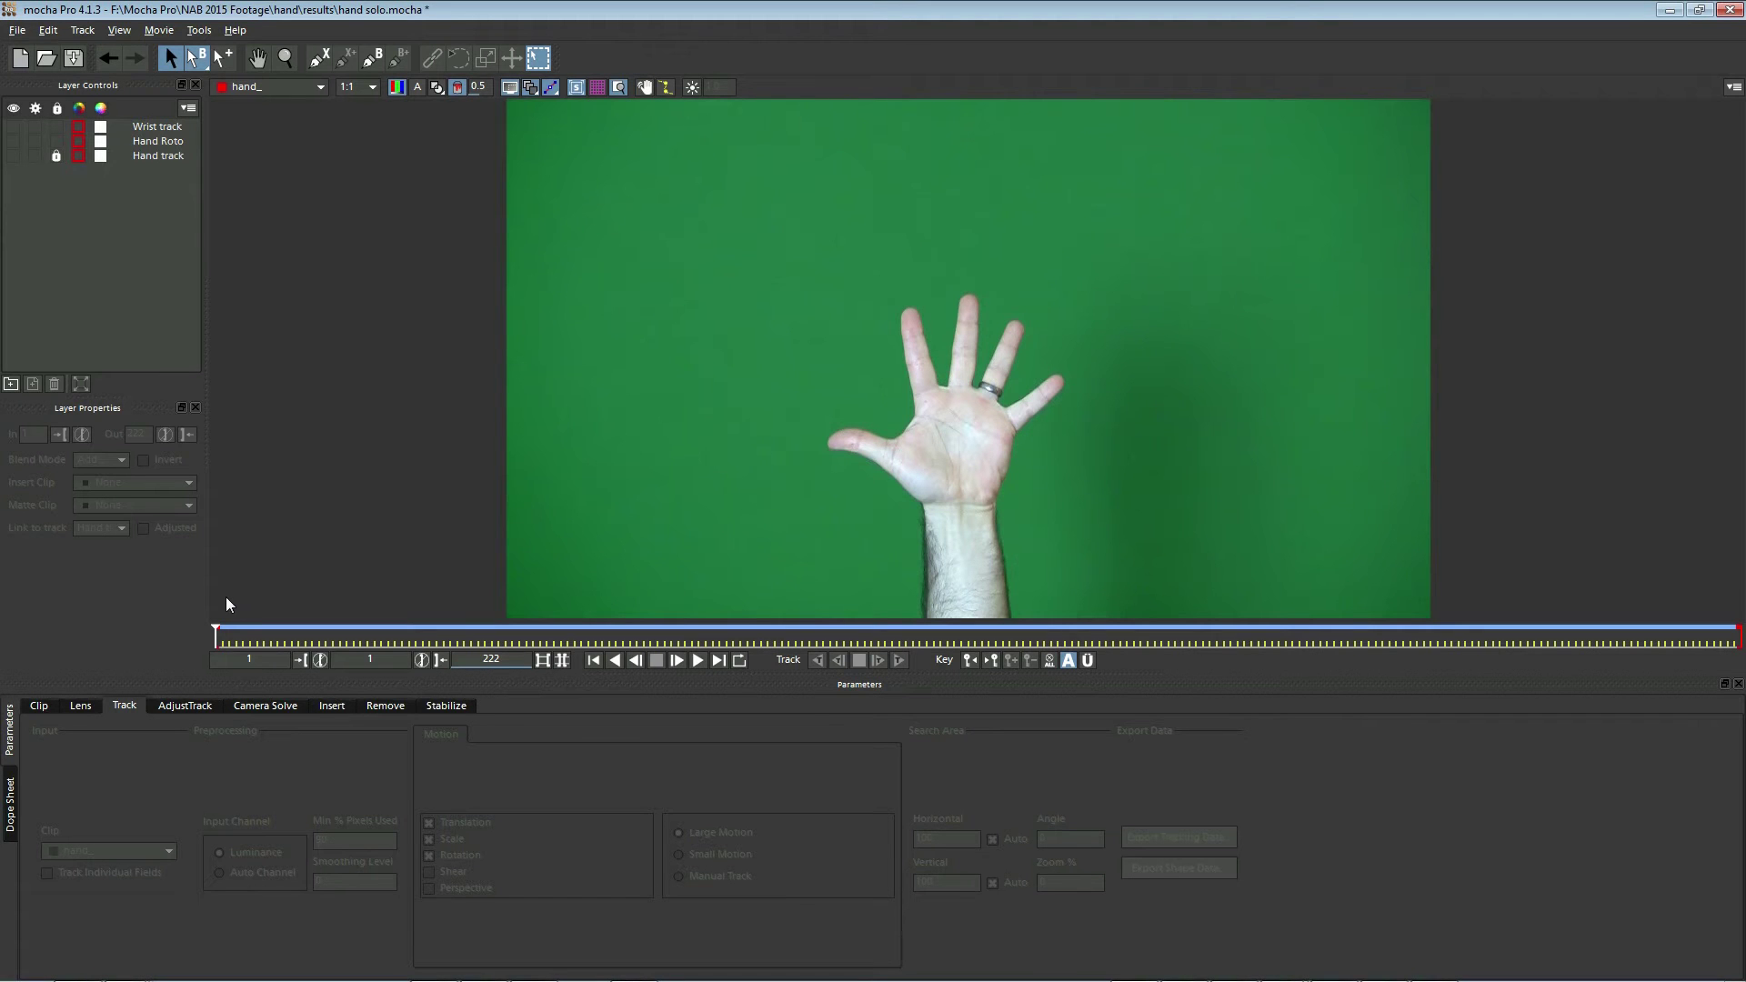
# Step: Play through the hand footage and scrub it to examine how the hand moves, returning to frame 1
pyautogui.click(696, 661)
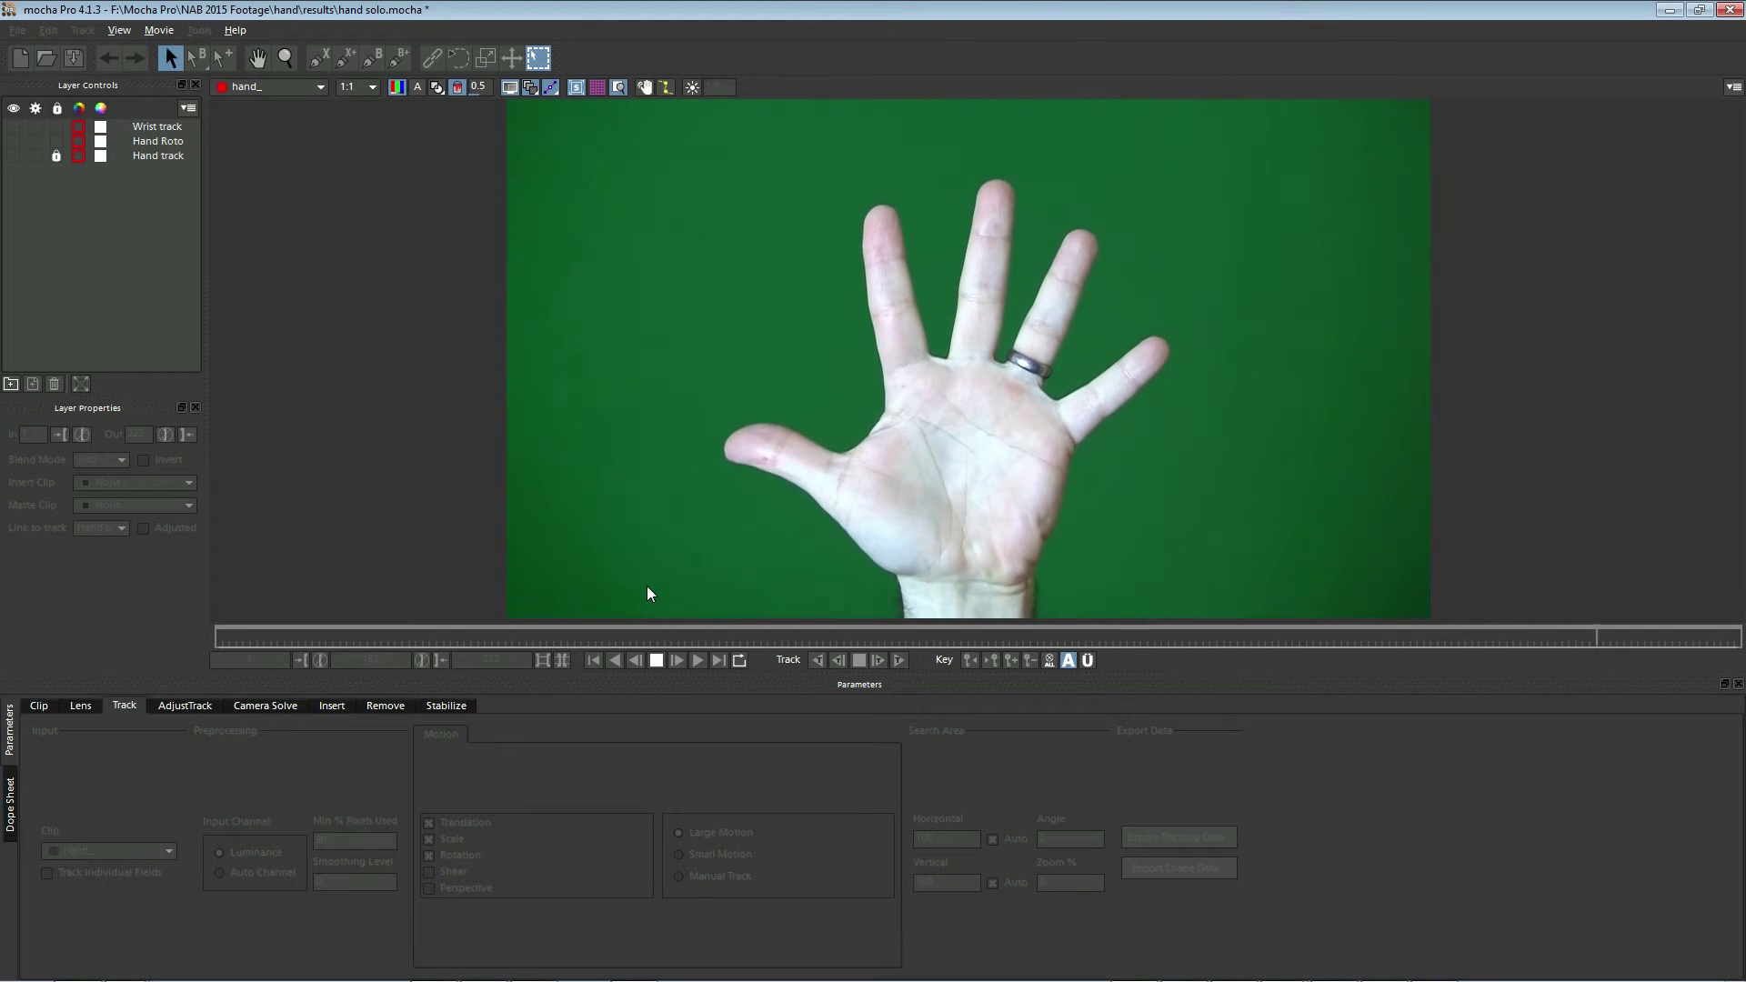
pyautogui.click(657, 660)
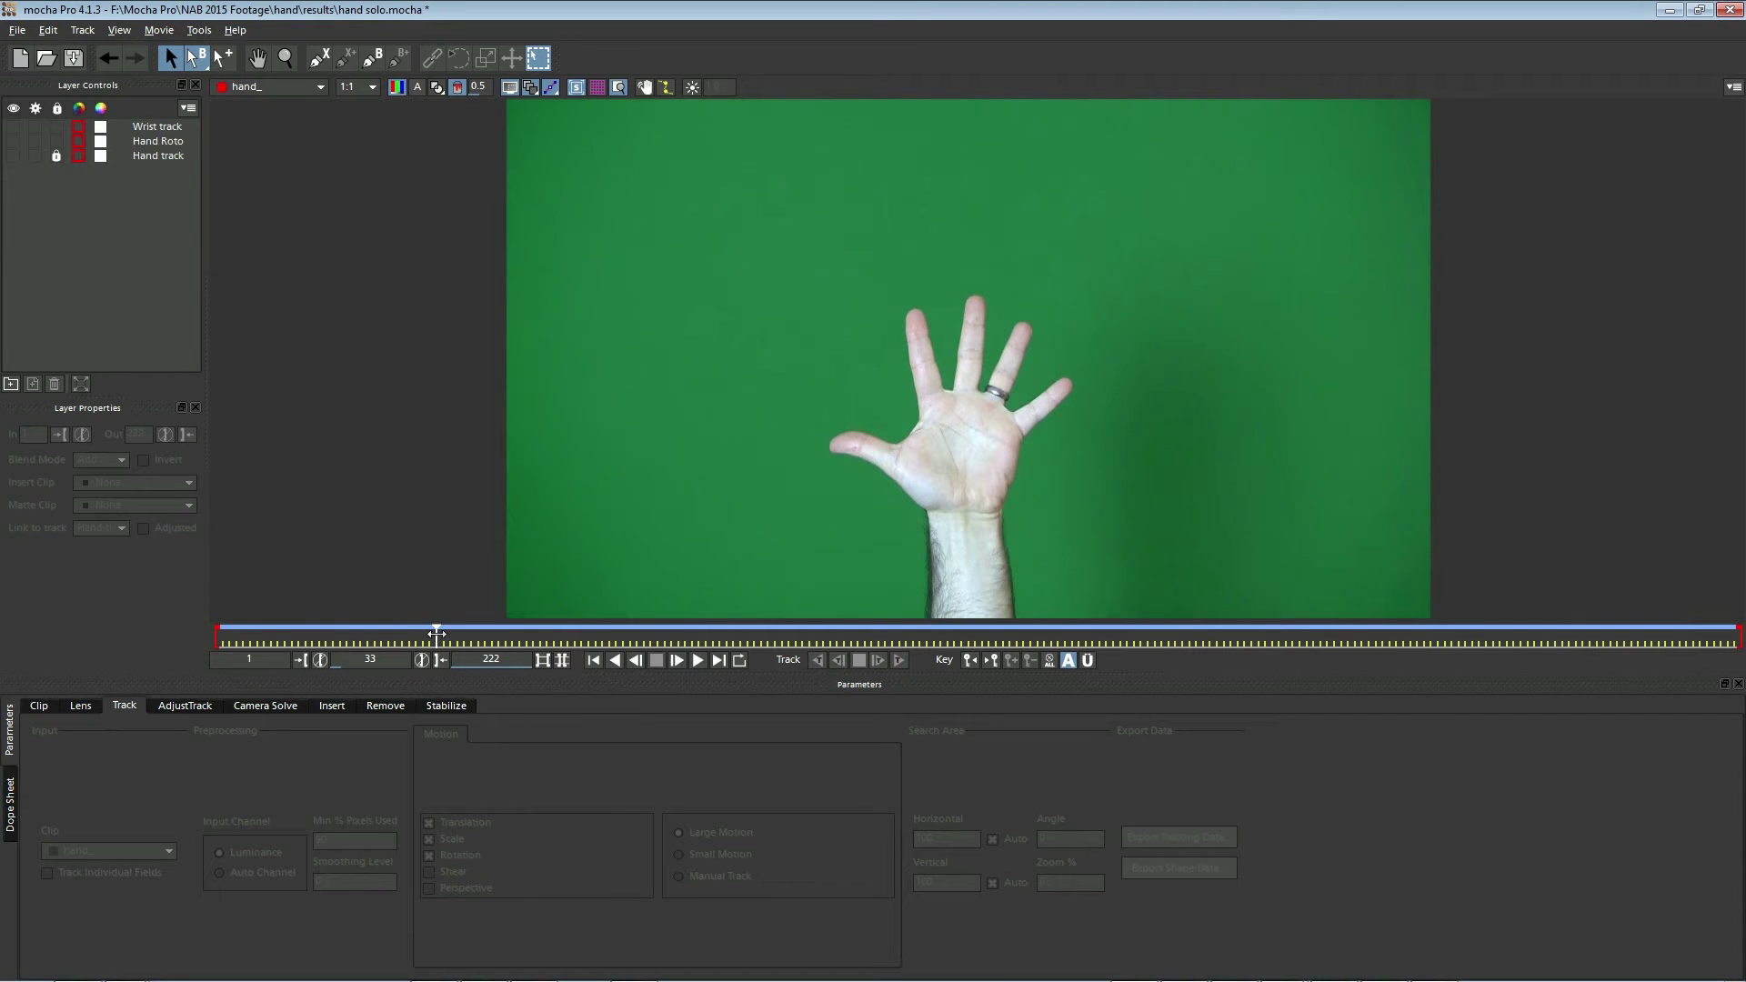
pyautogui.moveTo(437, 633); pyautogui.dragTo(909, 663)
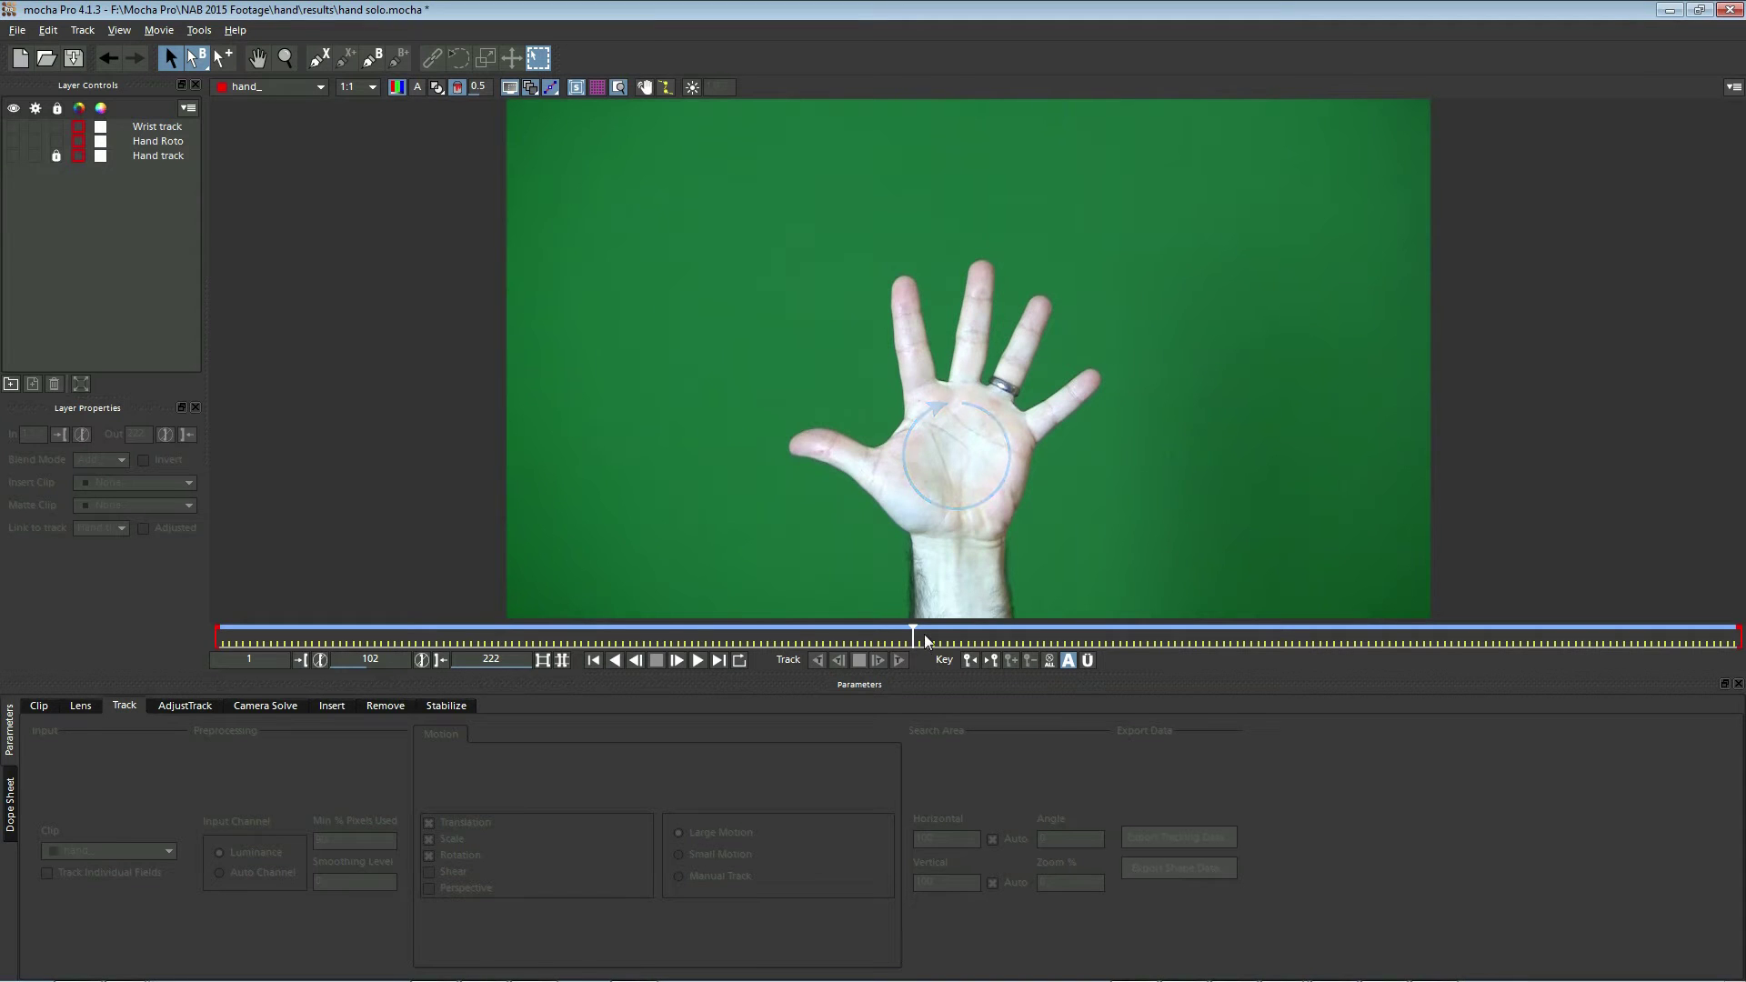
pyautogui.moveTo(914, 638); pyautogui.dragTo(211, 627)
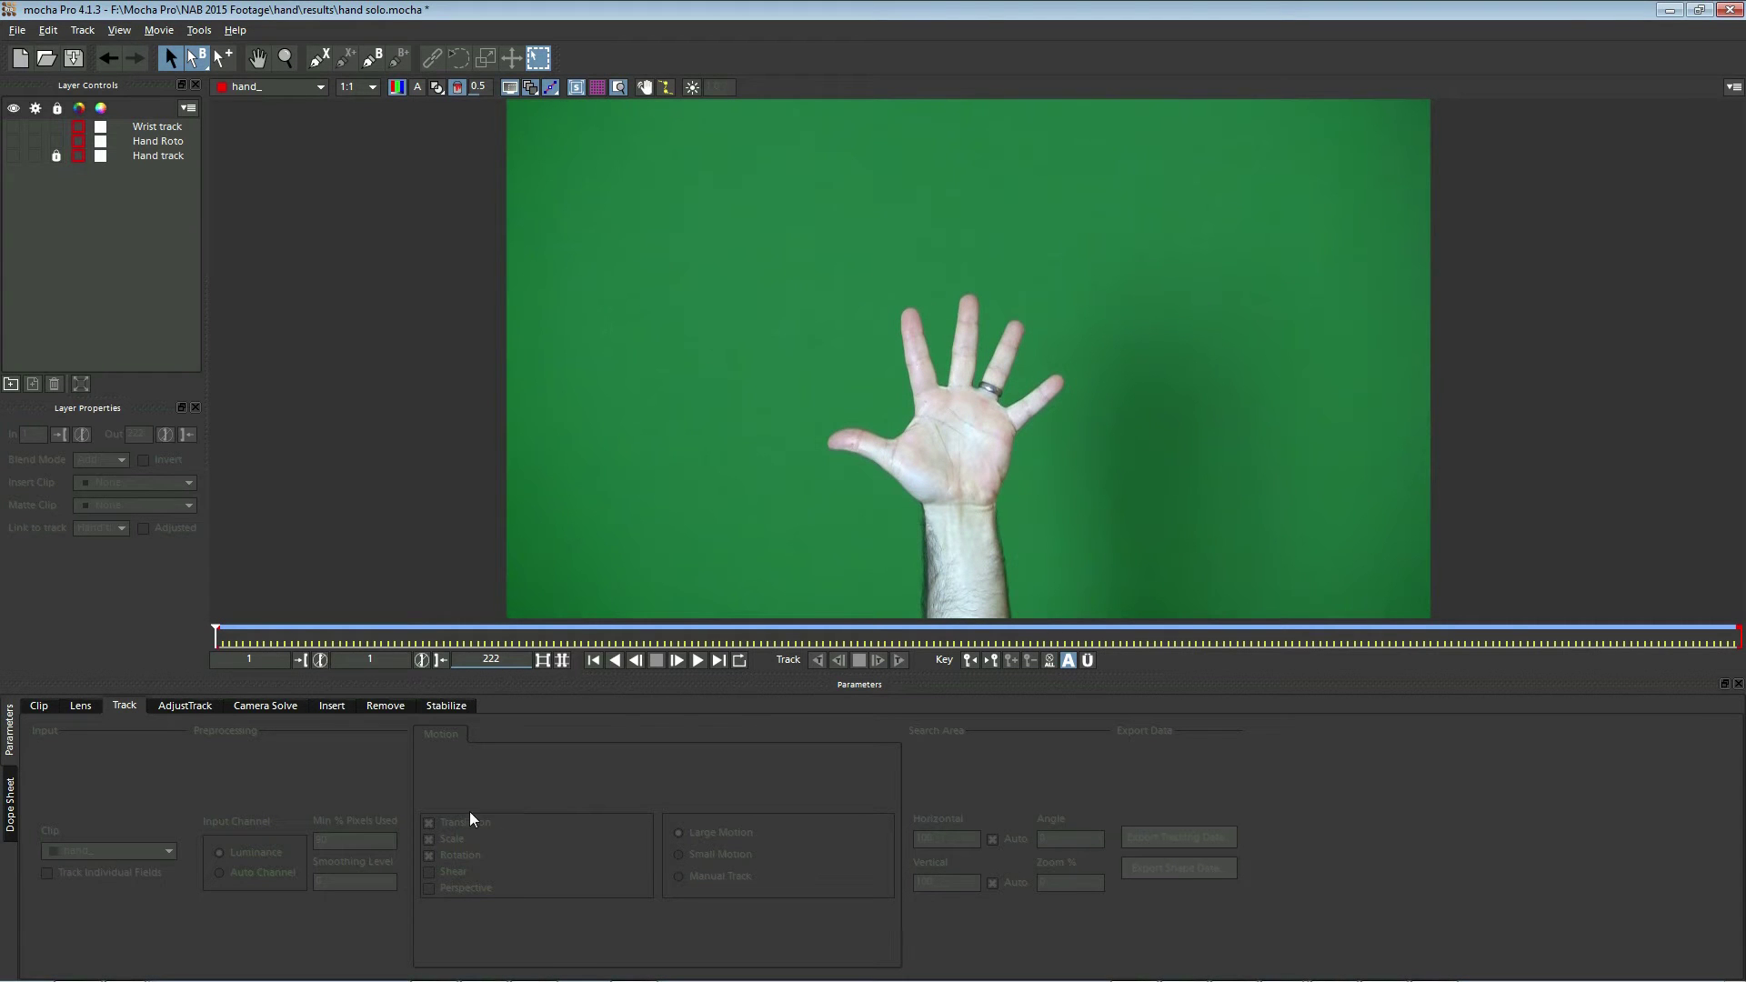
# Step: Draw a closed, loose X-Spline shape around the whole hand at frame 1
pyautogui.click(319, 58)
pyautogui.click(849, 327)
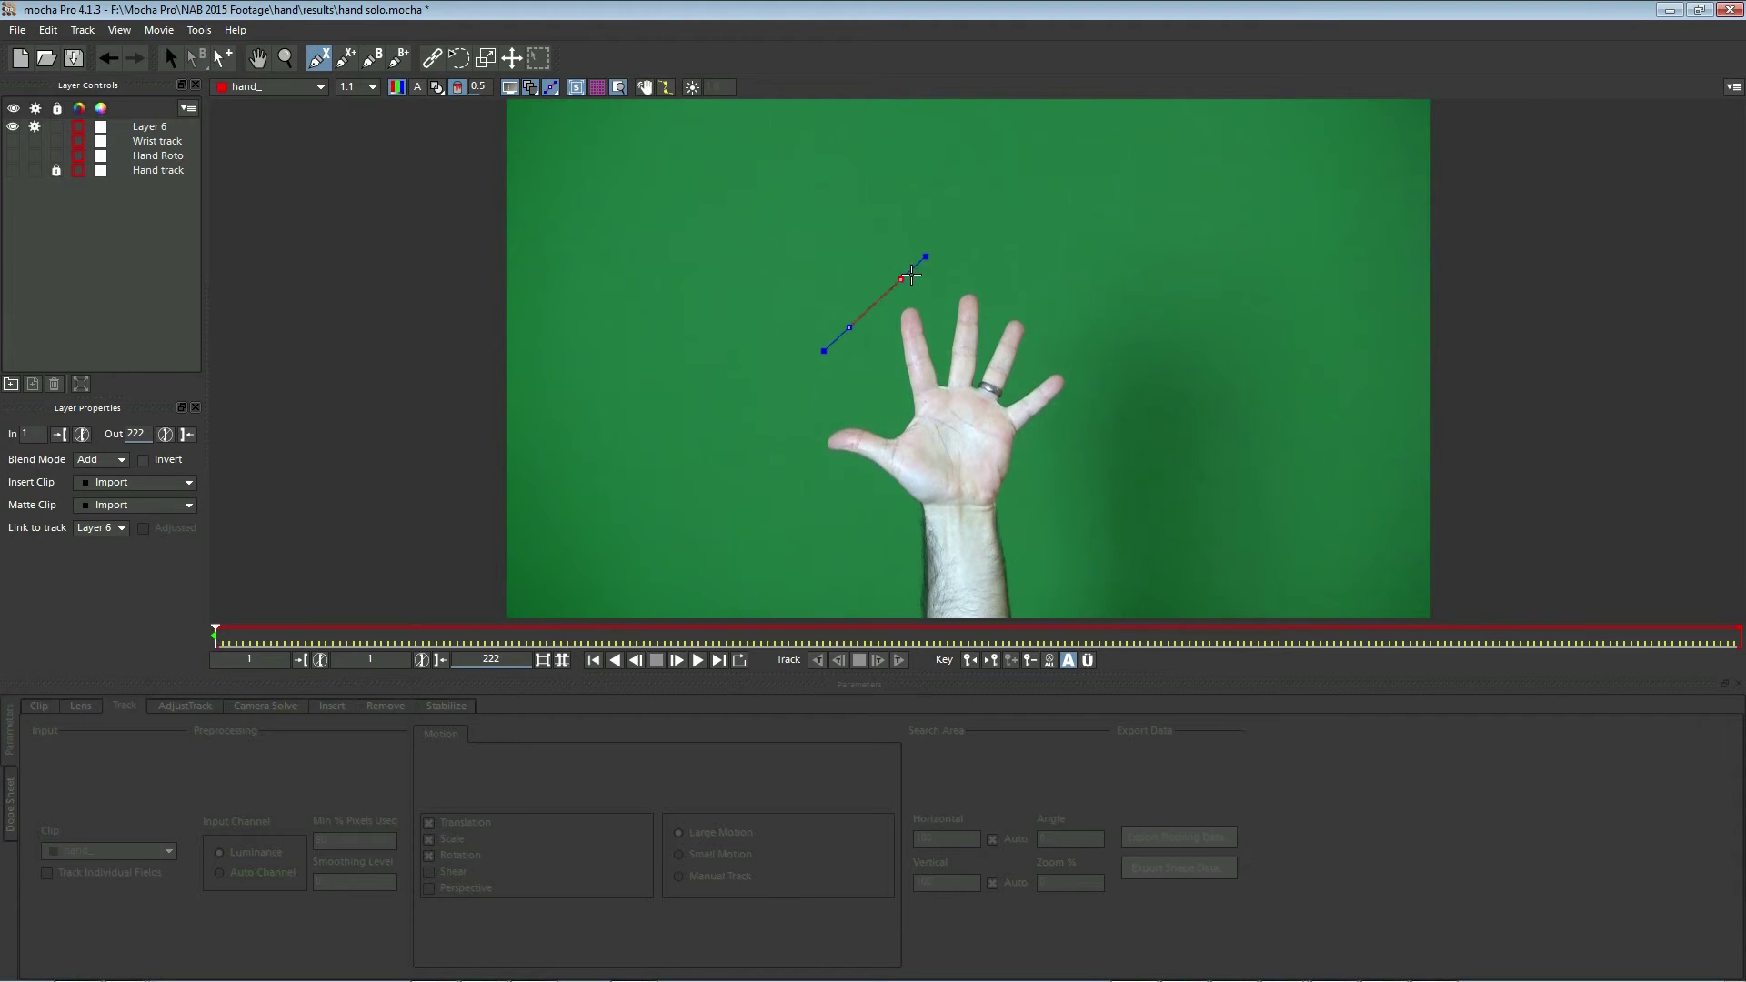
pyautogui.click(924, 281)
pyautogui.click(1006, 285)
pyautogui.click(1082, 374)
pyautogui.click(1076, 468)
pyautogui.click(1020, 519)
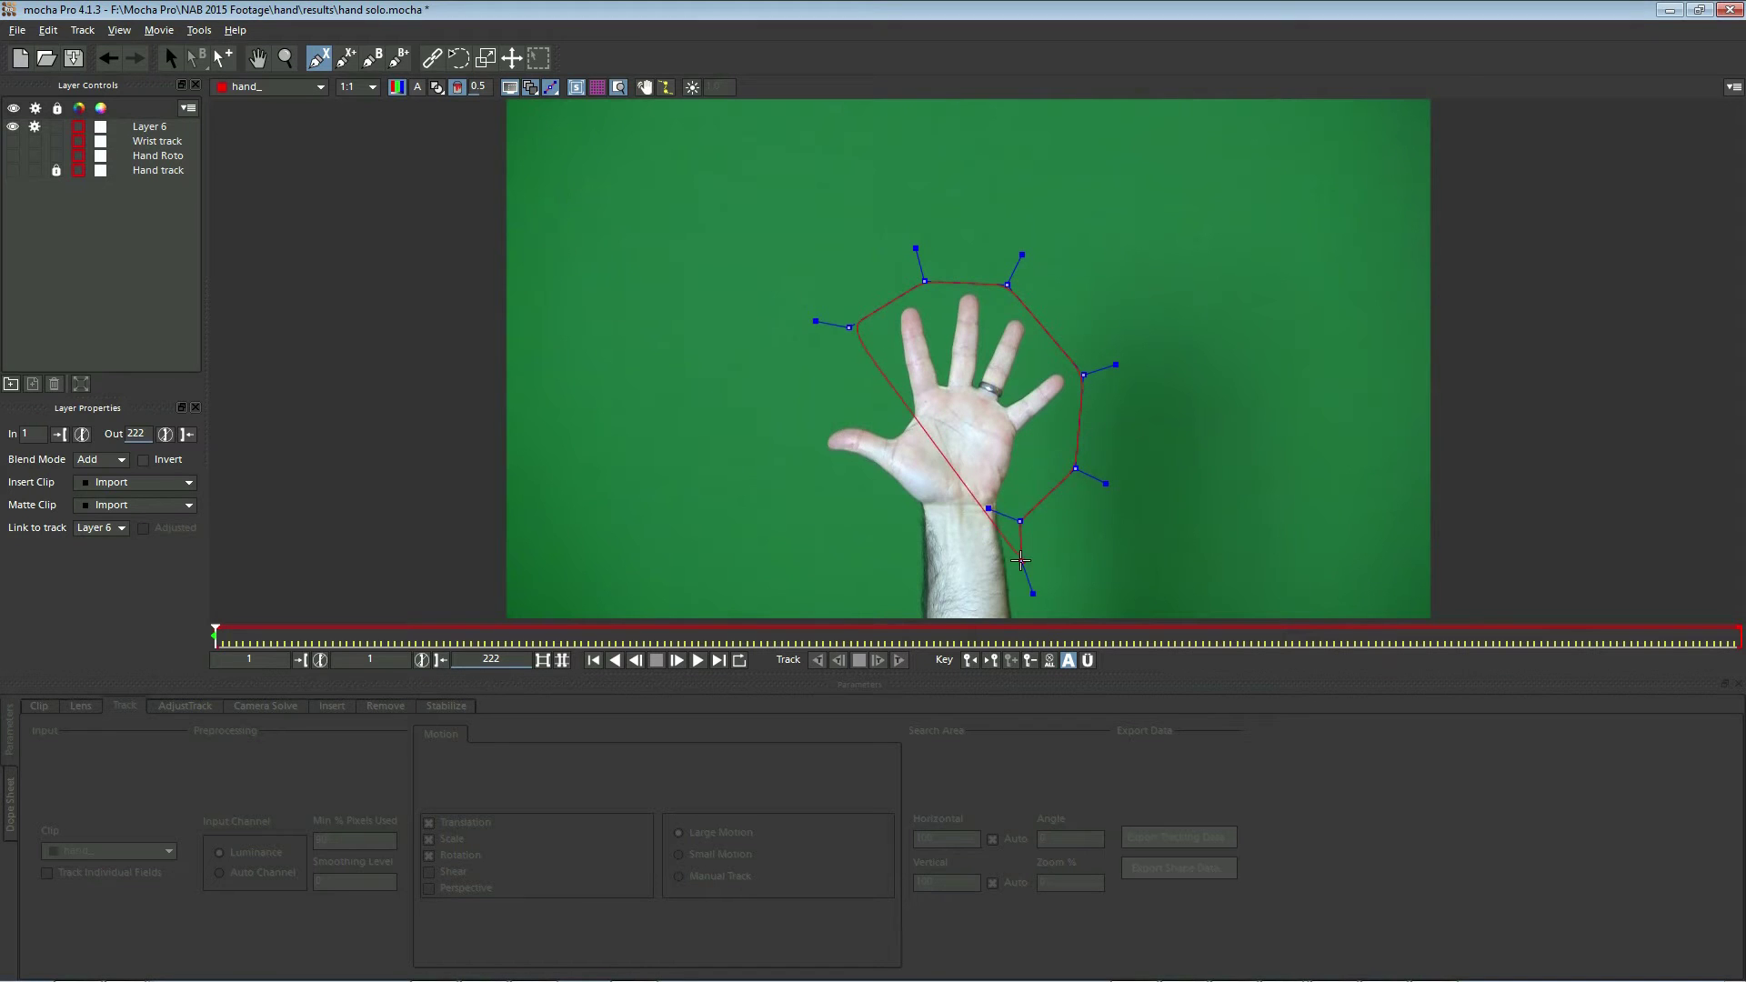
pyautogui.click(883, 528)
pyautogui.click(805, 461)
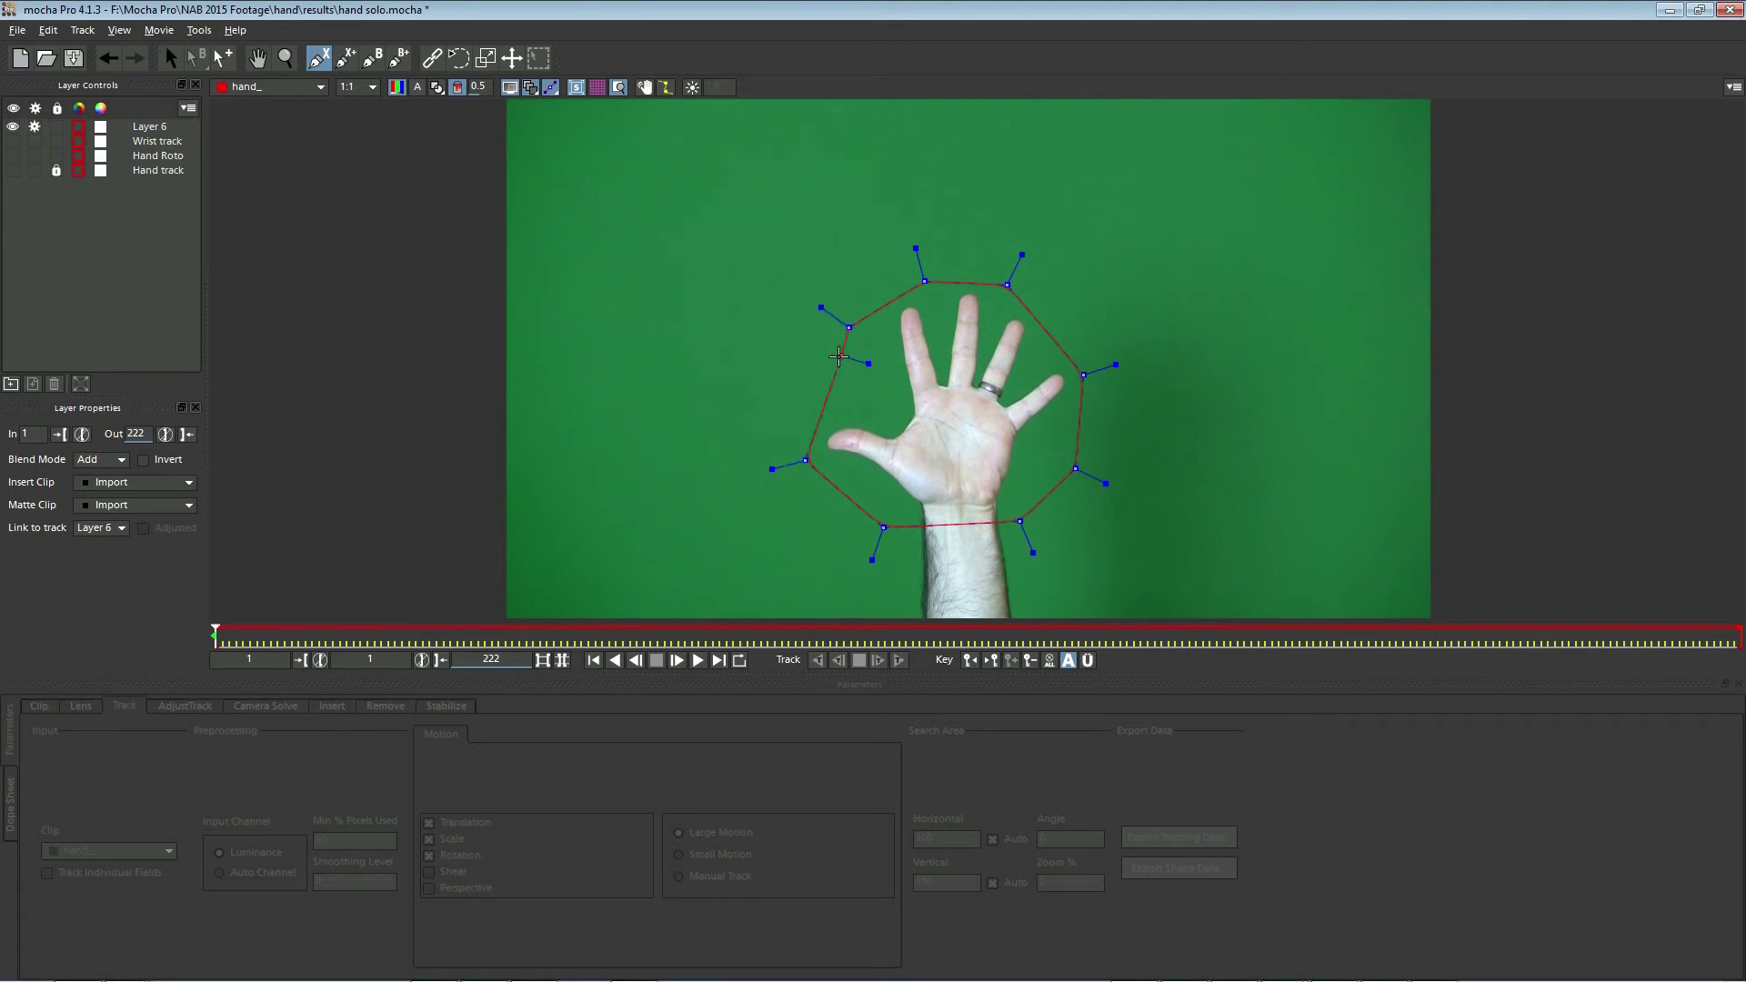
pyautogui.rightClick(818, 373)
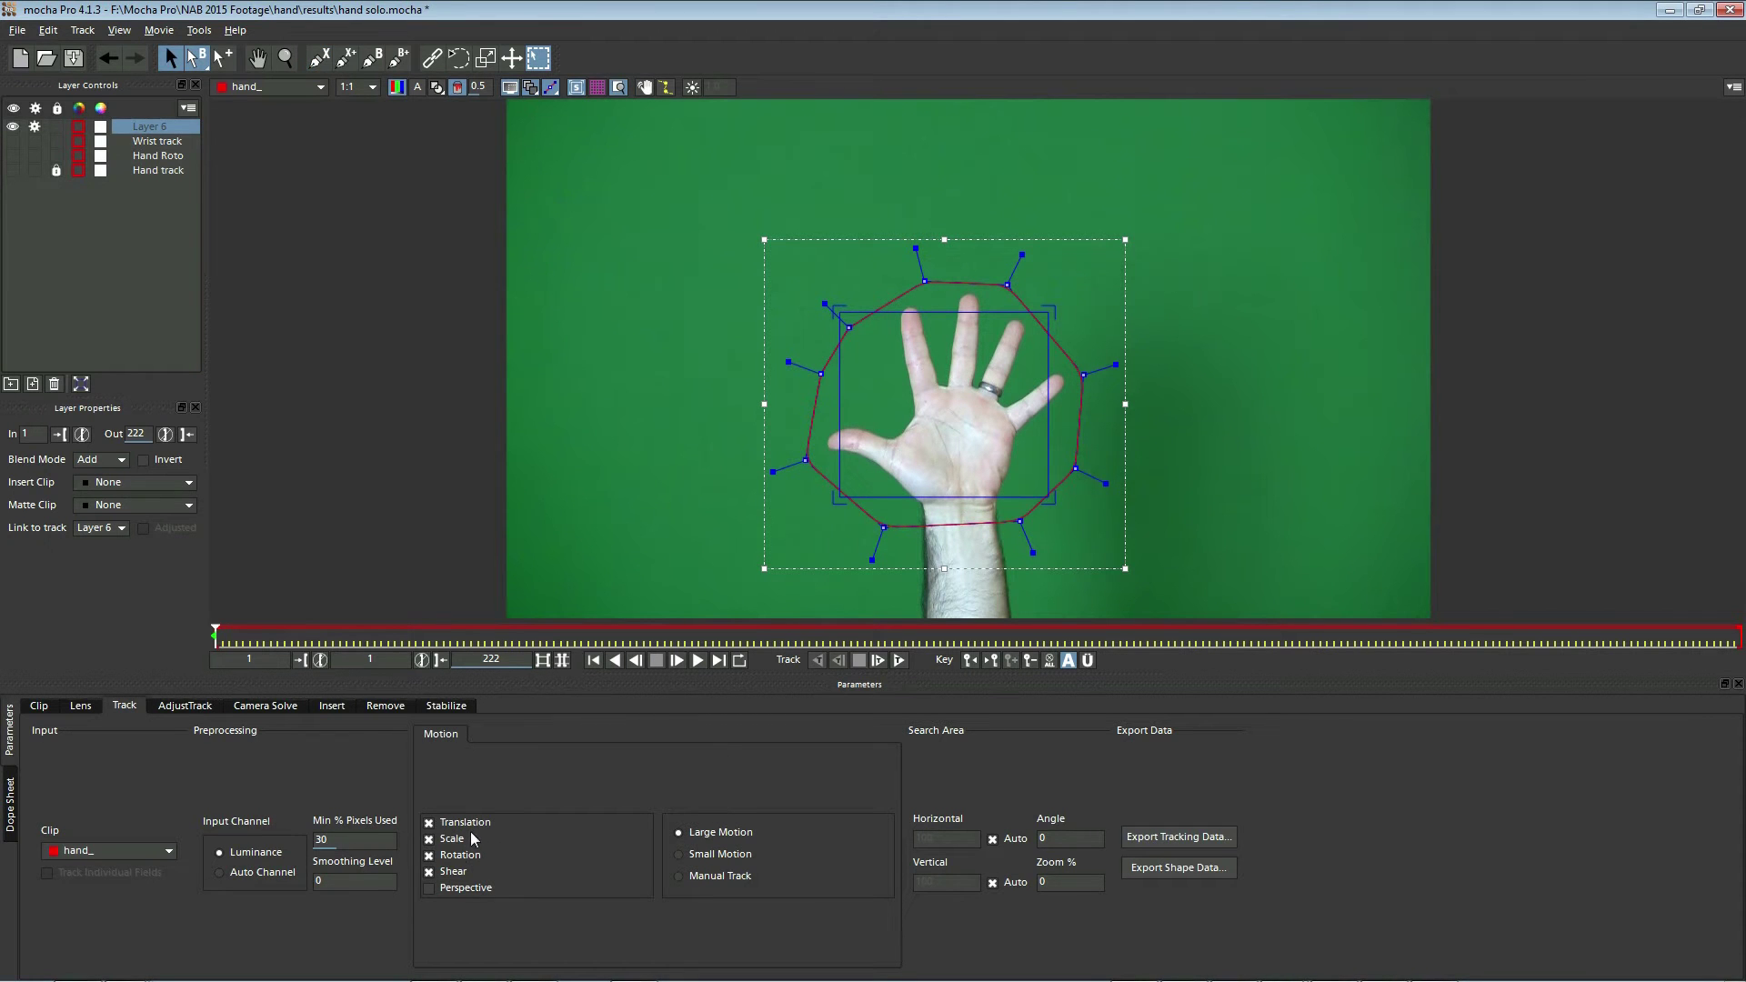
# Step: Test-track the new layer forward a few frames with Shear off, and delete that layer
pyautogui.click(430, 873)
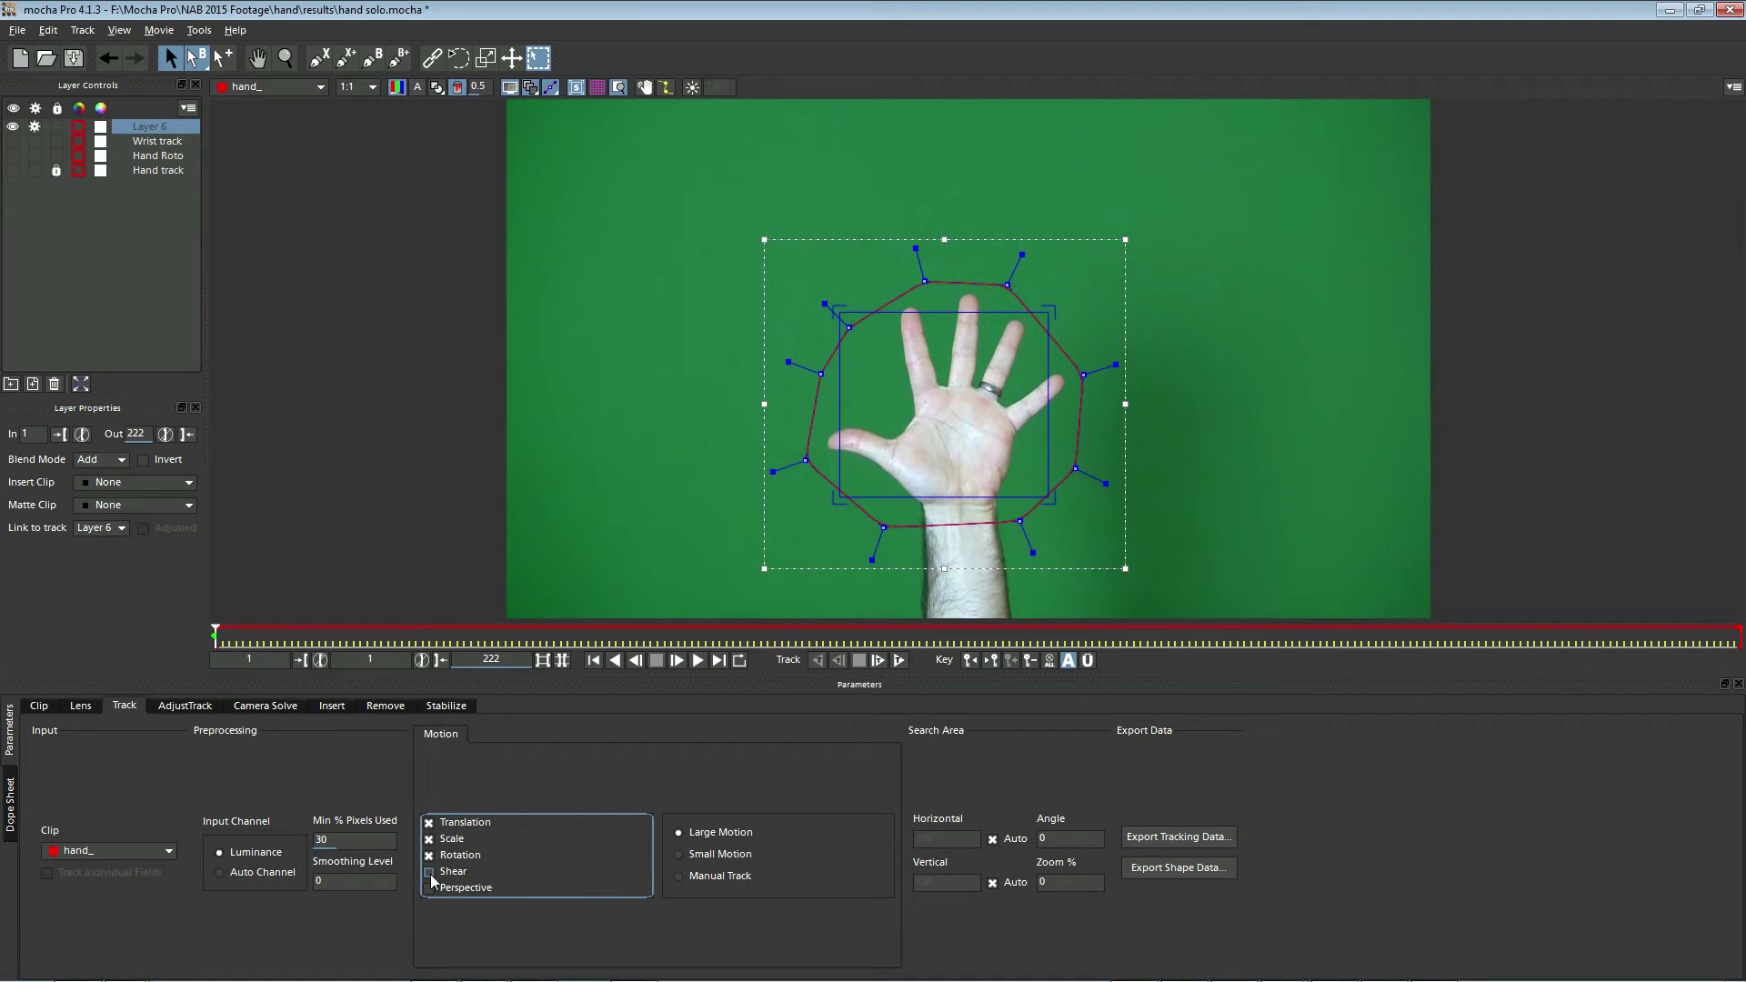
pyautogui.click(900, 660)
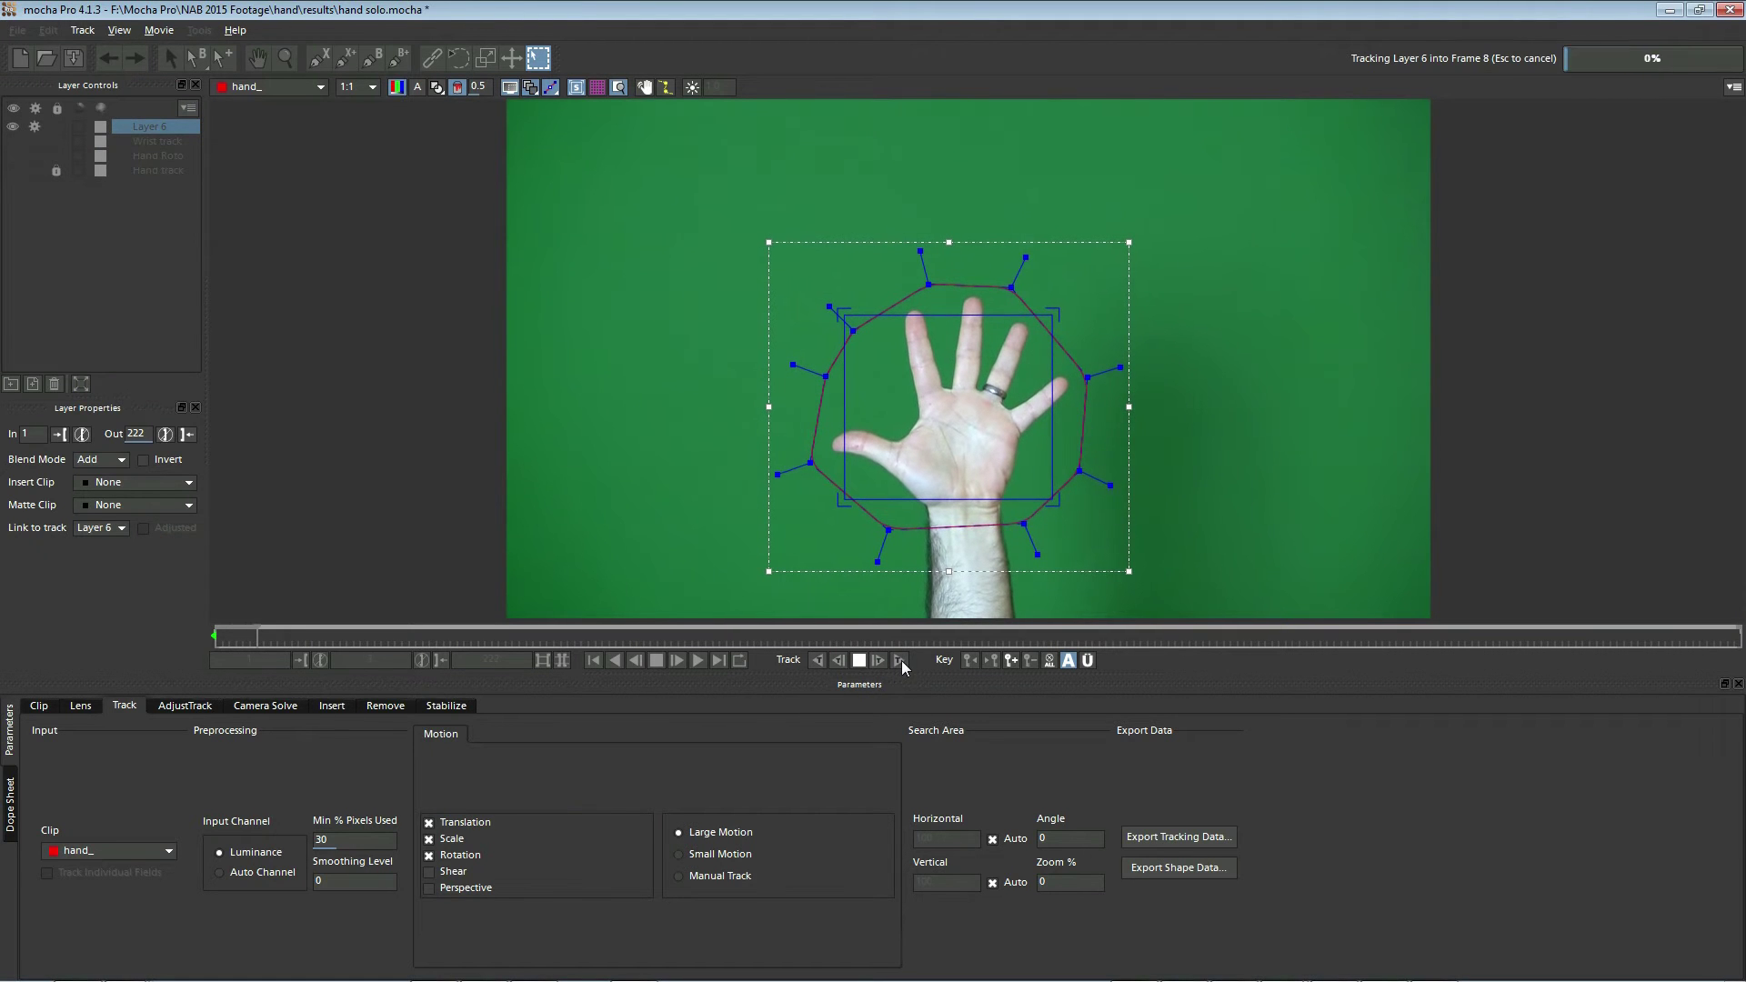
pyautogui.click(859, 661)
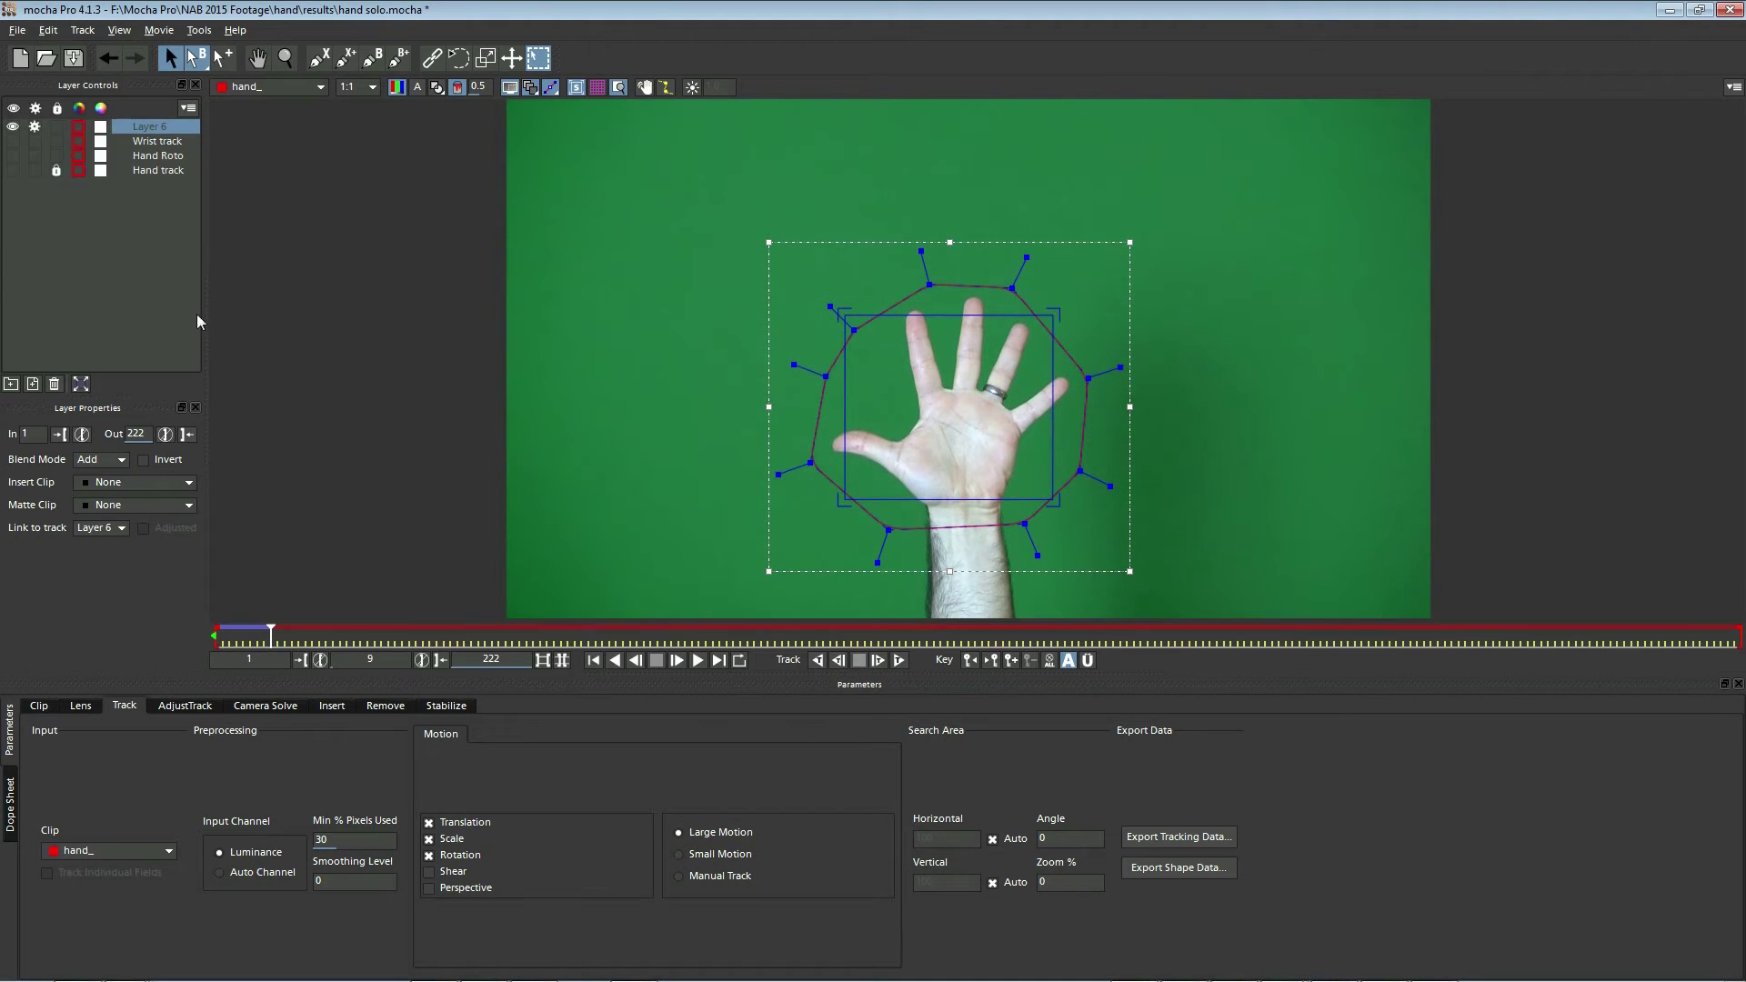
pyautogui.click(53, 384)
# Step: Display the Hand track layer to examine its shape and surface back at frame 1, and hide it again
pyautogui.click(158, 156)
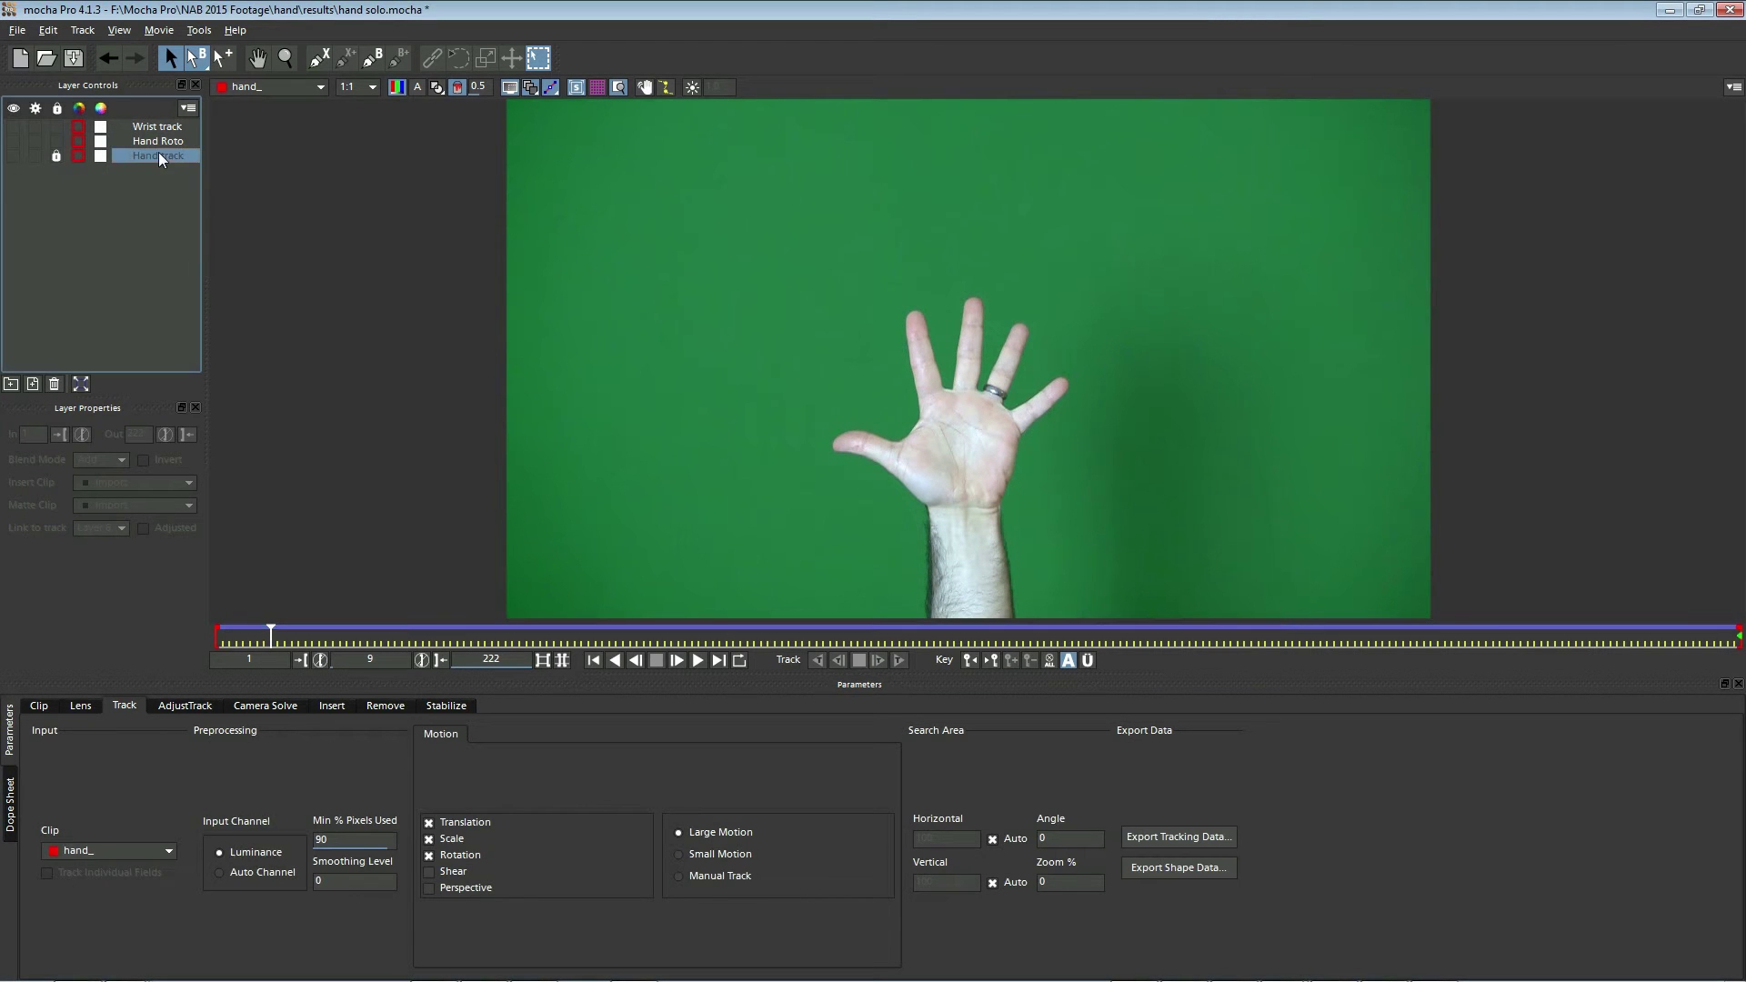
pyautogui.click(13, 156)
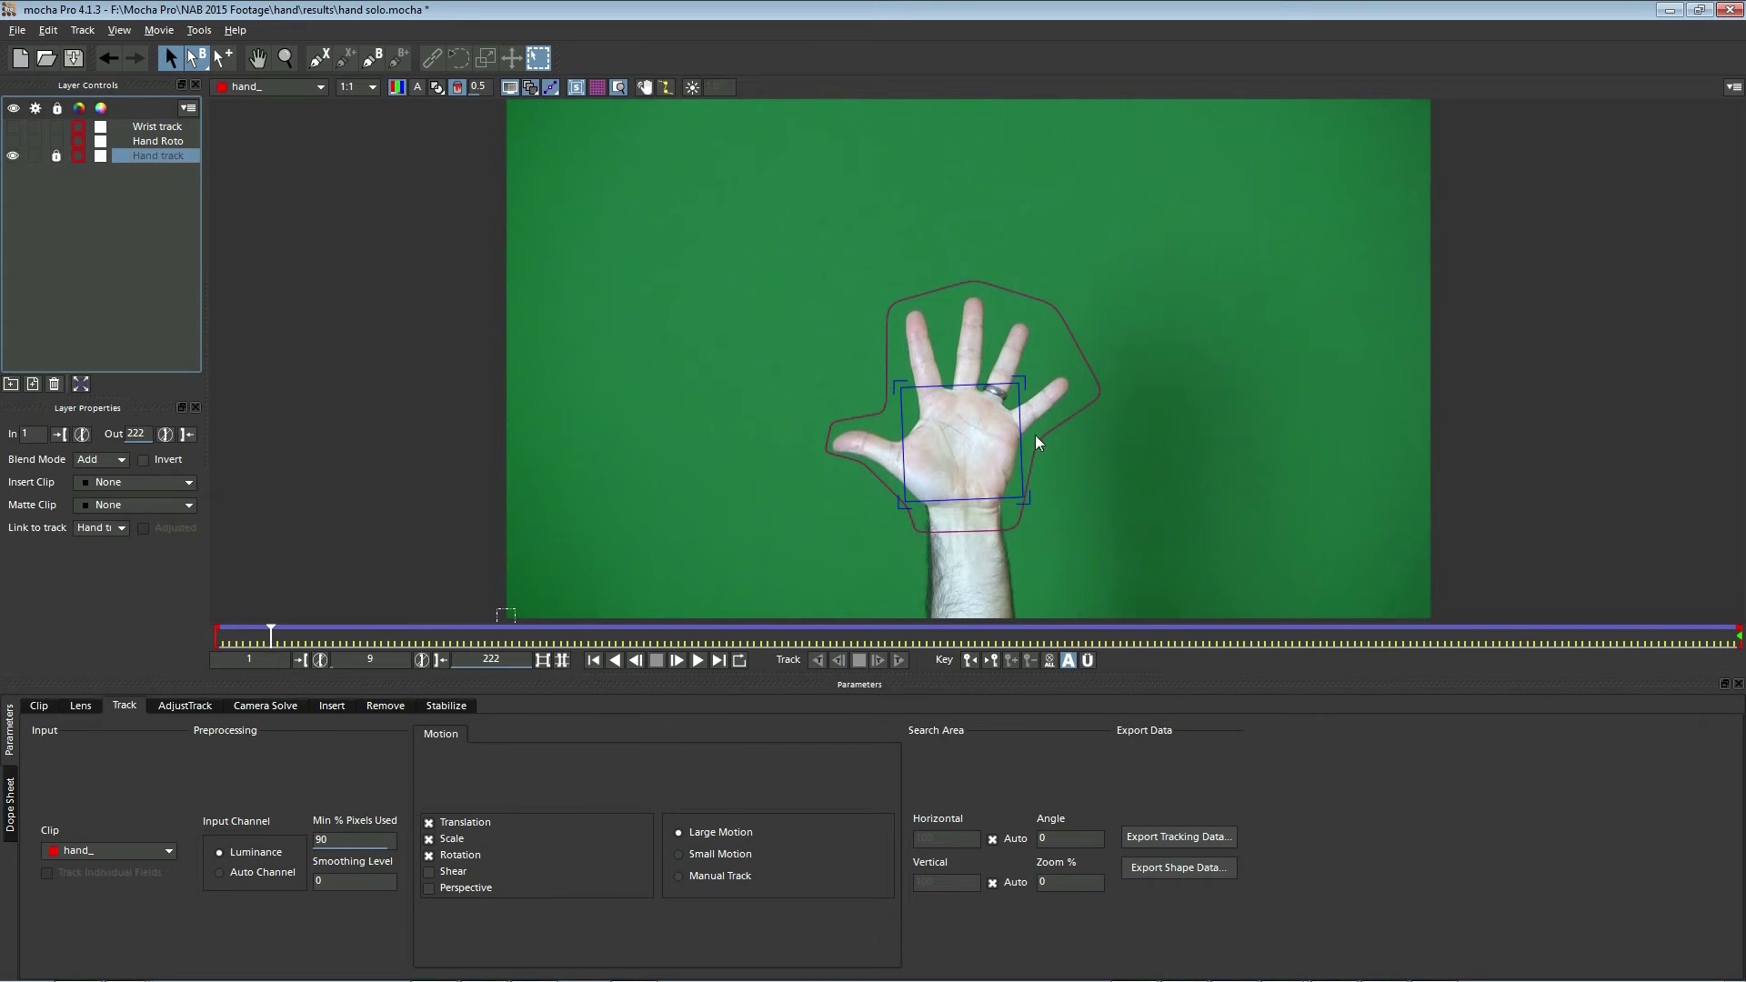
pyautogui.moveTo(275, 637); pyautogui.dragTo(215, 634)
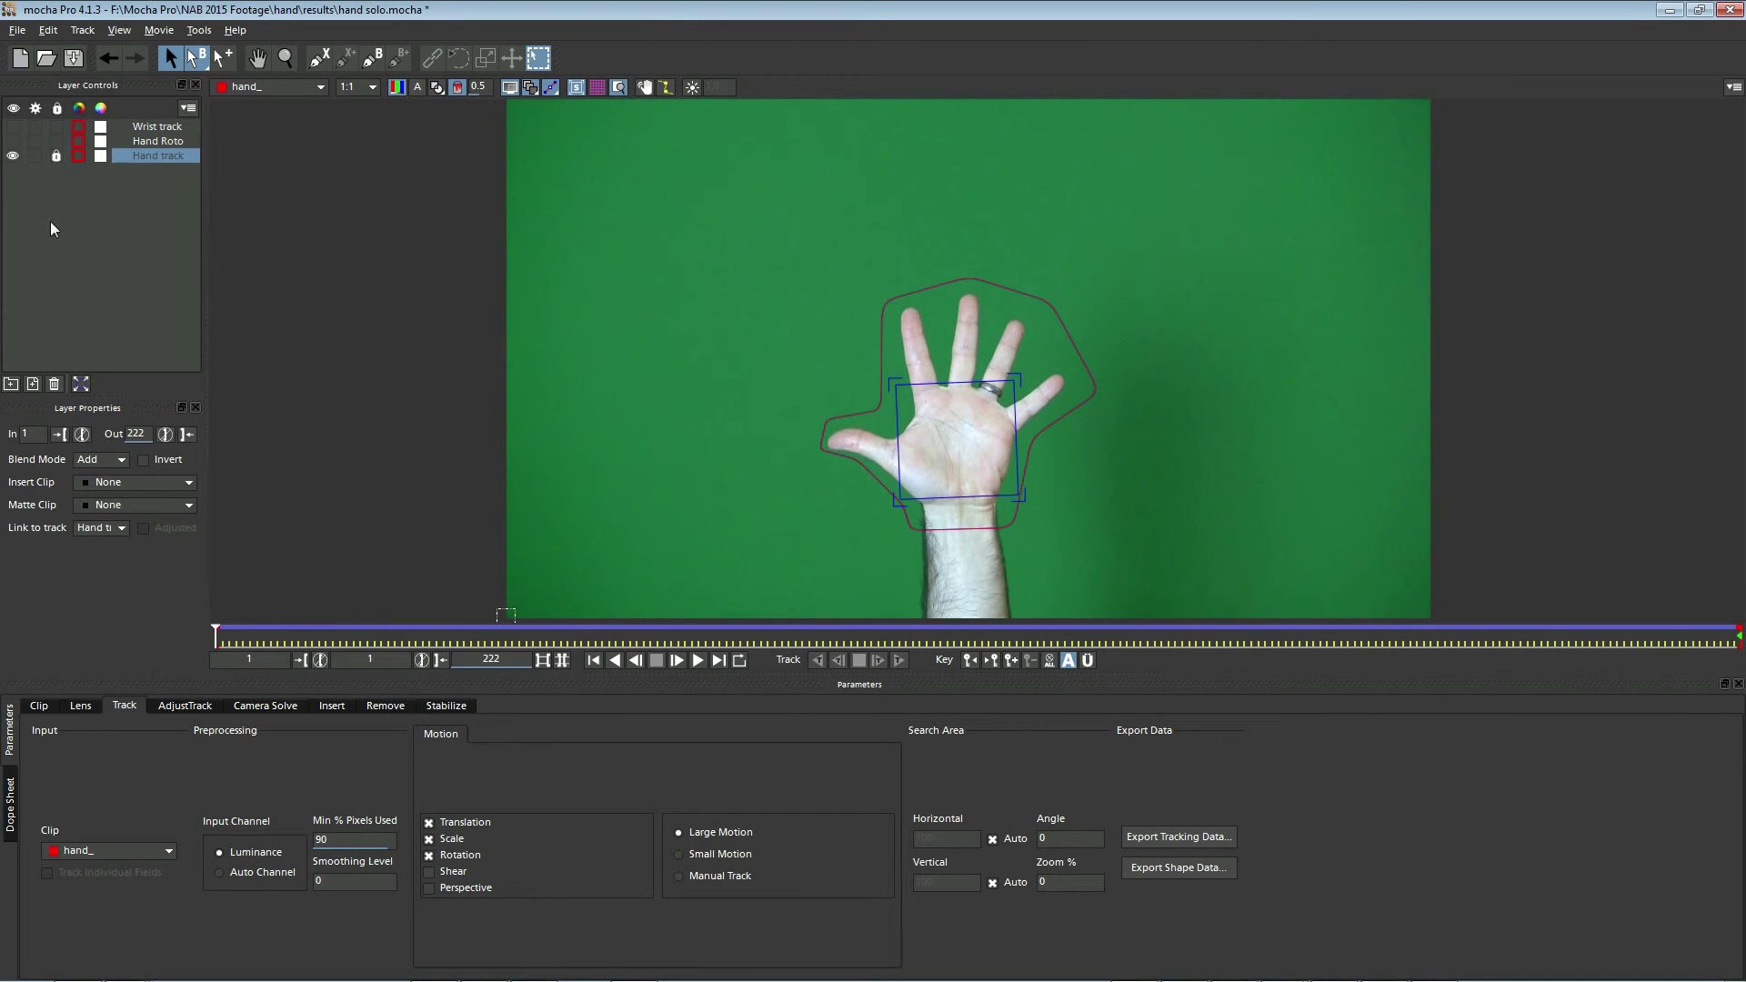
pyautogui.click(12, 156)
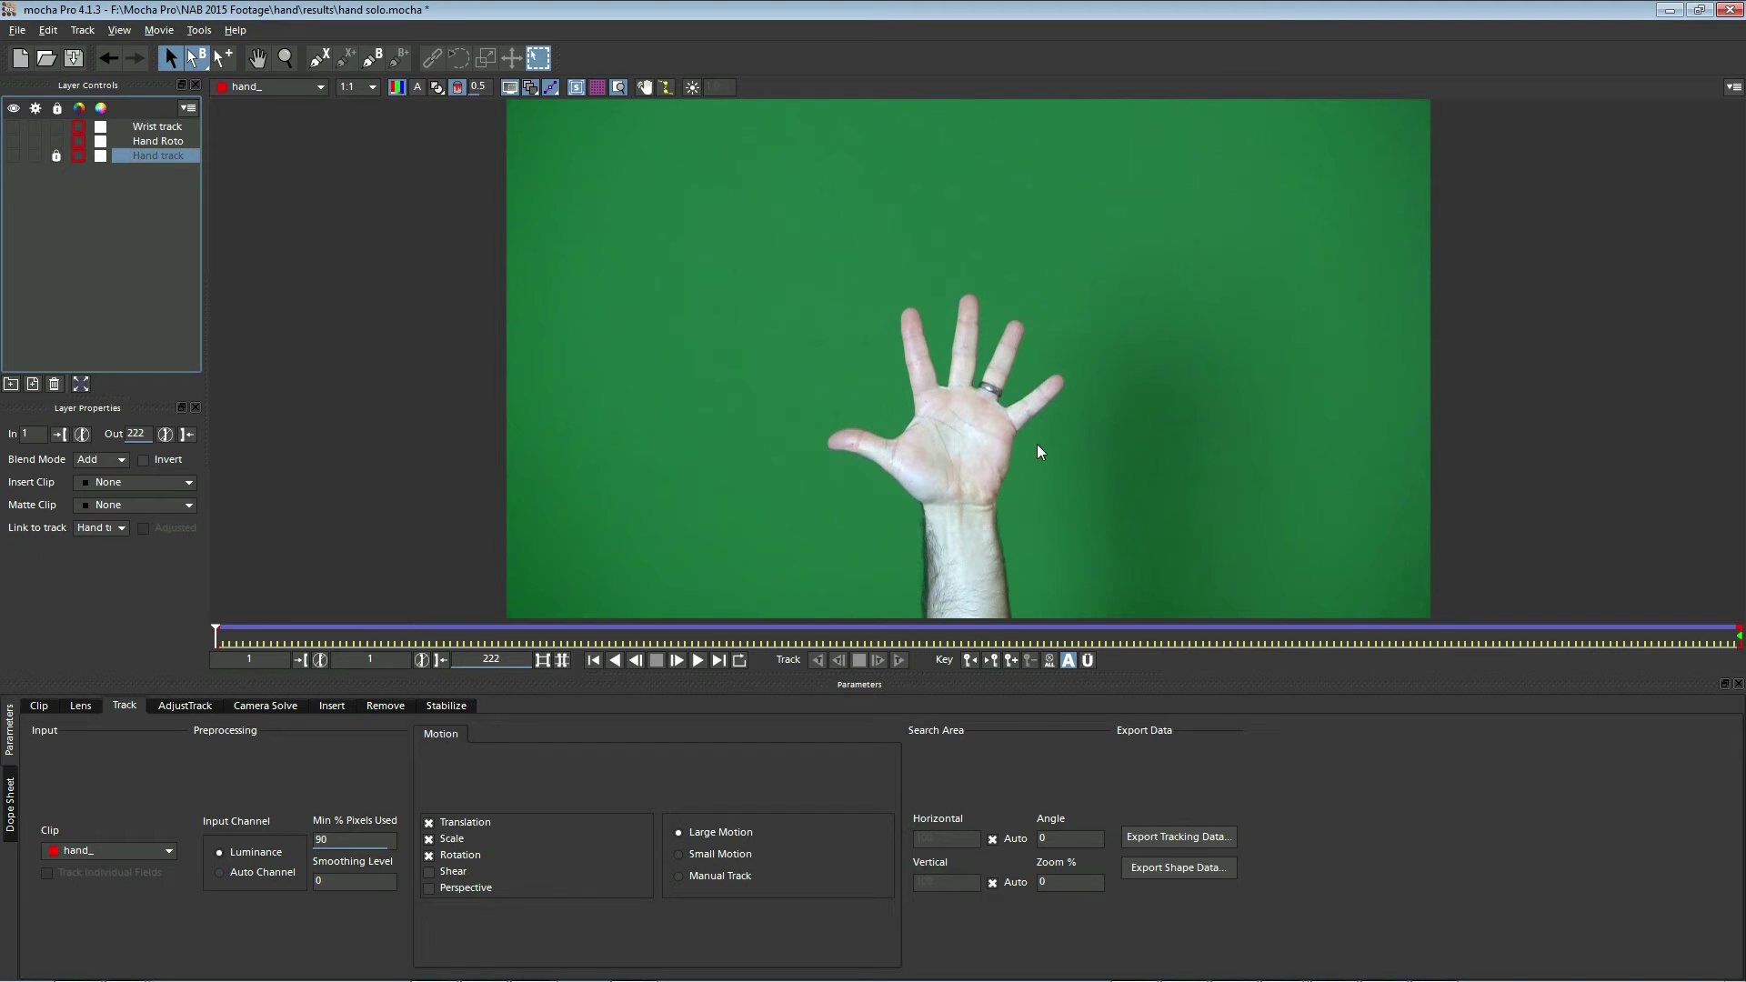
# Step: Show the Hand Roto layer, scrub to check how its outline follows the hand, and return to frame 1
pyautogui.click(12, 141)
pyautogui.click(154, 143)
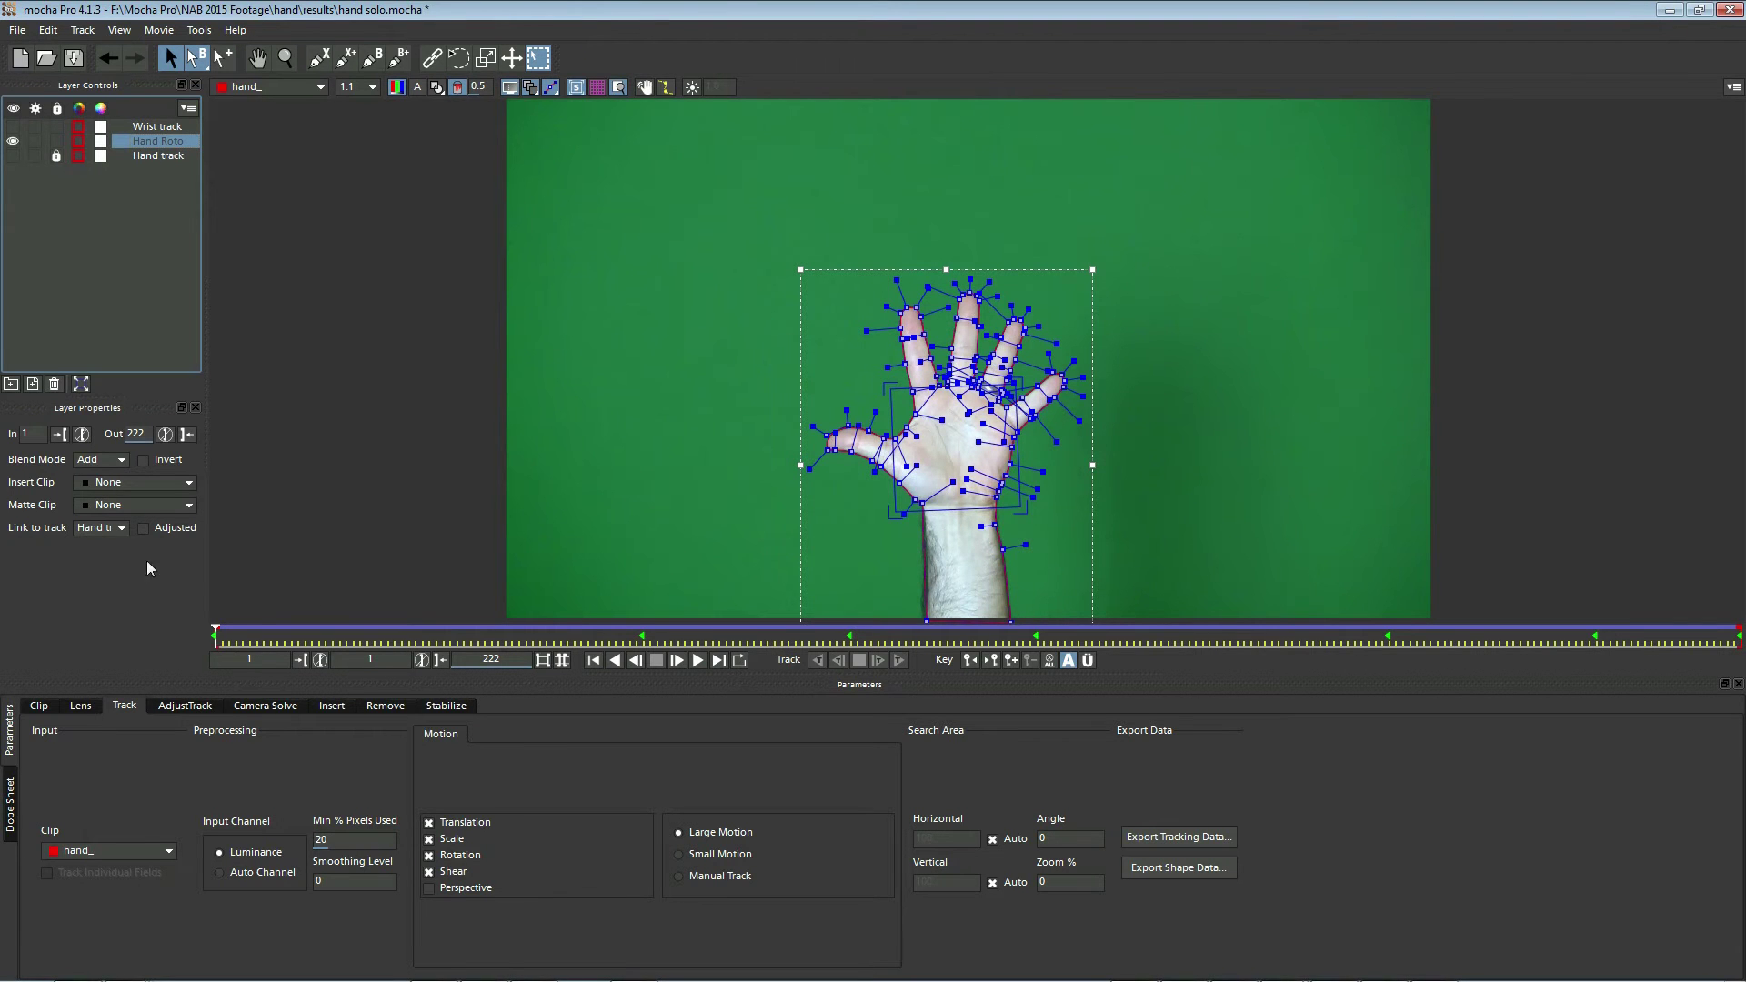
pyautogui.moveTo(205, 535); pyautogui.dragTo(251, 542)
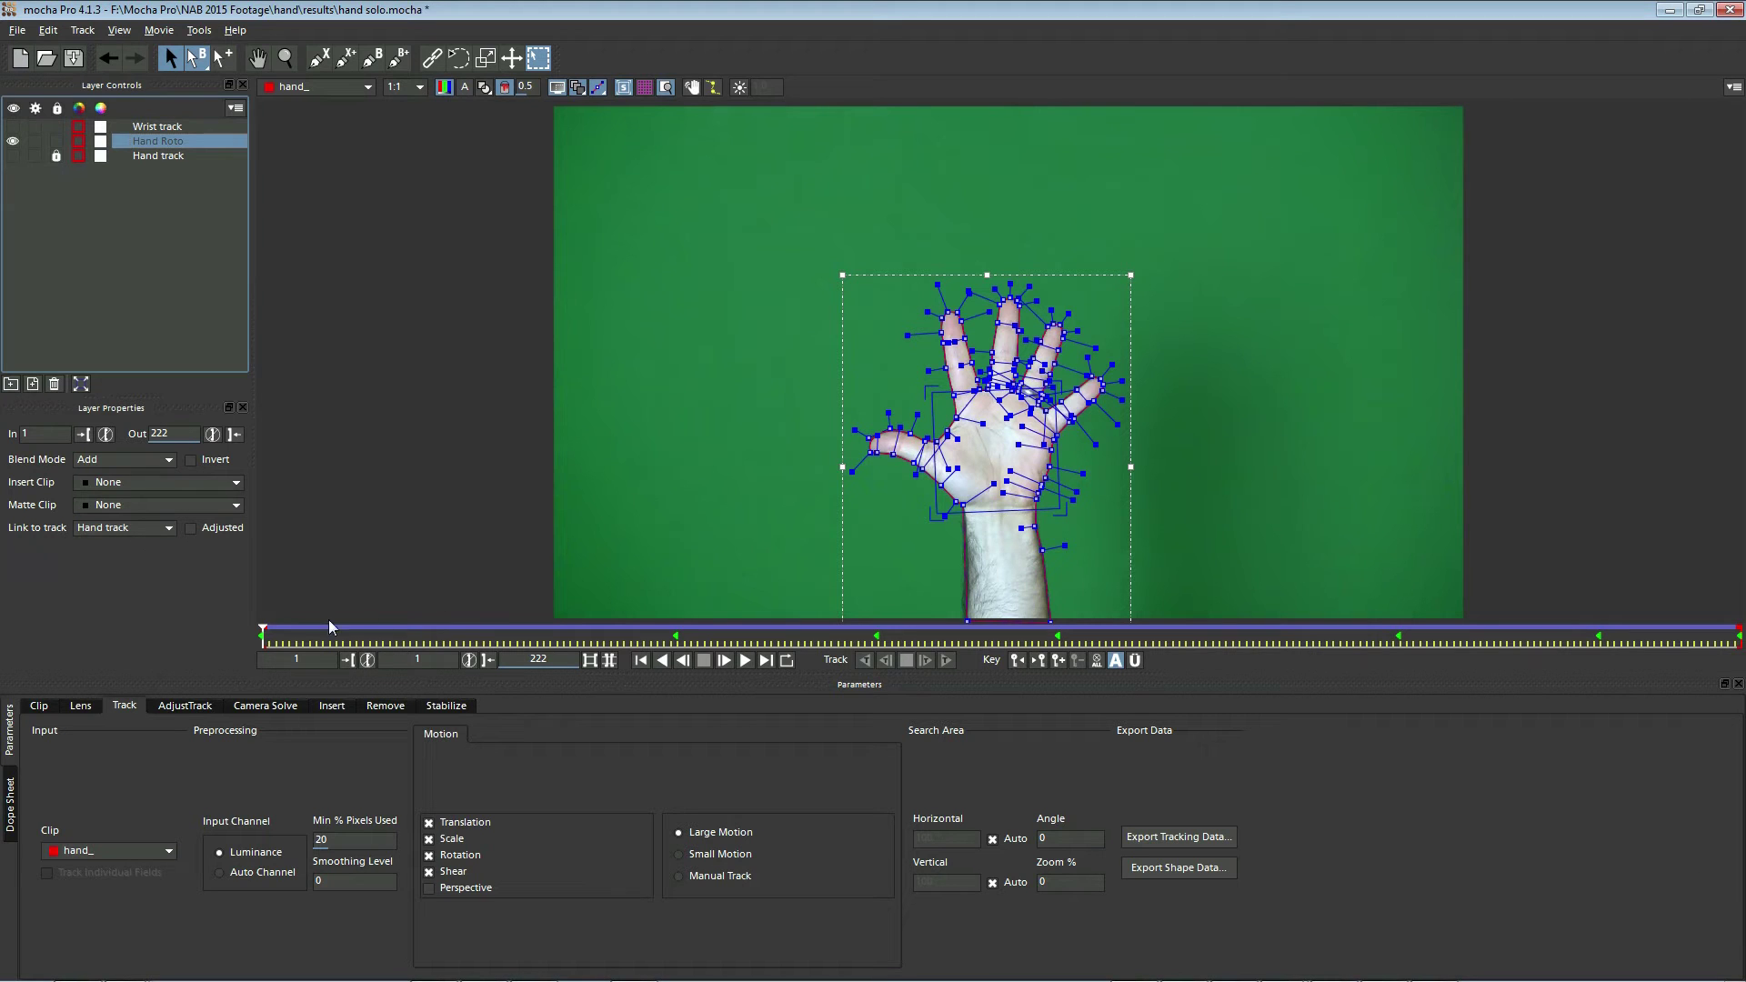
pyautogui.moveTo(263, 632)
pyautogui.mouseDown()
pyautogui.moveTo(1705, 639)
pyautogui.moveTo(254, 607)
pyautogui.mouseUp()
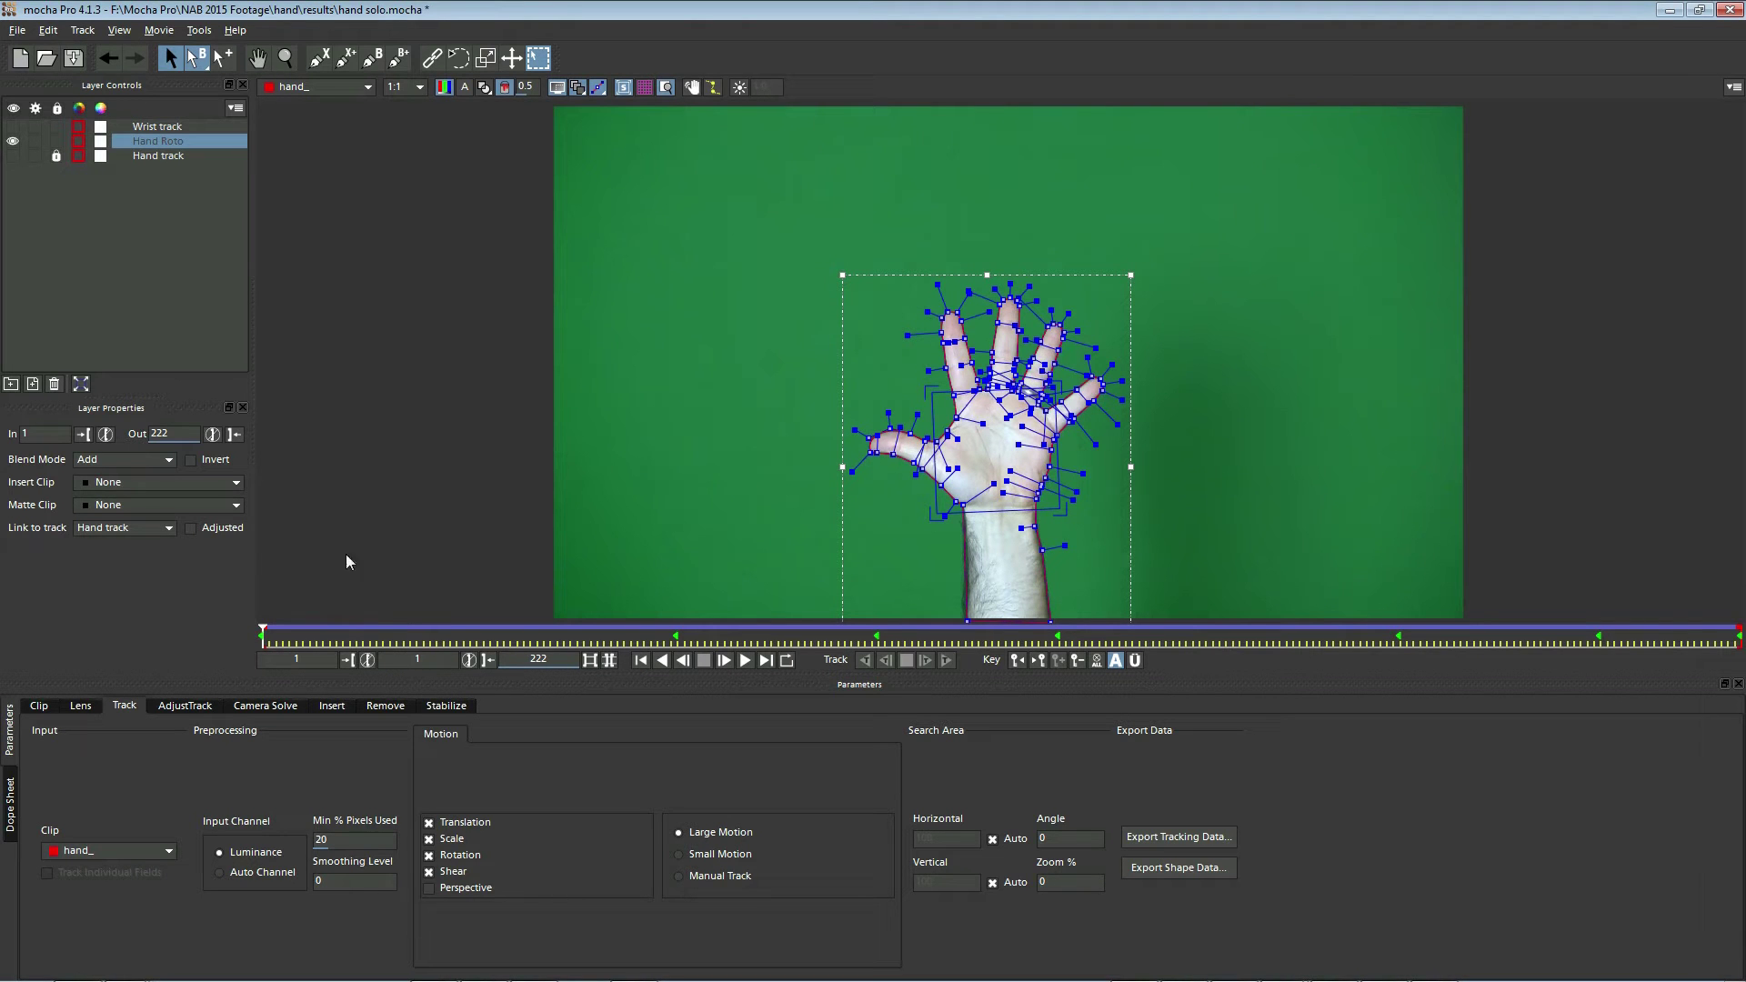
pyautogui.moveTo(262, 629); pyautogui.dragTo(507, 638)
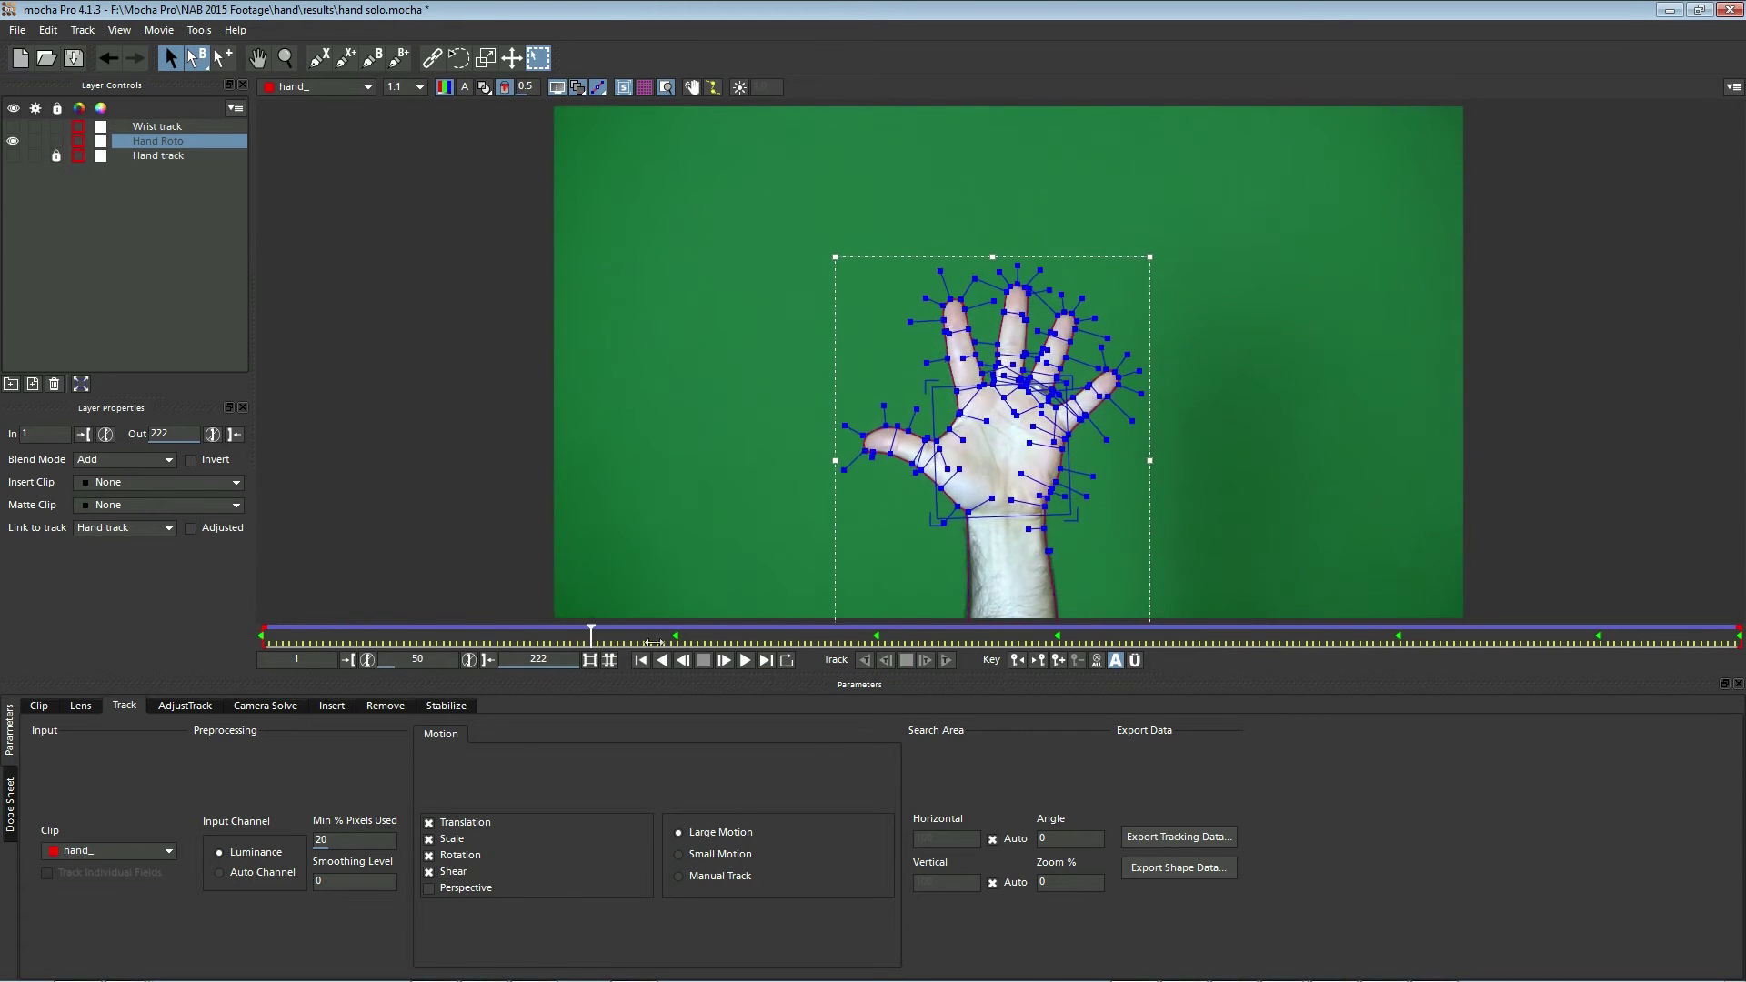
pyautogui.moveTo(652, 643); pyautogui.dragTo(243, 612)
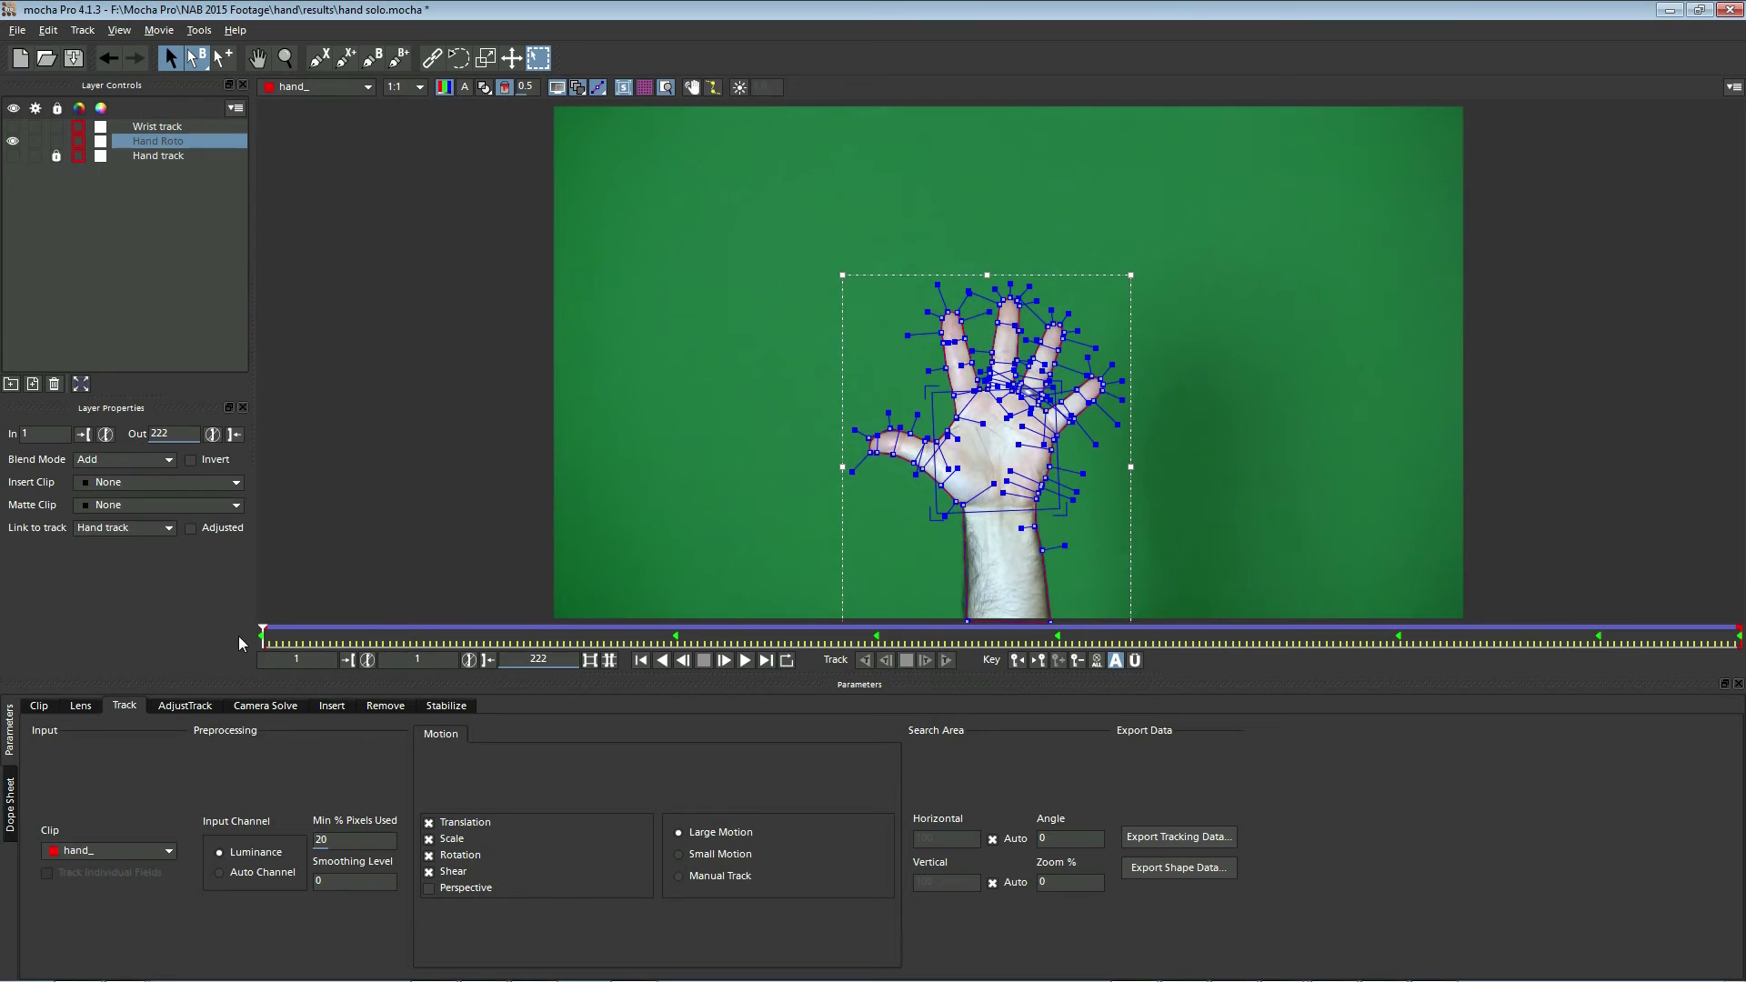
pyautogui.click(167, 192)
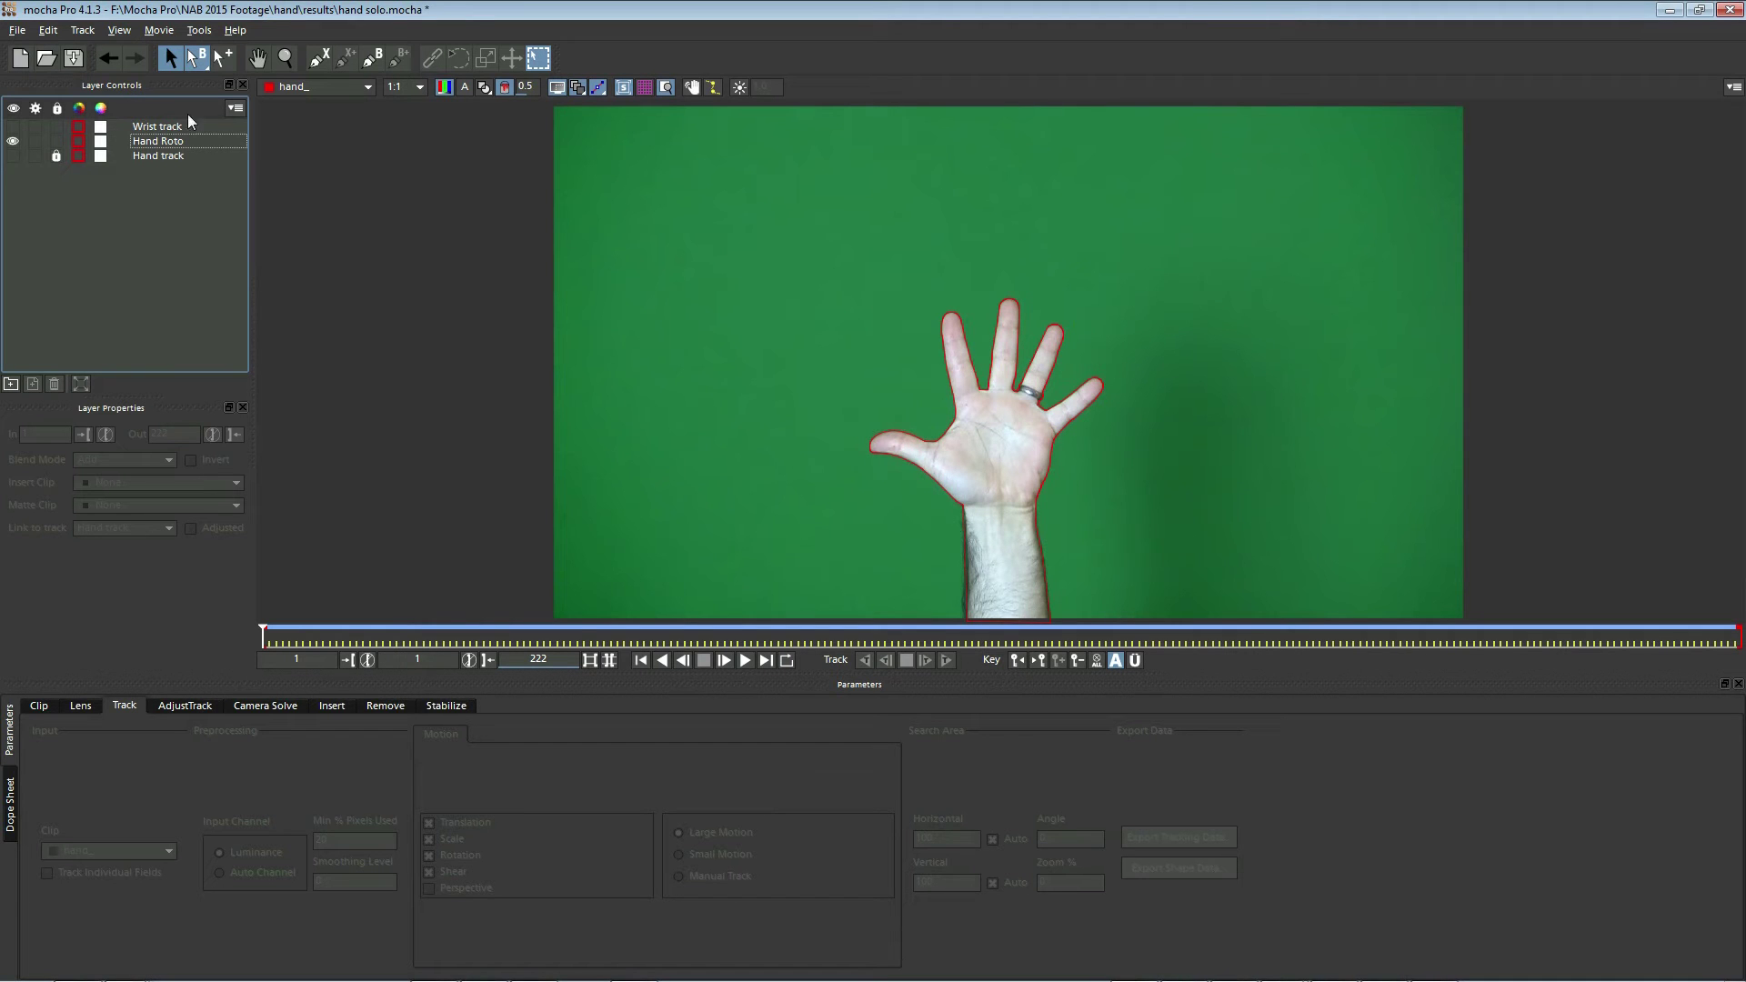
# Step: With the view stabilized on the visible Wrist track layer, scrub the clip to check the track at the wrist
pyautogui.click(156, 128)
pyautogui.click(13, 126)
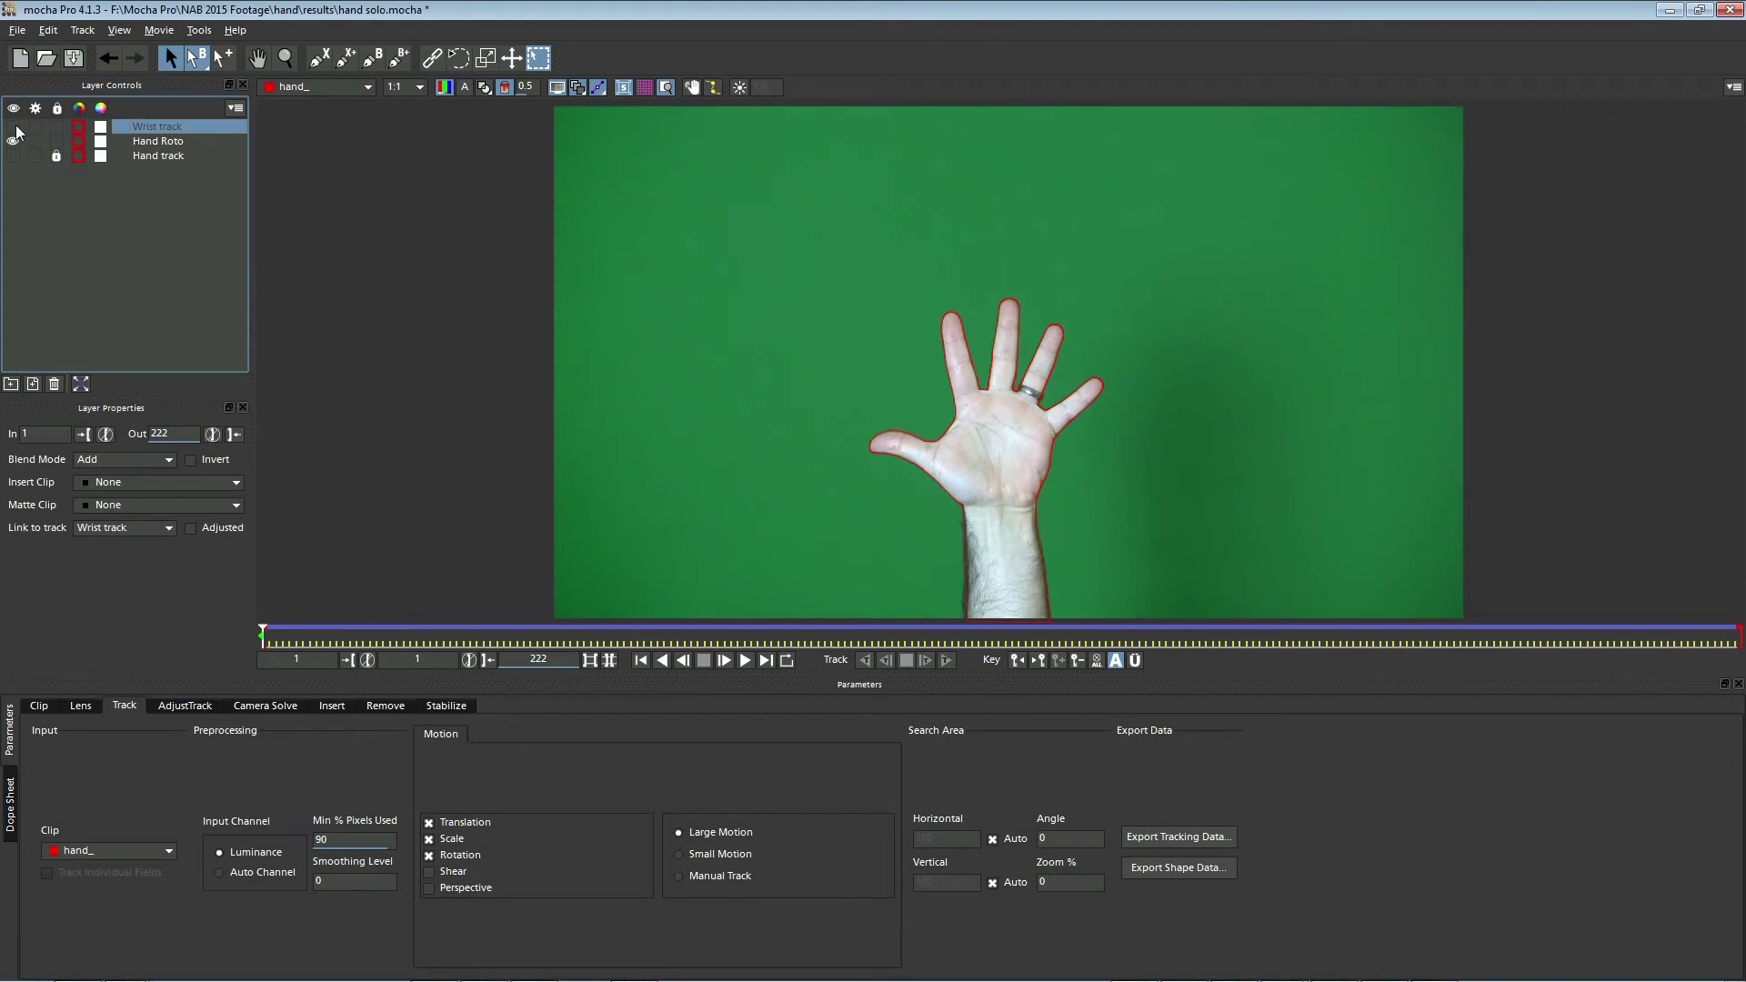
pyautogui.press('z')
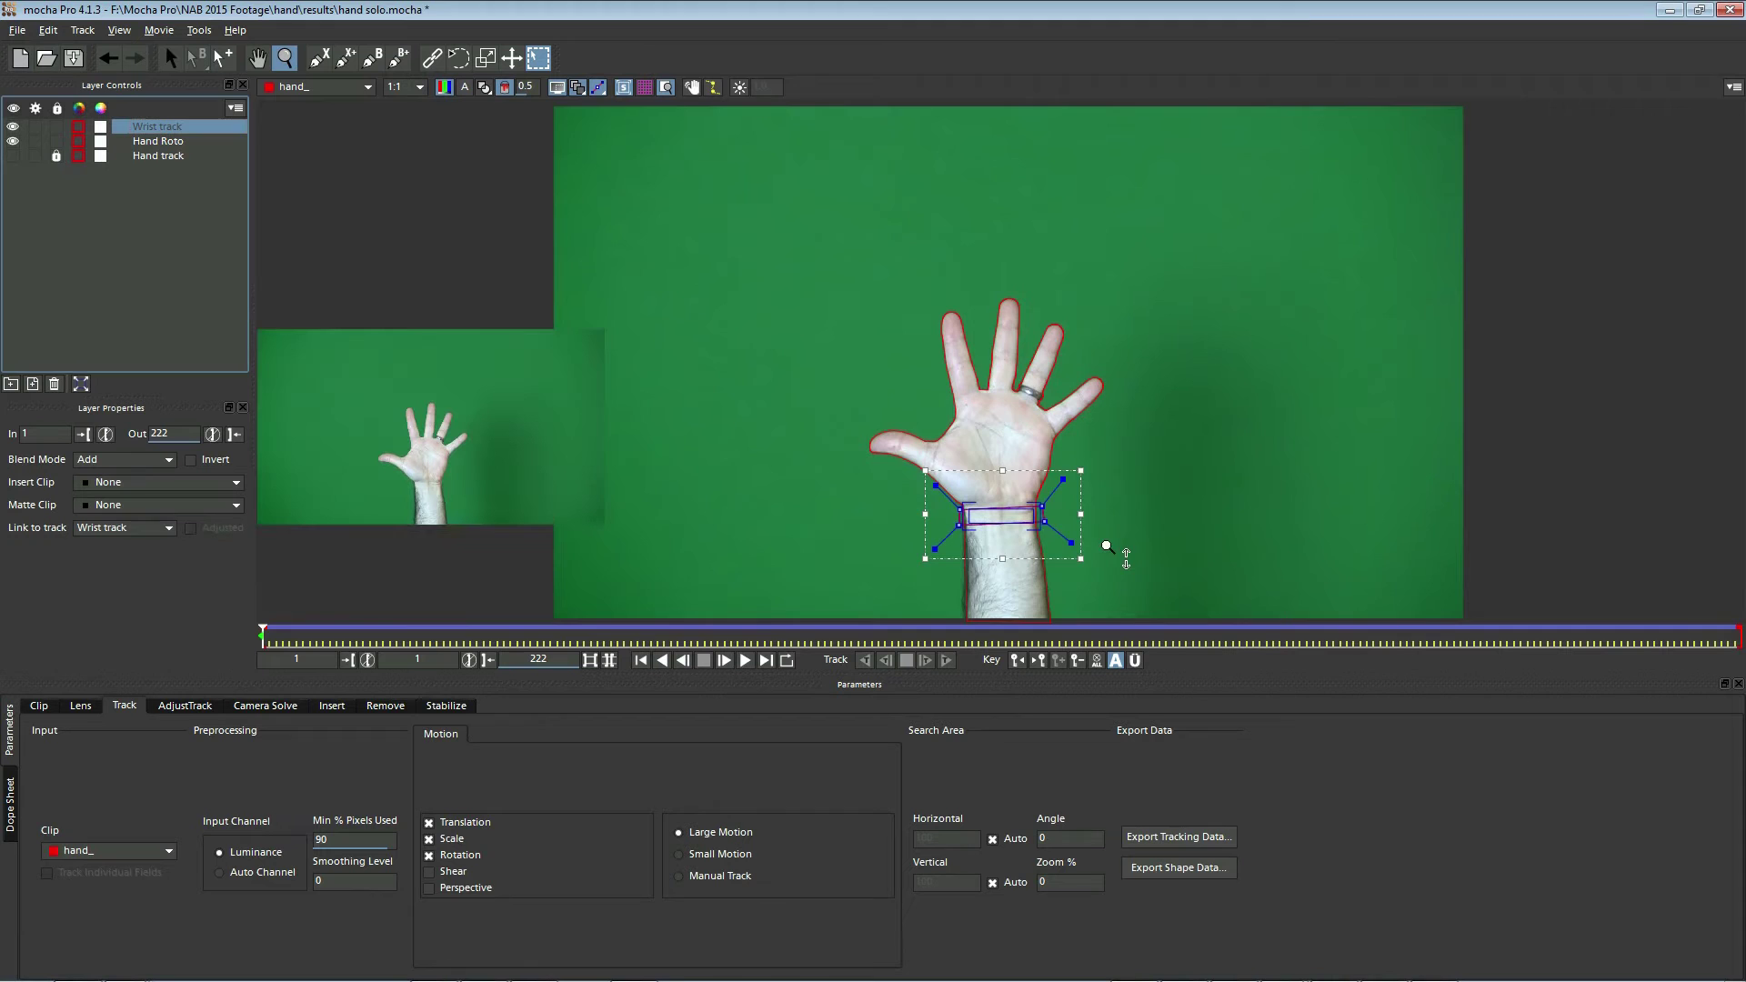
pyautogui.moveTo(1122, 554); pyautogui.dragTo(1110, 175)
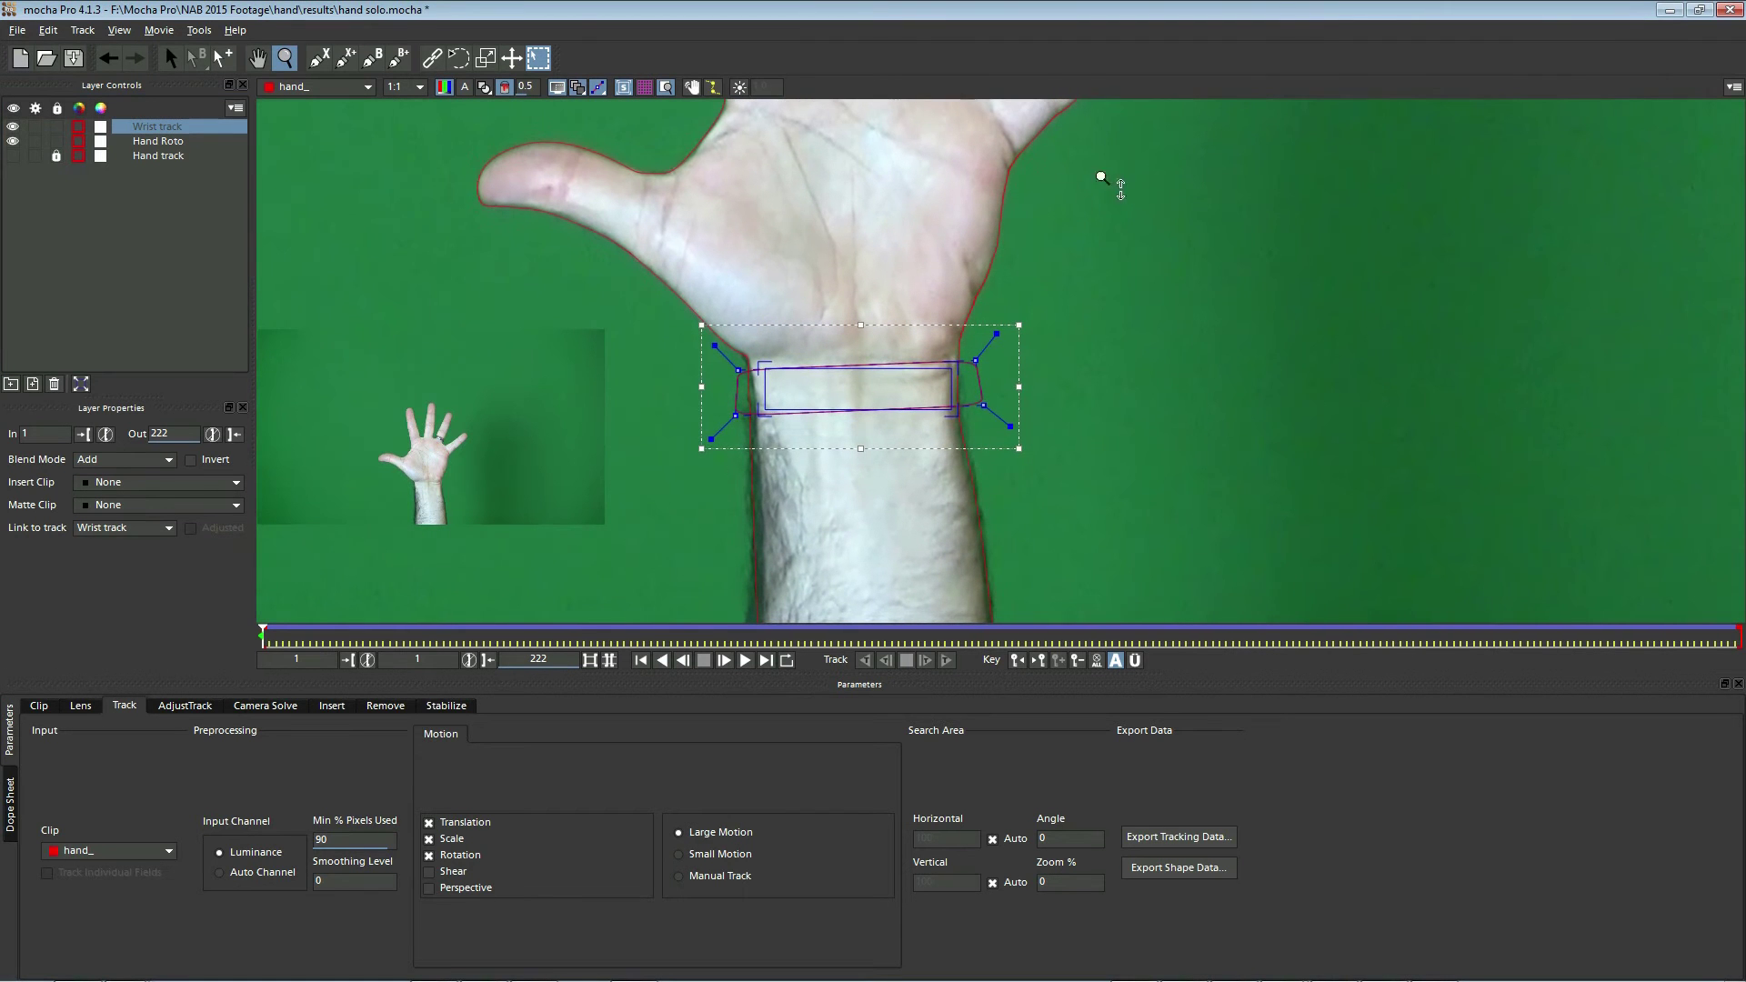
pyautogui.press('s')
pyautogui.click(691, 88)
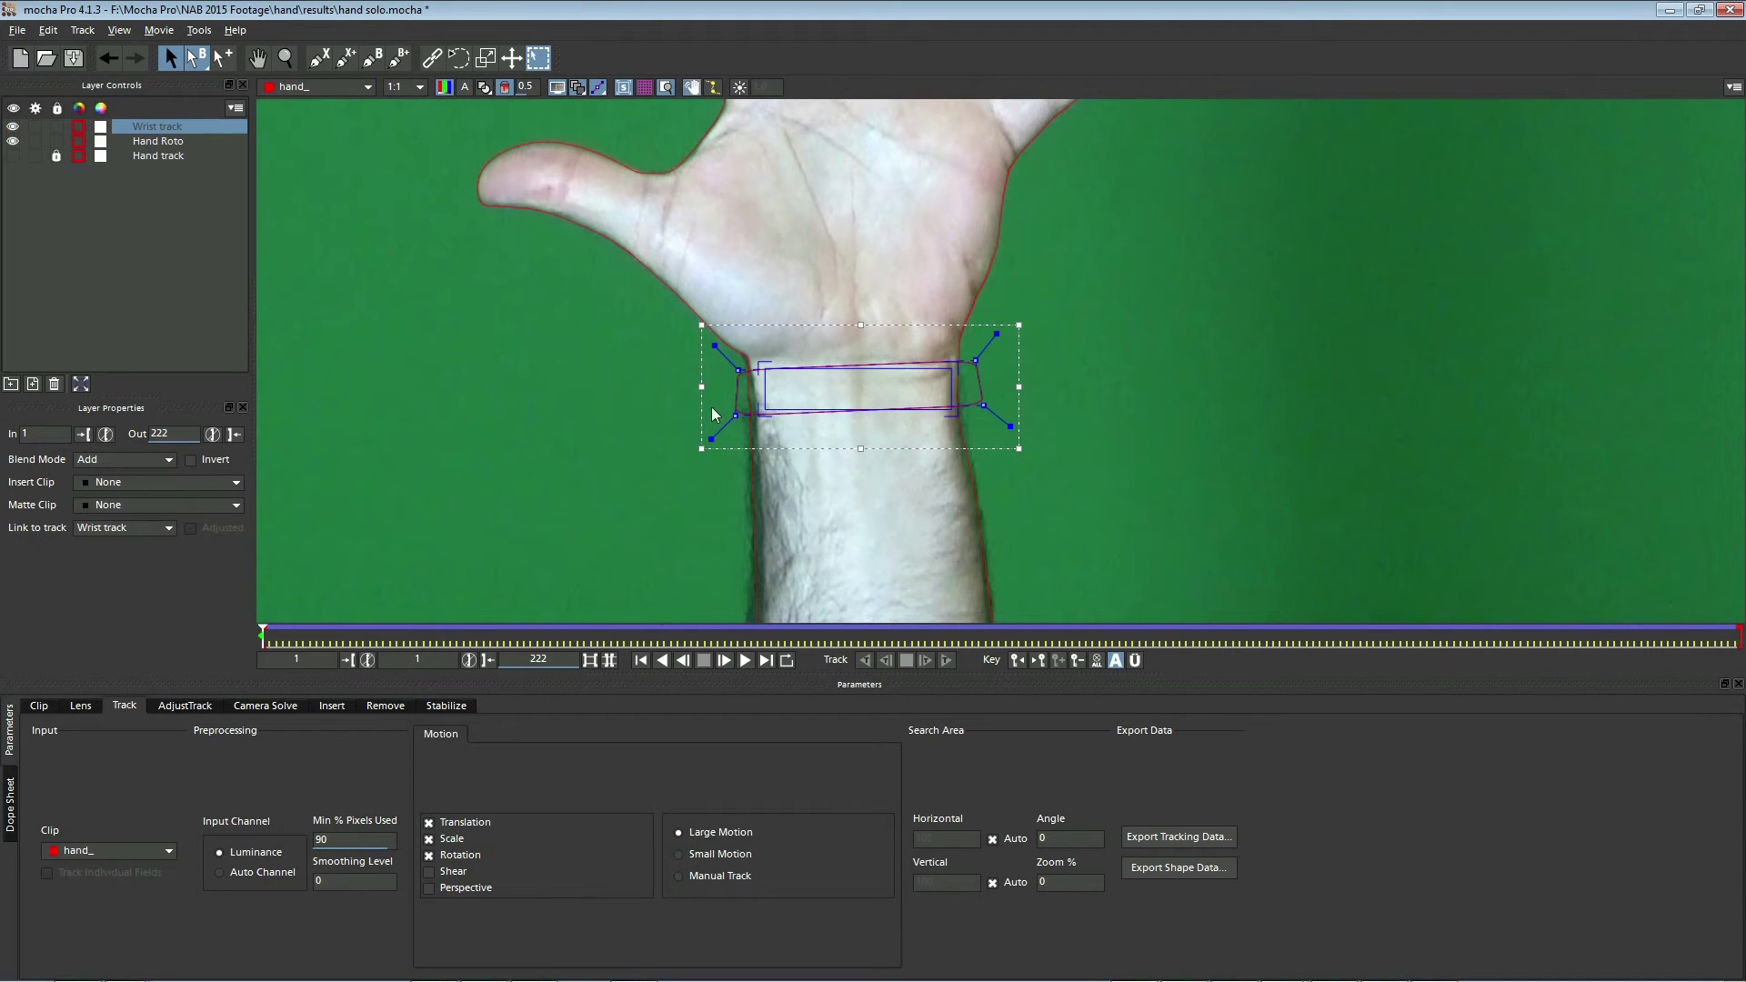
pyautogui.moveTo(265, 630); pyautogui.dragTo(664, 634)
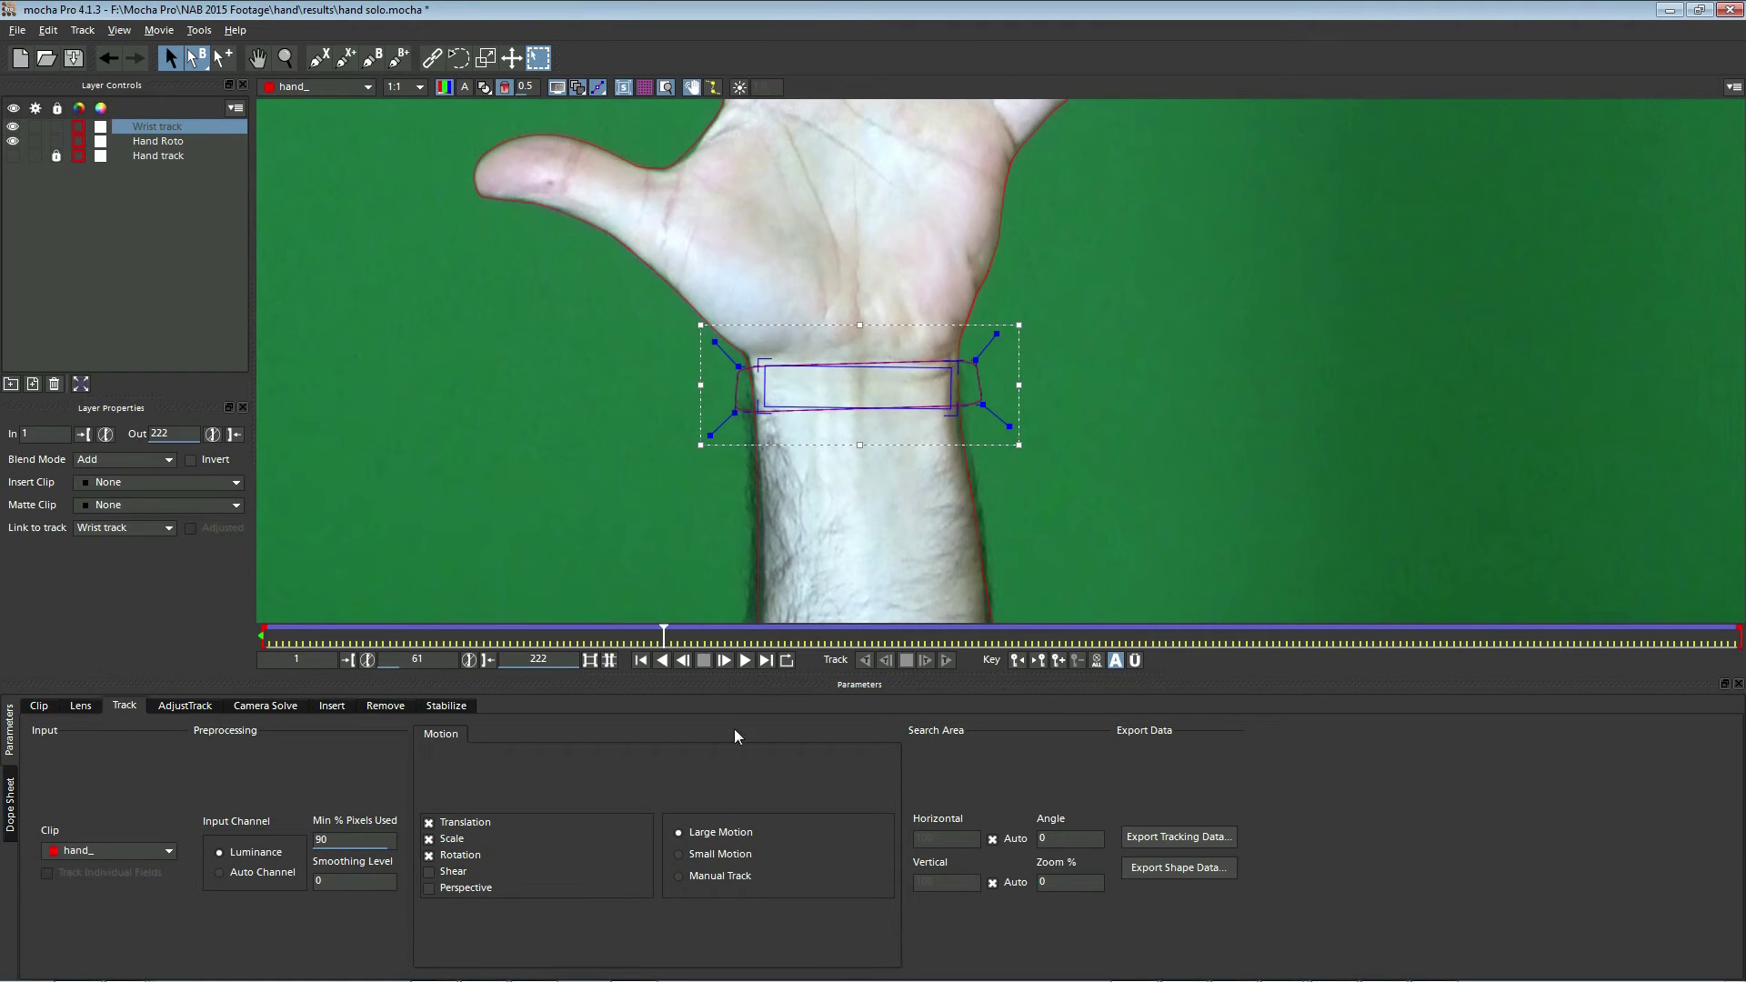
pyautogui.moveTo(668, 631); pyautogui.dragTo(368, 705)
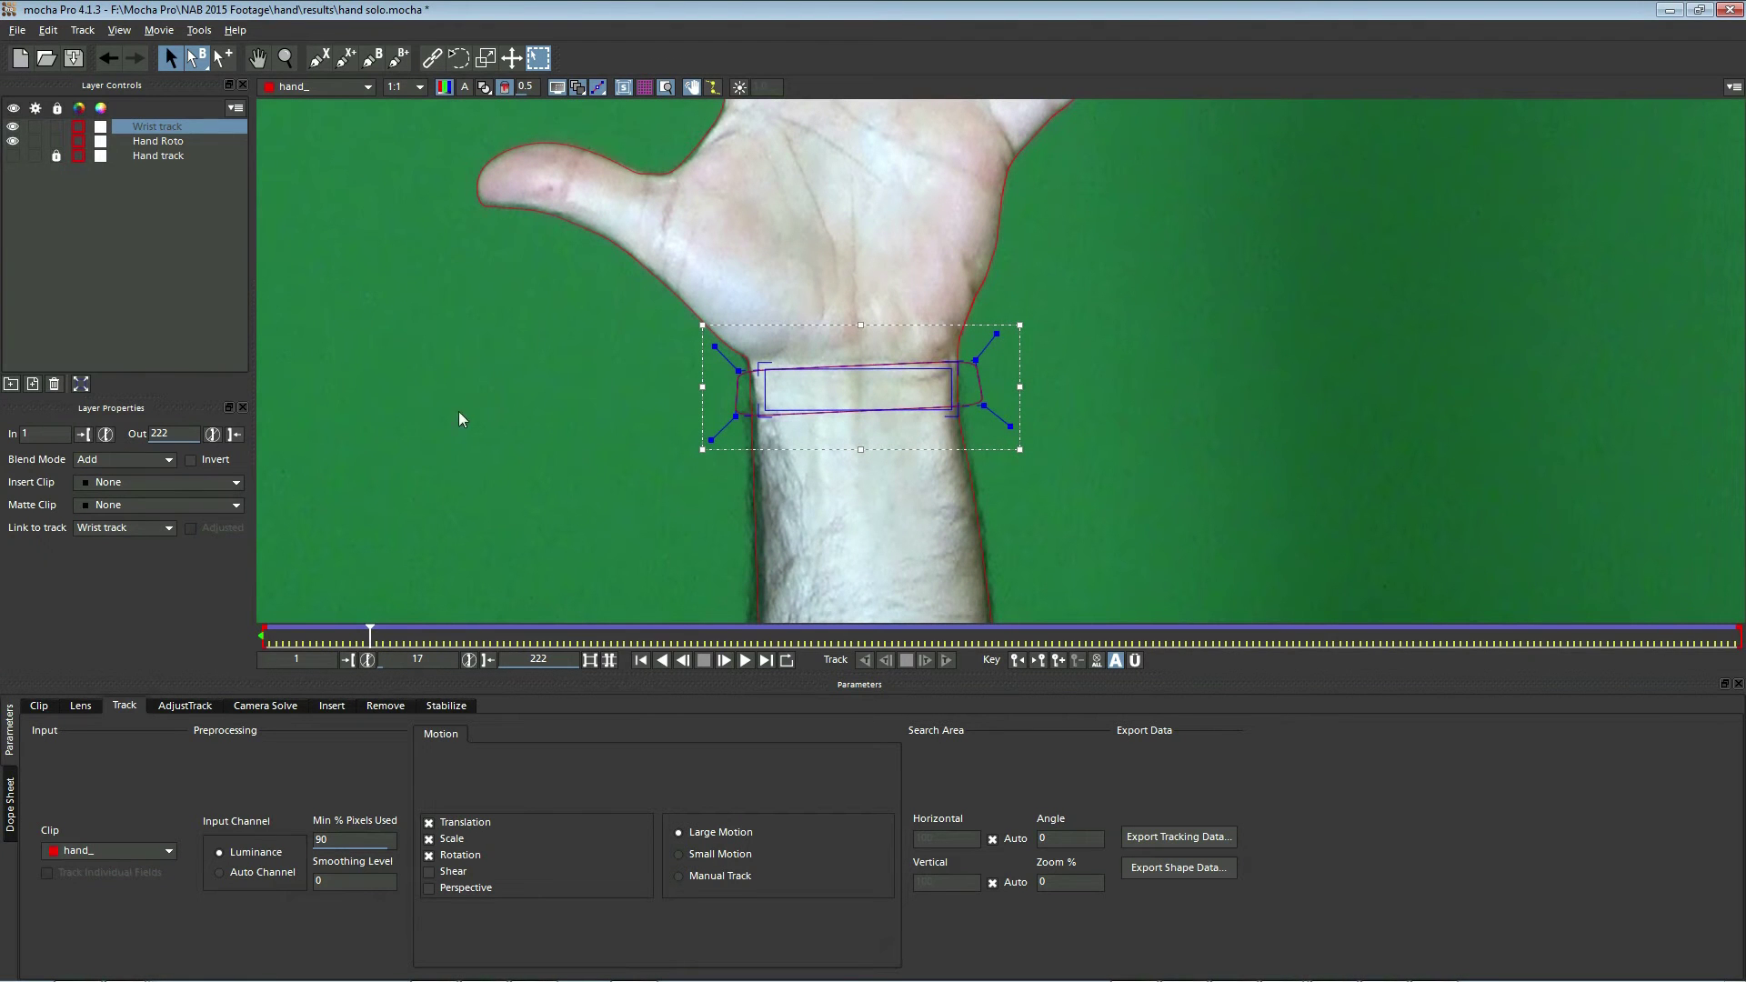
pyautogui.press('z')
pyautogui.scroll(-3, 617, 390)
pyautogui.press('s')
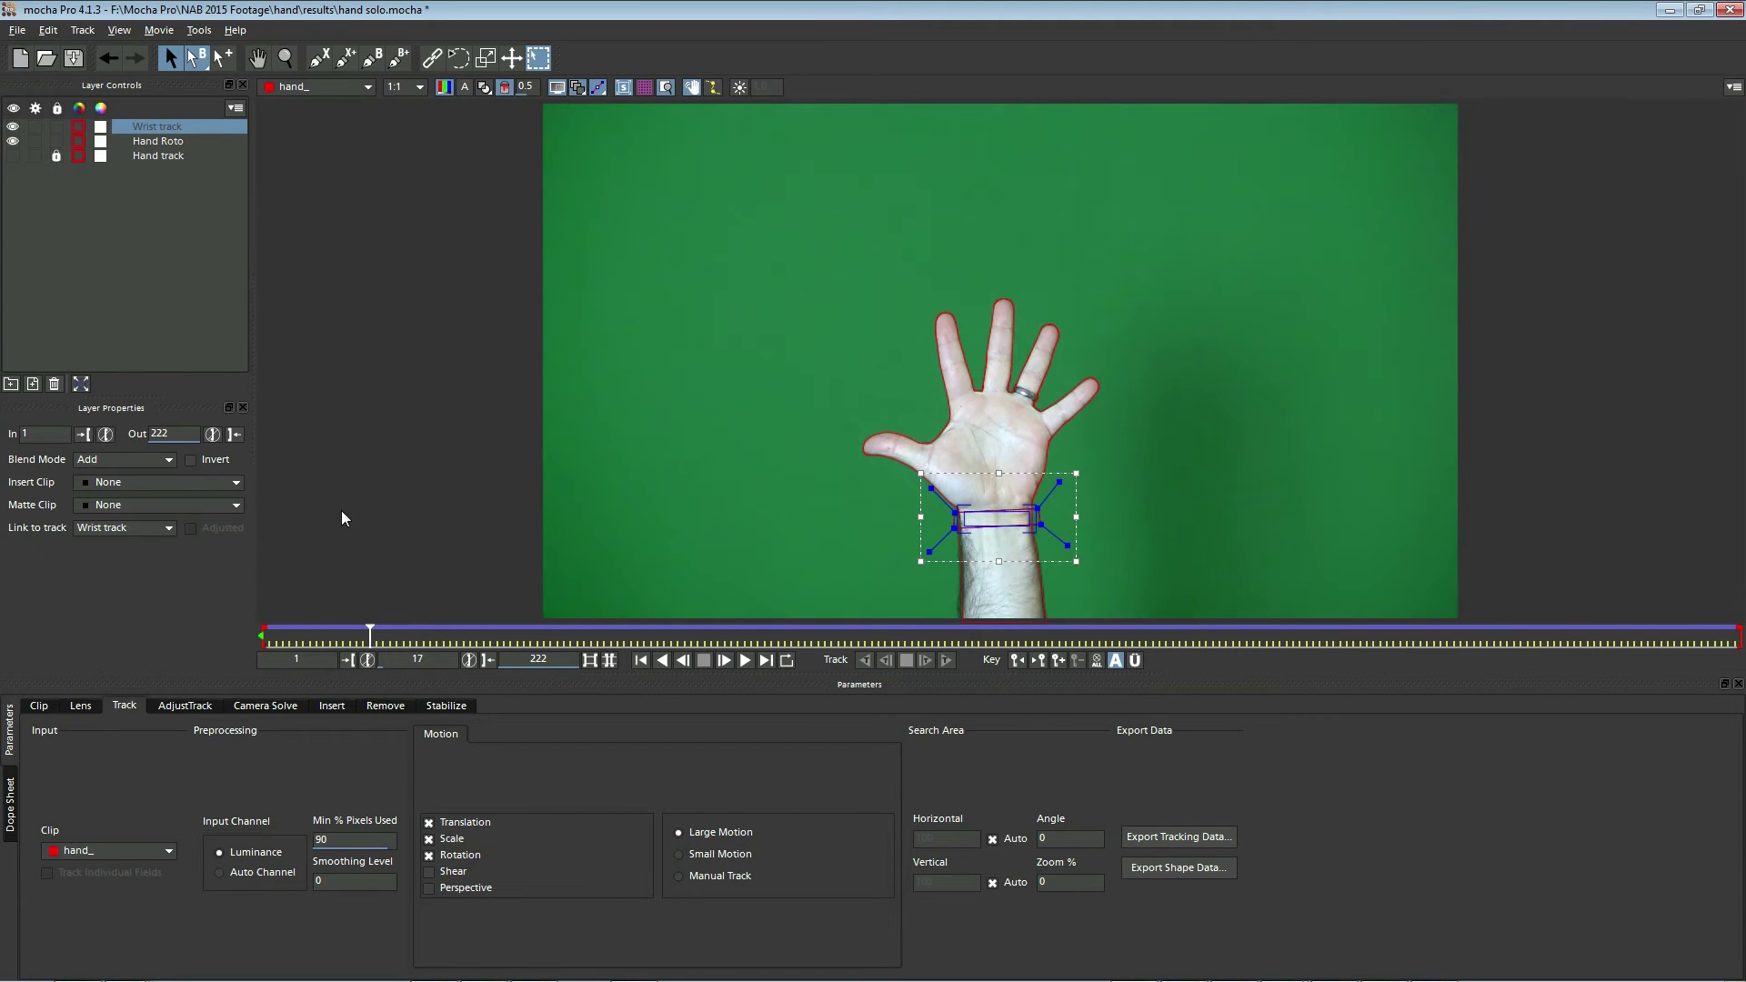
# Step: Make the Hand track layer visible and hide the Wrist track layer
pyautogui.click(170, 156)
pyautogui.click(13, 156)
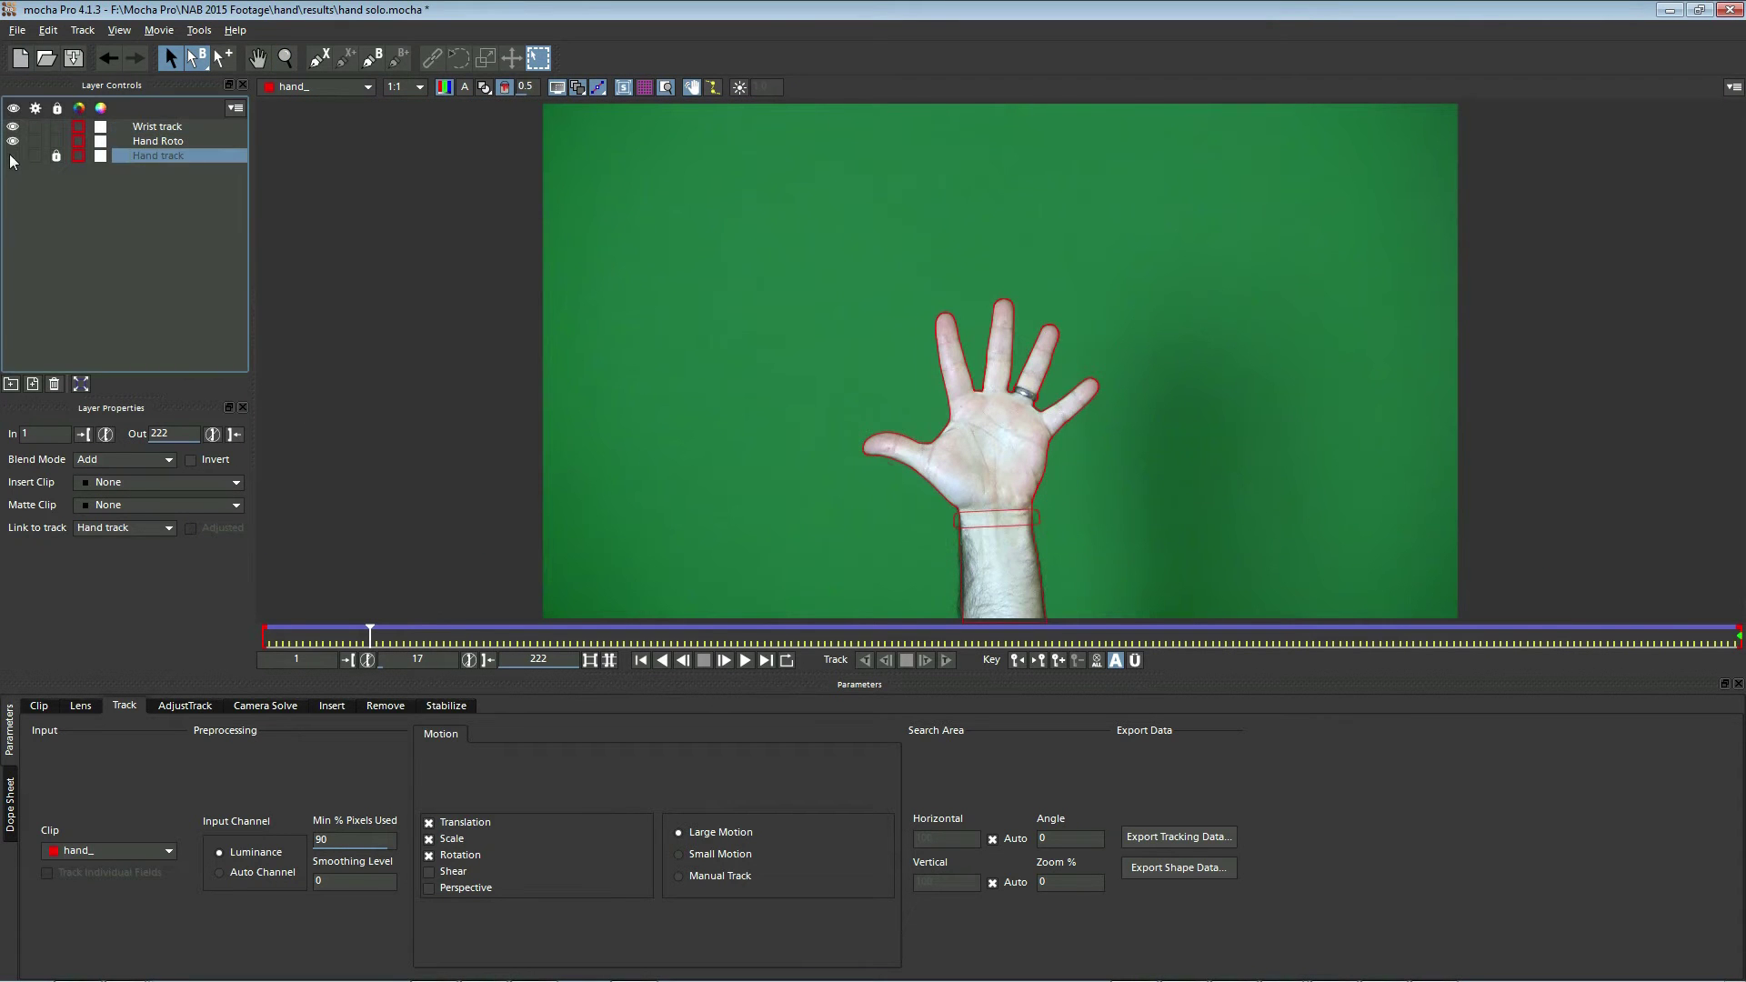
pyautogui.click(13, 128)
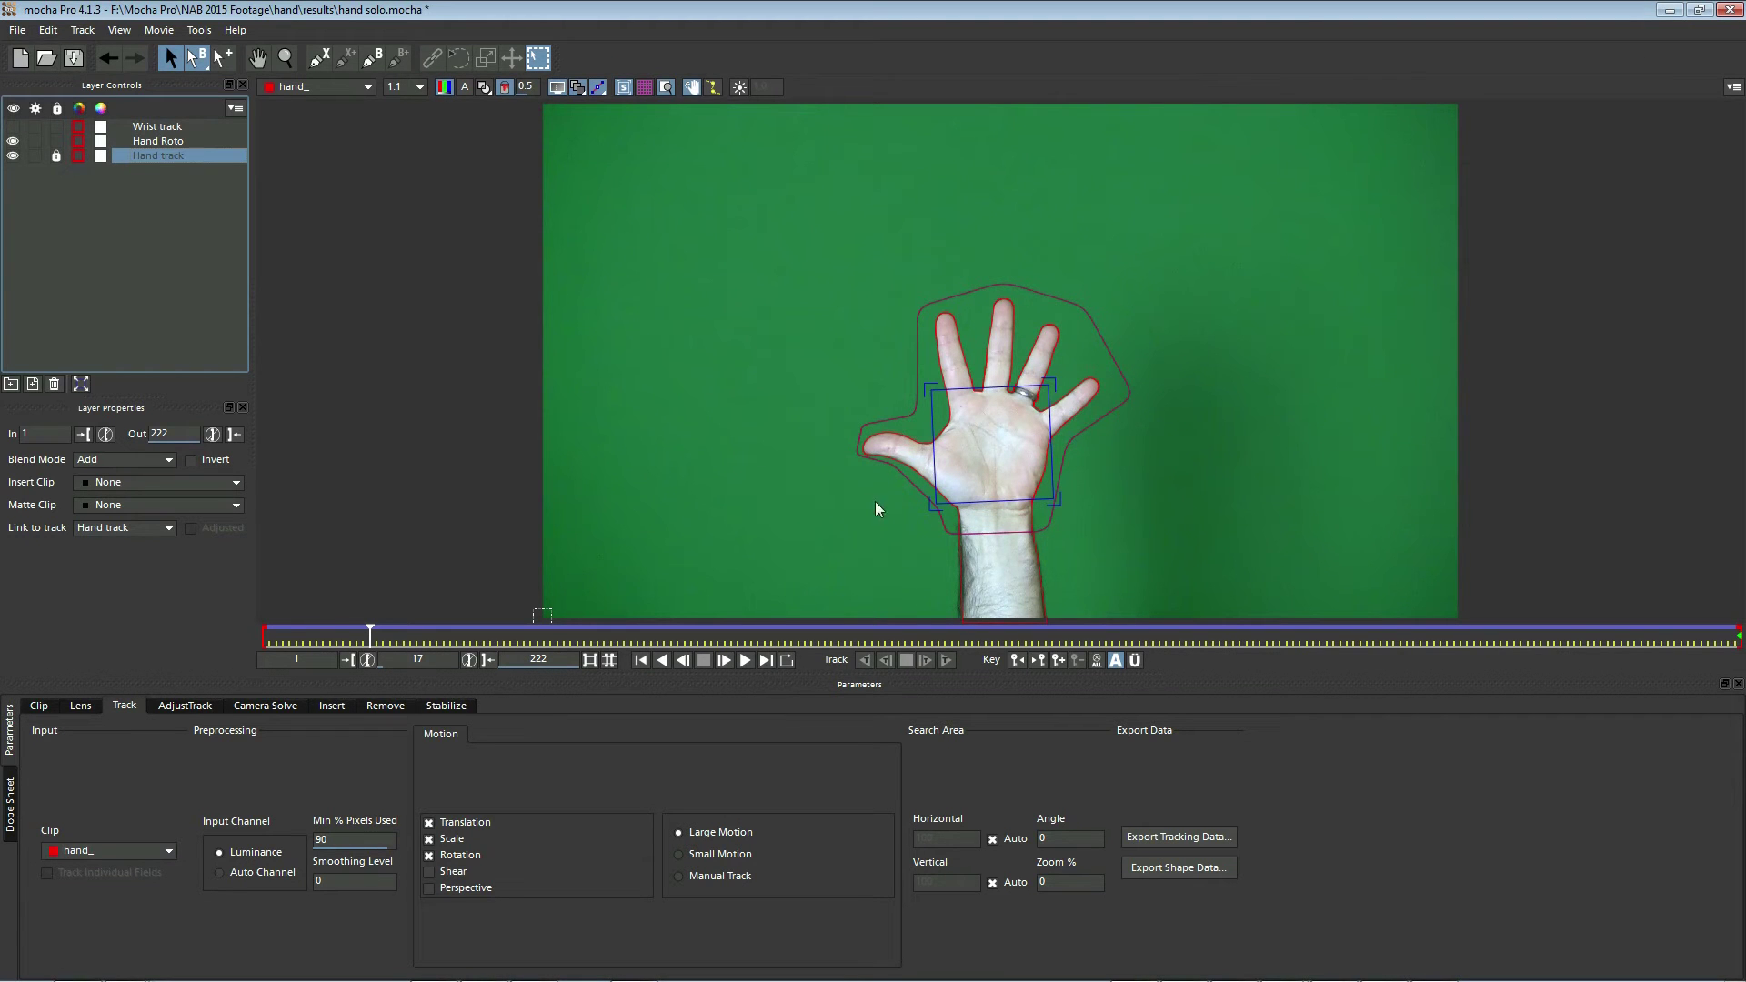
# Step: Copy the Hand track's MochaBlend tracking data (*.txt) to the clipboard and paste it into MochaBlend's Data Slot 1 in Cinema 4D
pyautogui.click(1187, 840)
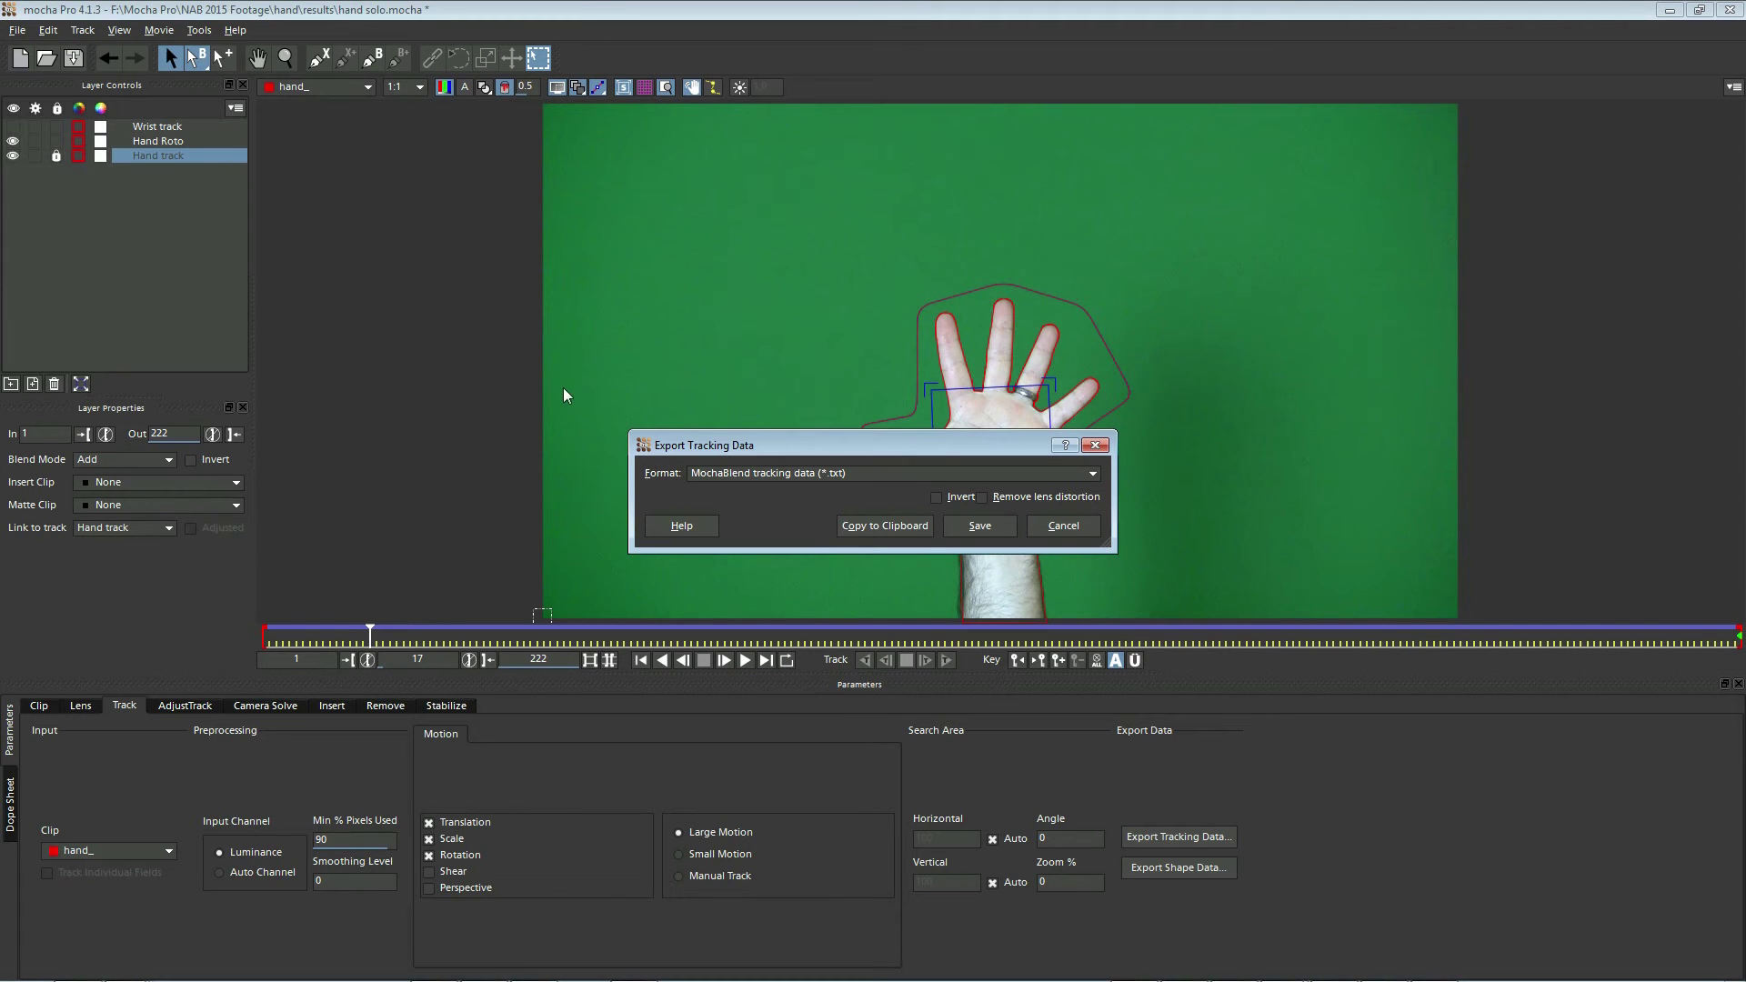
pyautogui.click(870, 527)
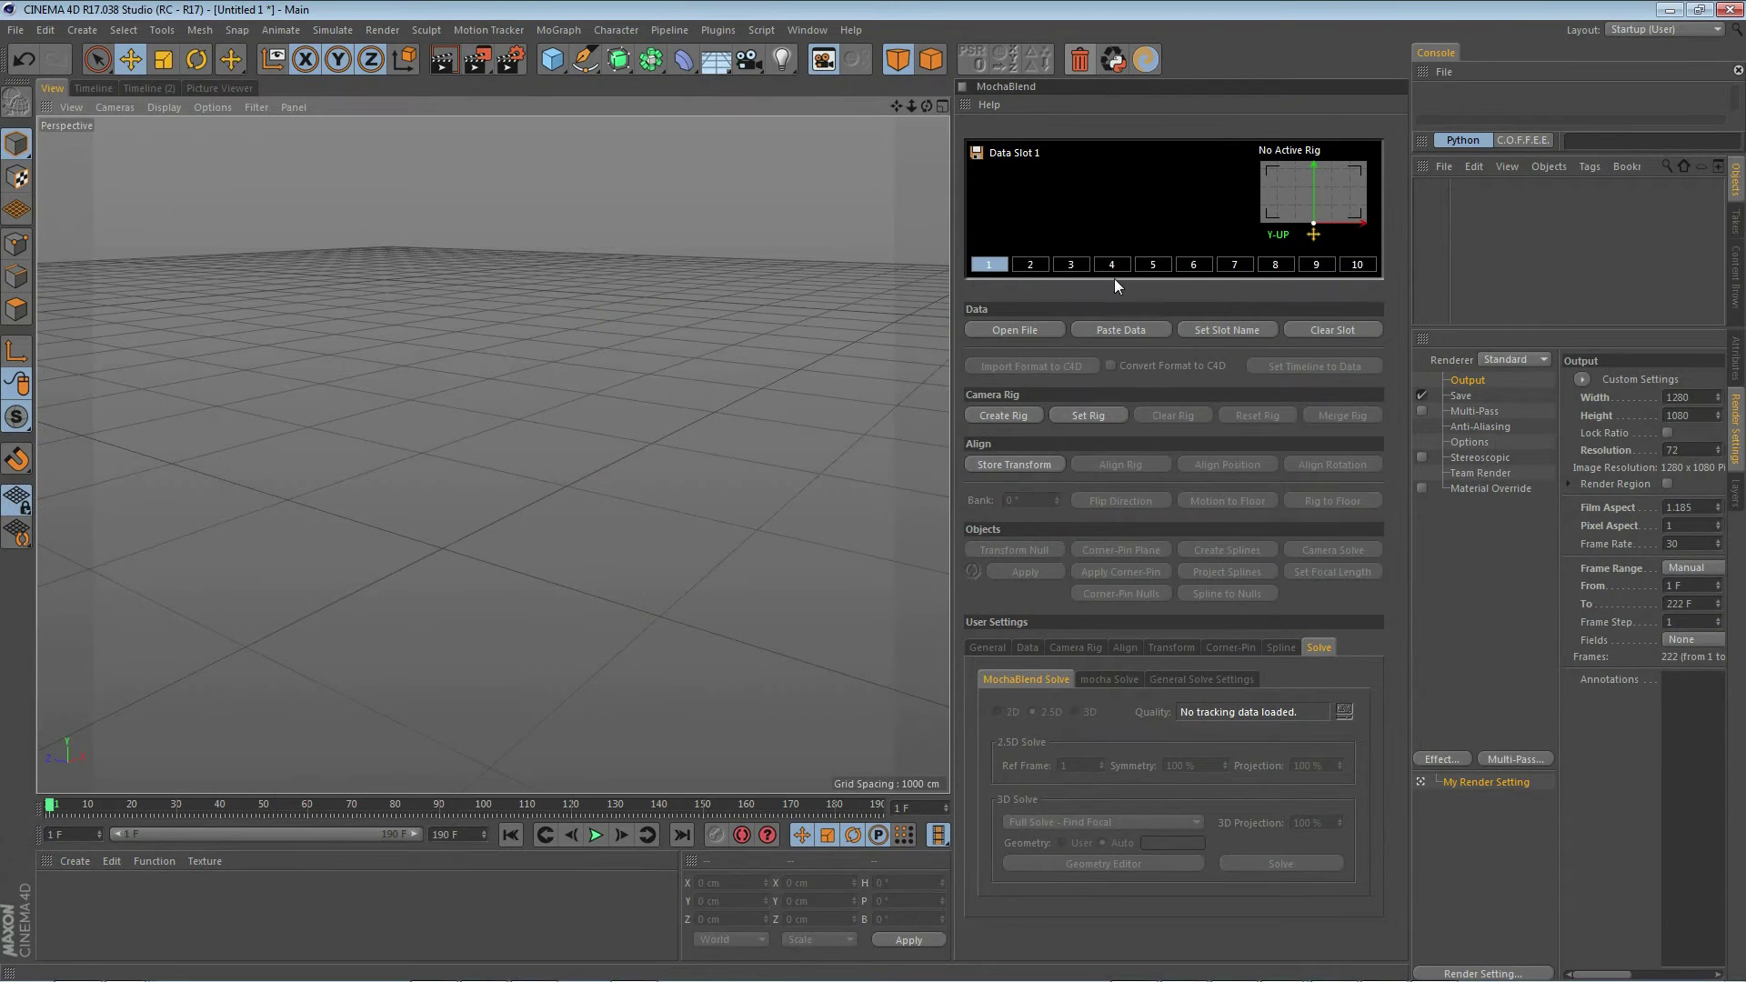
pyautogui.click(1107, 333)
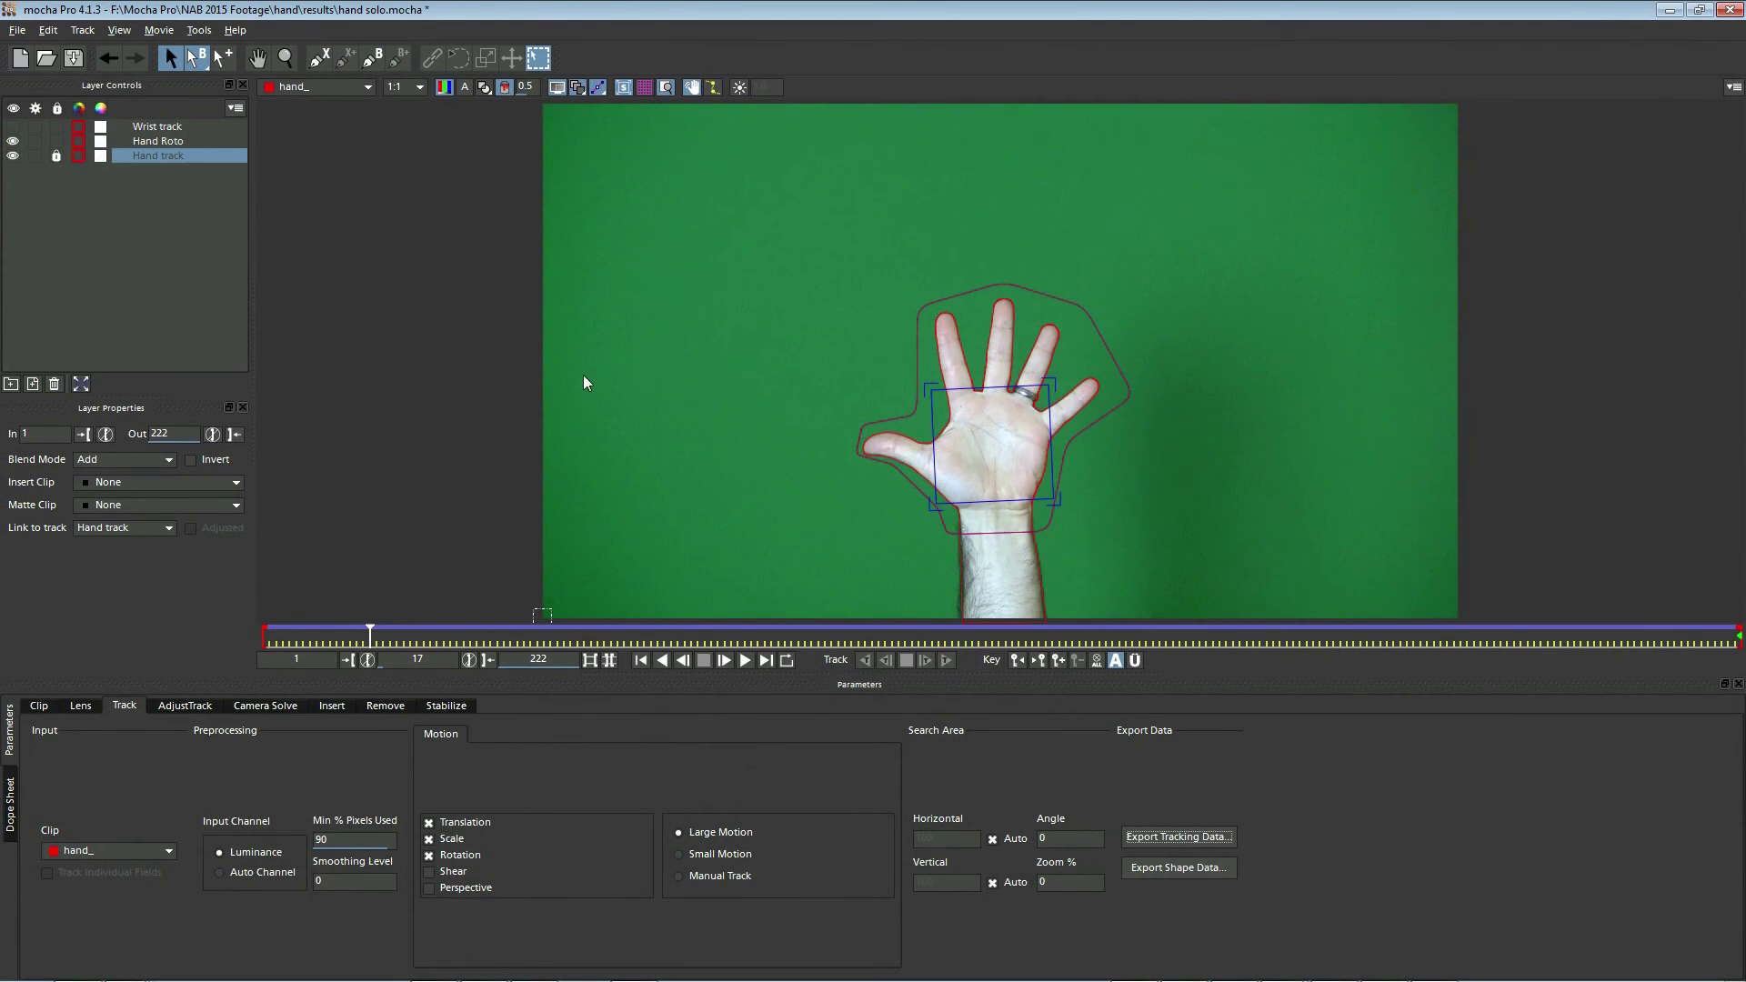
# Step: Hide the Hand track, copy Hand Roto's MochaBlend shape data to the clipboard, and paste it into MochaBlend's Data Slot 2 in Cinema 4D
pyautogui.click(168, 142)
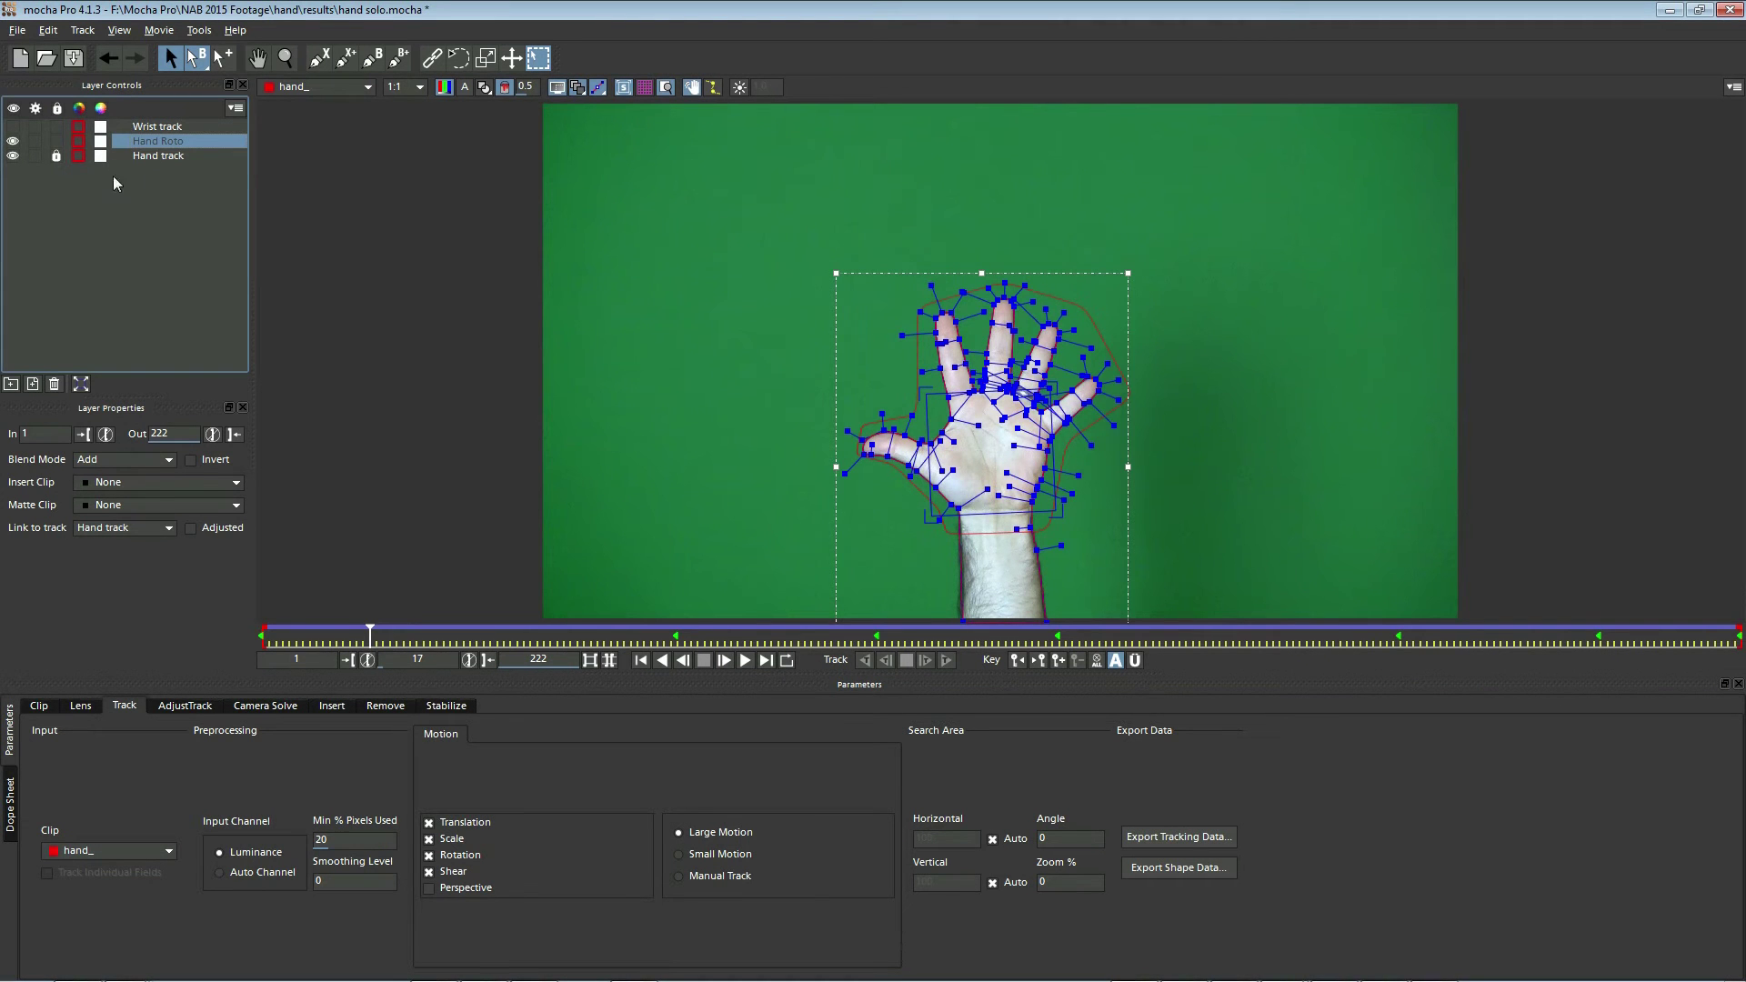
pyautogui.click(13, 156)
pyautogui.click(1184, 868)
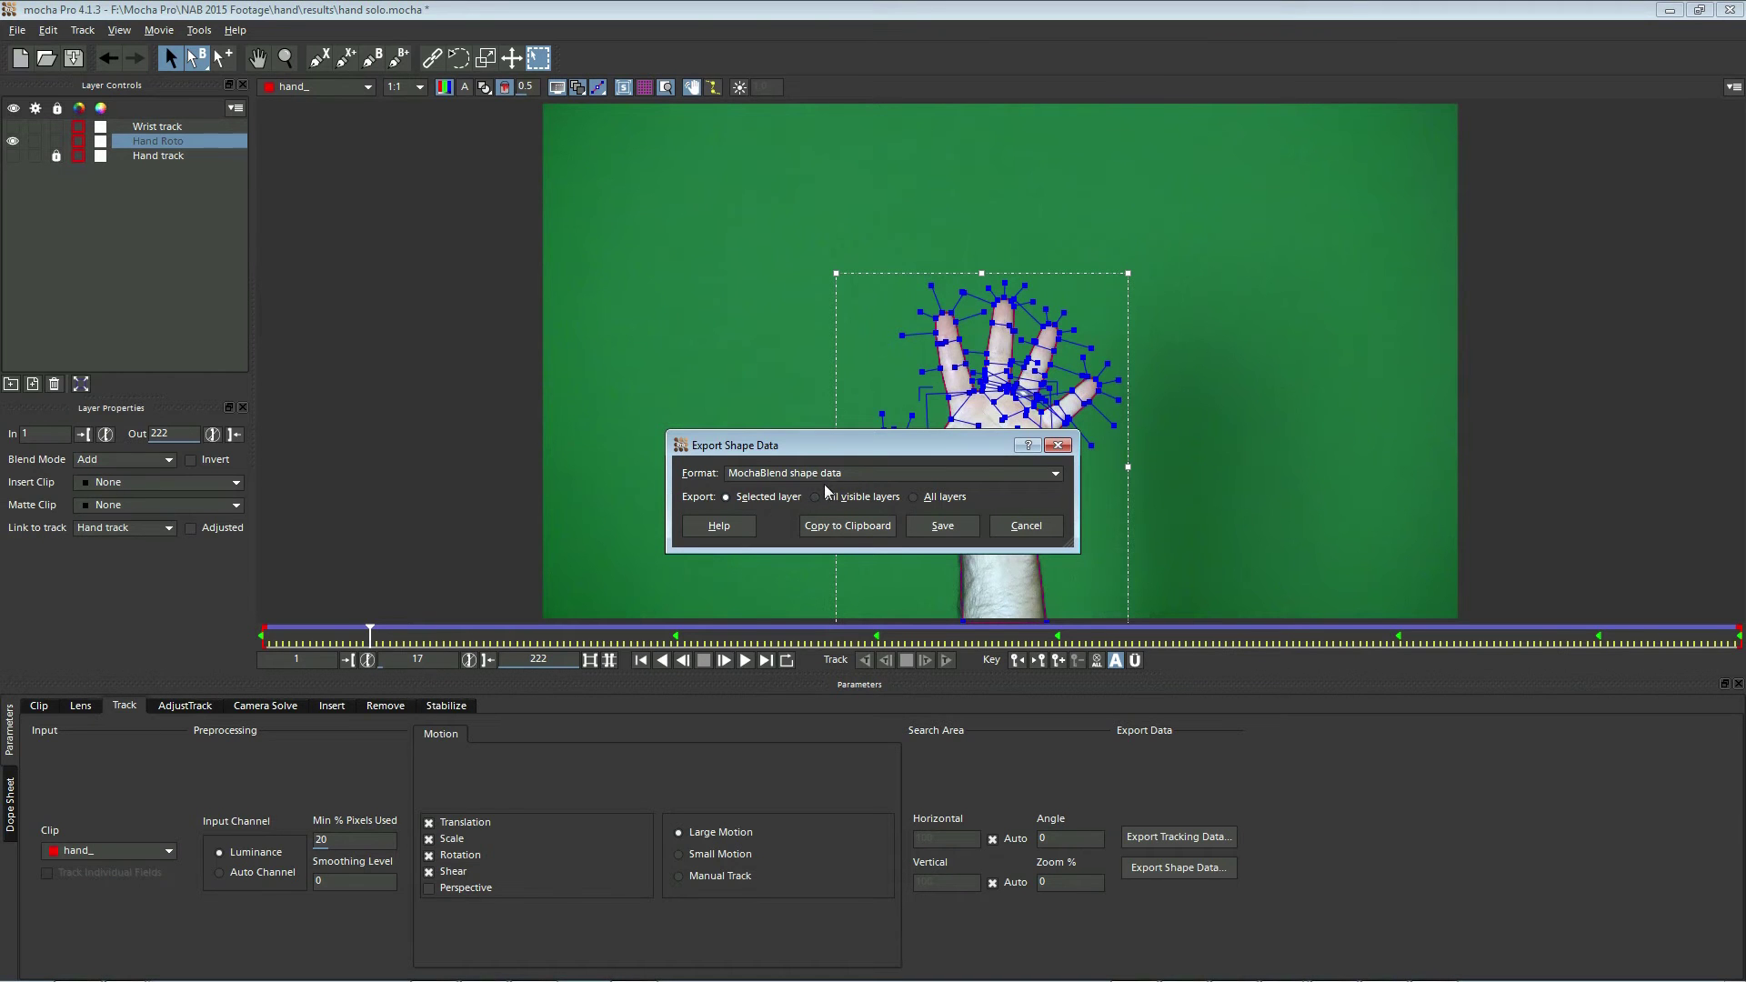
pyautogui.click(847, 527)
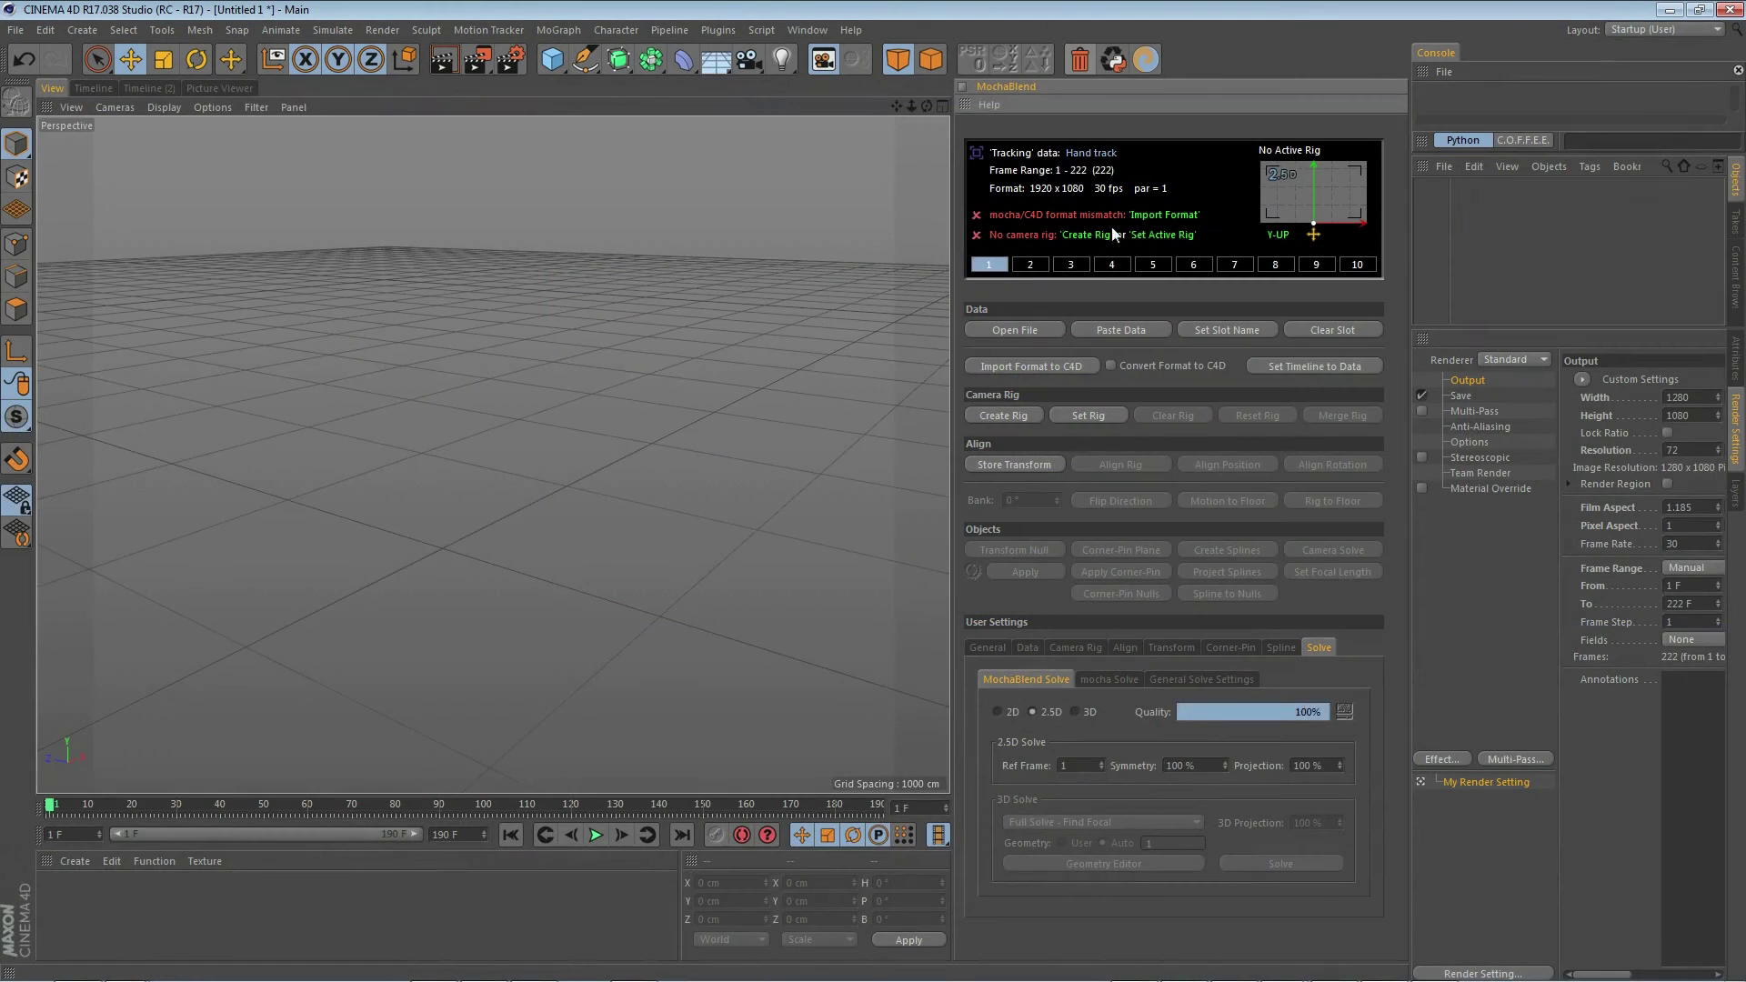
pyautogui.click(1031, 265)
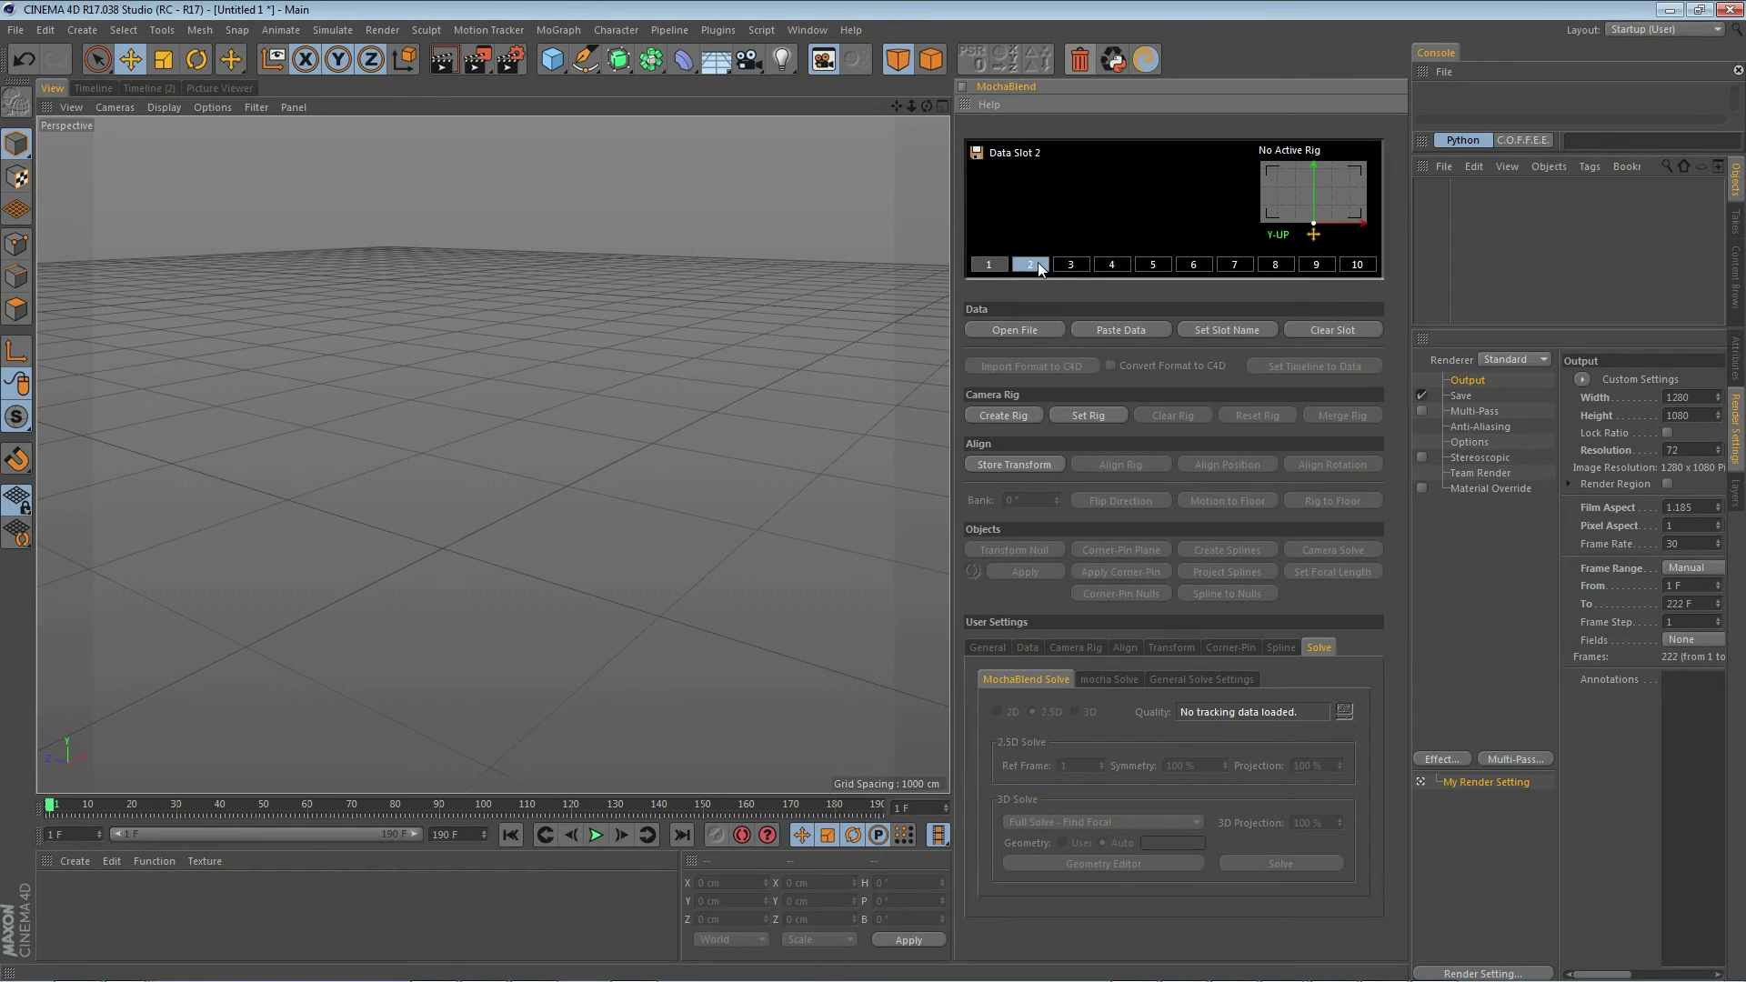
pyautogui.click(1132, 329)
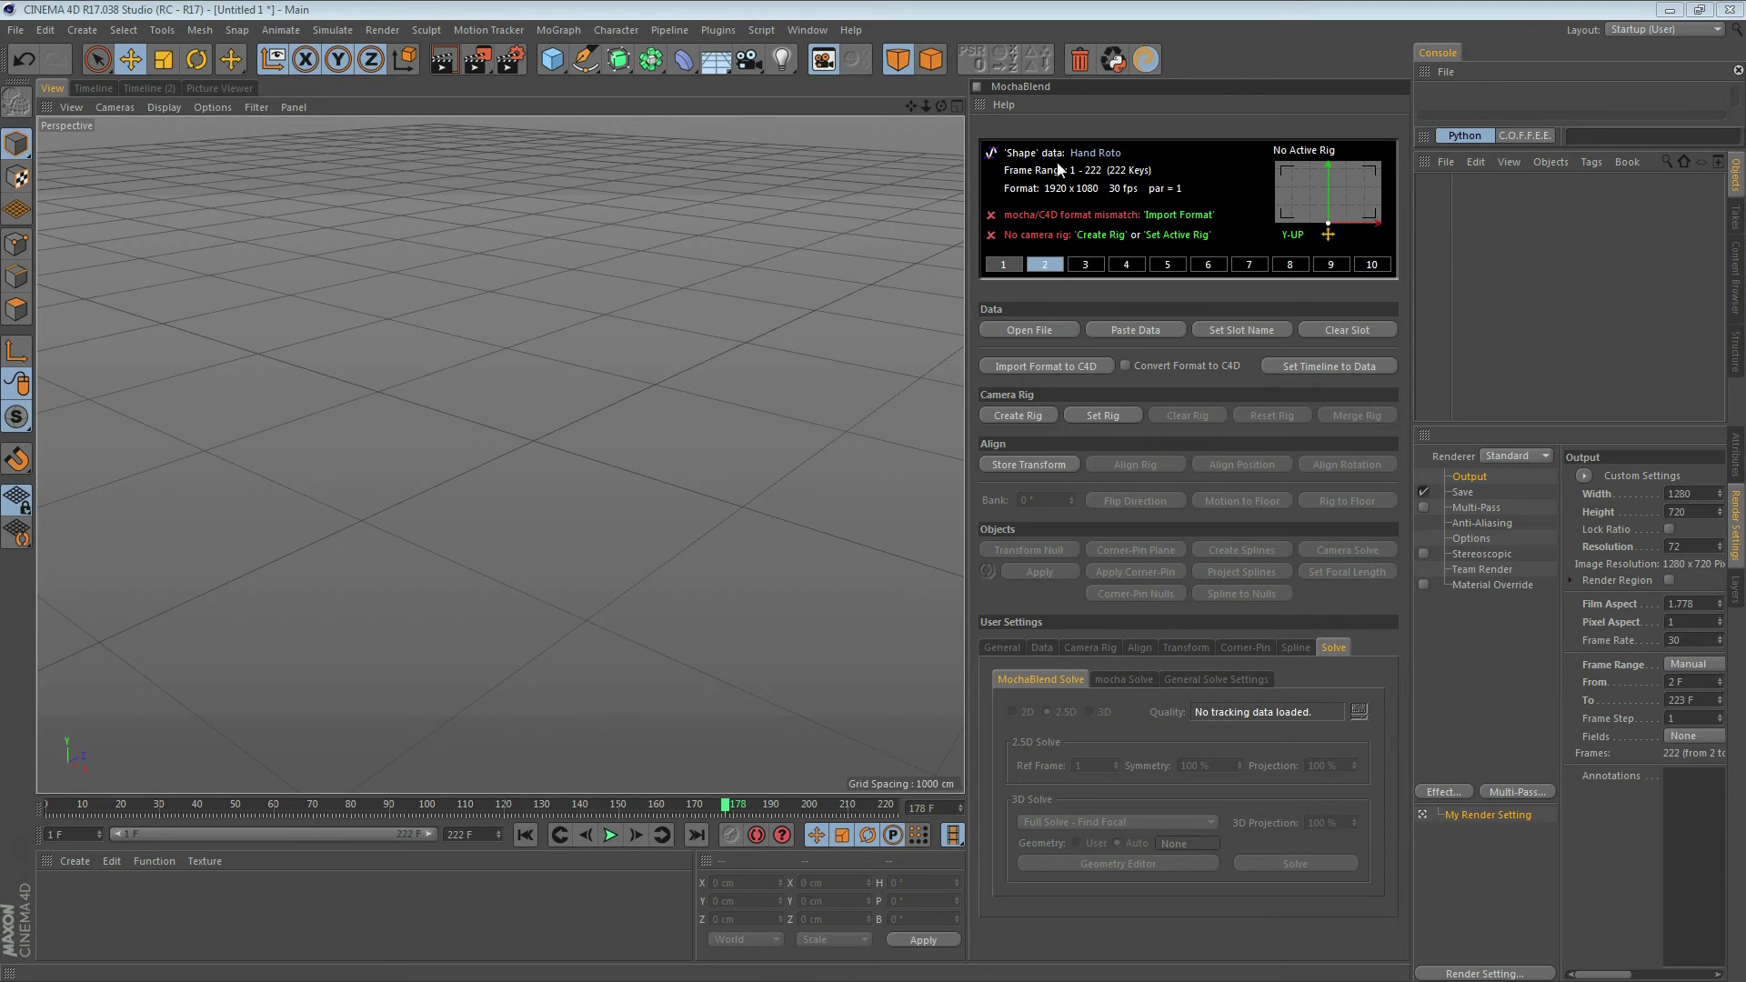
# Step: Import the mocha format into the project, create a MochaBlend camera rig, and set the timeline to the data
pyautogui.click(1187, 213)
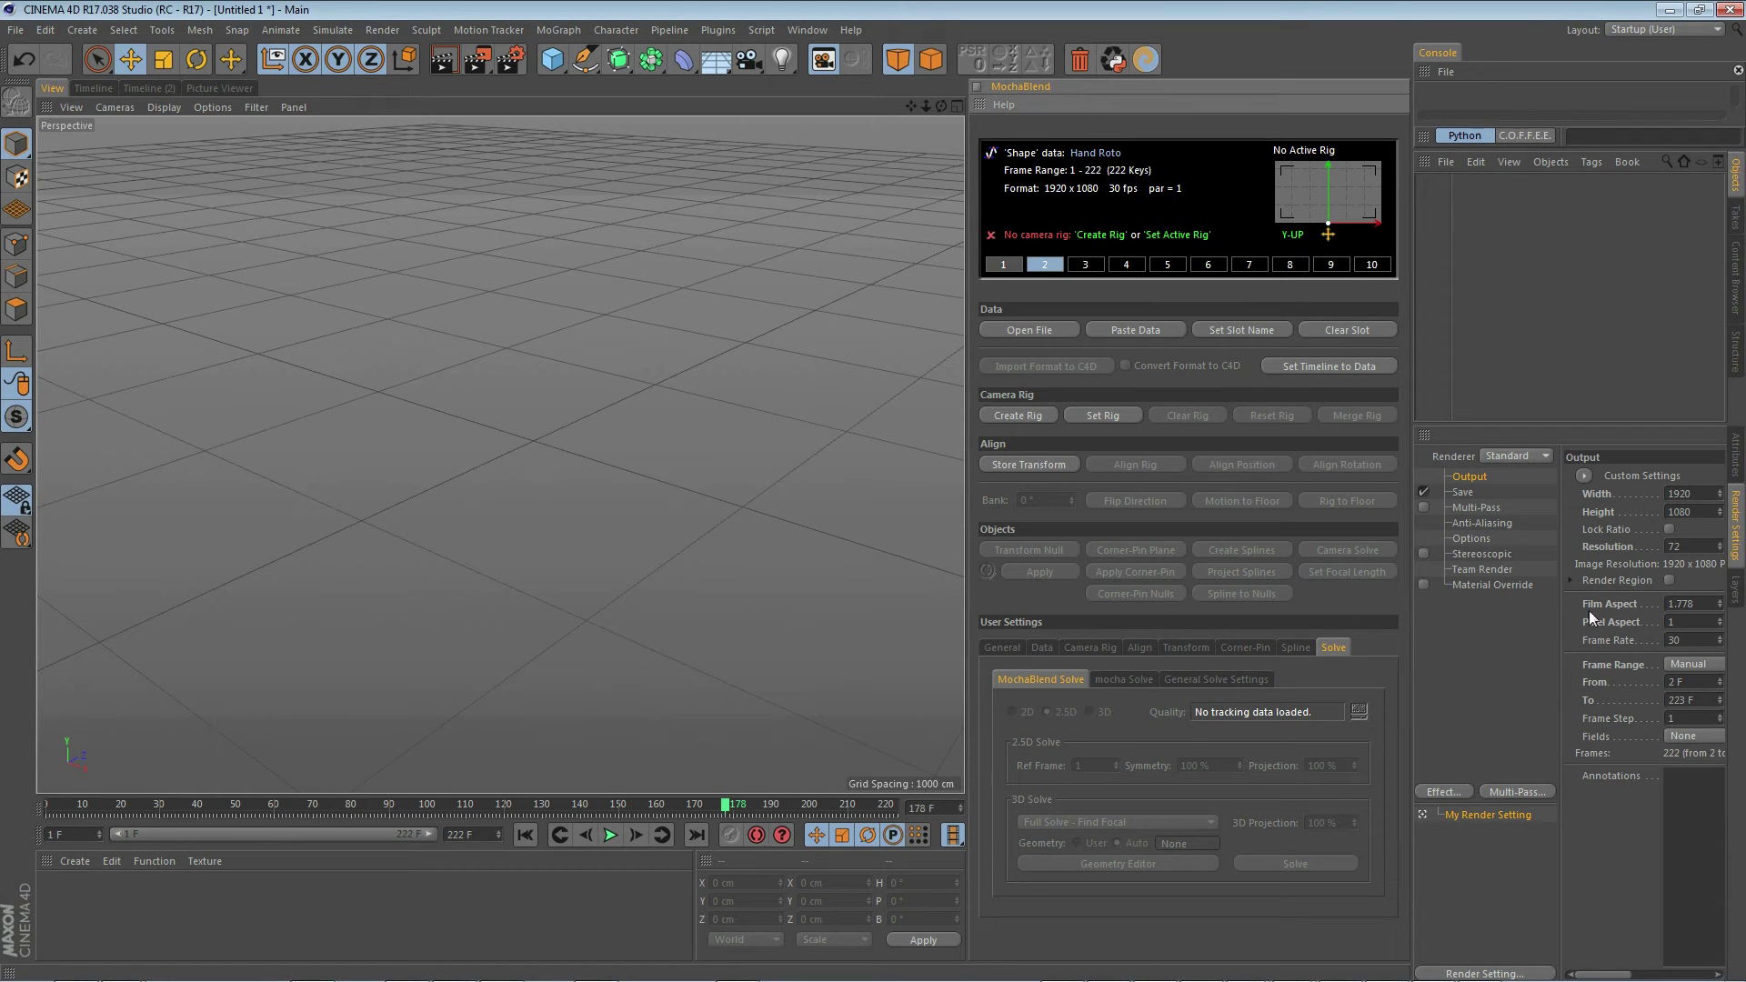
pyautogui.click(1098, 235)
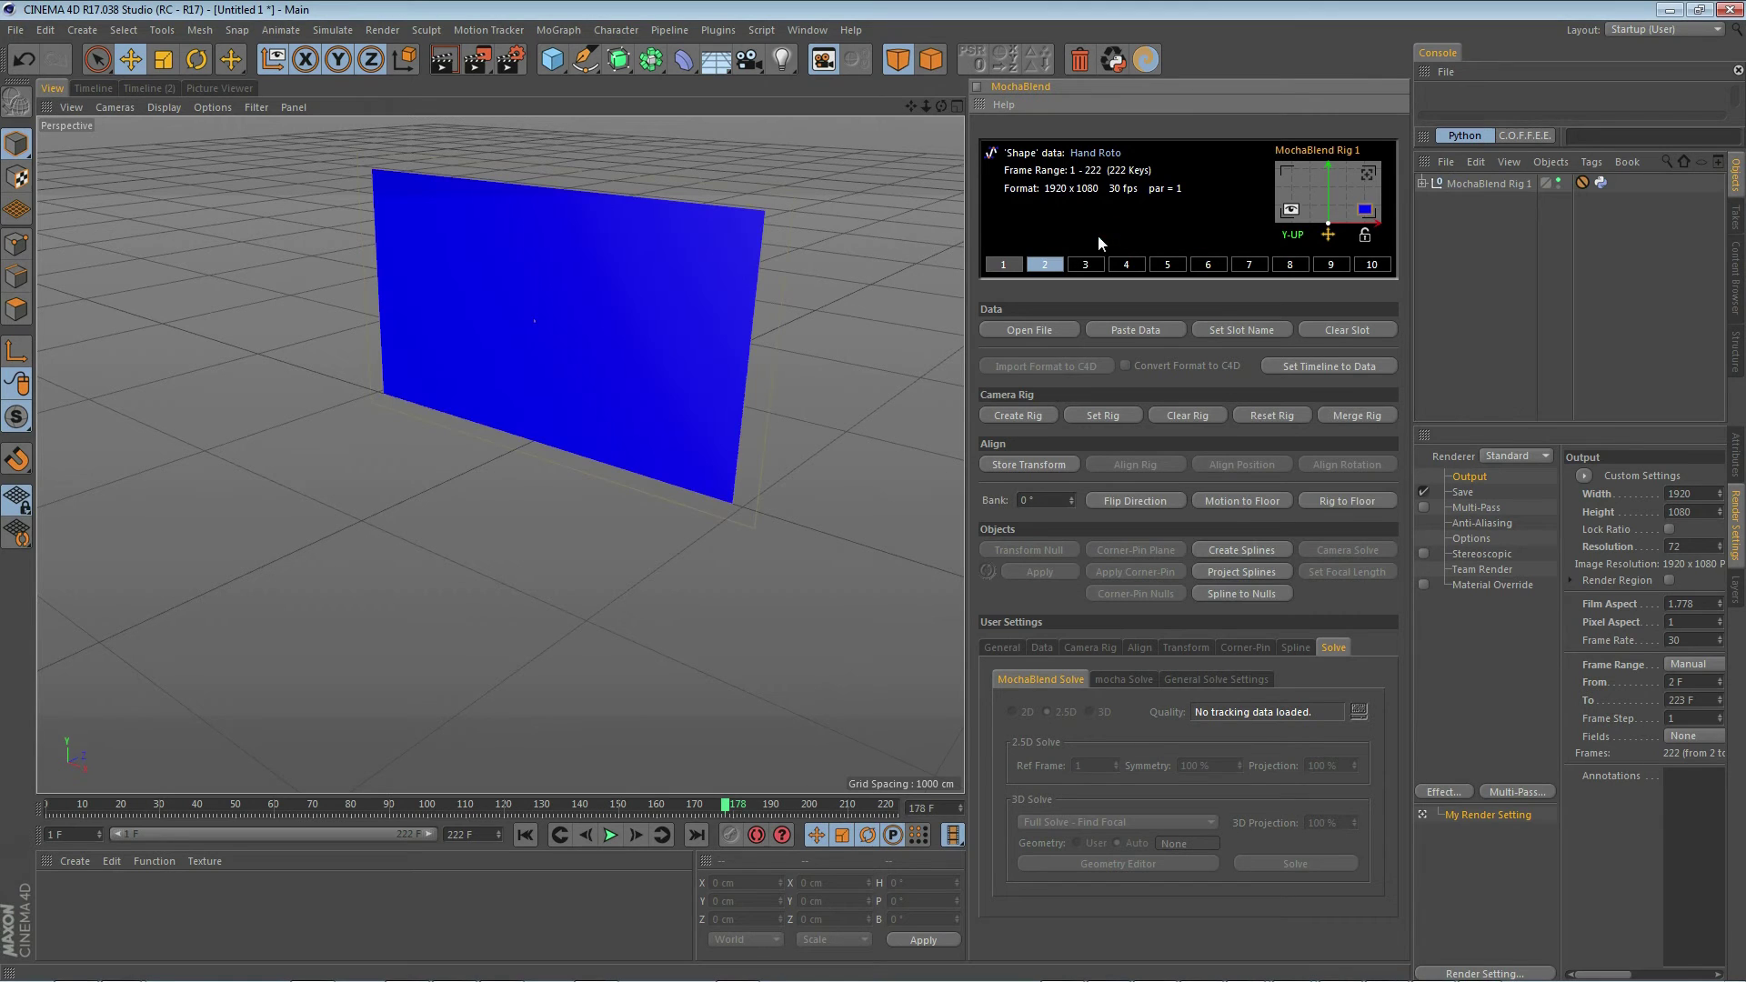
pyautogui.click(1338, 367)
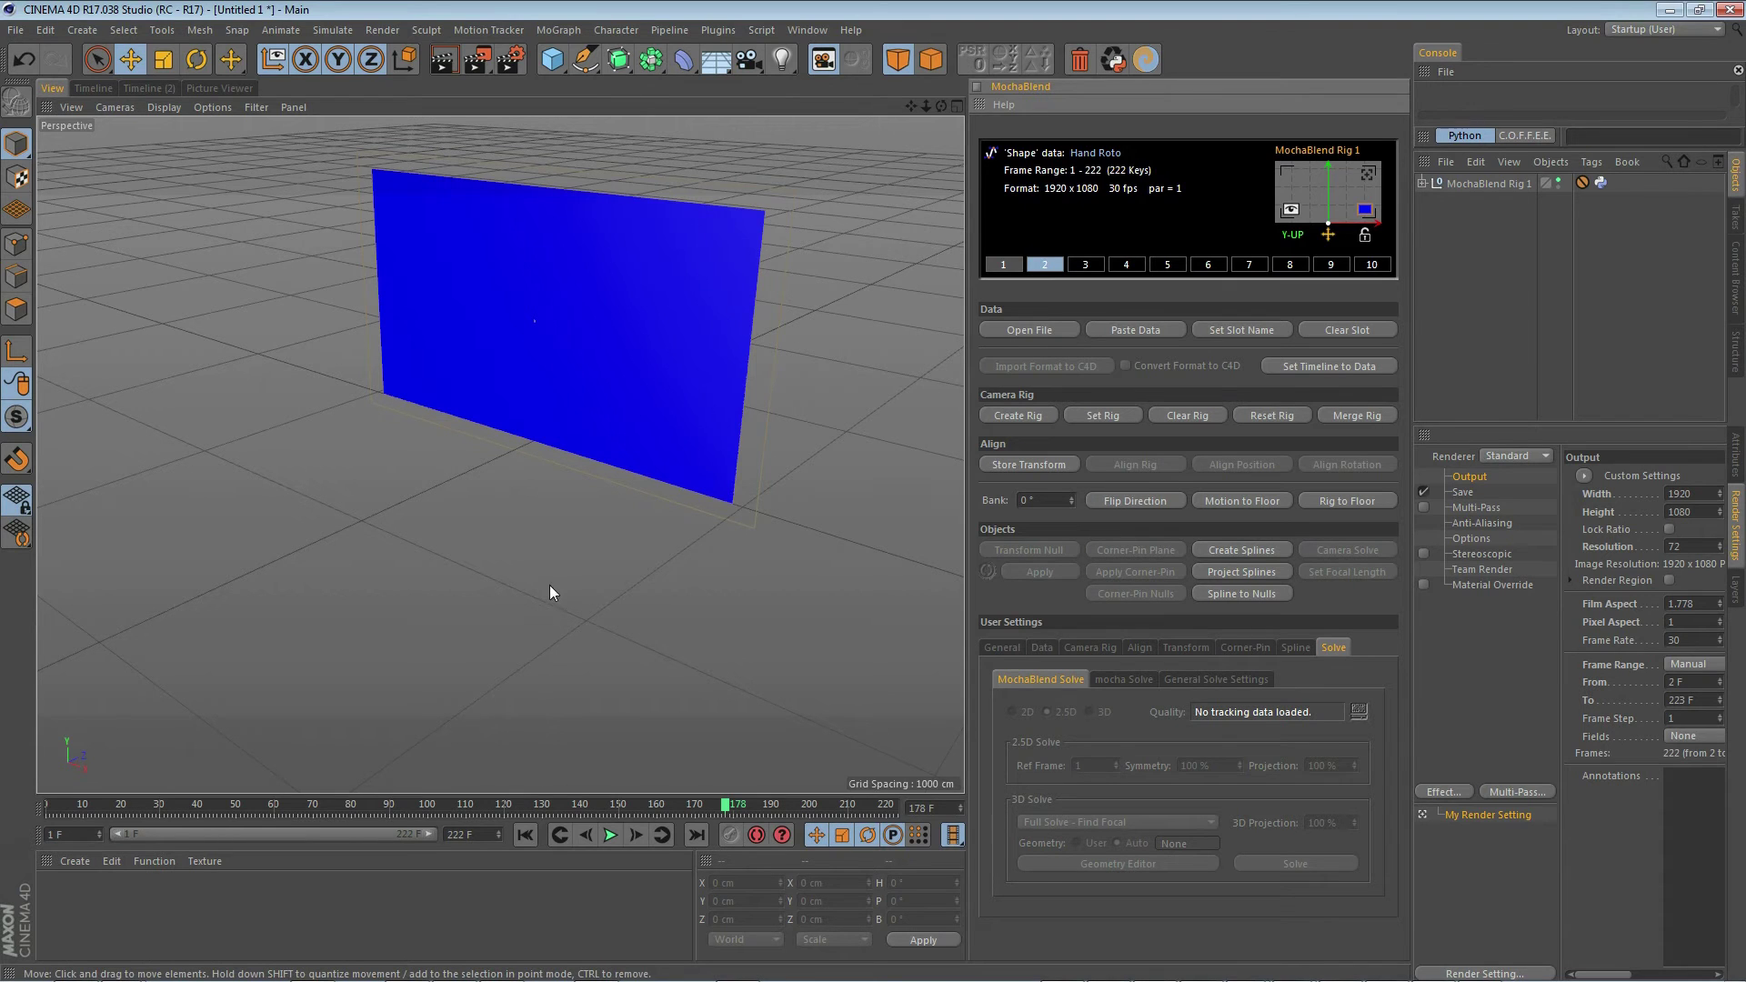
# Step: Load the hand footage onto MochaBlend Rig 1 using hand_00000.png from the hand solo folder
pyautogui.hotkey('alt', 'Tab')
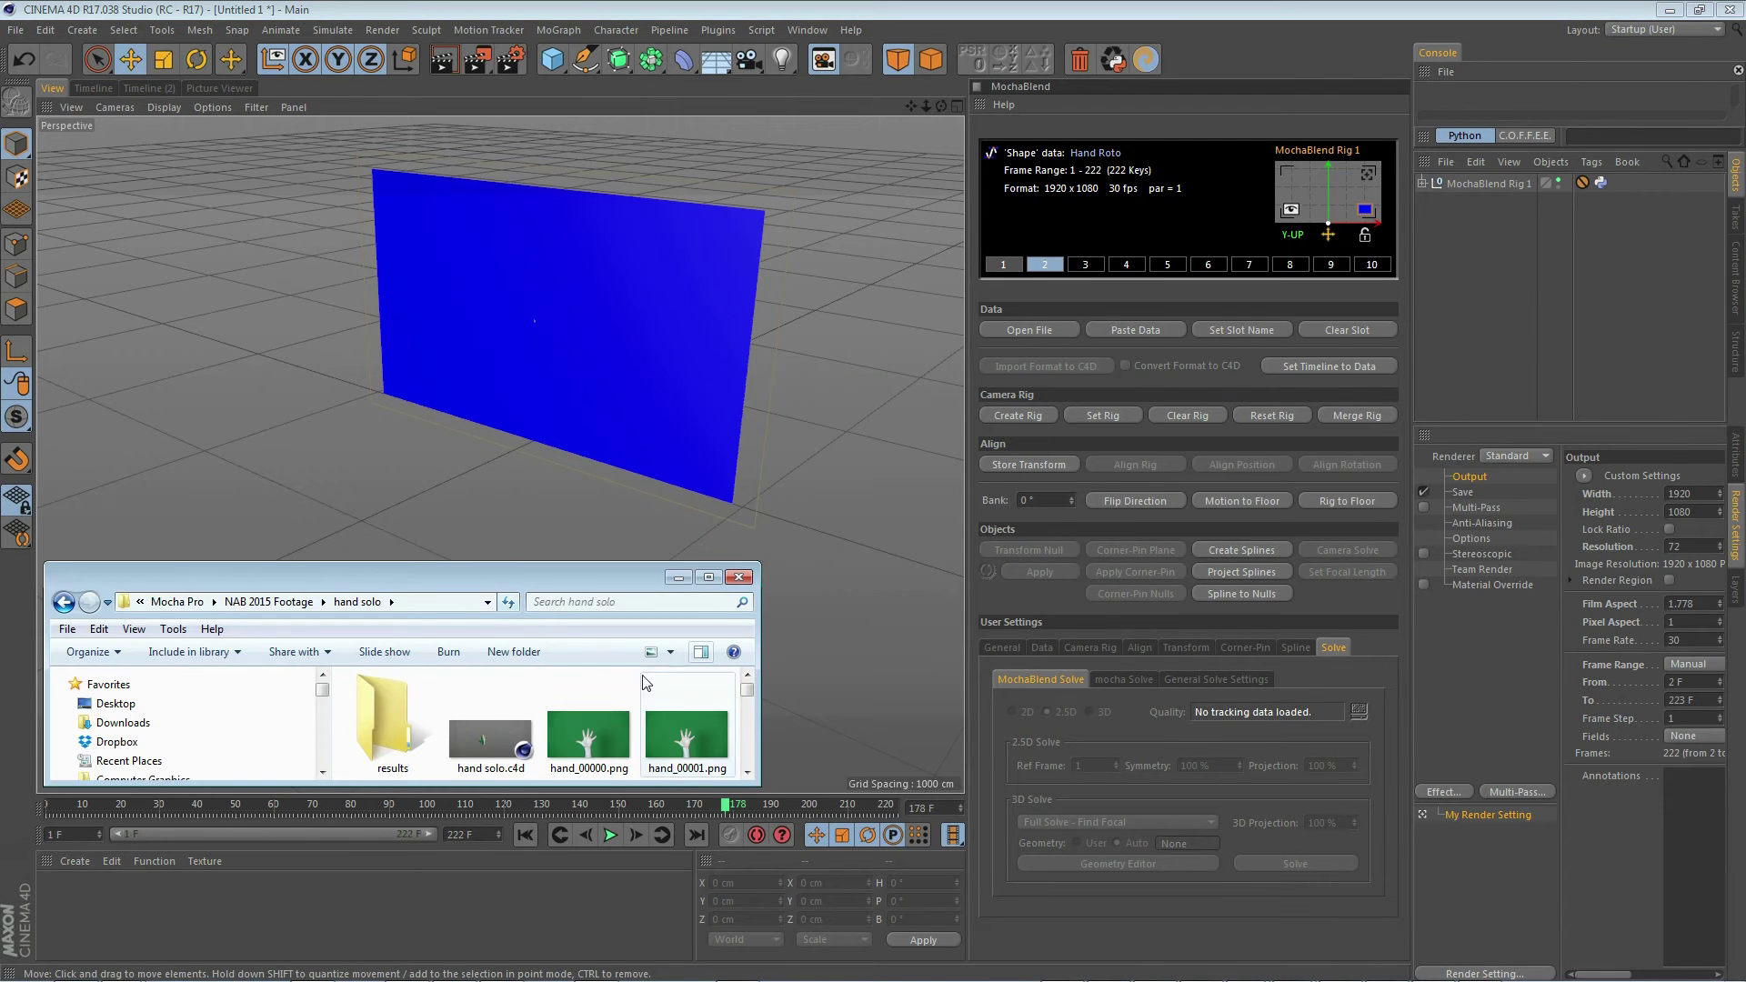
pyautogui.moveTo(597, 735); pyautogui.dragTo(776, 573)
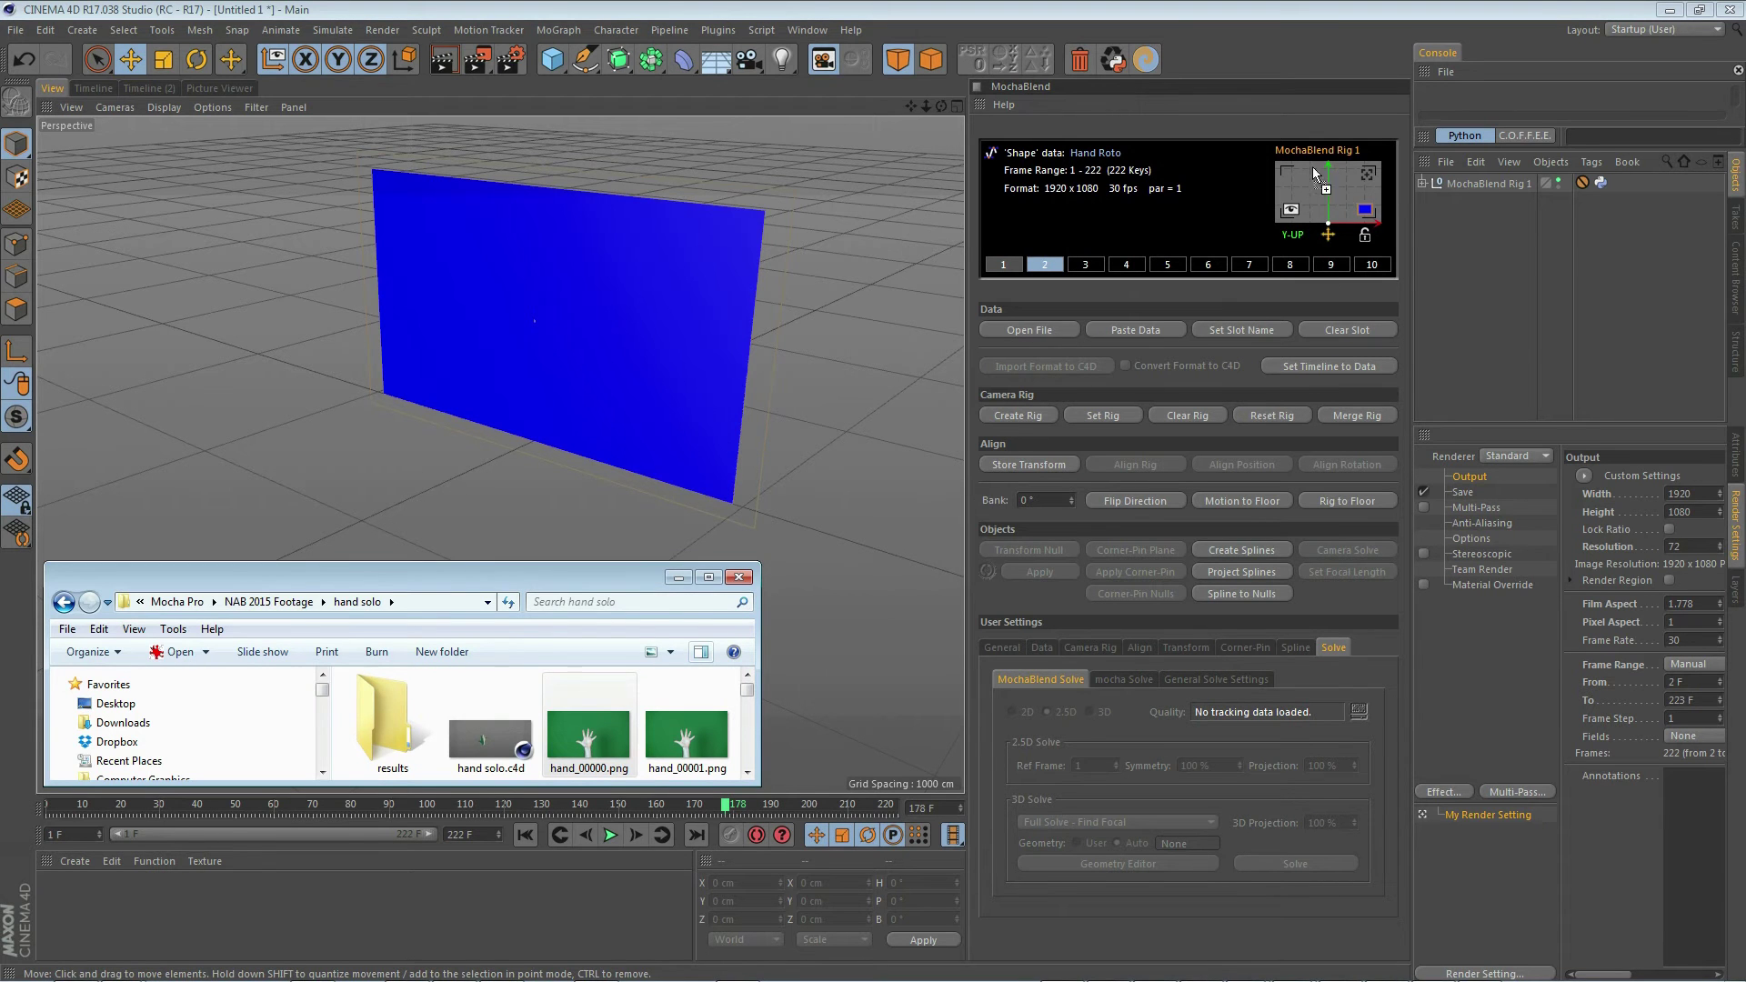
pyautogui.moveTo(1326, 200); pyautogui.dragTo(1333, 178)
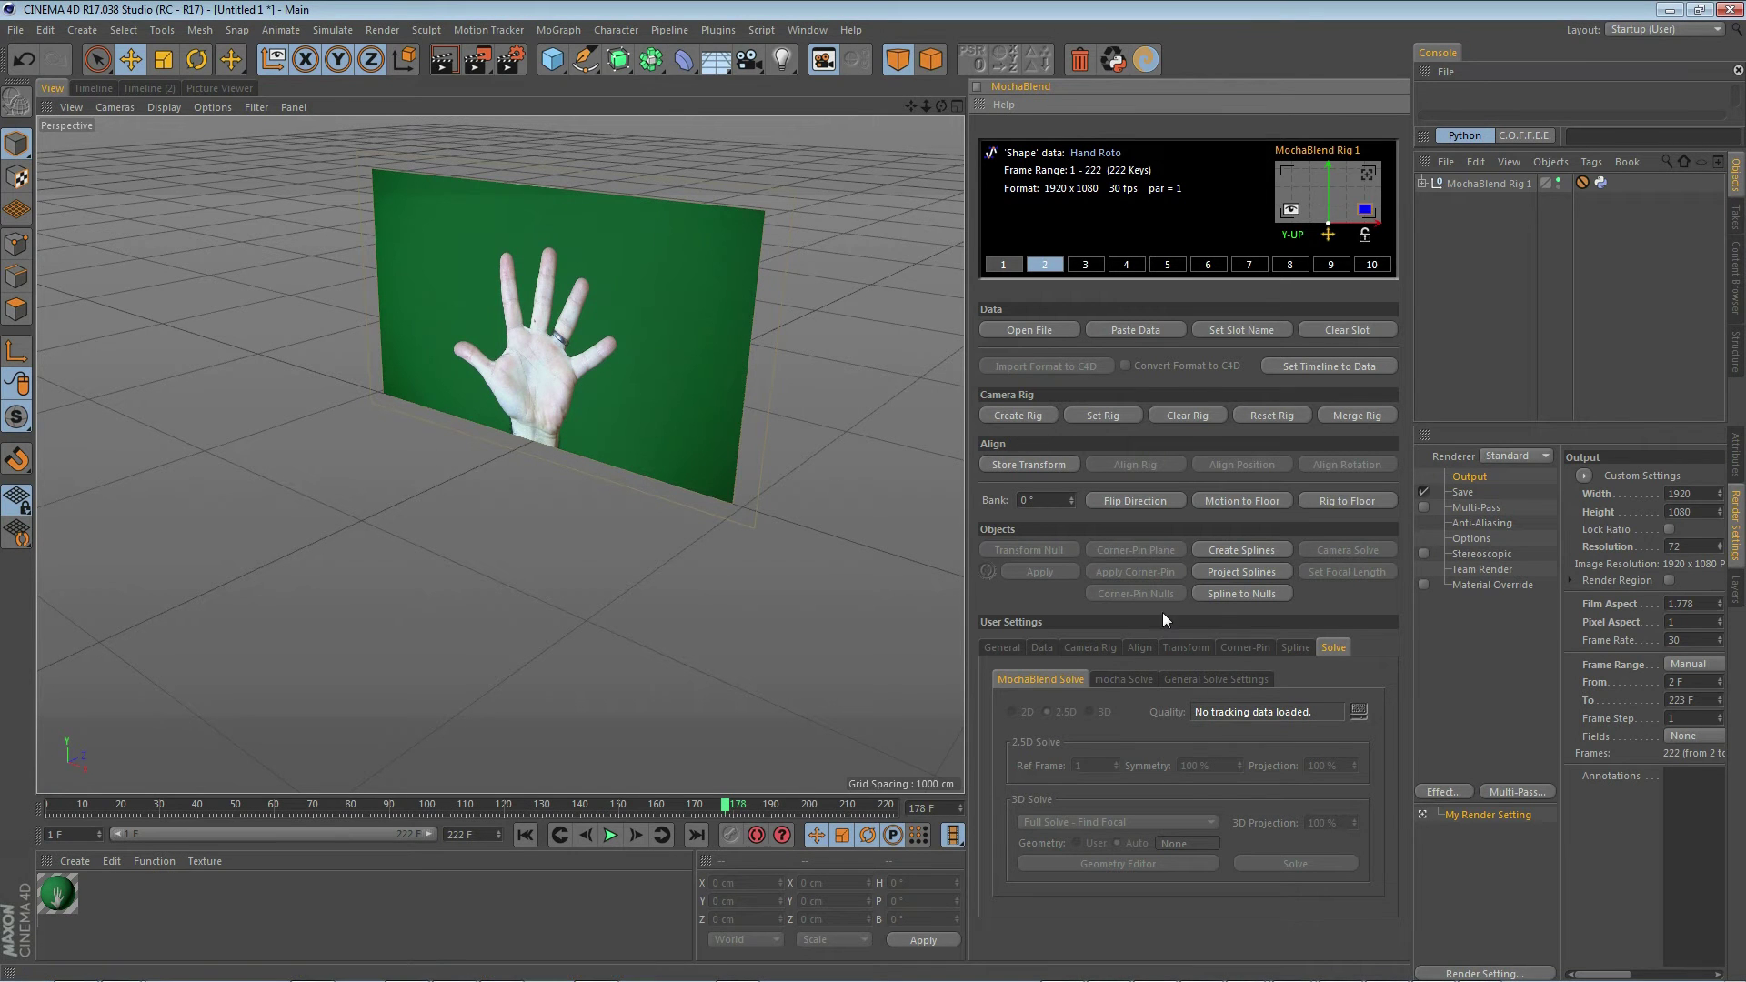
# Step: Create Wire splines from the Hand Roto data at 100 % 2D Projection and scrub through the rig camera to check their fit
pyautogui.click(1299, 647)
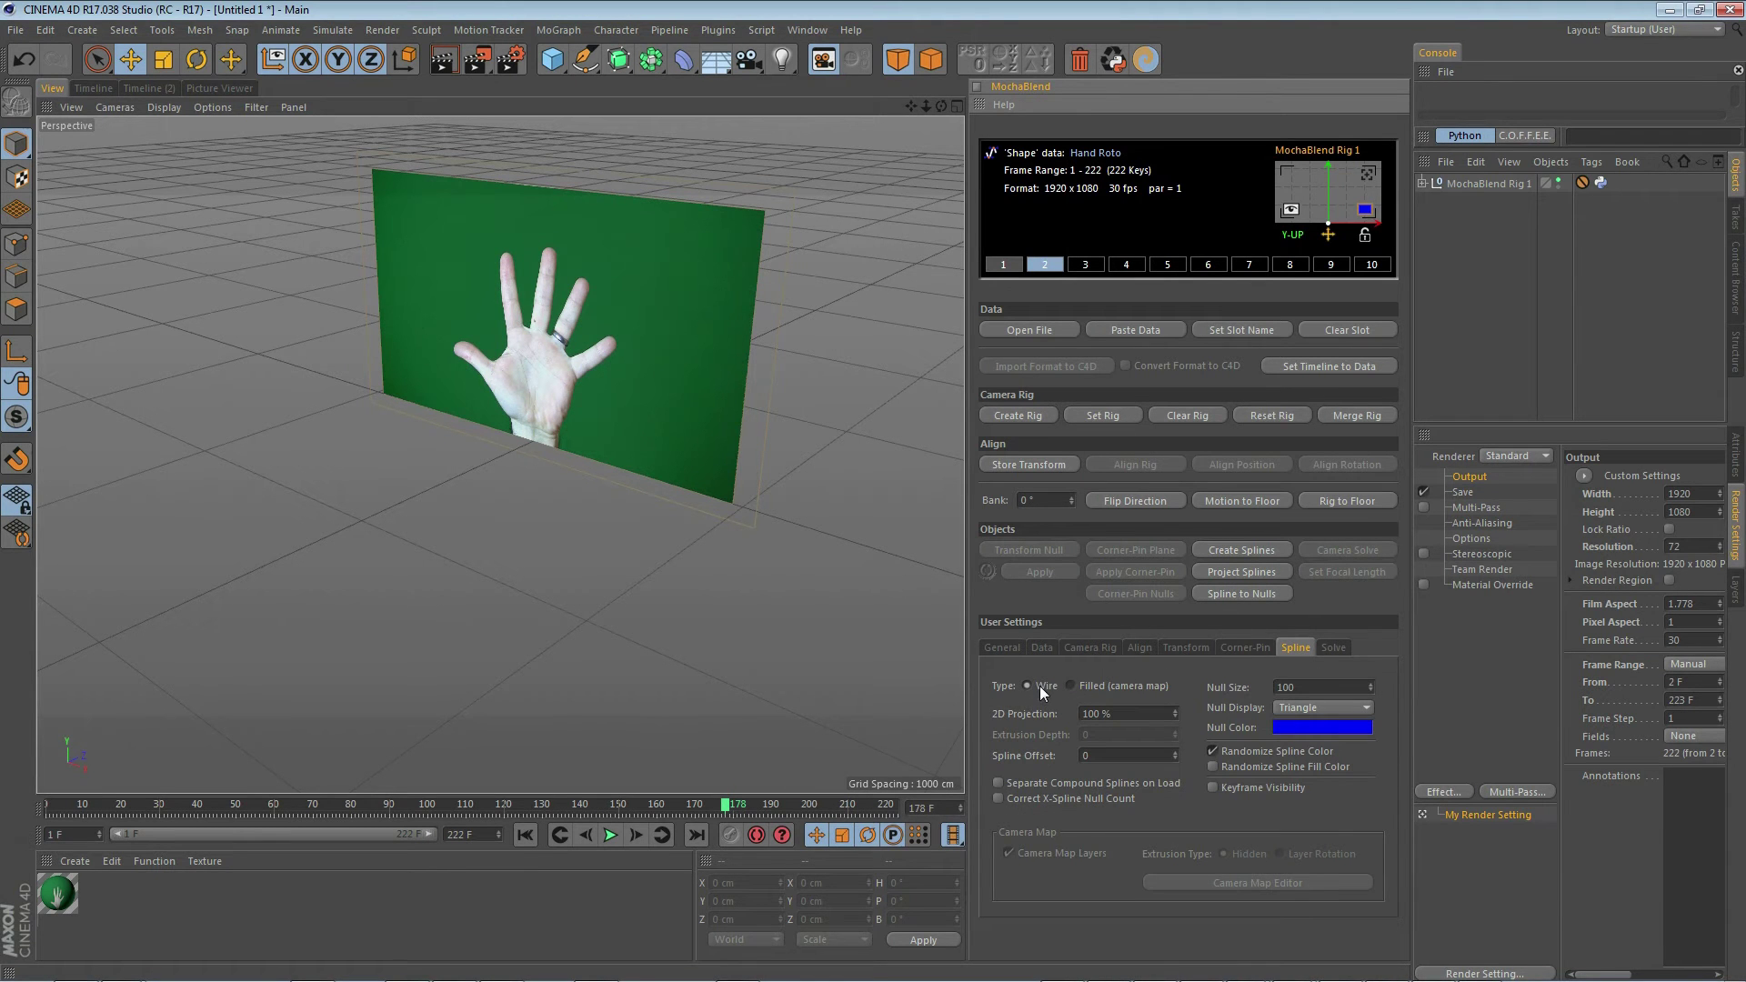
pyautogui.click(1242, 548)
pyautogui.moveTo(724, 803); pyautogui.dragTo(860, 809)
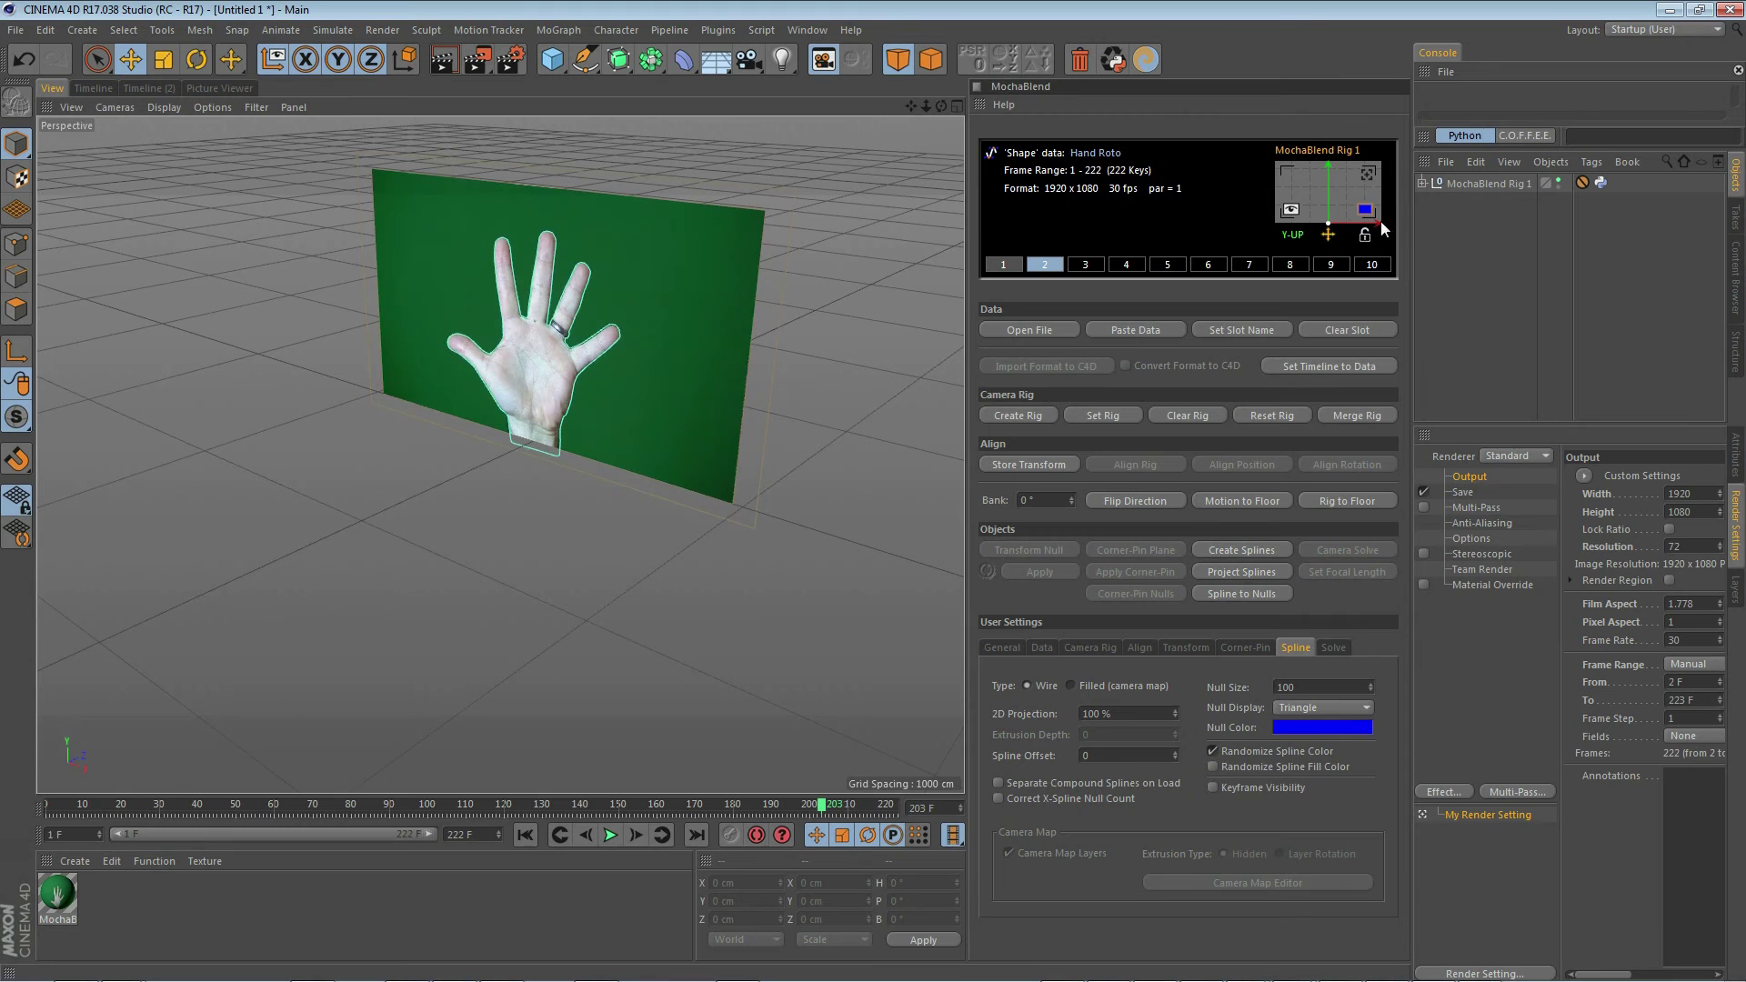
pyautogui.click(1364, 177)
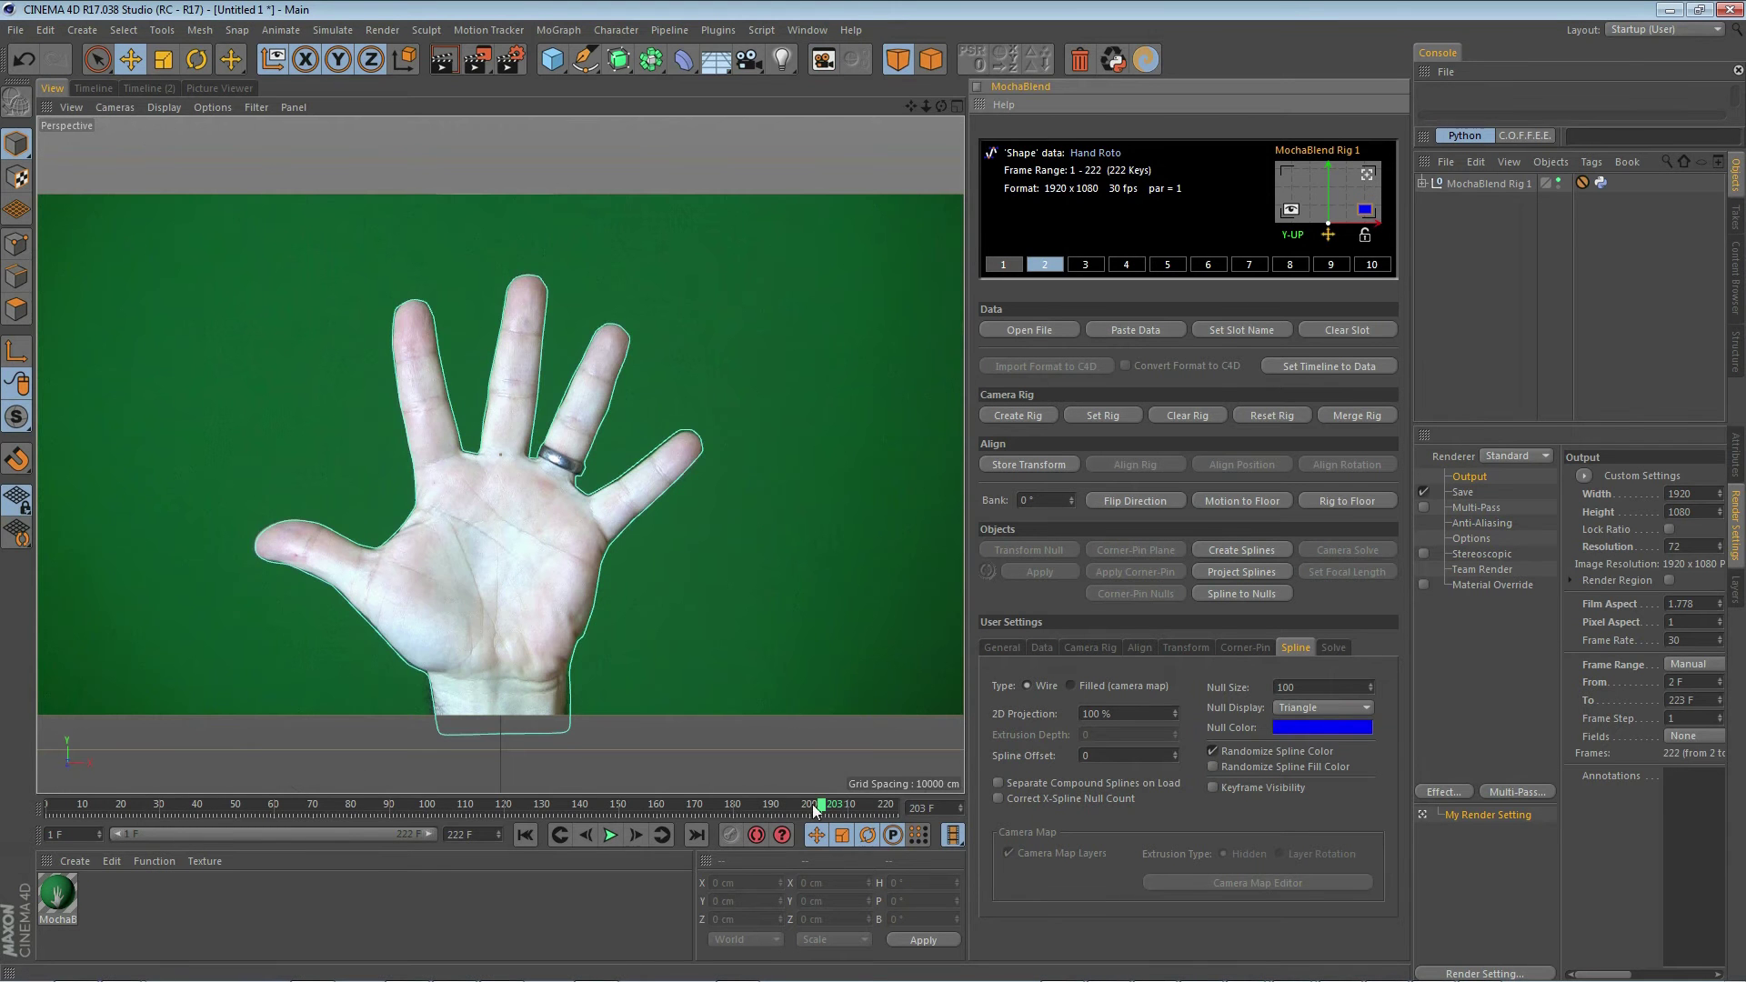
pyautogui.moveTo(821, 812); pyautogui.dragTo(724, 814)
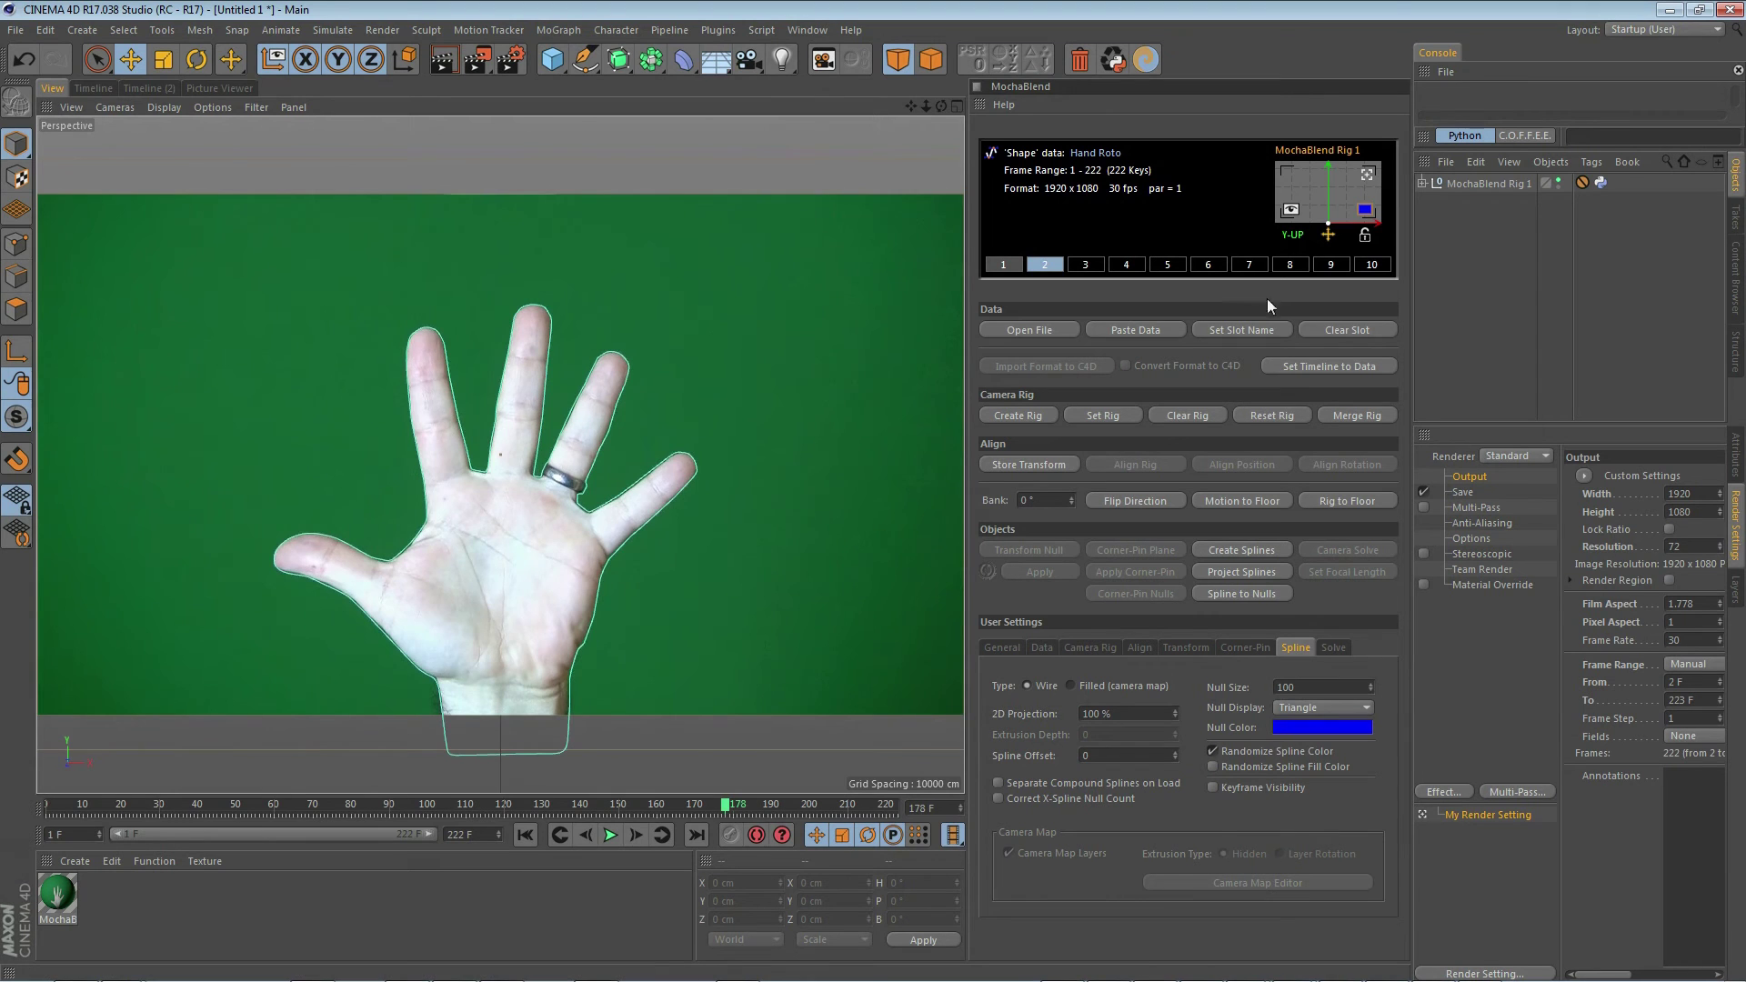
pyautogui.click(1364, 176)
pyautogui.click(698, 347)
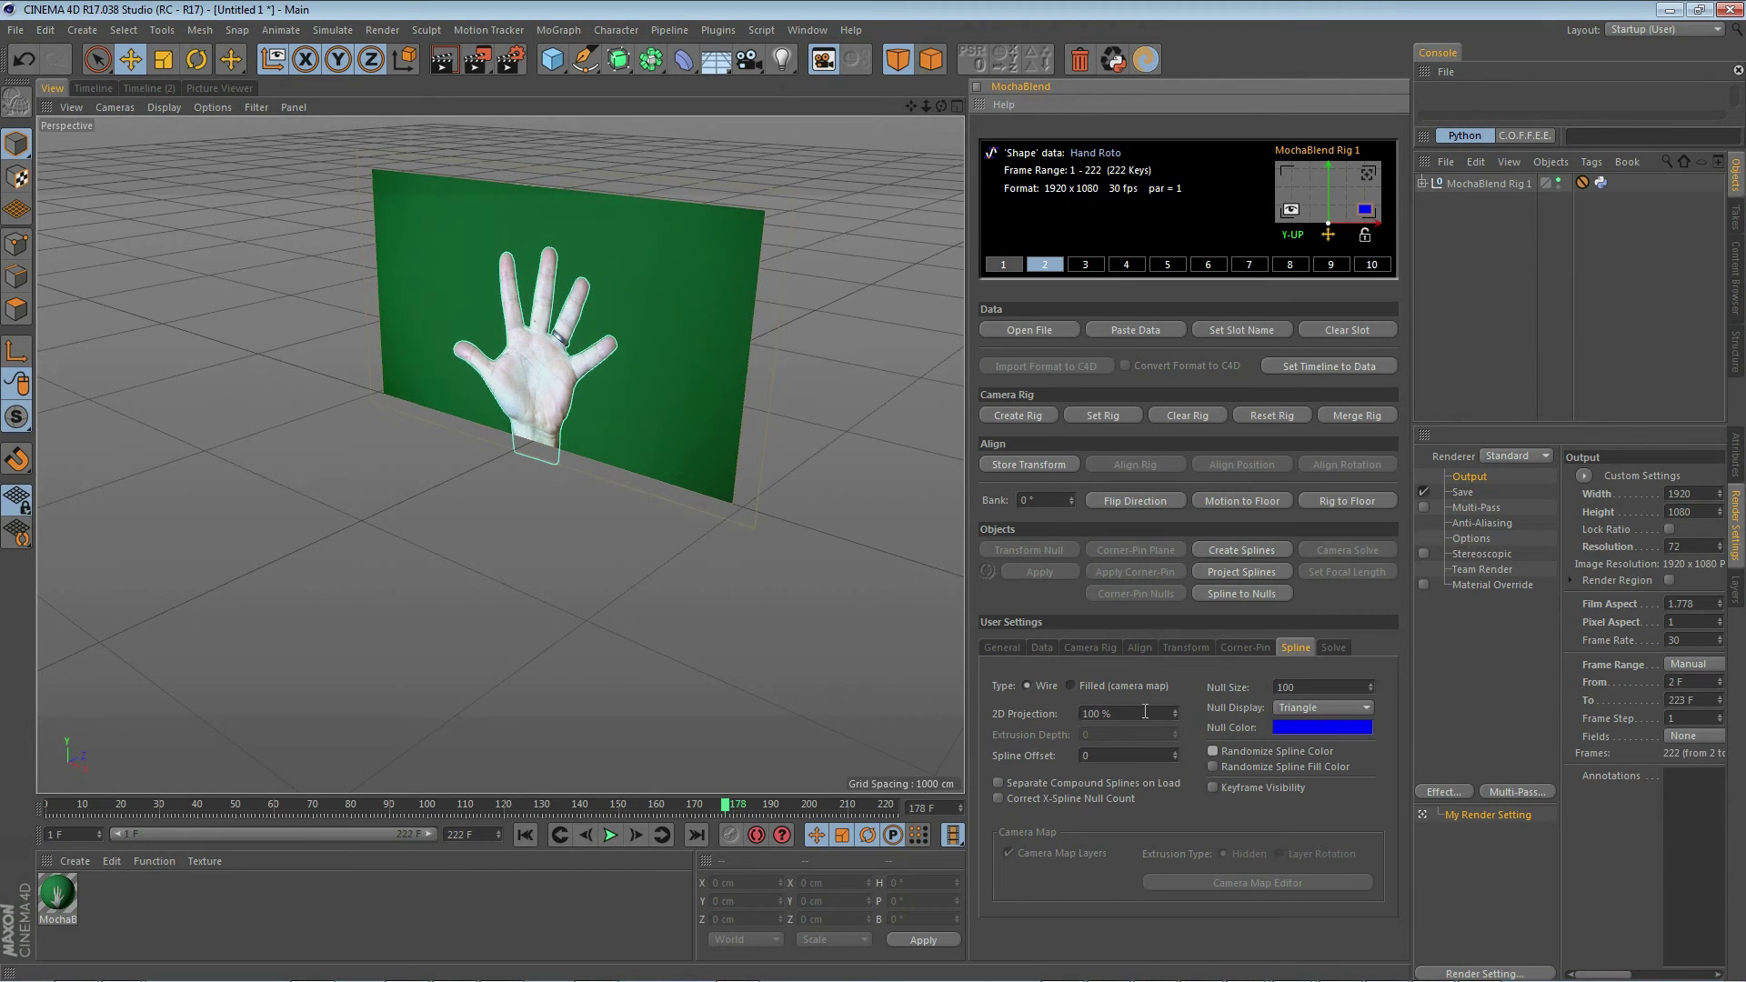
# Step: With Randomize Spline Color off, set 2D Projection to 50 %, show MochaBlend Cam in the viewport, and create a second Wire spline
pyautogui.moveTo(1119, 713); pyautogui.dragTo(1066, 725)
pyautogui.click(1421, 182)
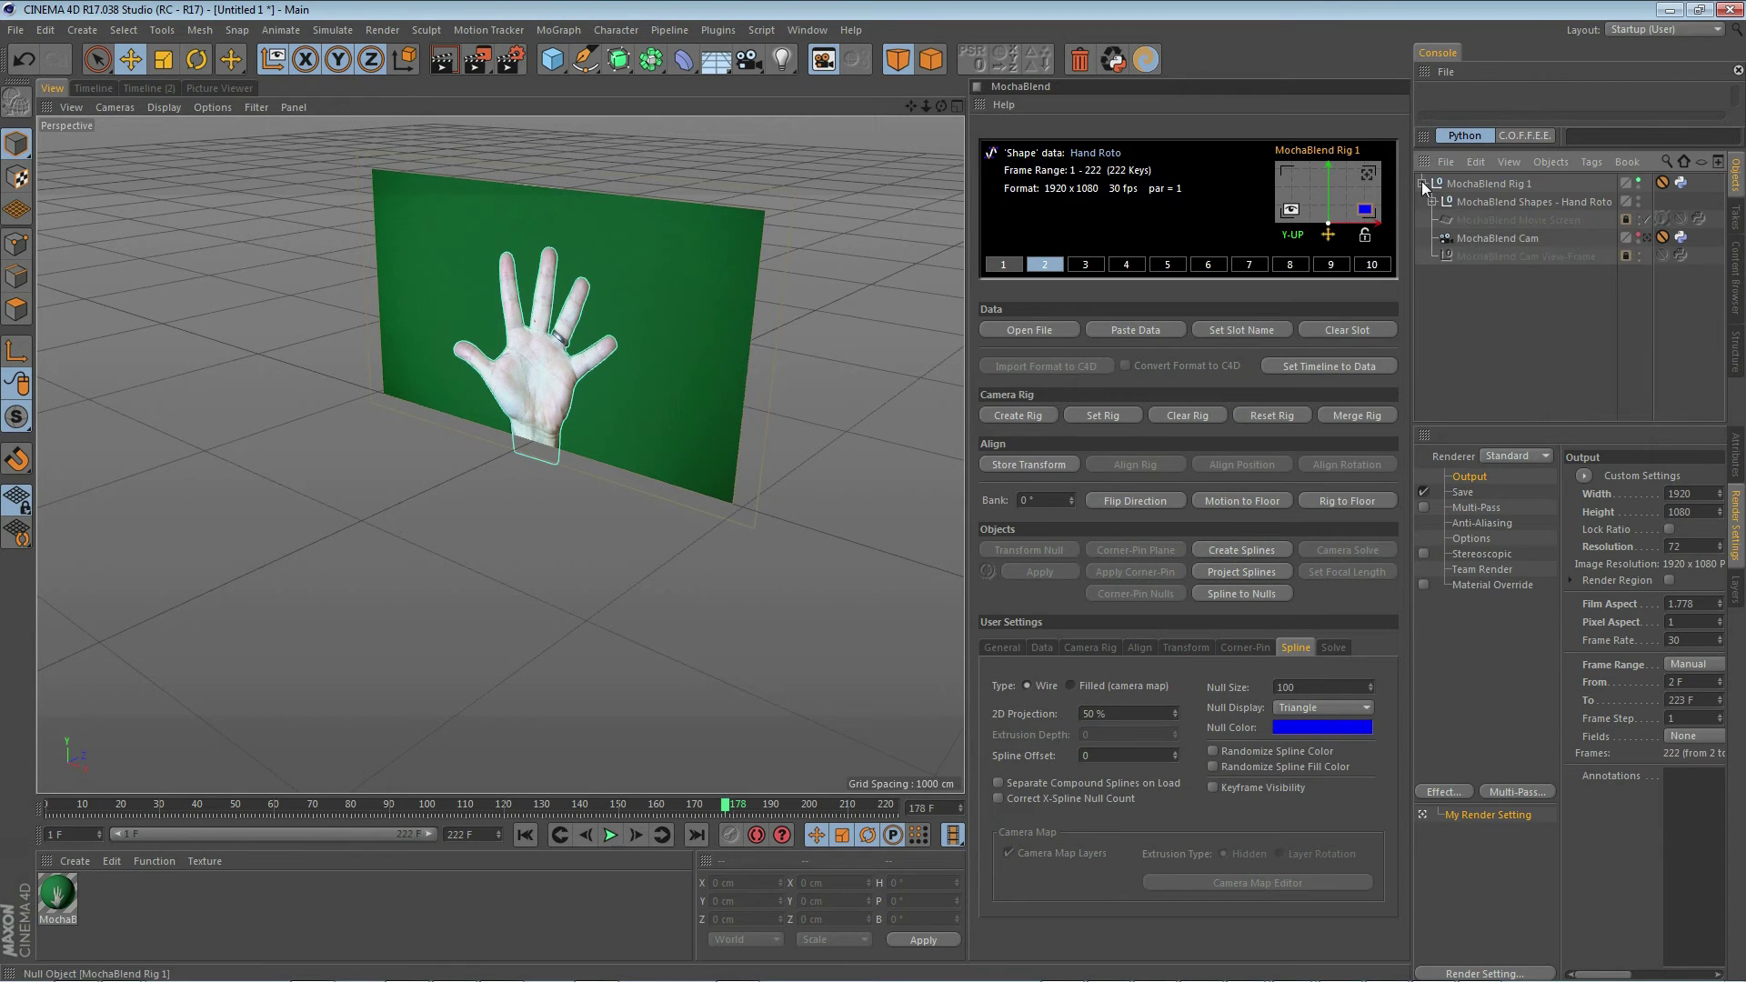
pyautogui.click(1637, 233)
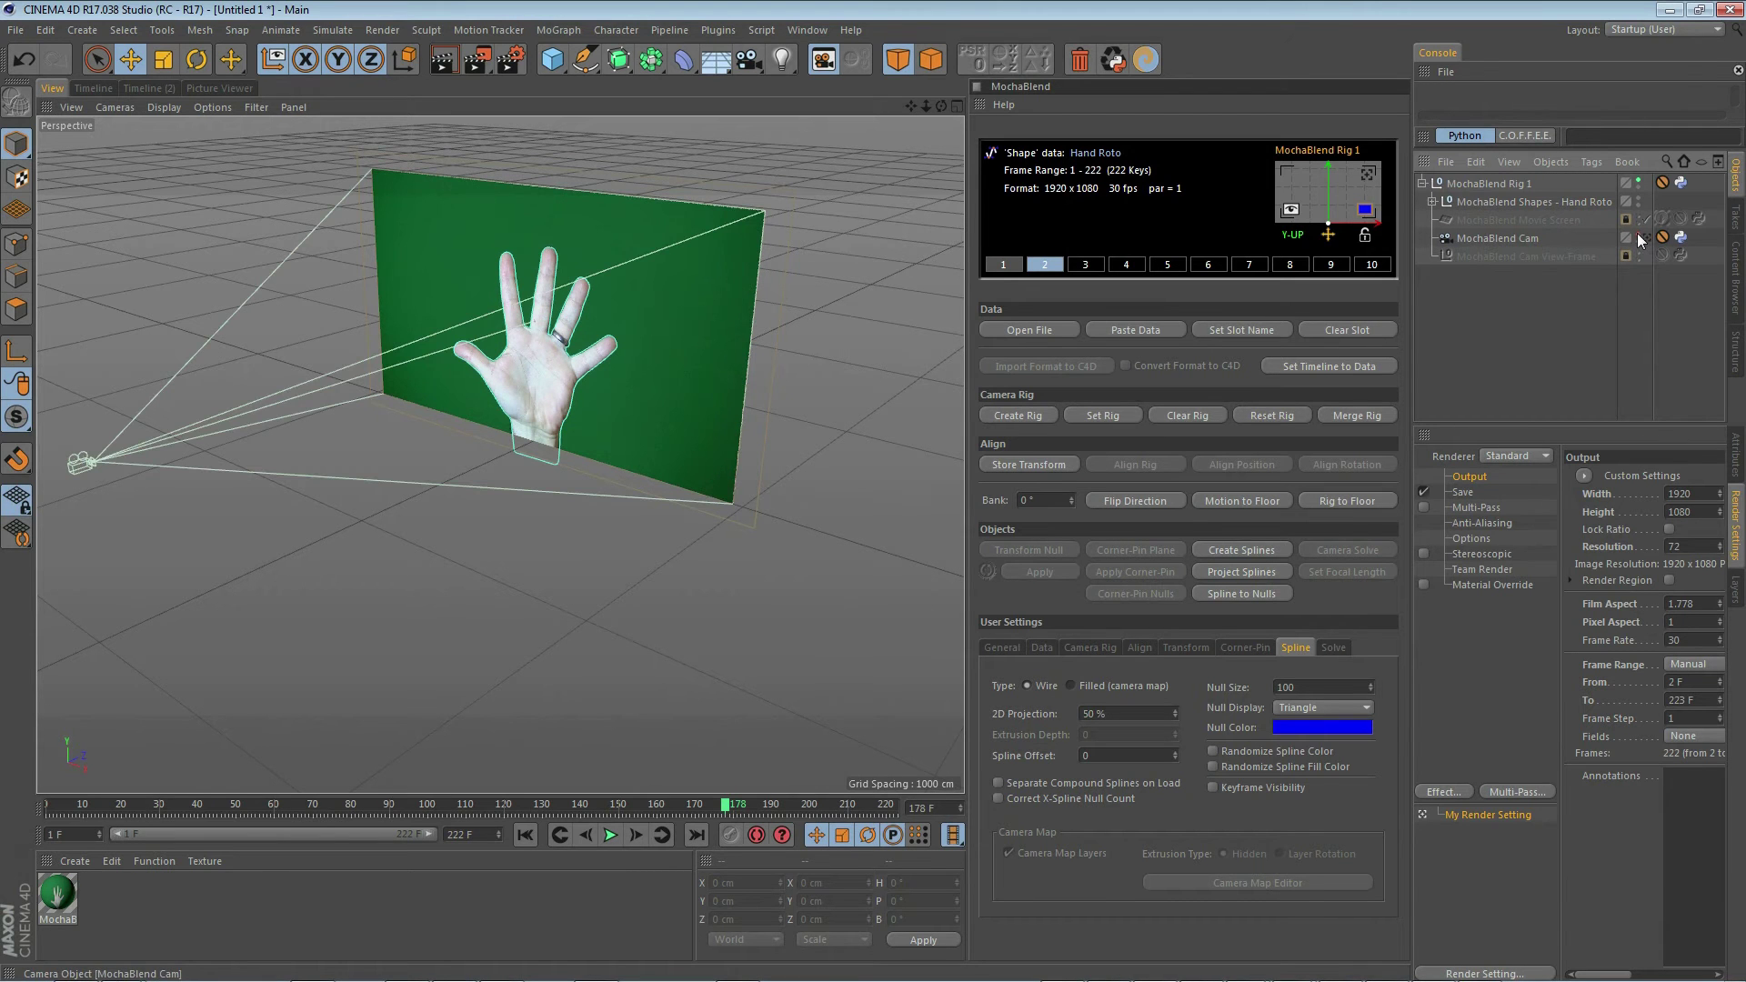
pyautogui.click(1246, 549)
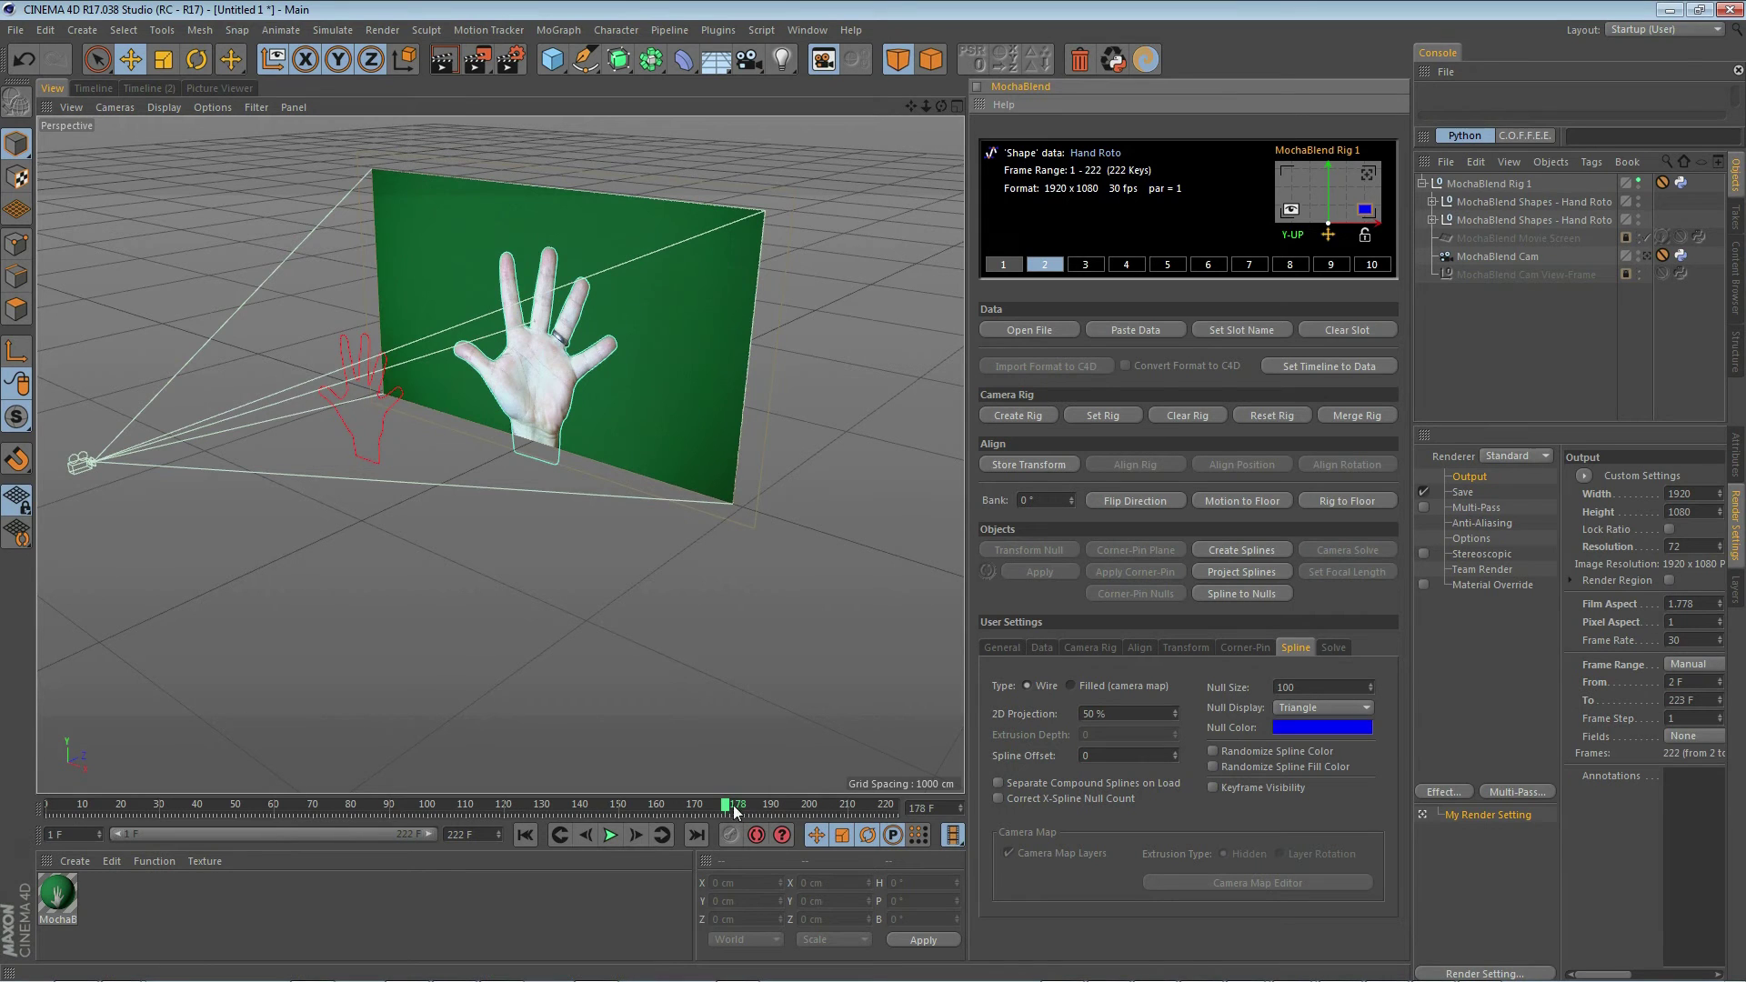
# Step: Scrub the timeline in perspective and through the rig camera to check how the 50 % projected spline matches the hand
pyautogui.moveTo(727, 805)
pyautogui.mouseDown()
pyautogui.moveTo(210, 804)
pyautogui.moveTo(831, 820)
pyautogui.moveTo(701, 793)
pyautogui.mouseUp()
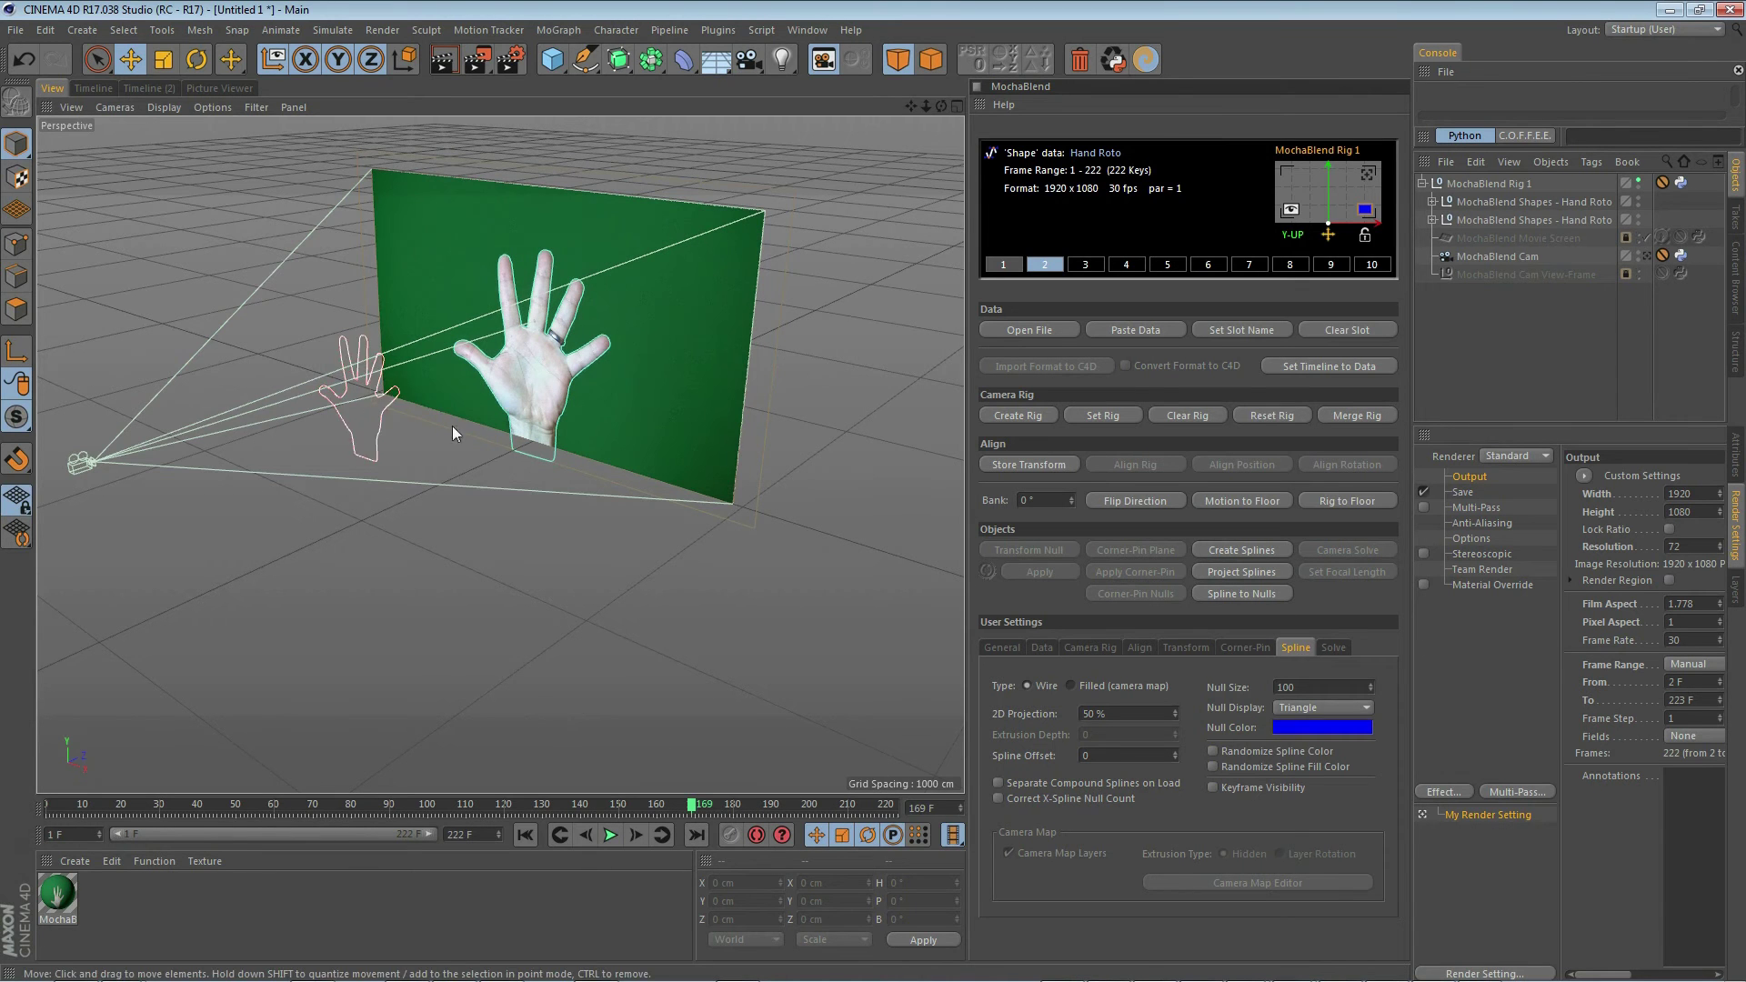
pyautogui.click(1369, 175)
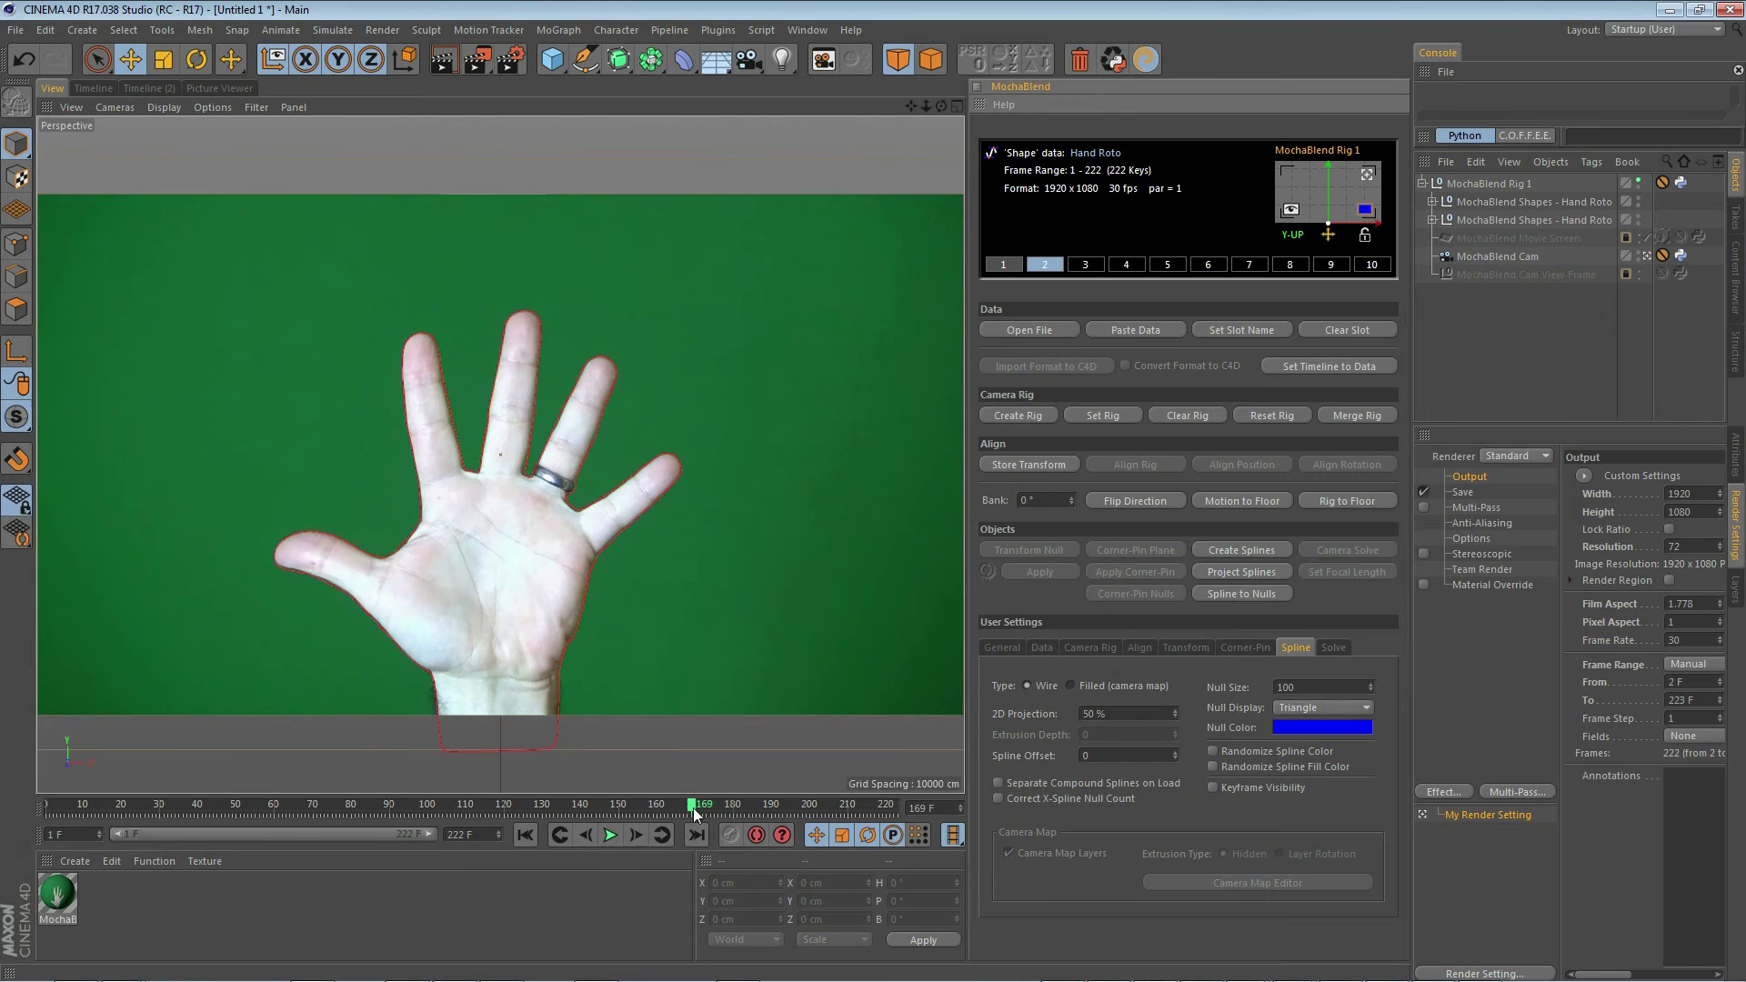
pyautogui.moveTo(693, 808)
pyautogui.mouseDown()
pyautogui.moveTo(254, 806)
pyautogui.moveTo(821, 787)
pyautogui.mouseUp()
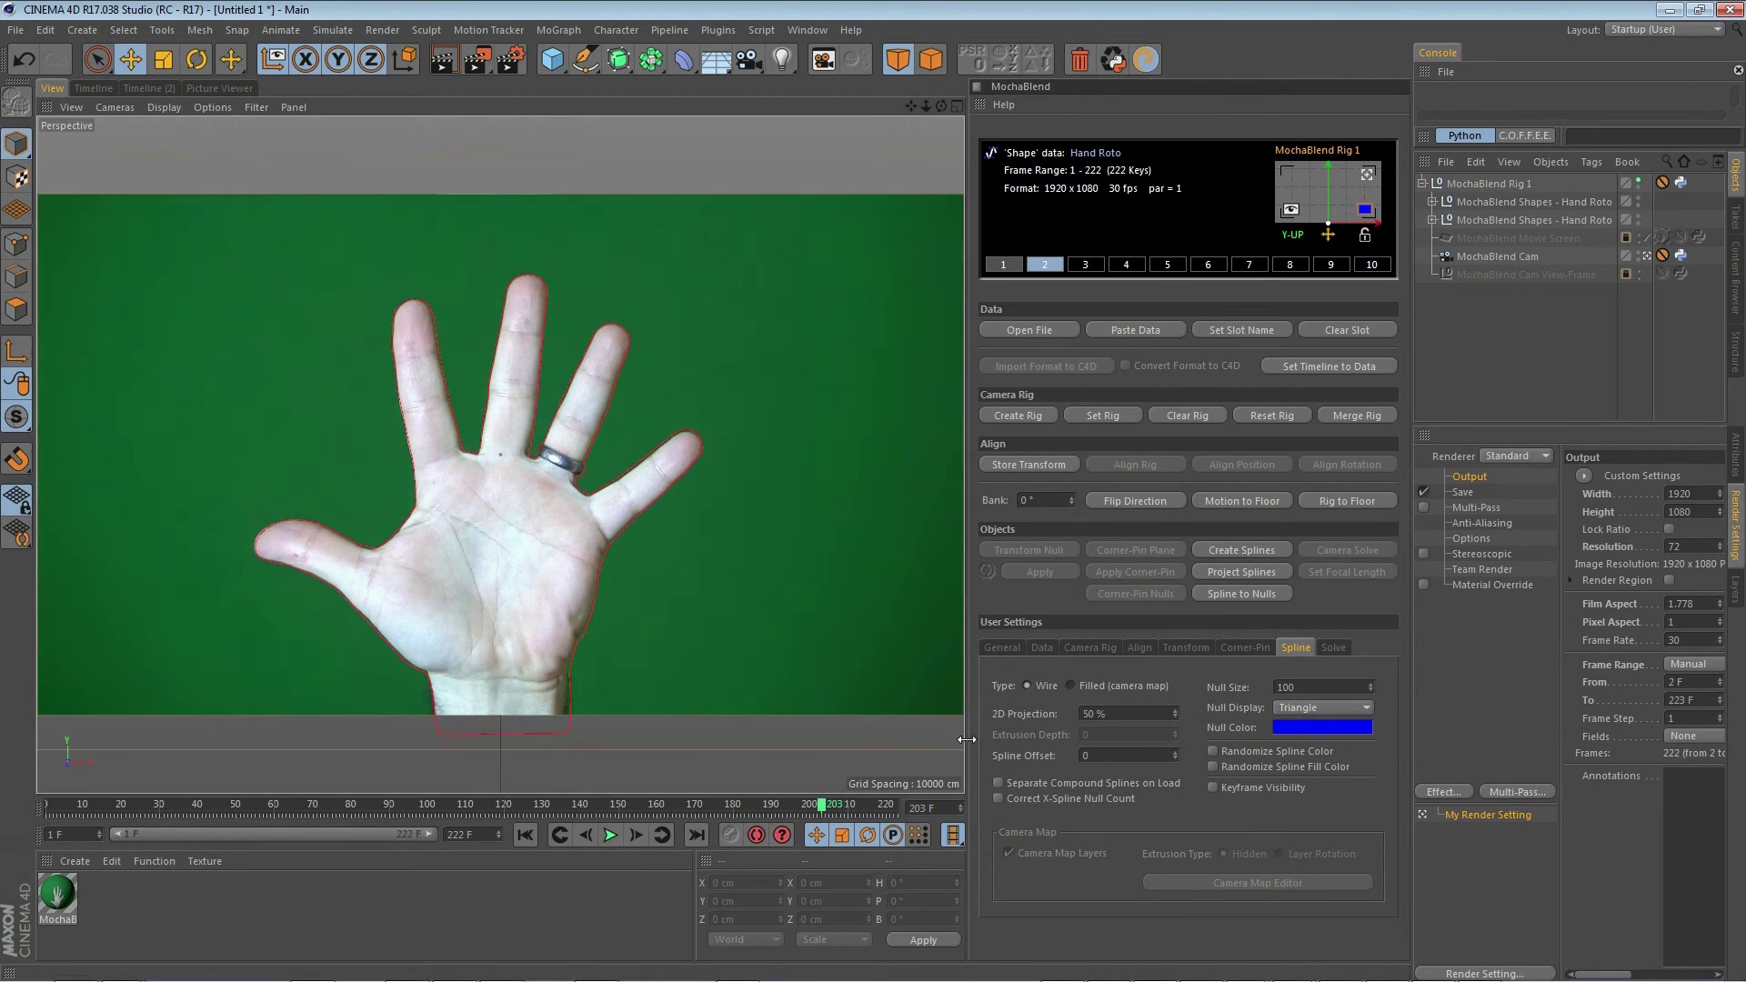
pyautogui.click(1367, 173)
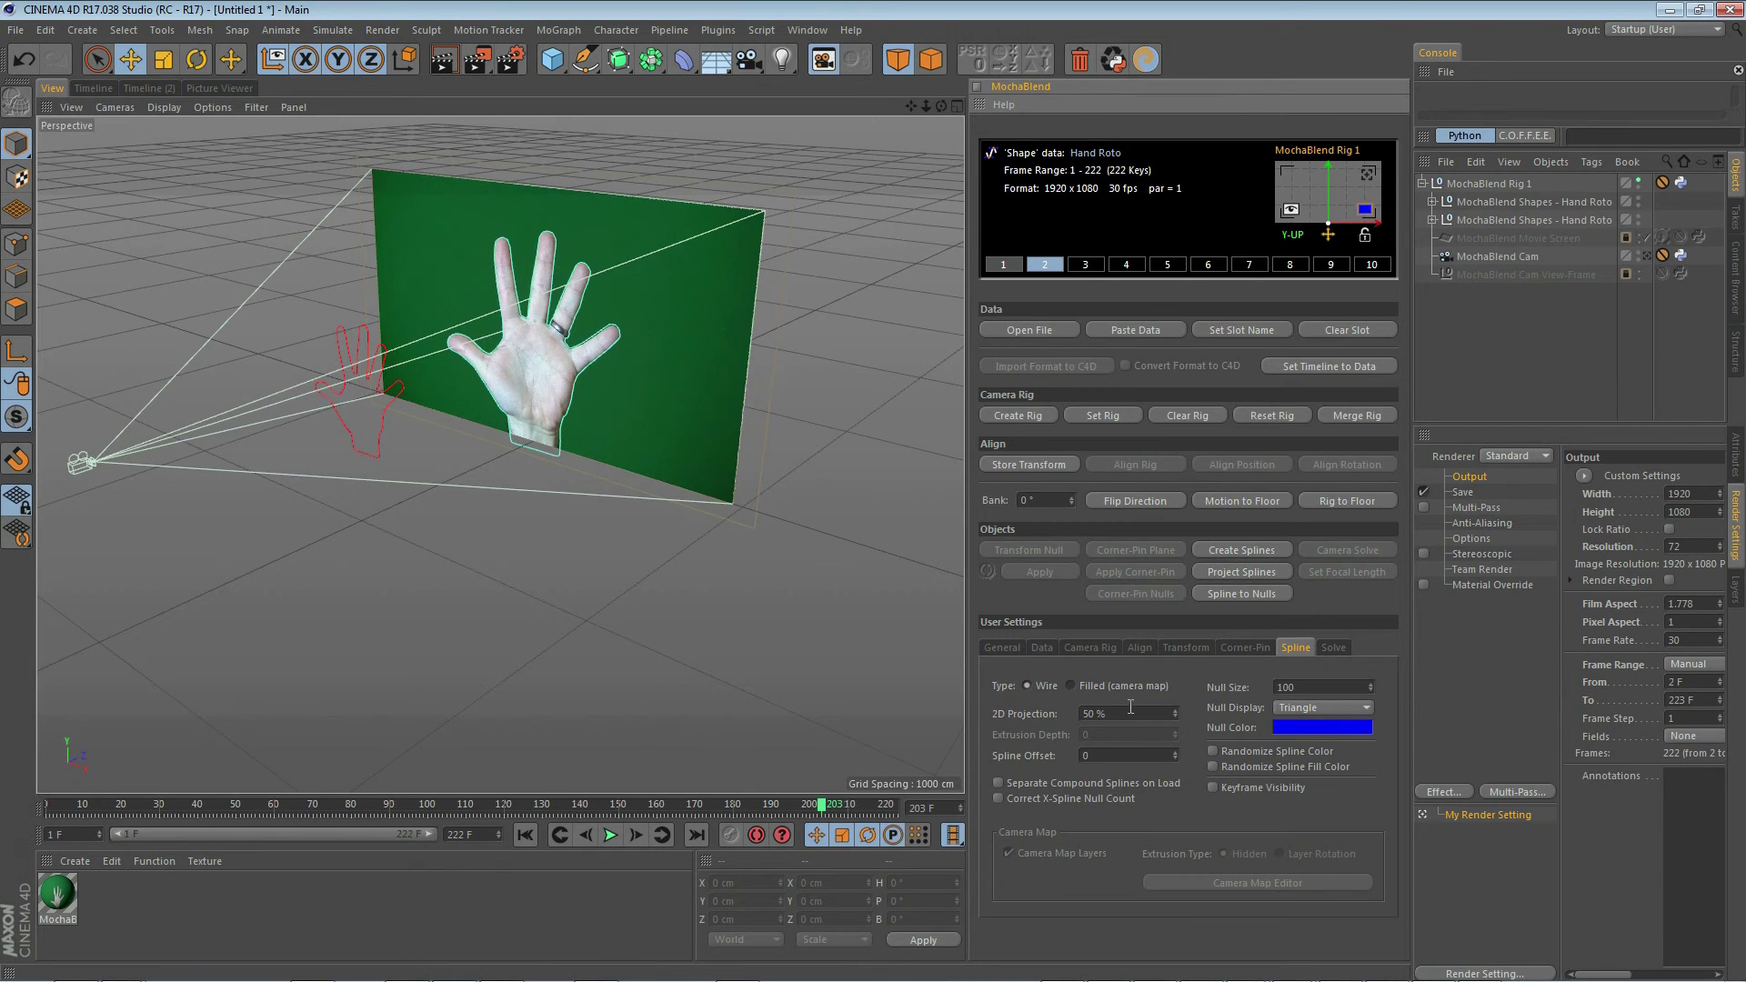
# Step: Set 2D Projection to 100 % and delete both MochaBlend Shapes - Hand Roto groups from the rig
pyautogui.moveTo(1130, 713); pyautogui.dragTo(1078, 718)
pyautogui.click(1431, 202)
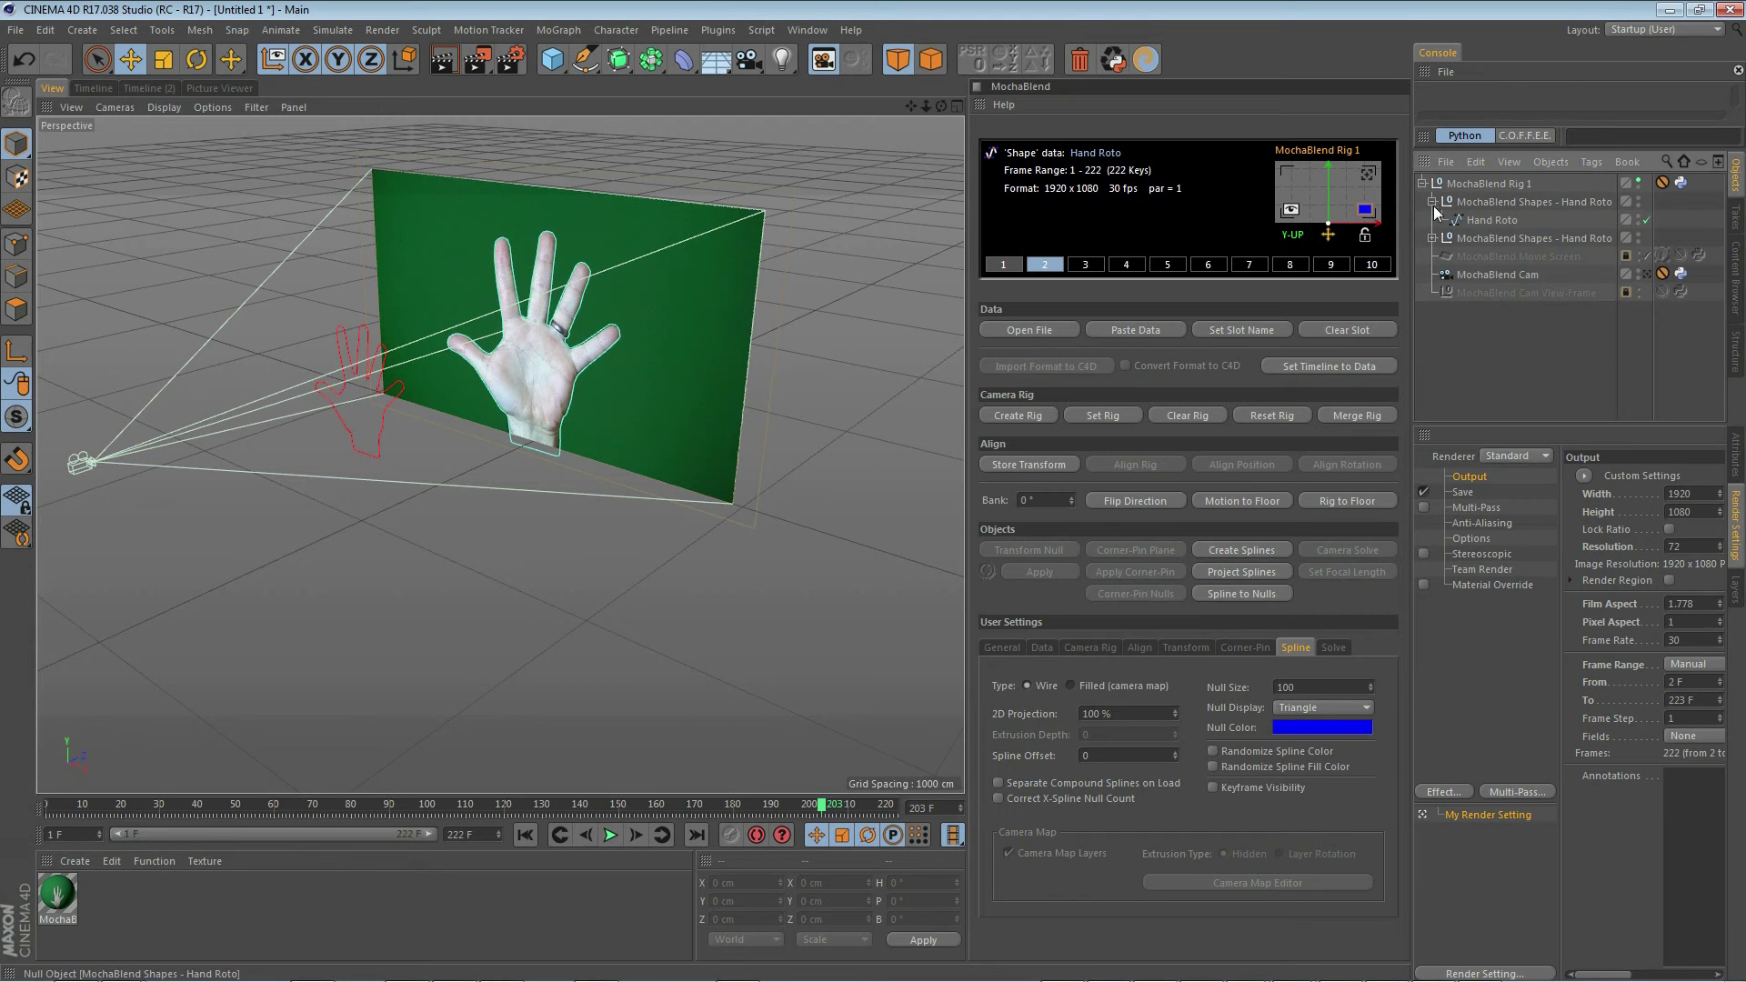
pyautogui.click(1485, 219)
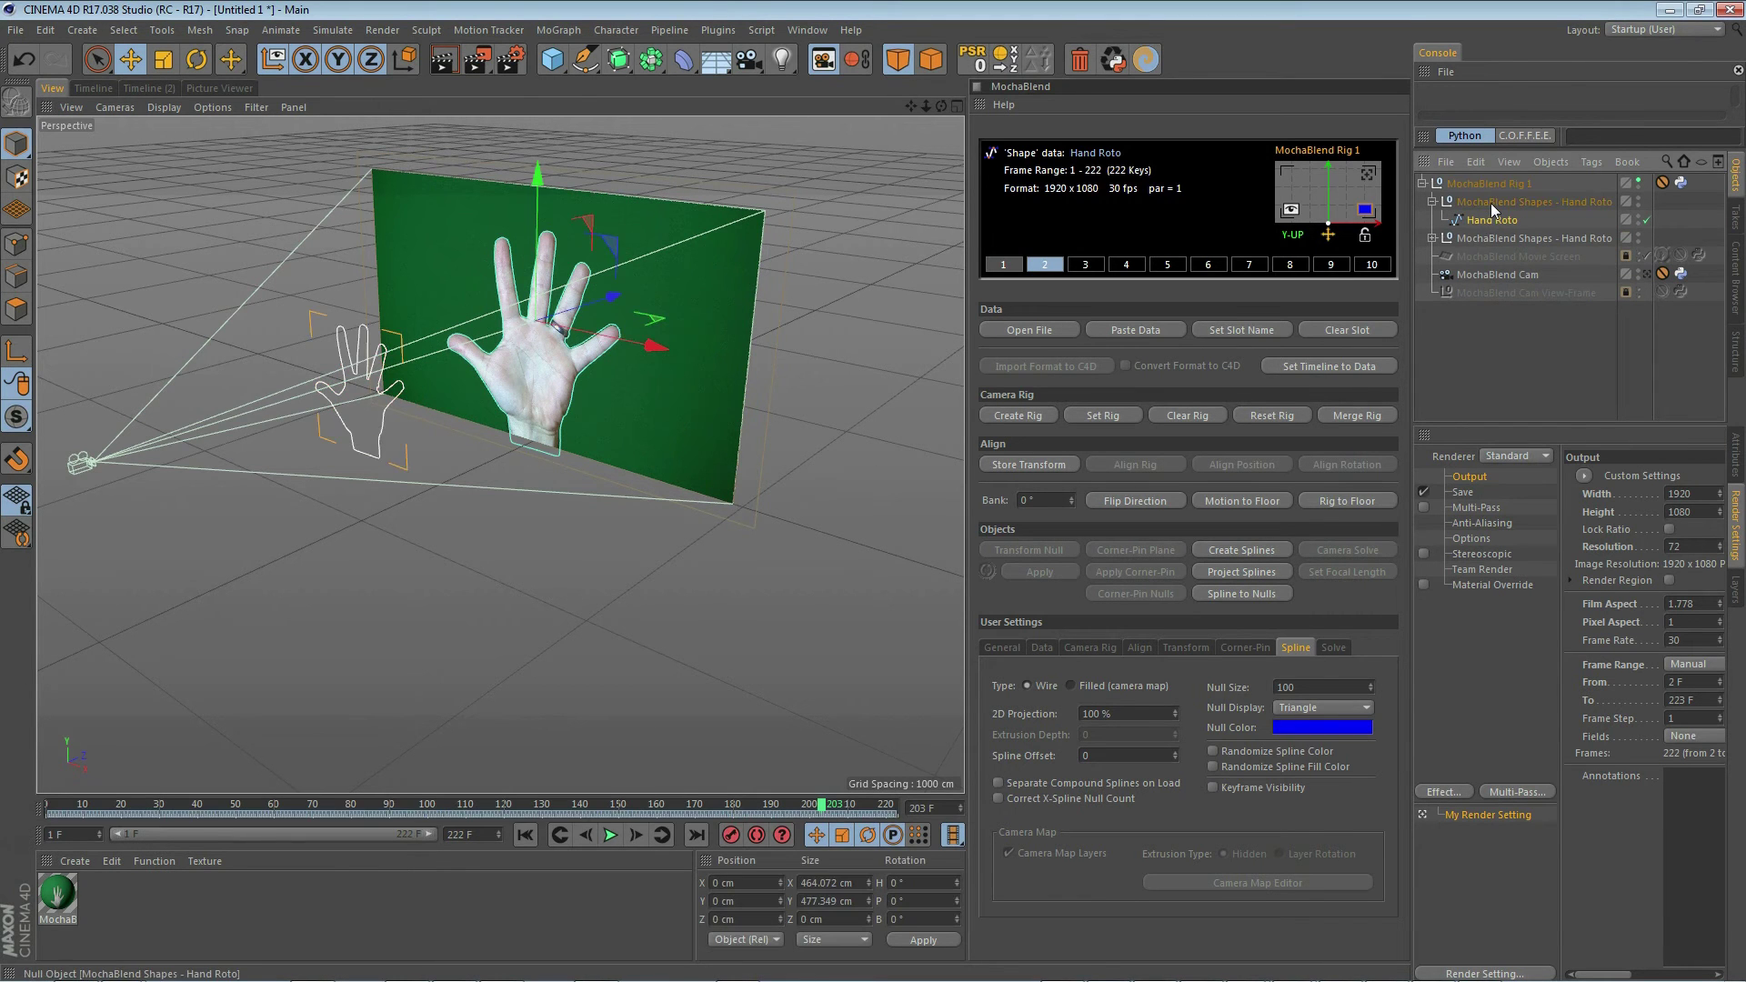
pyautogui.click(1491, 204)
pyautogui.press('Delete')
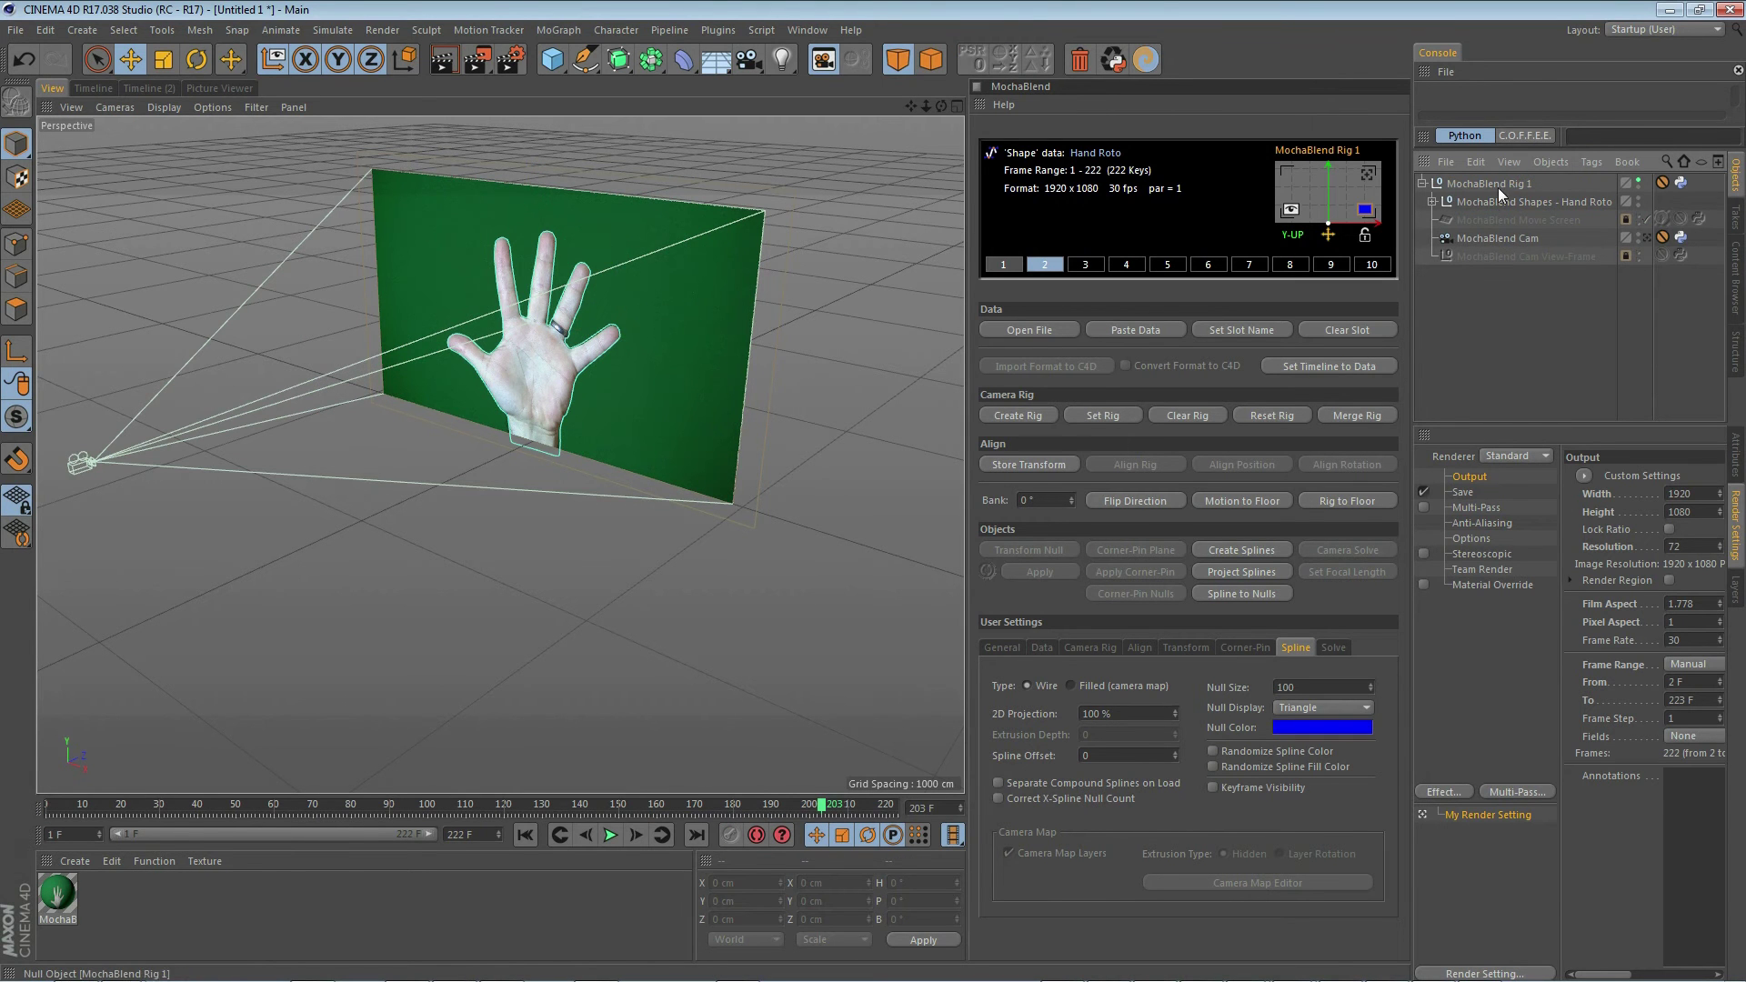
pyautogui.click(1498, 196)
pyautogui.press('Delete')
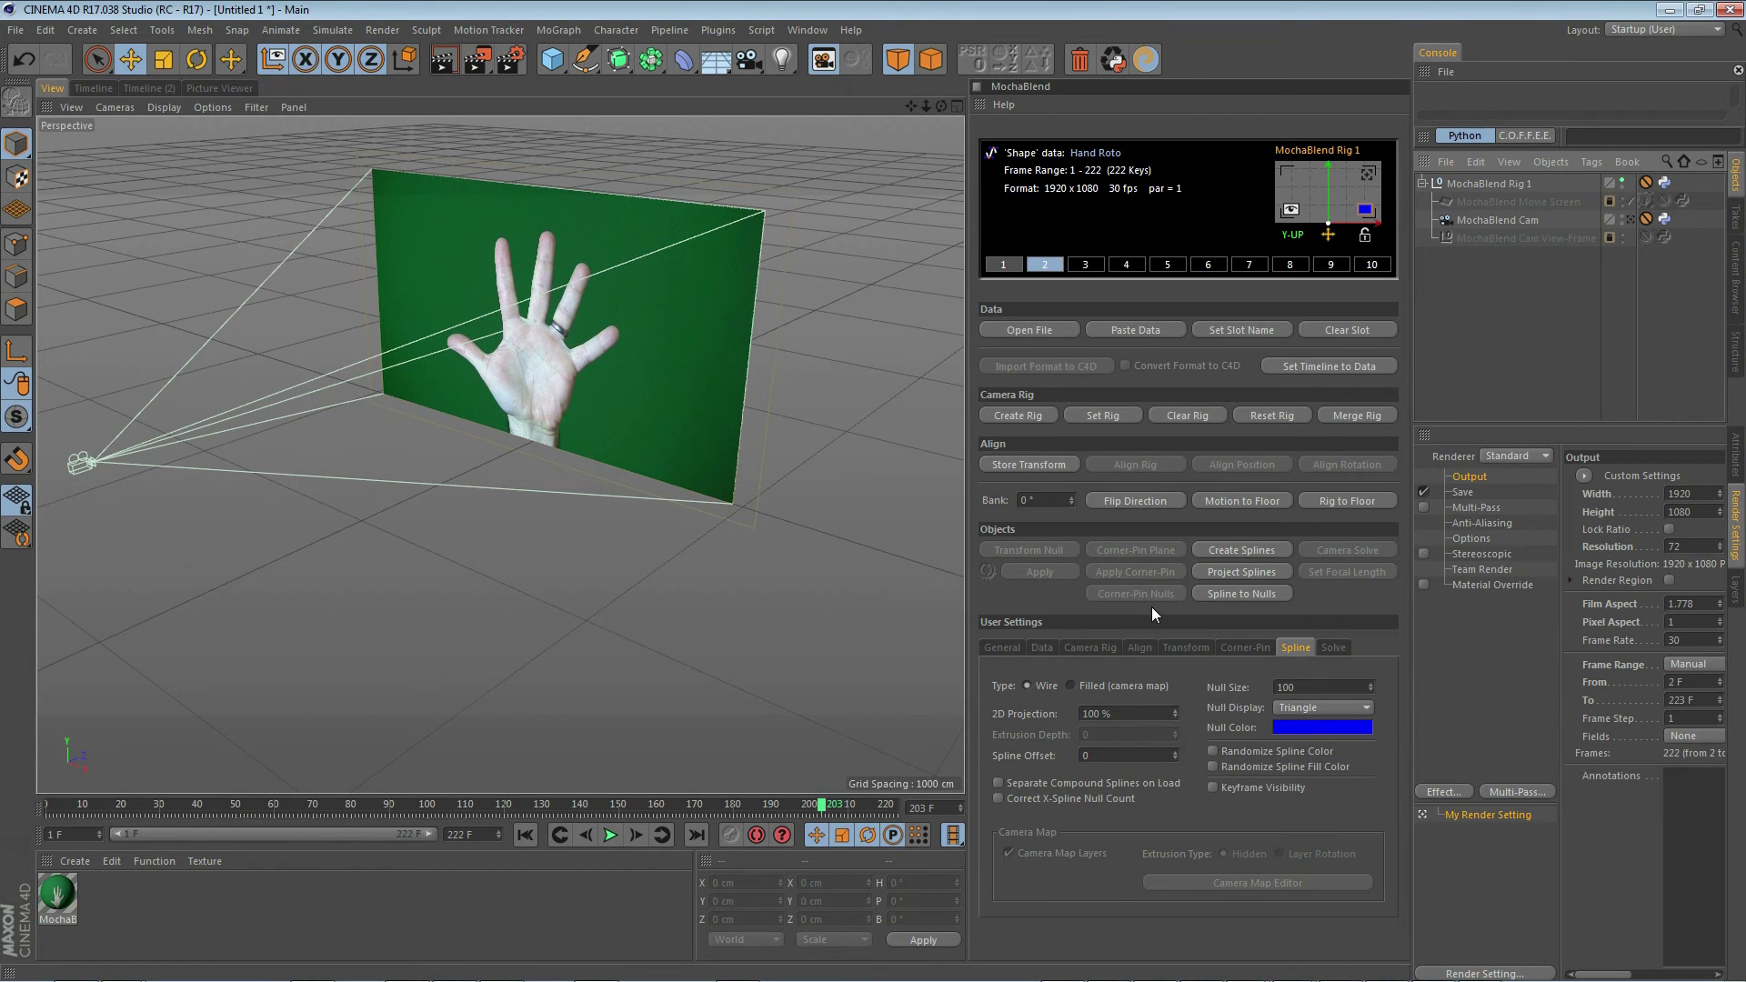
# Step: Create Filled (camera map) splines from the Hand Roto data with Camera Map Layers turned off
pyautogui.click(1071, 686)
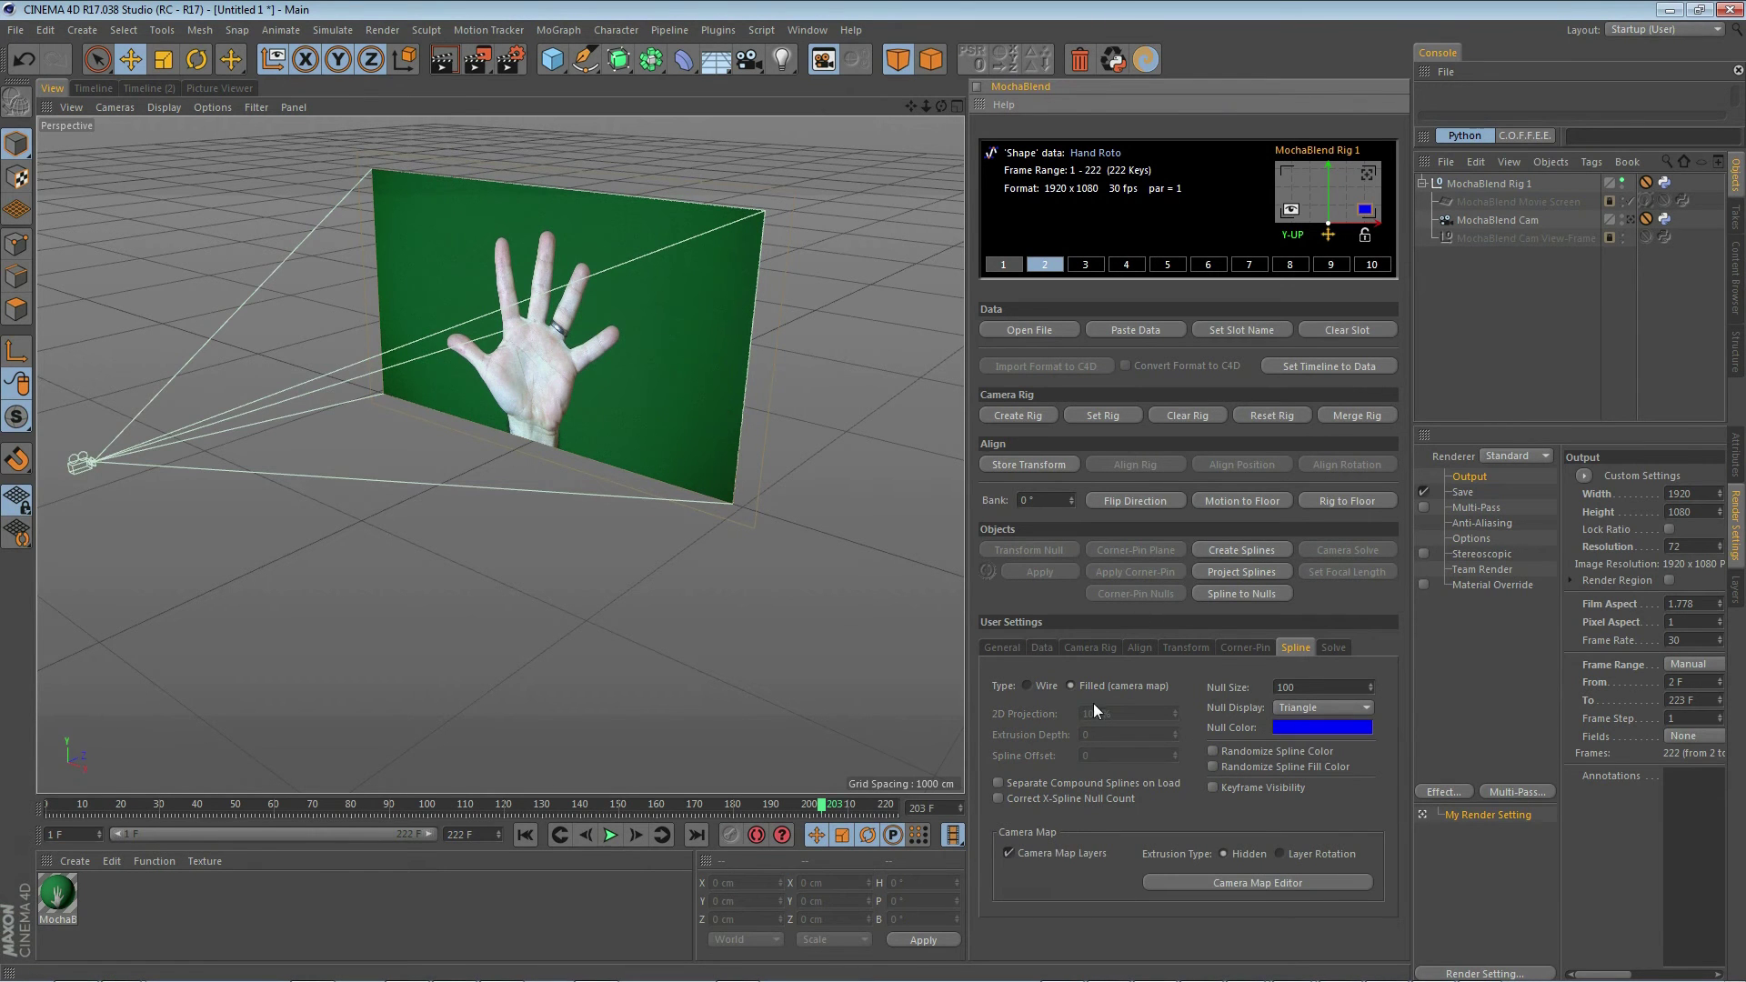
pyautogui.click(1007, 853)
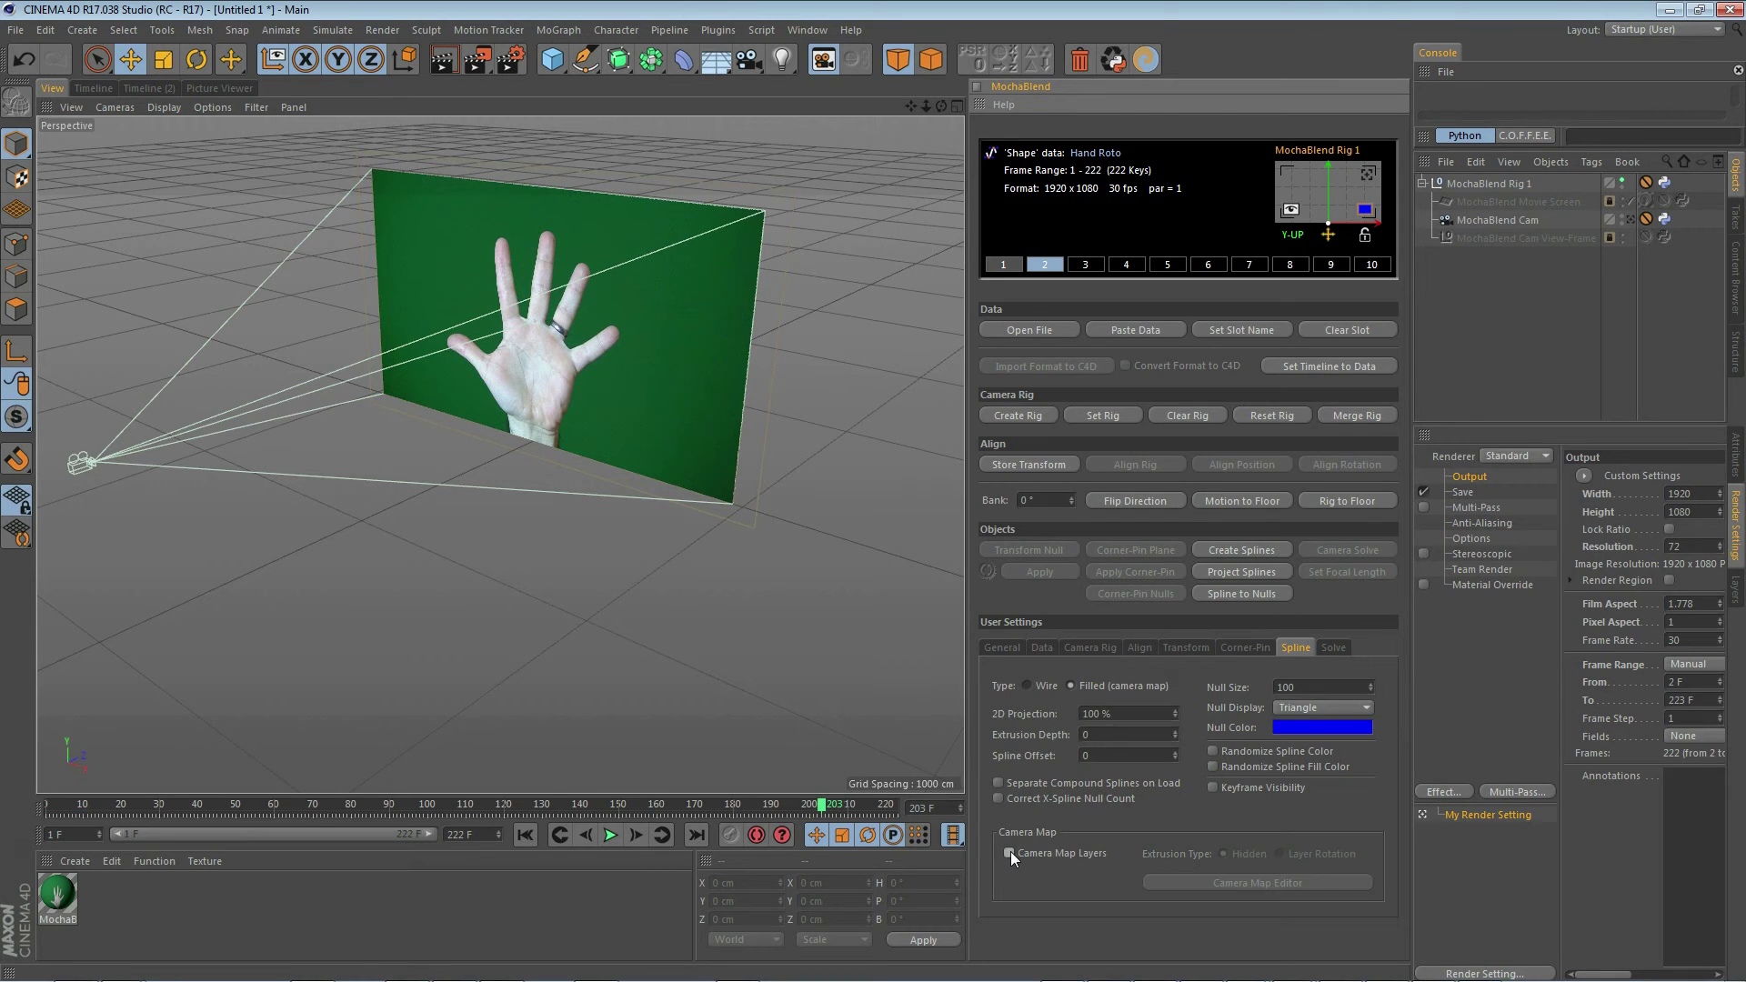
pyautogui.click(1253, 551)
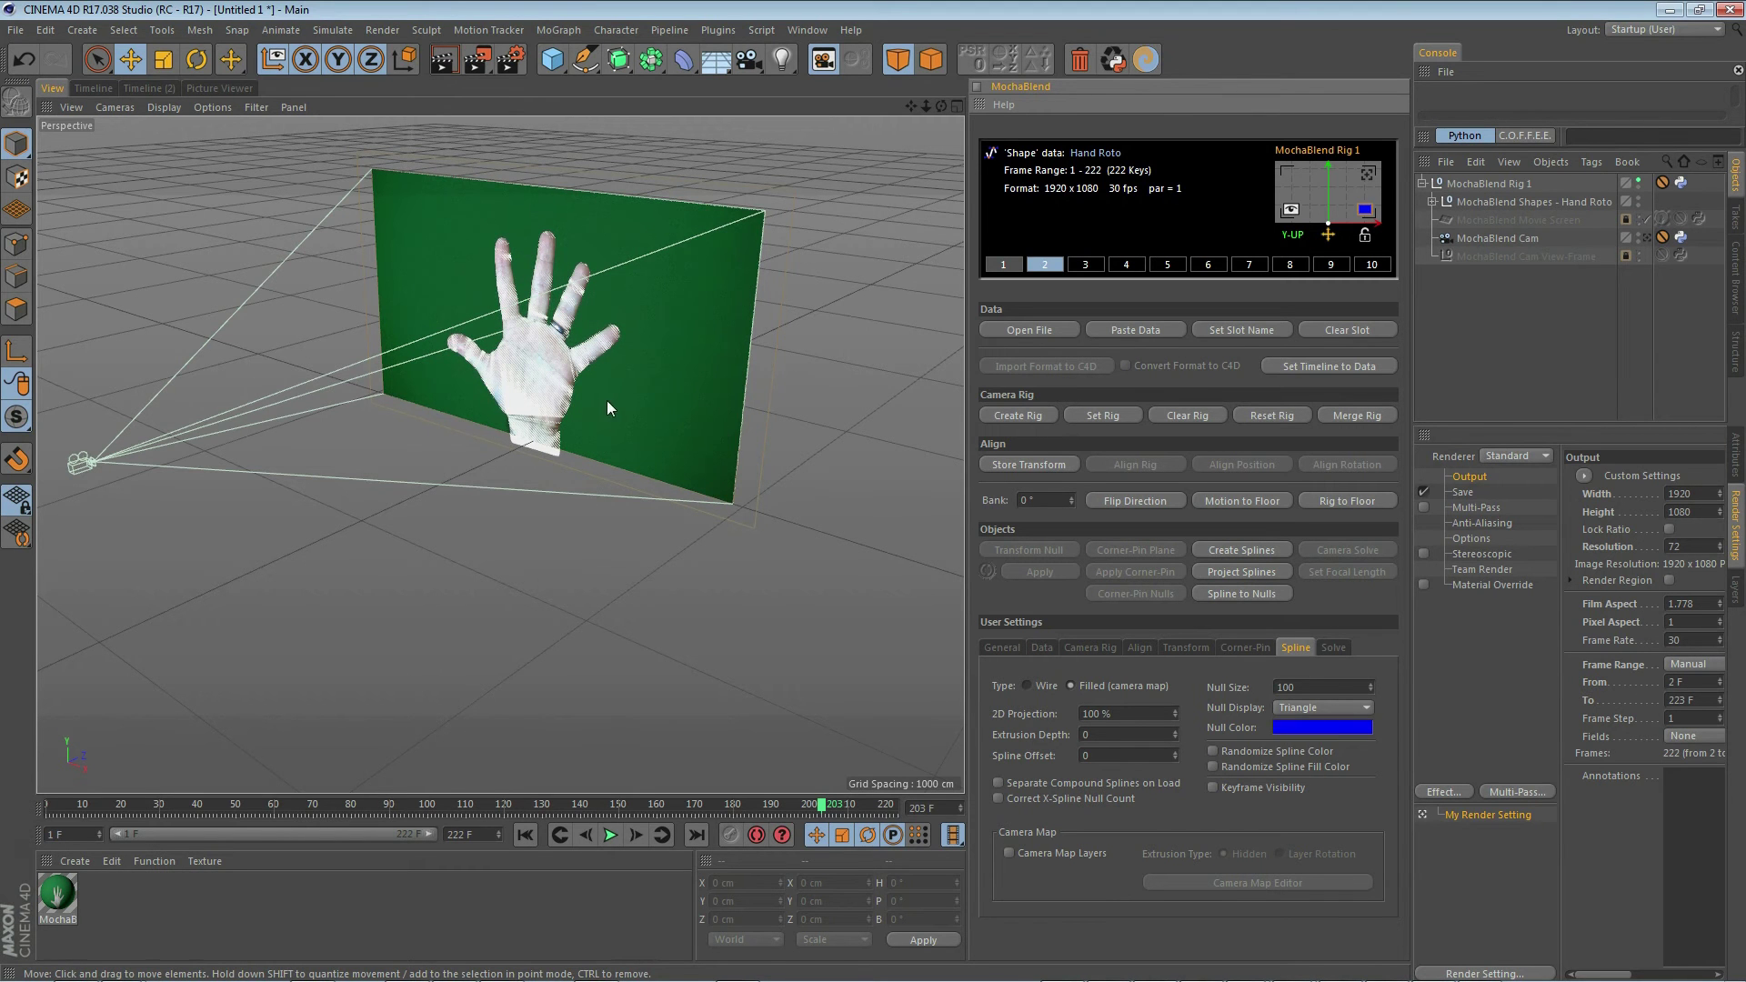
# Step: Move the rig's movie screen back behind the filled hand, and scrub in perspective and through the rig camera to check the match
pyautogui.click(1364, 210)
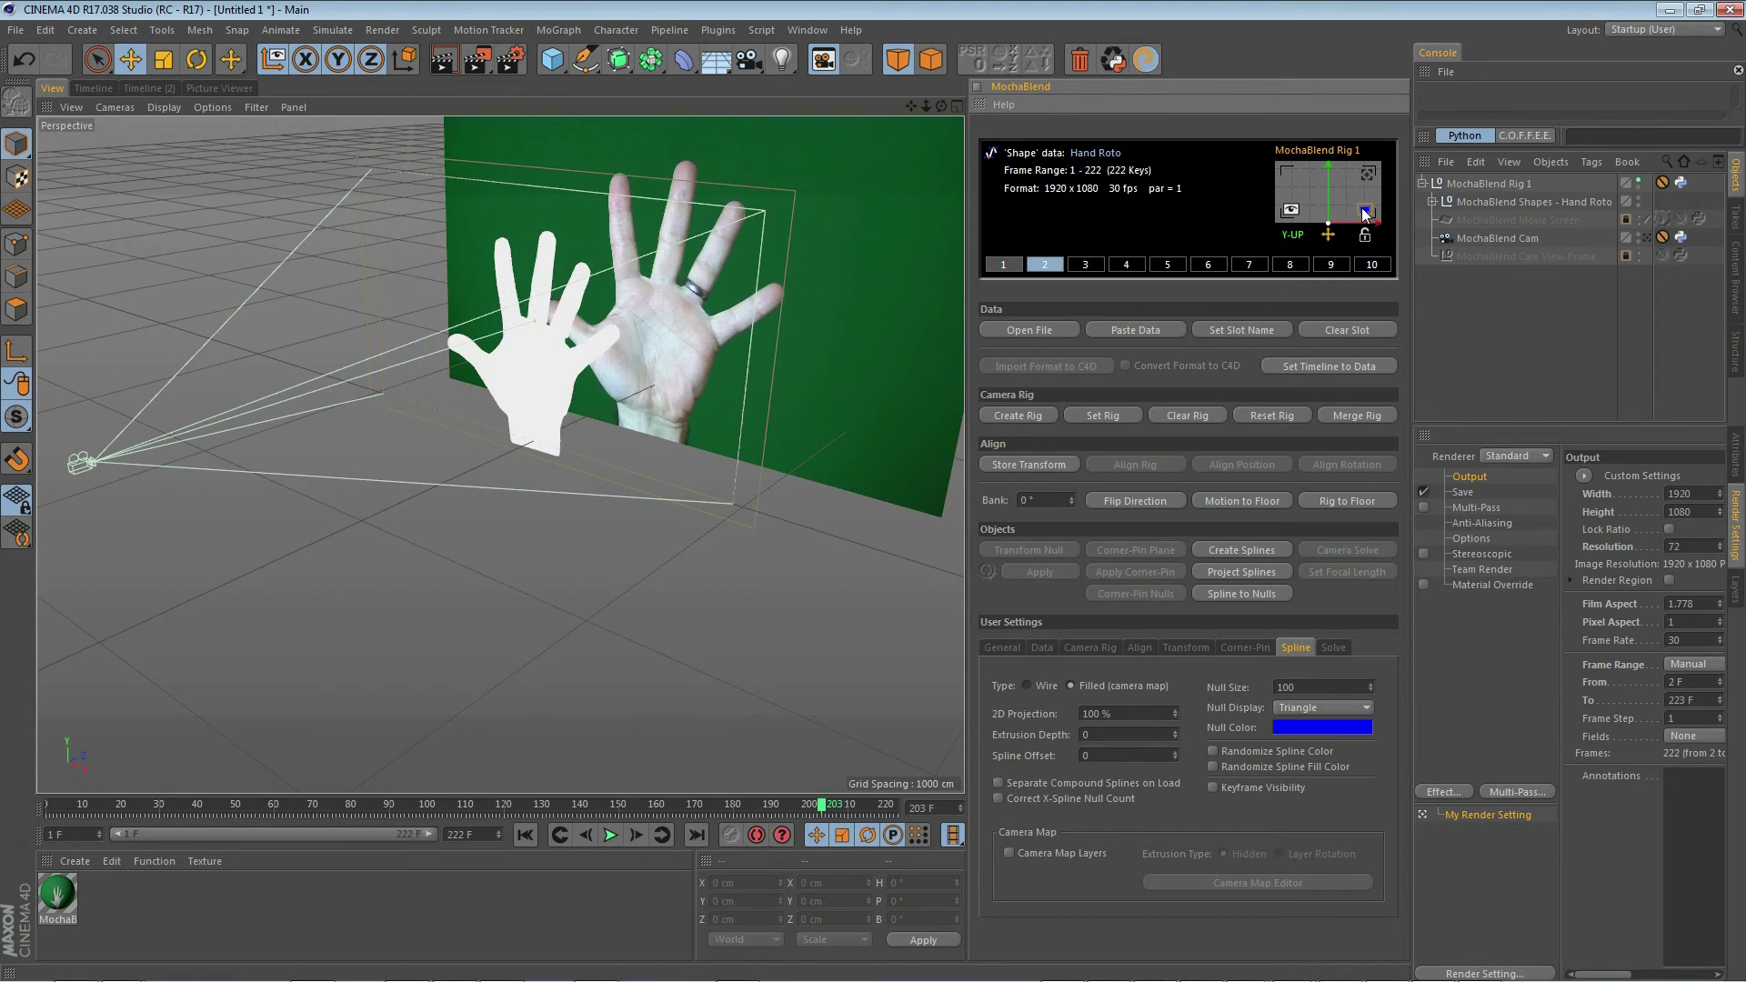
pyautogui.moveTo(634, 570)
pyautogui.keyDown('alt'); pyautogui.mouseDown()
pyautogui.moveTo(576, 560)
pyautogui.moveTo(636, 556)
pyautogui.mouseUp(); pyautogui.keyUp('alt')
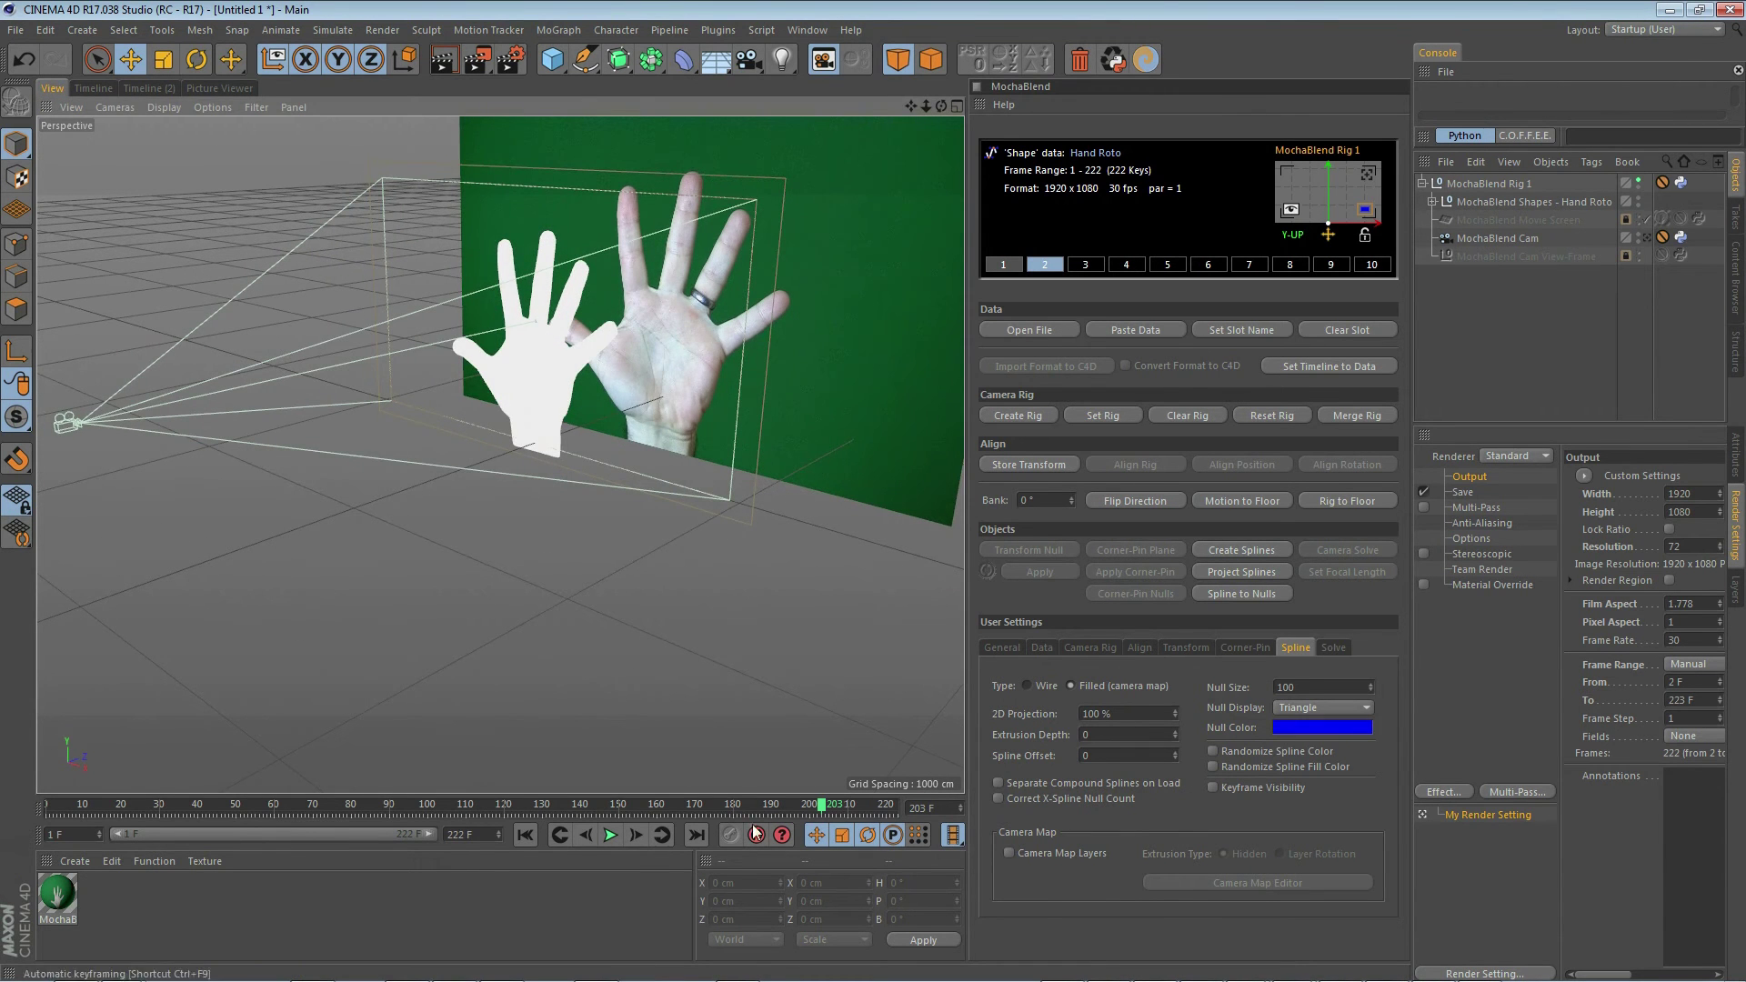
pyautogui.moveTo(823, 803); pyautogui.dragTo(766, 787)
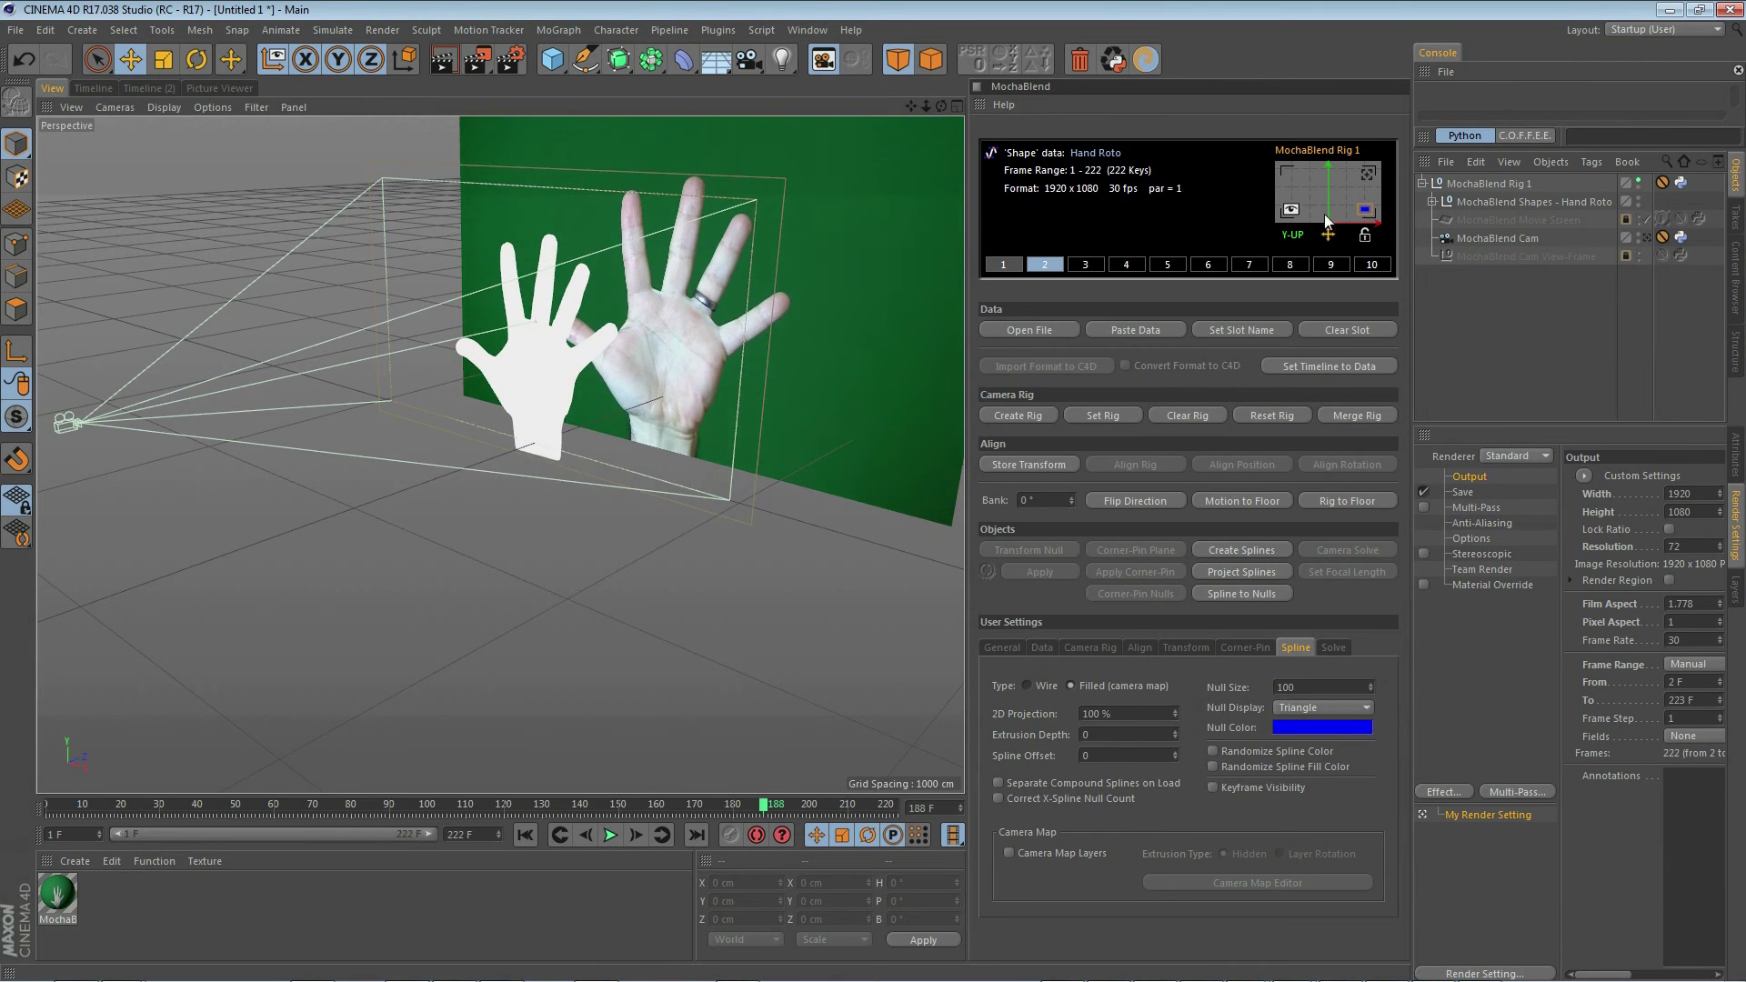
pyautogui.click(1368, 179)
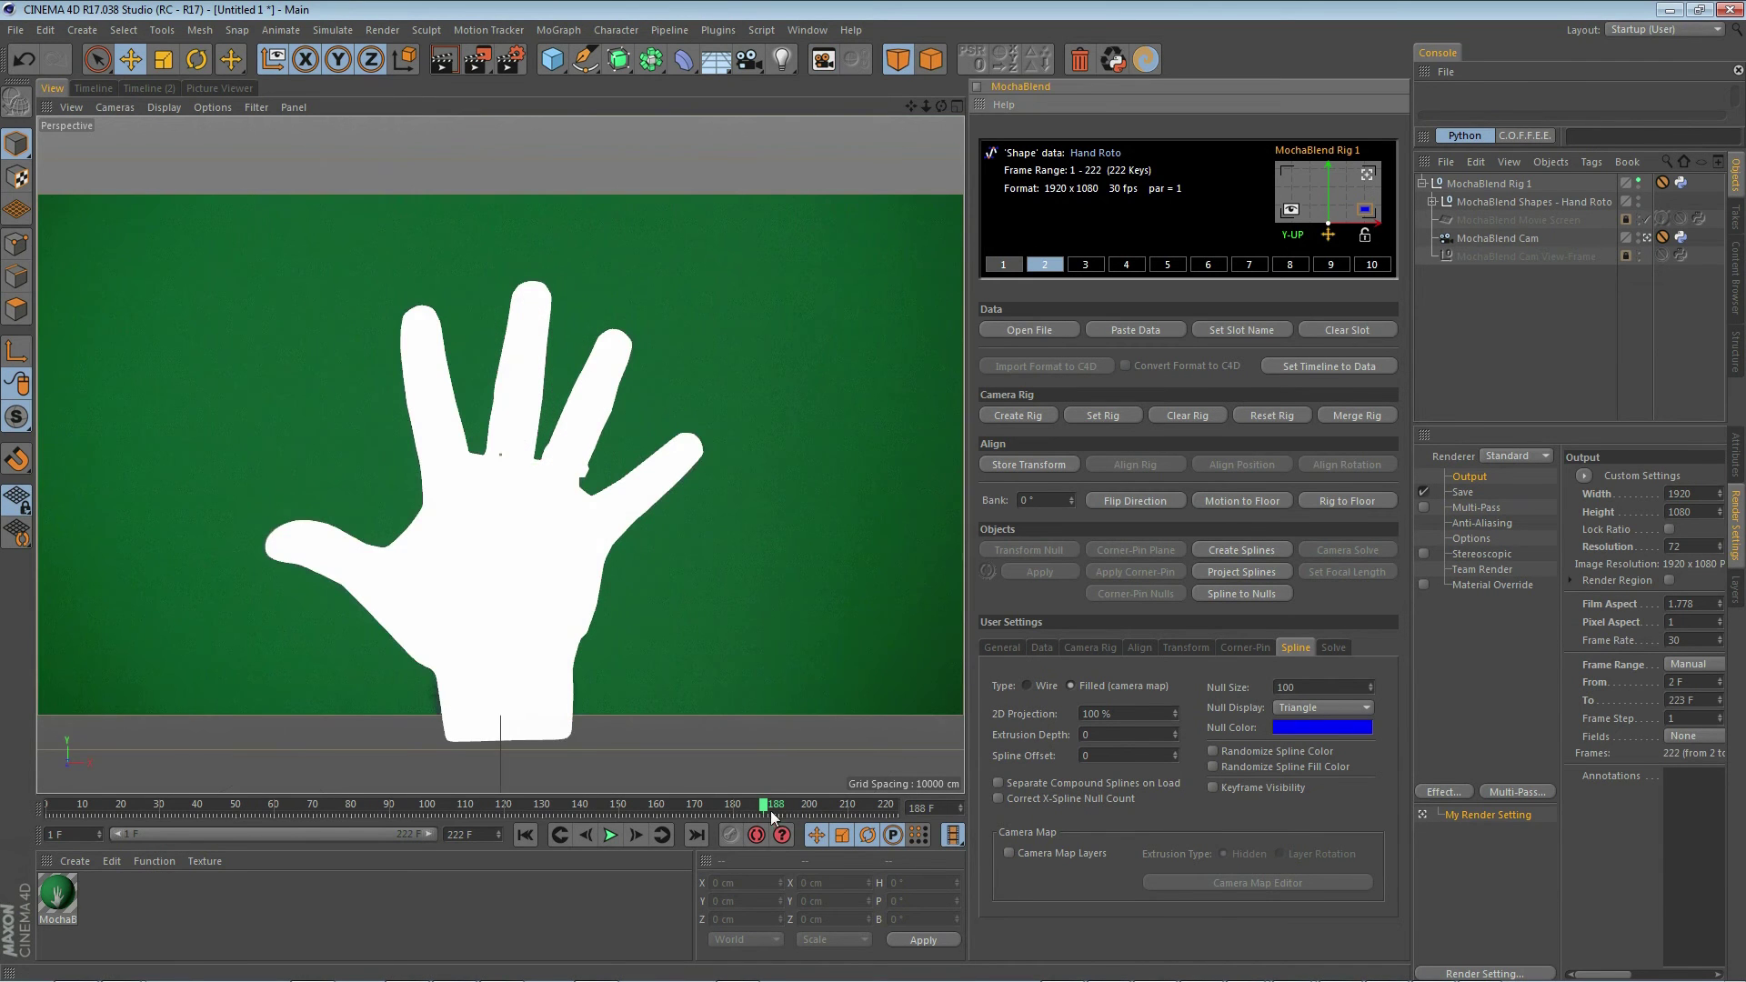
pyautogui.moveTo(763, 804); pyautogui.dragTo(825, 805)
pyautogui.click(1367, 174)
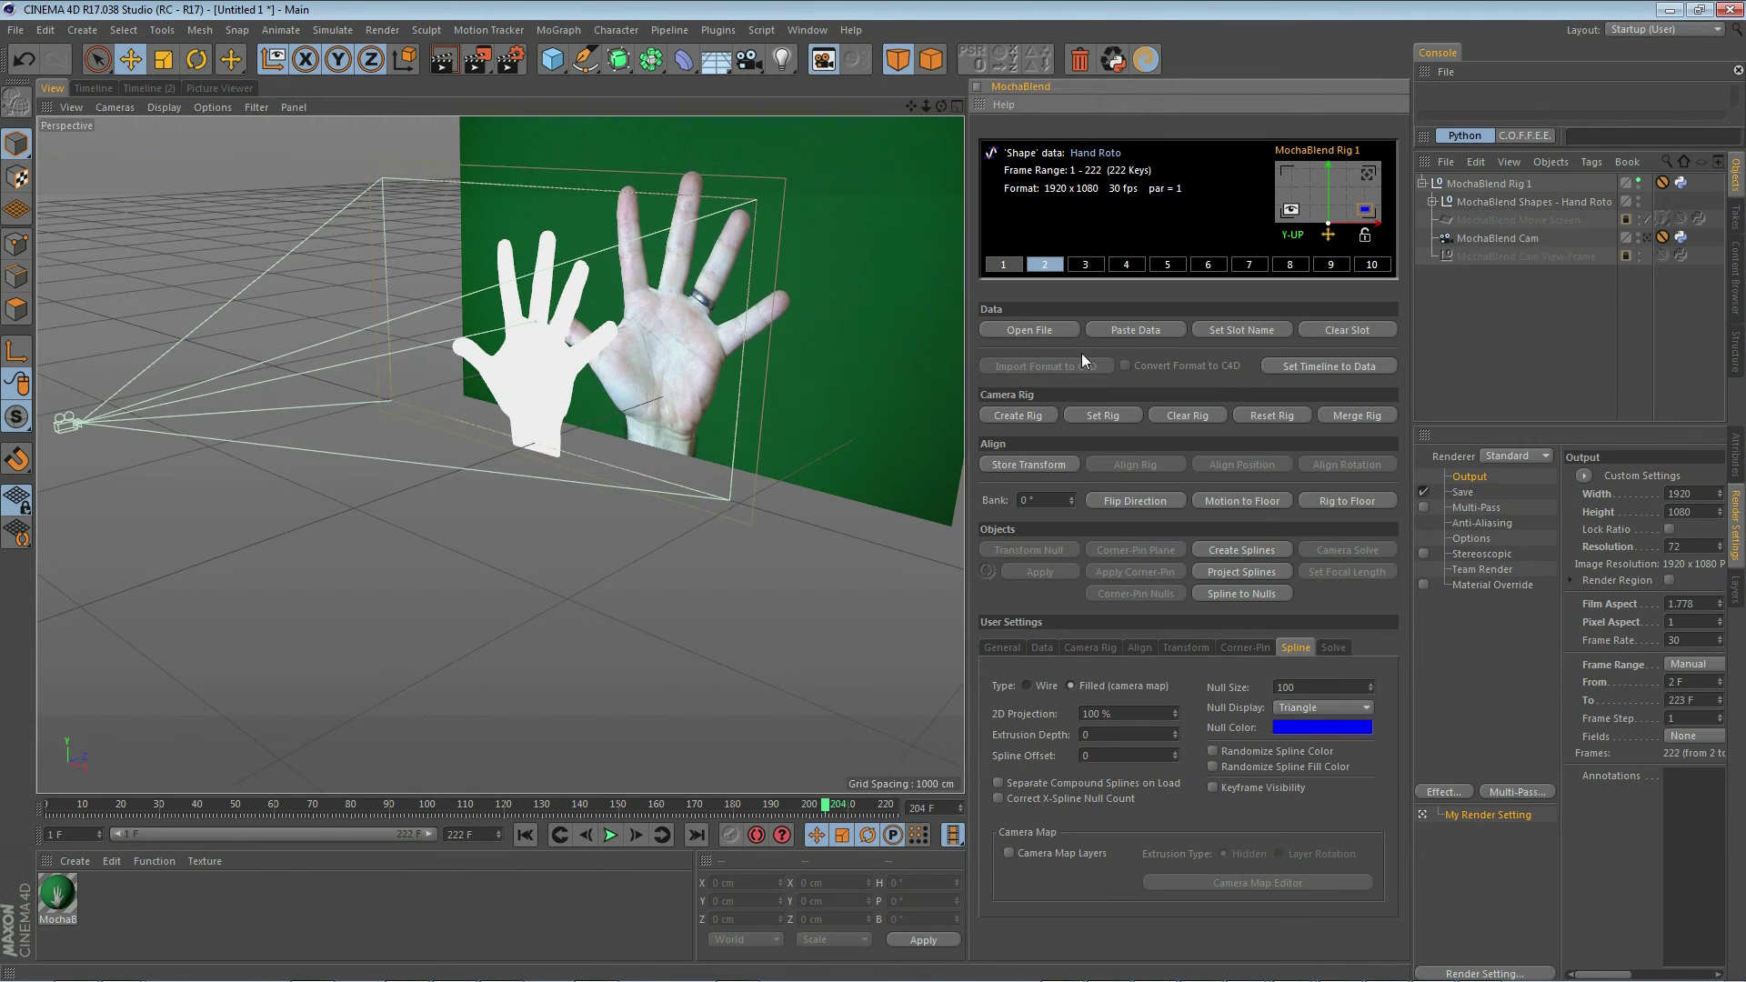
# Step: Turn on Correct X-Spline Null Count and convert the Hand Roto spline points to nulls
pyautogui.click(727, 531)
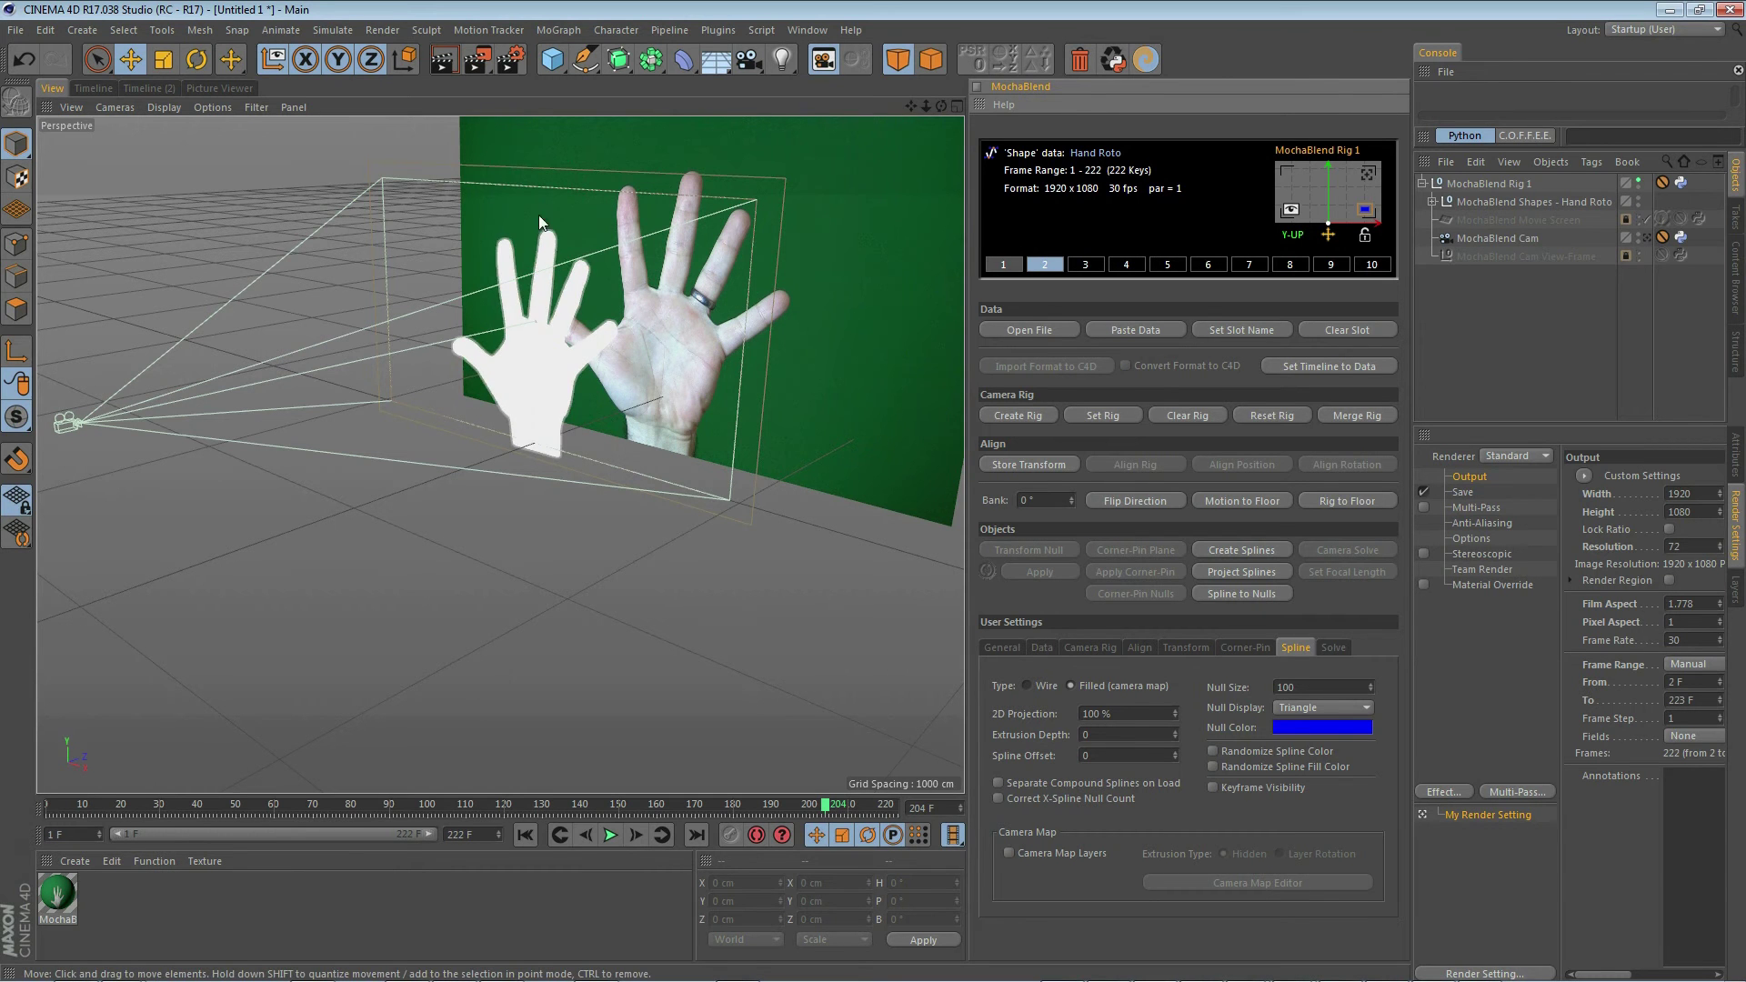
pyautogui.click(543, 467)
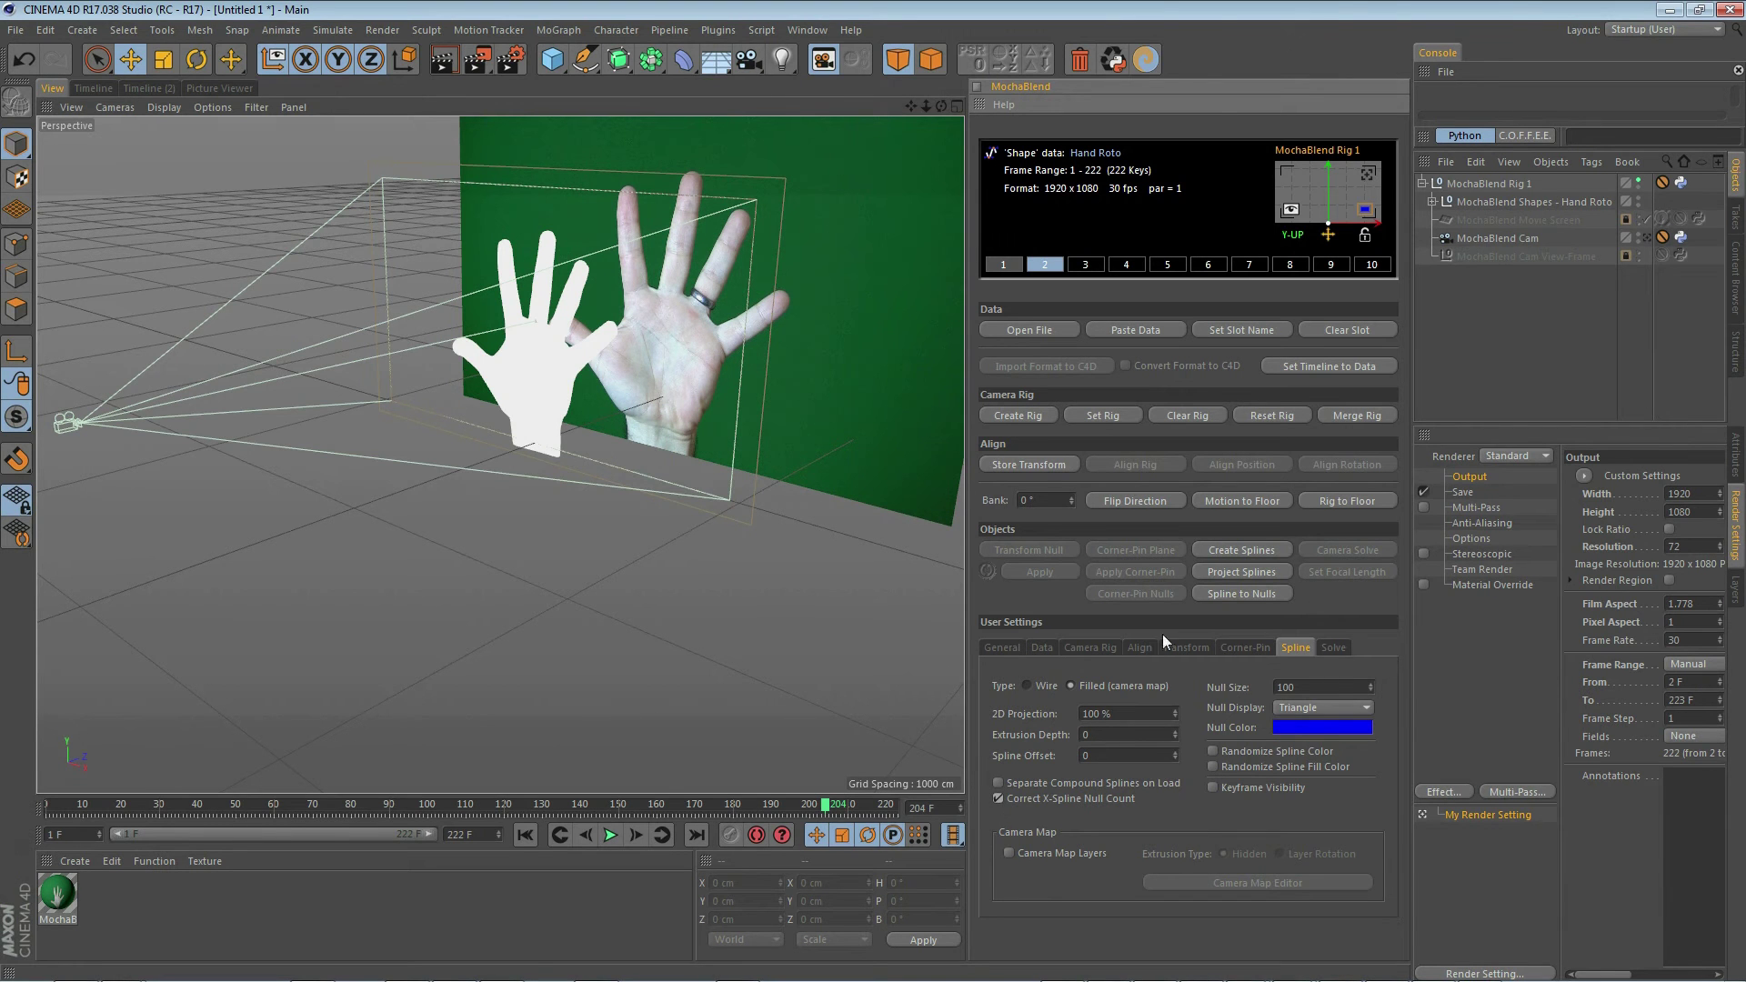
pyautogui.click(1235, 593)
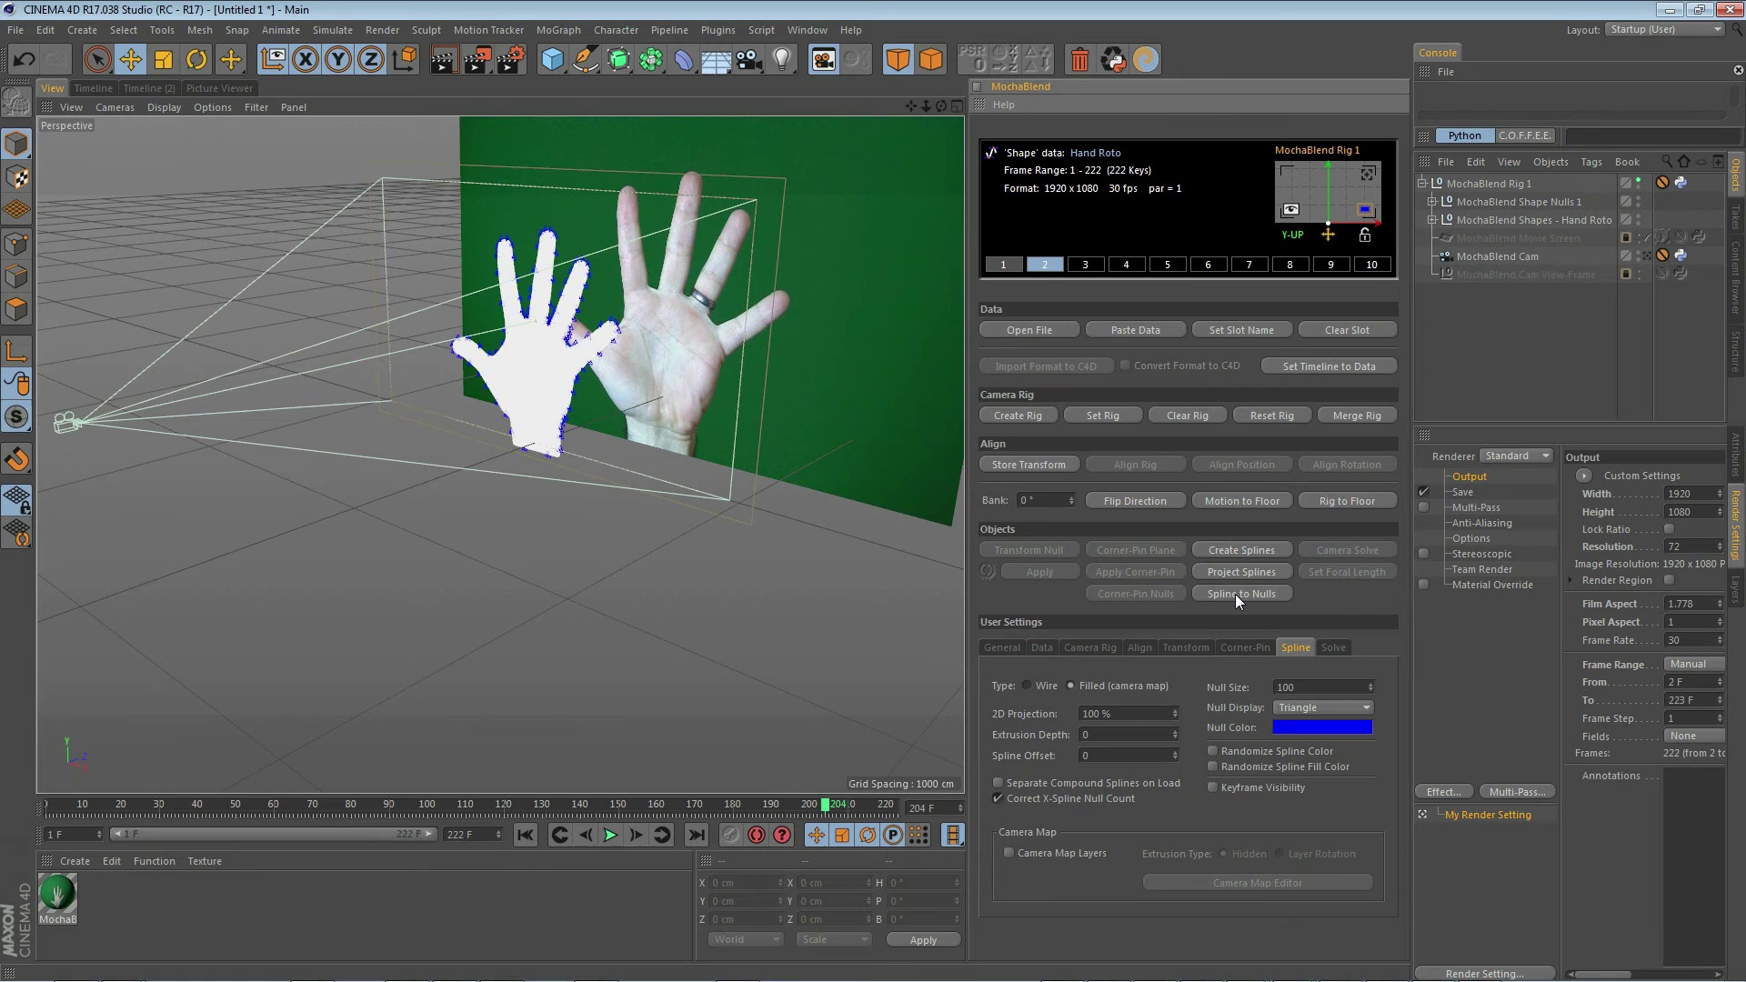
# Step: Examine the nulls around the hand outline up close, and scrub to frame 180 through the rig camera to check their tracking
pyautogui.scroll(5, 642, 220)
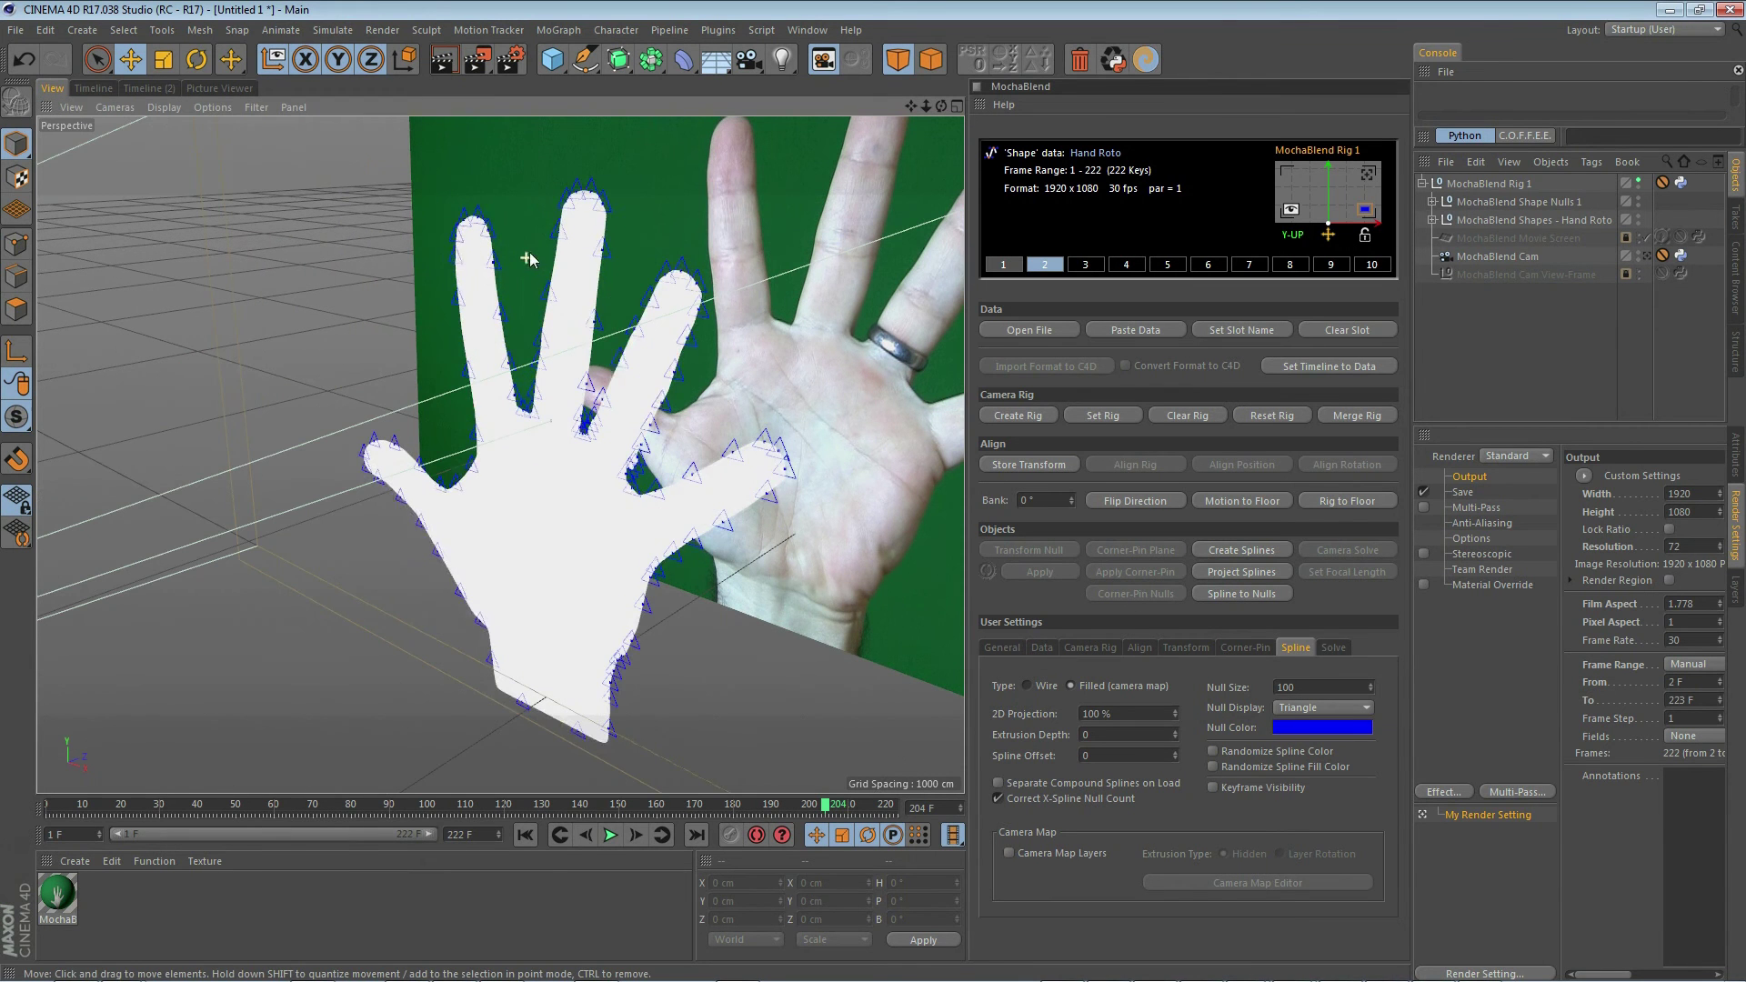
pyautogui.click(602, 248)
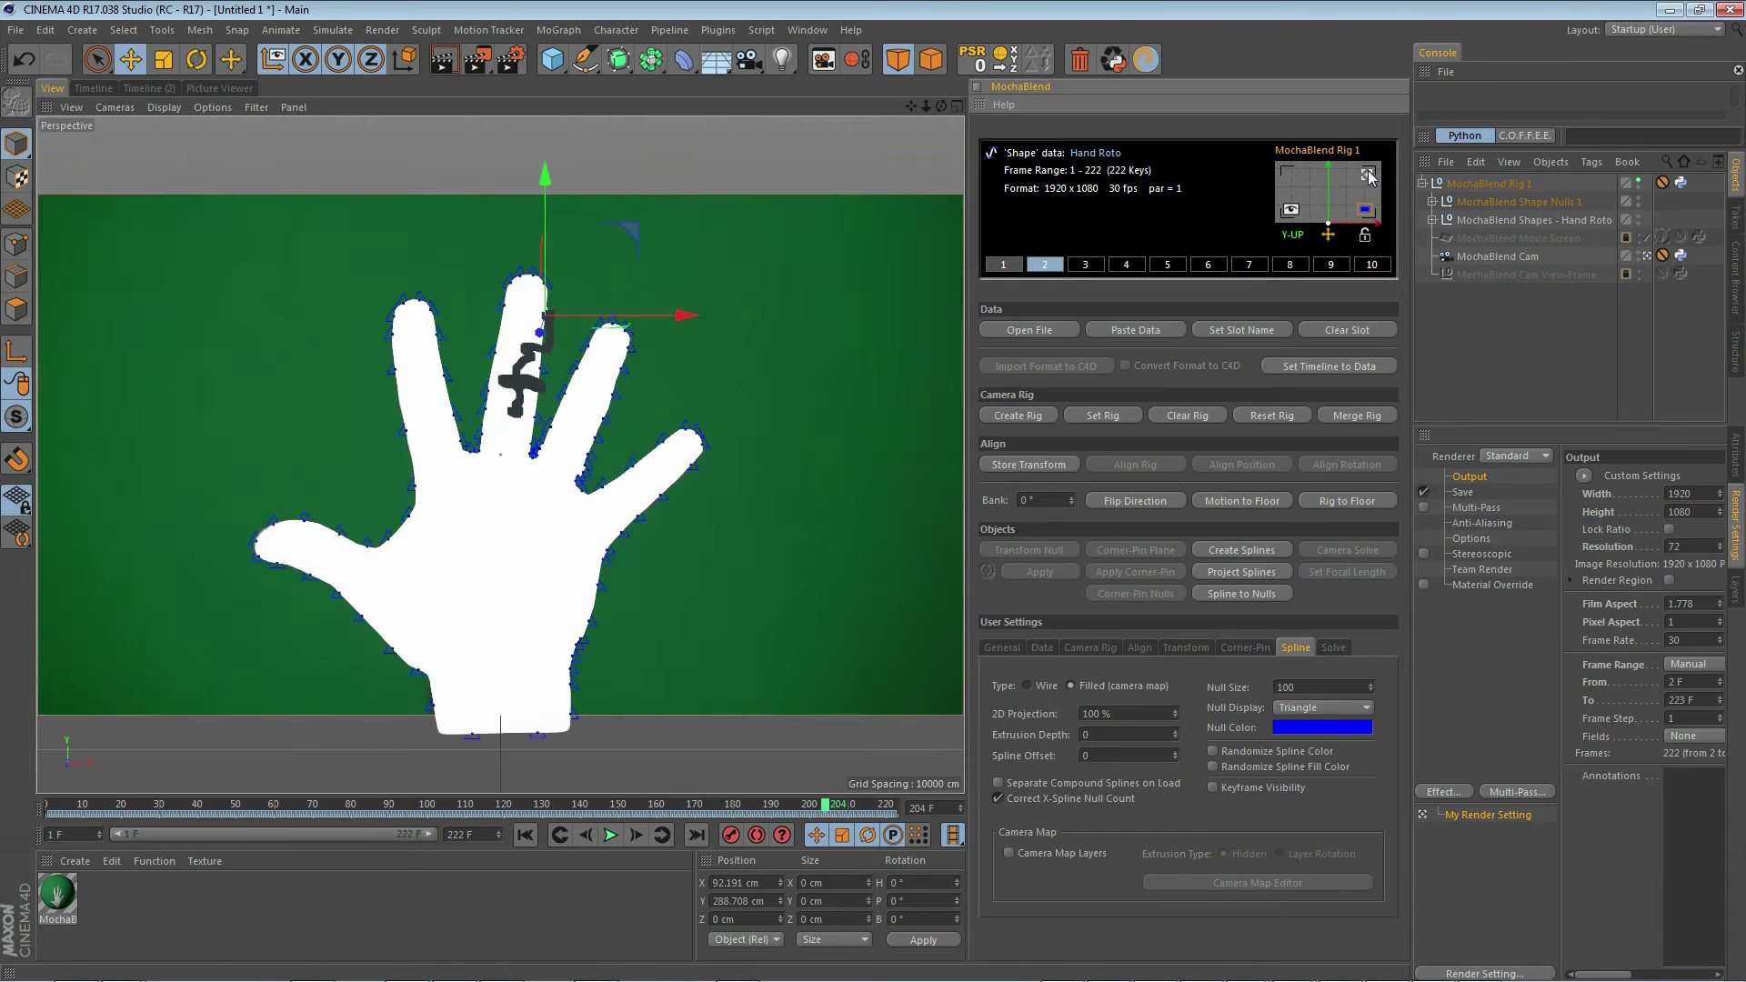
pyautogui.click(1366, 173)
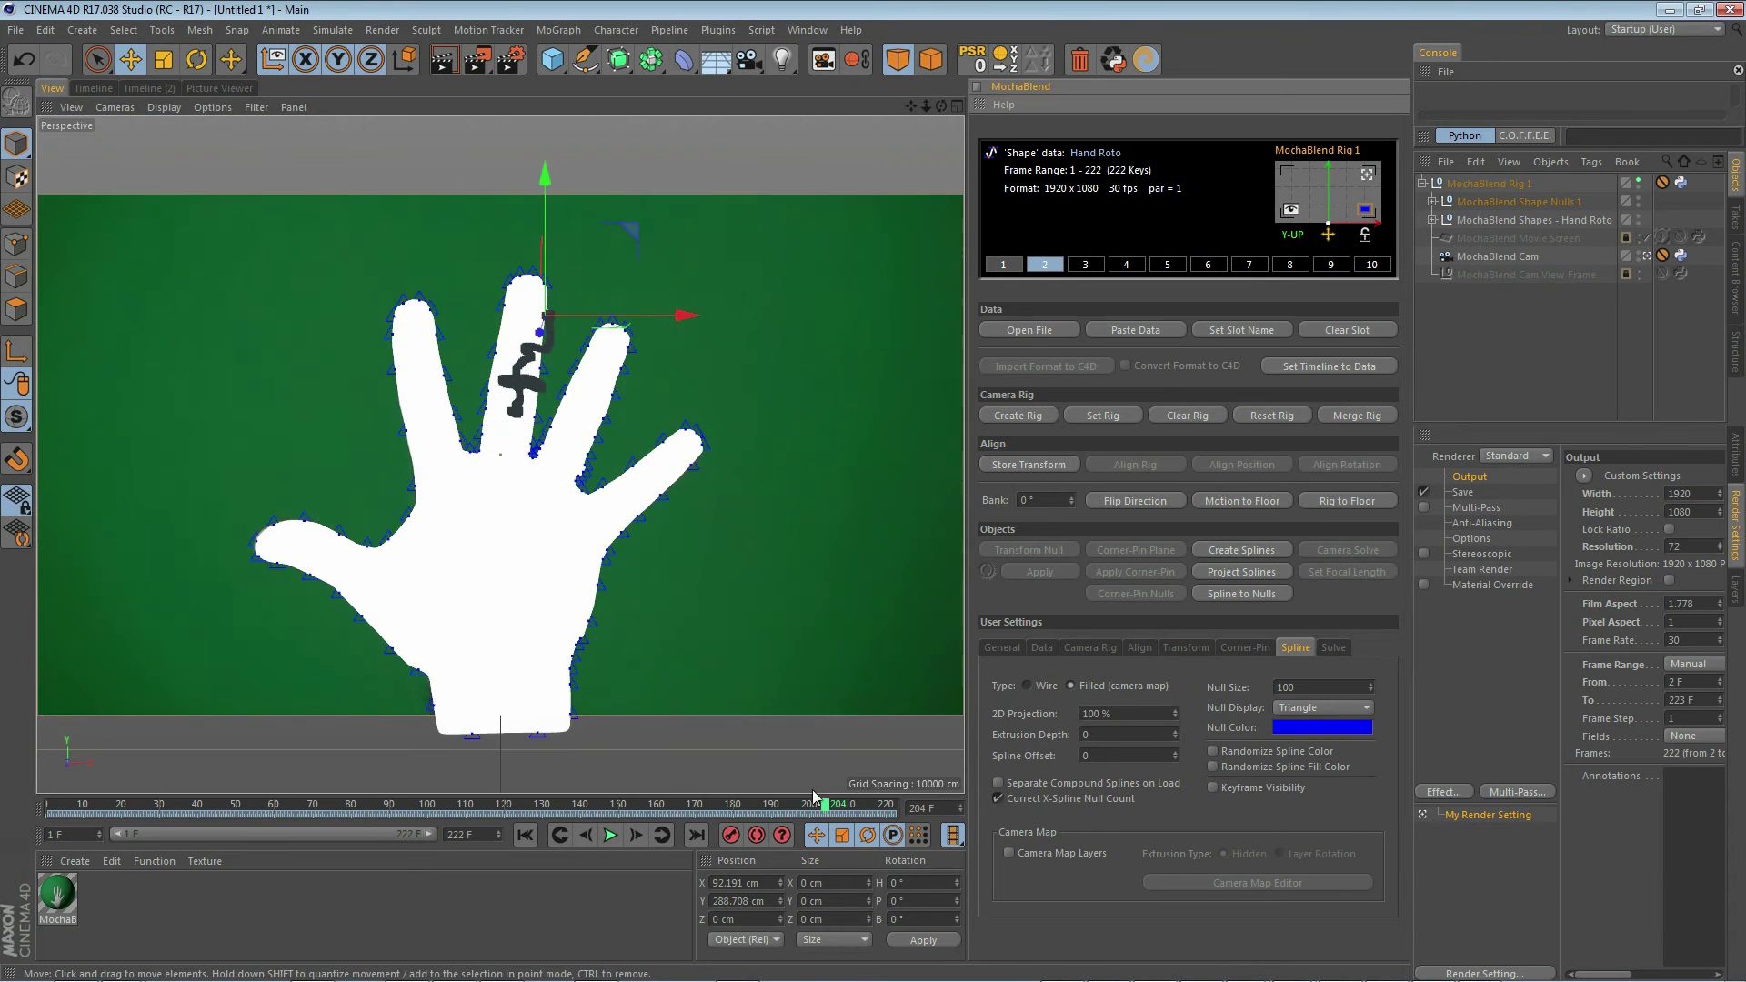
pyautogui.moveTo(814, 798); pyautogui.dragTo(732, 806)
# Step: Delete the MochaBlend Shape Nulls 1 and MochaBlend Shapes - Hand Roto groups from the rig
pyautogui.click(1518, 202)
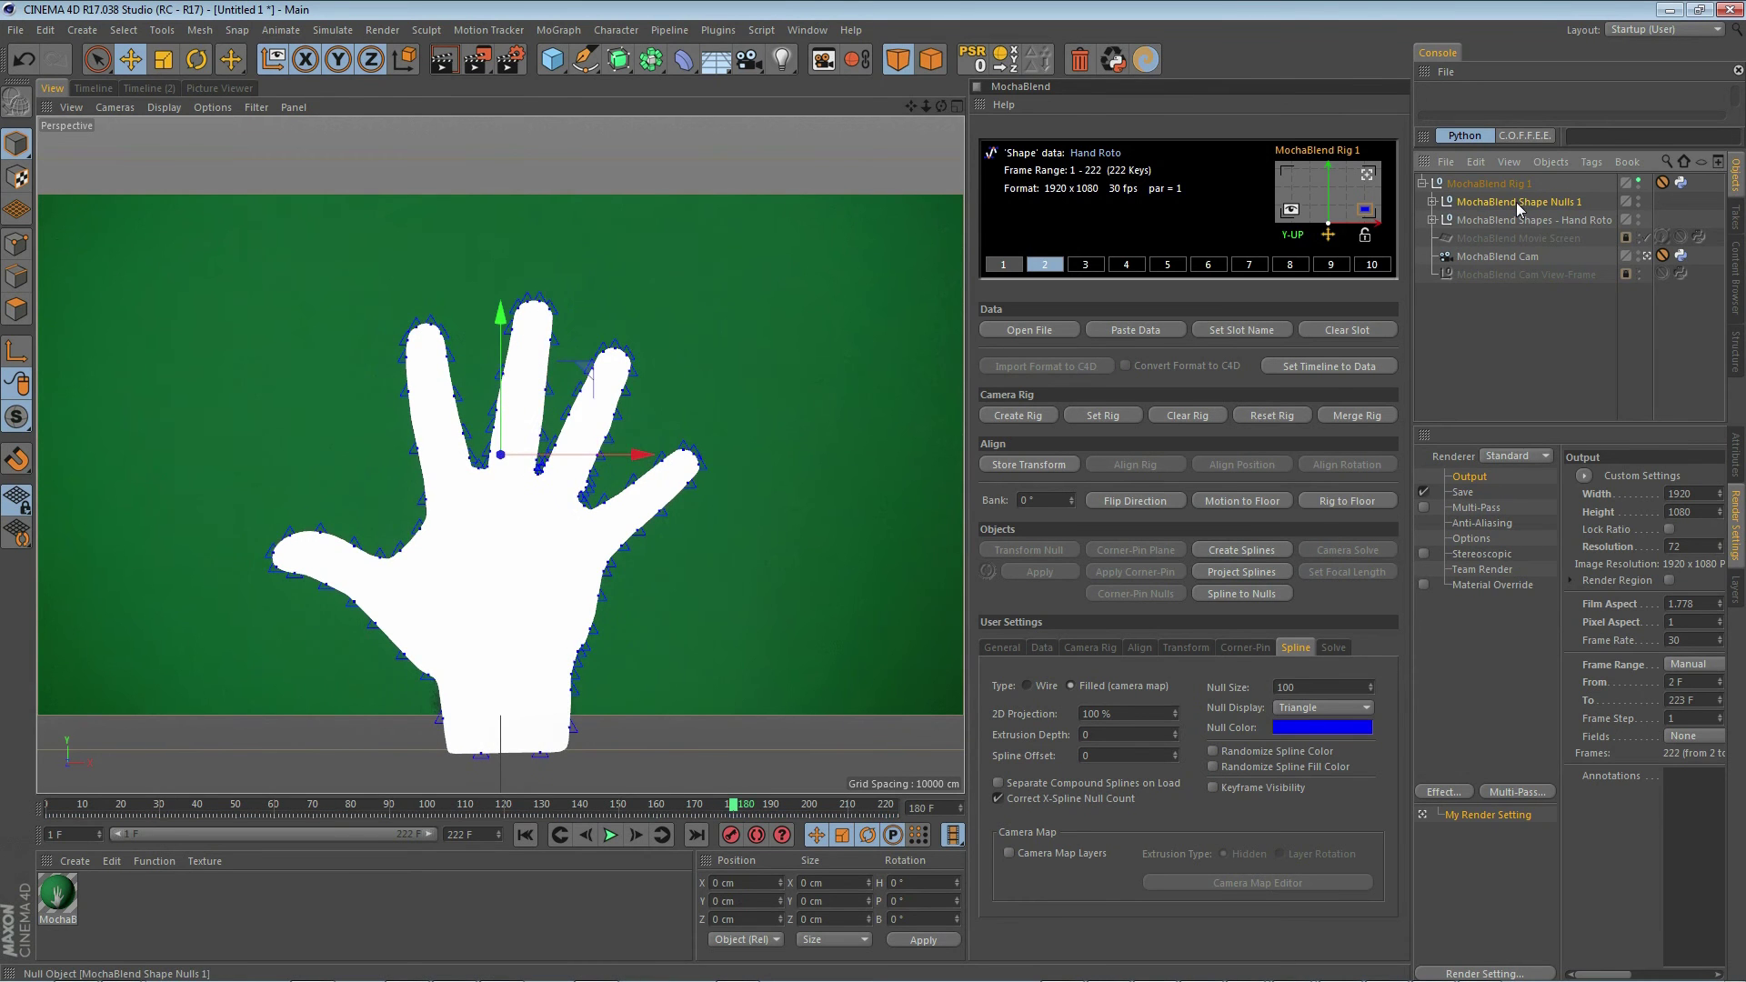
pyautogui.press('Delete')
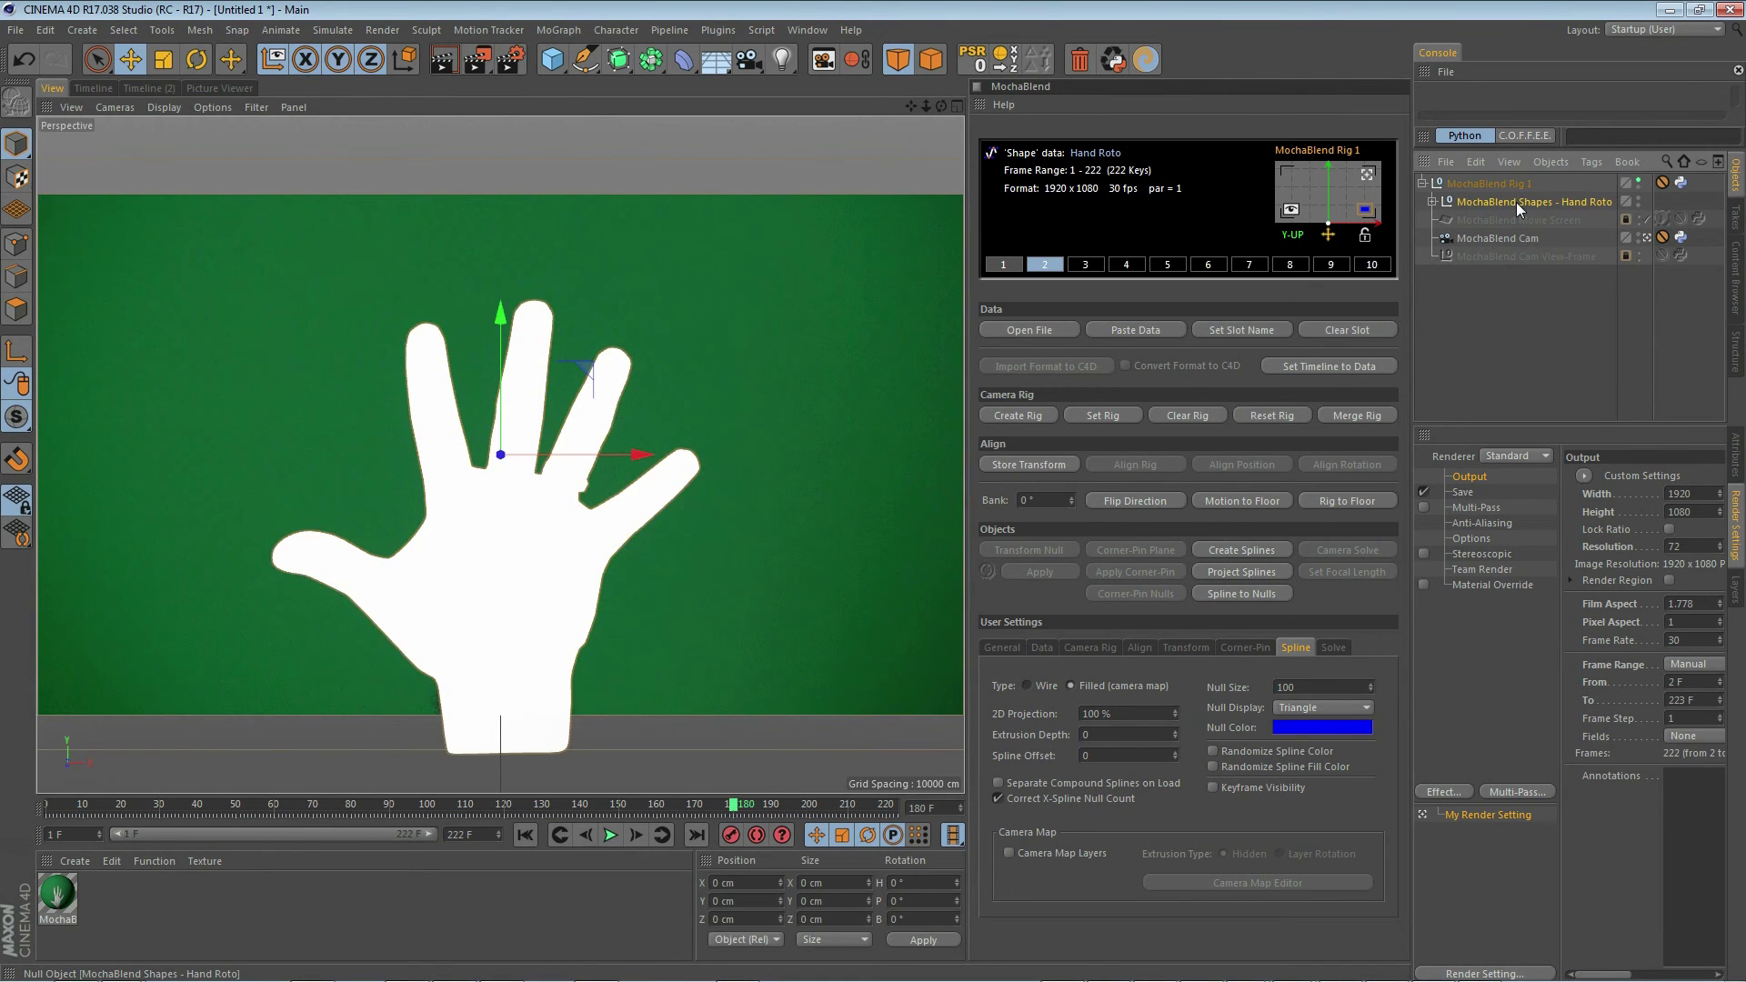
pyautogui.press('Delete')
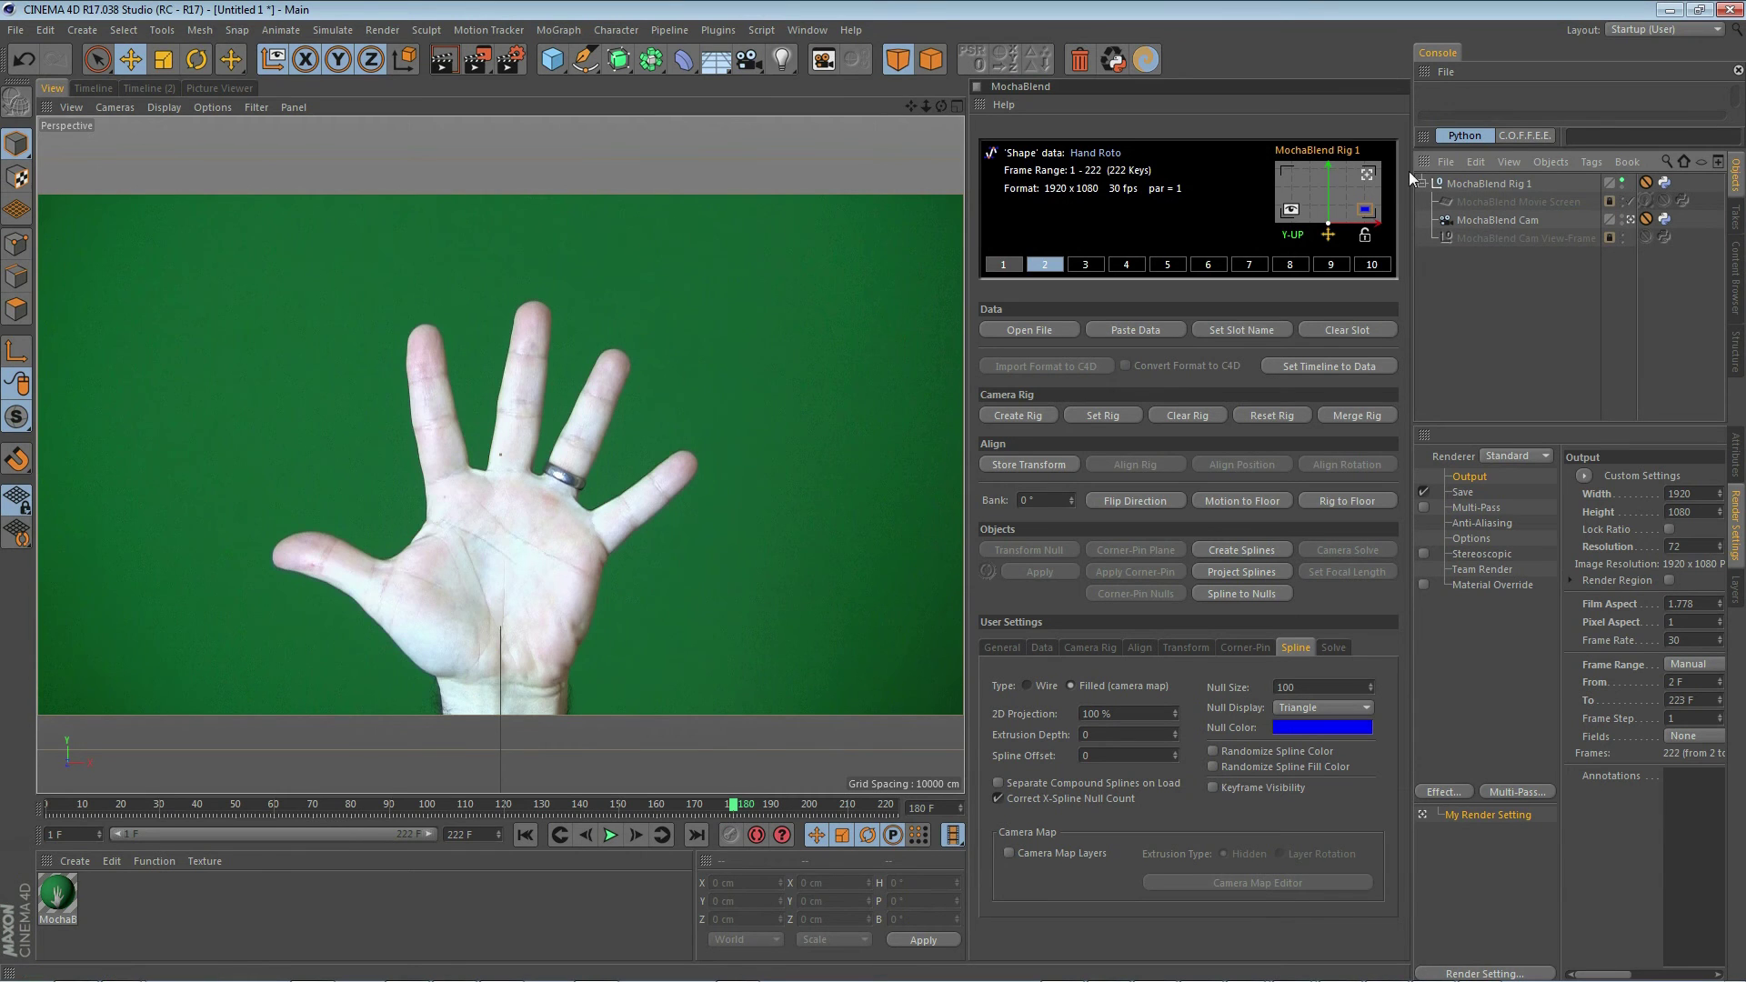
# Step: Create filled camera-map splines from the Hand Roto data with Camera Map Layers turned on and the Hidden extrusion type
pyautogui.click(1367, 174)
pyautogui.scroll(-5, 417, 406)
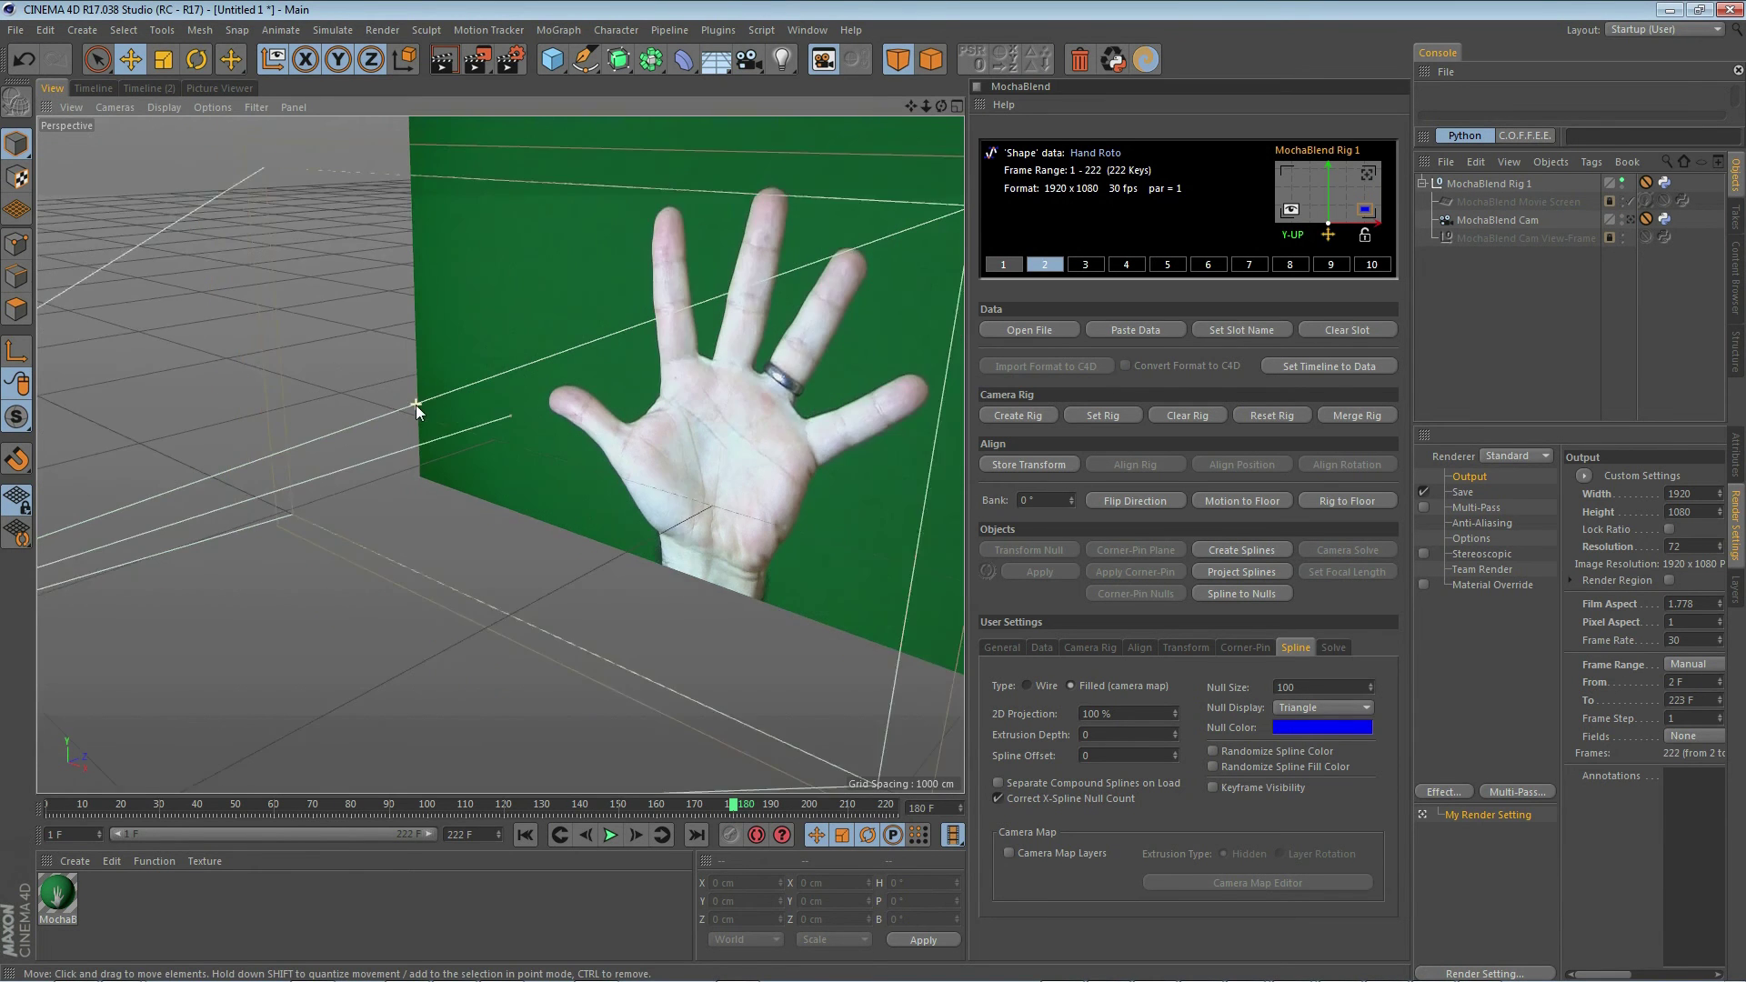
pyautogui.scroll(1, 405, 476)
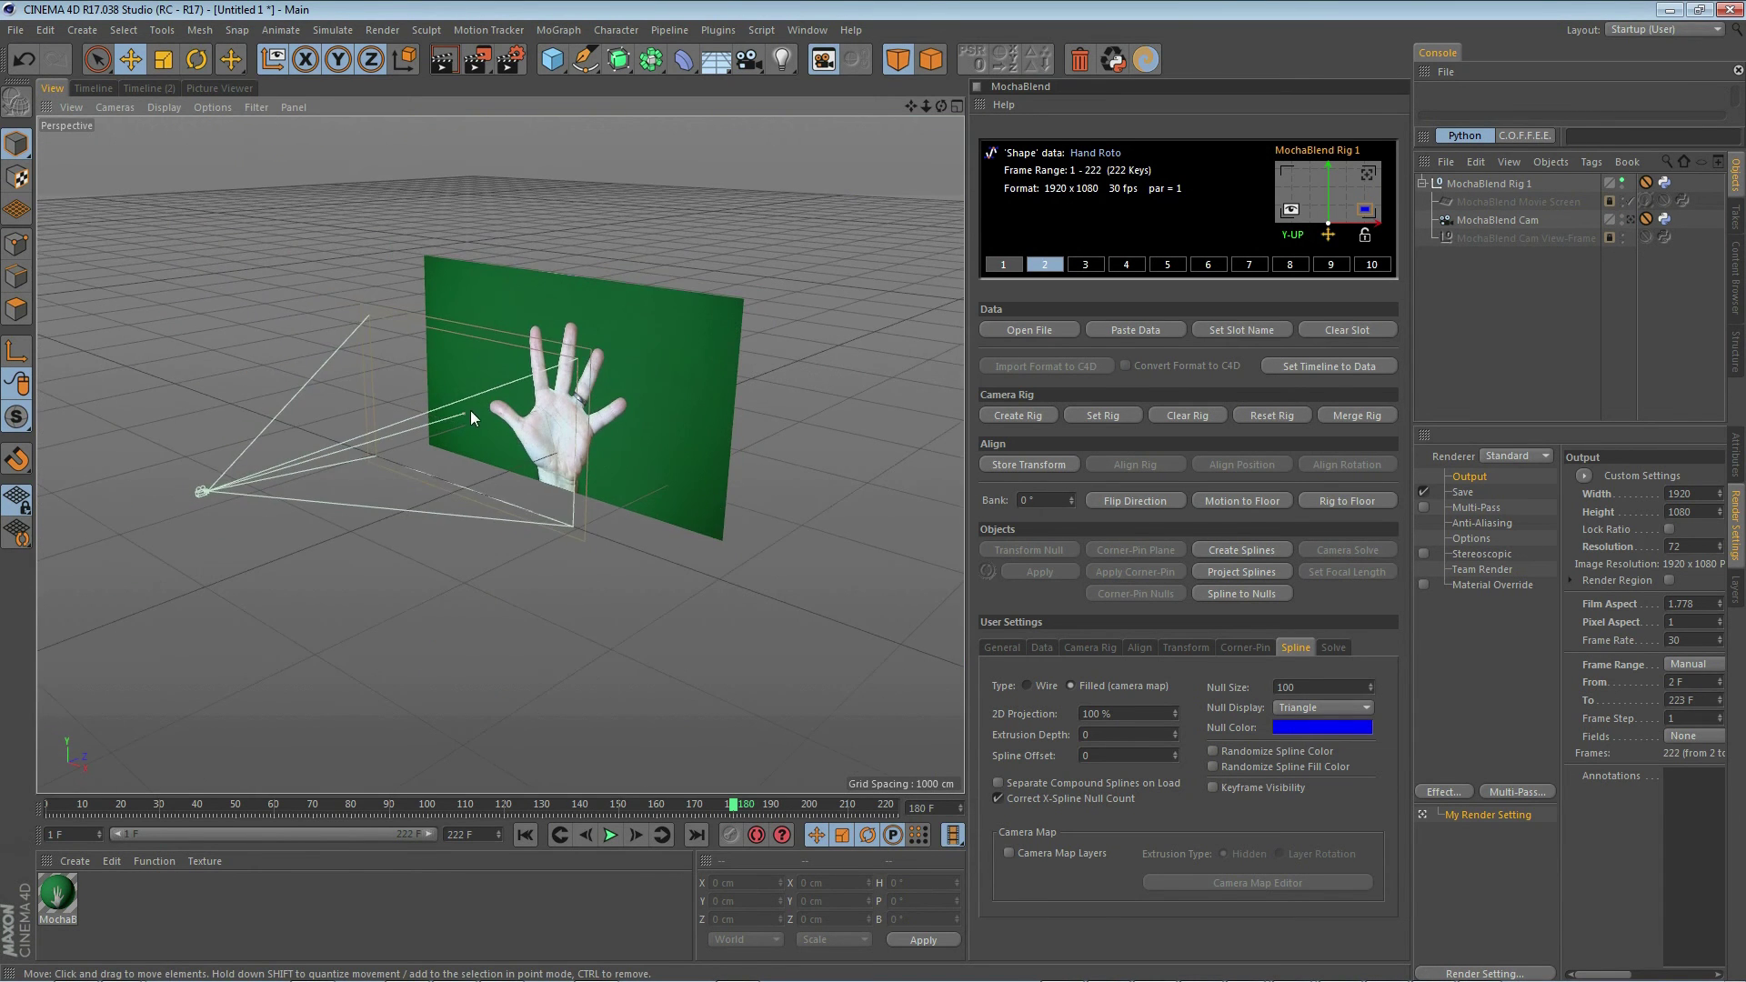
pyautogui.scroll(1, 479, 407)
pyautogui.scroll(1, 477, 407)
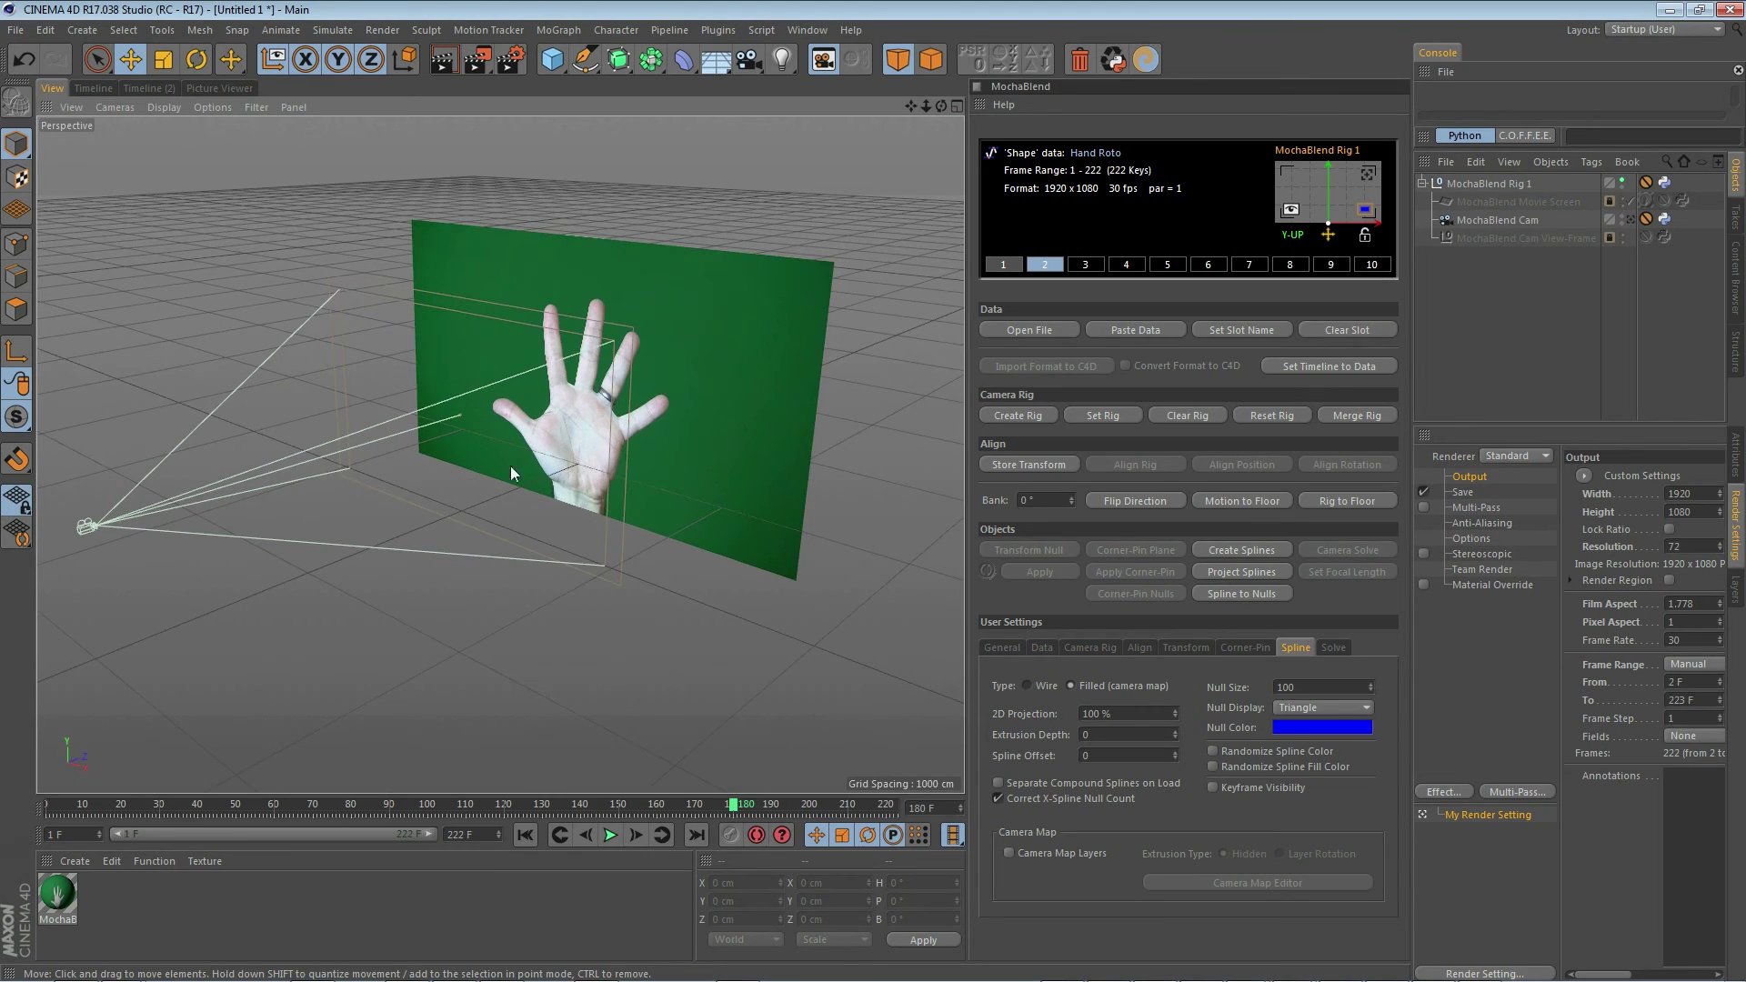
pyautogui.click(1008, 853)
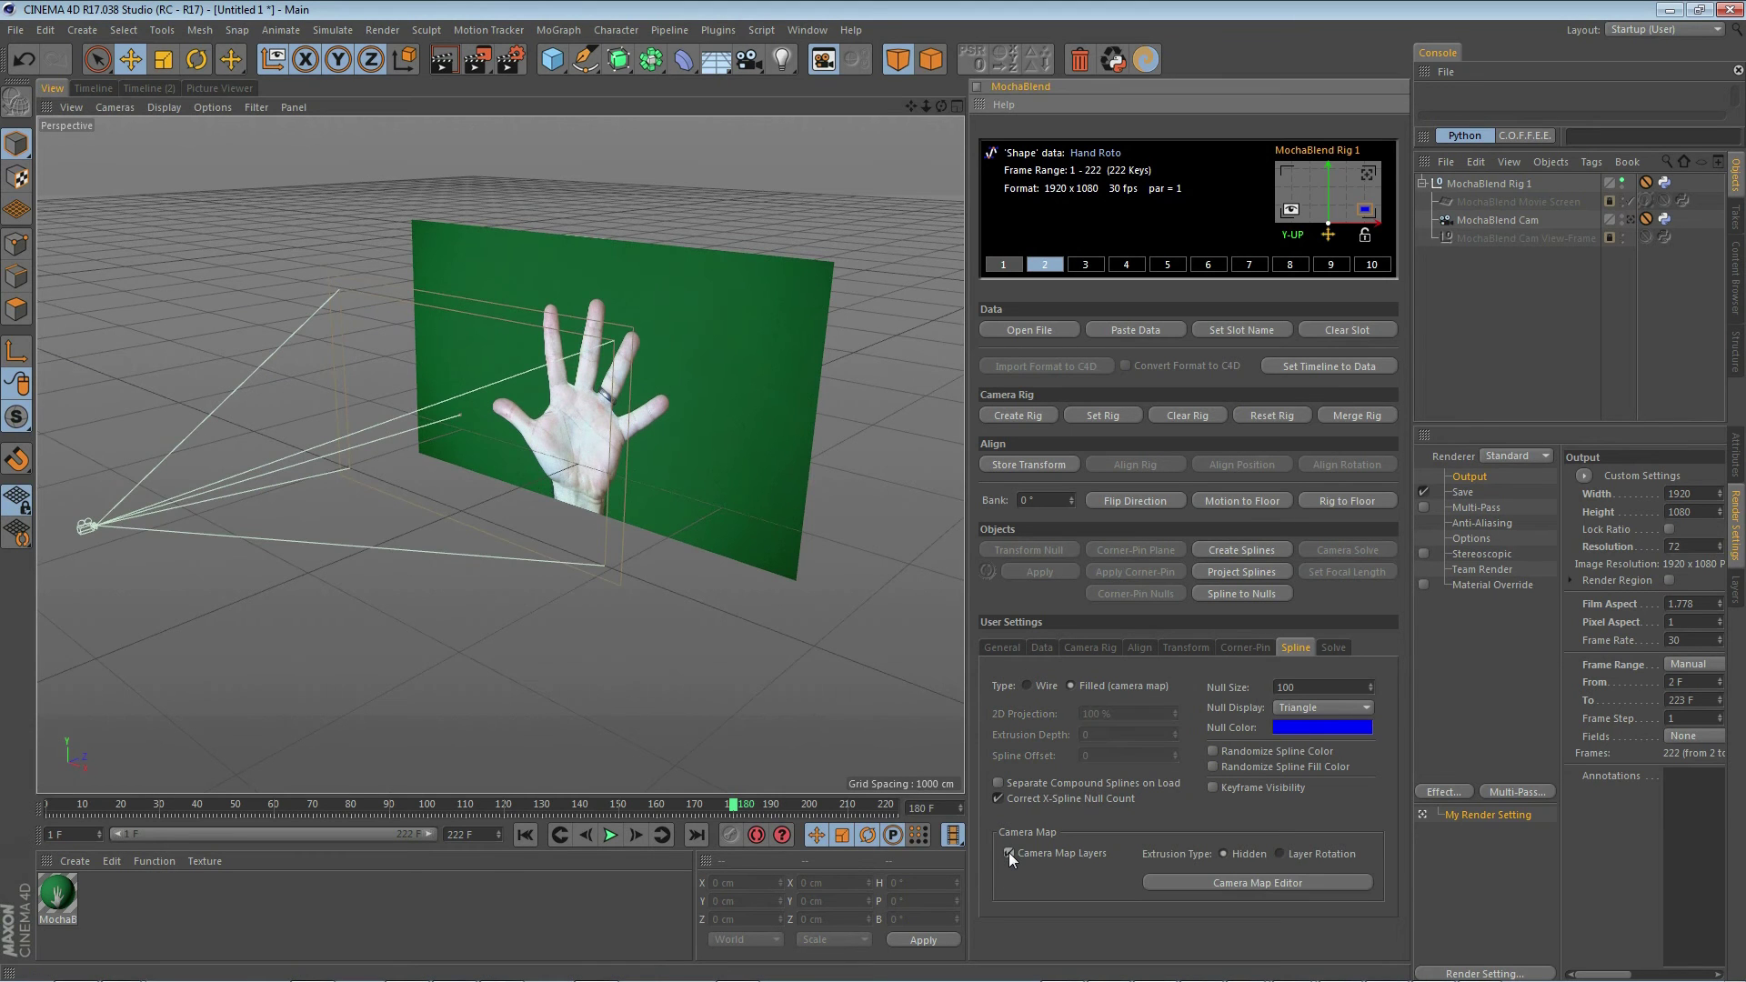
pyautogui.click(1280, 549)
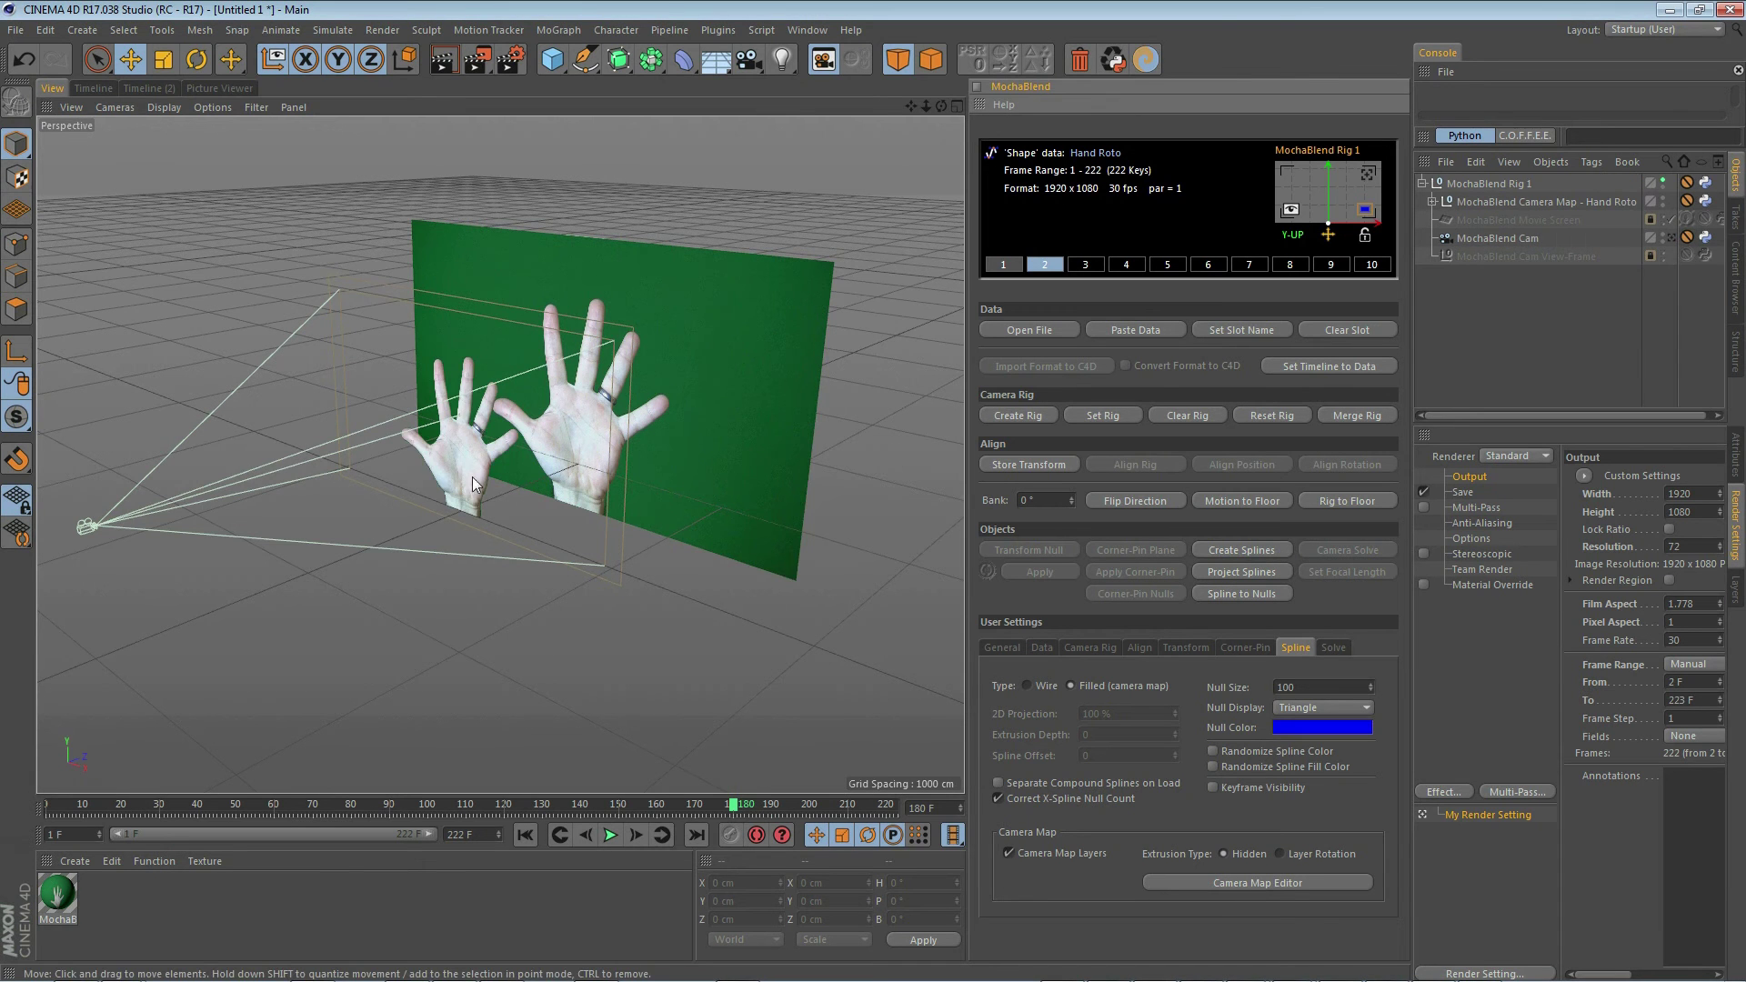
# Step: Scrub and play the timeline in perspective to check how the camera-mapped hand layer follows the footage
pyautogui.scroll(3, 485, 471)
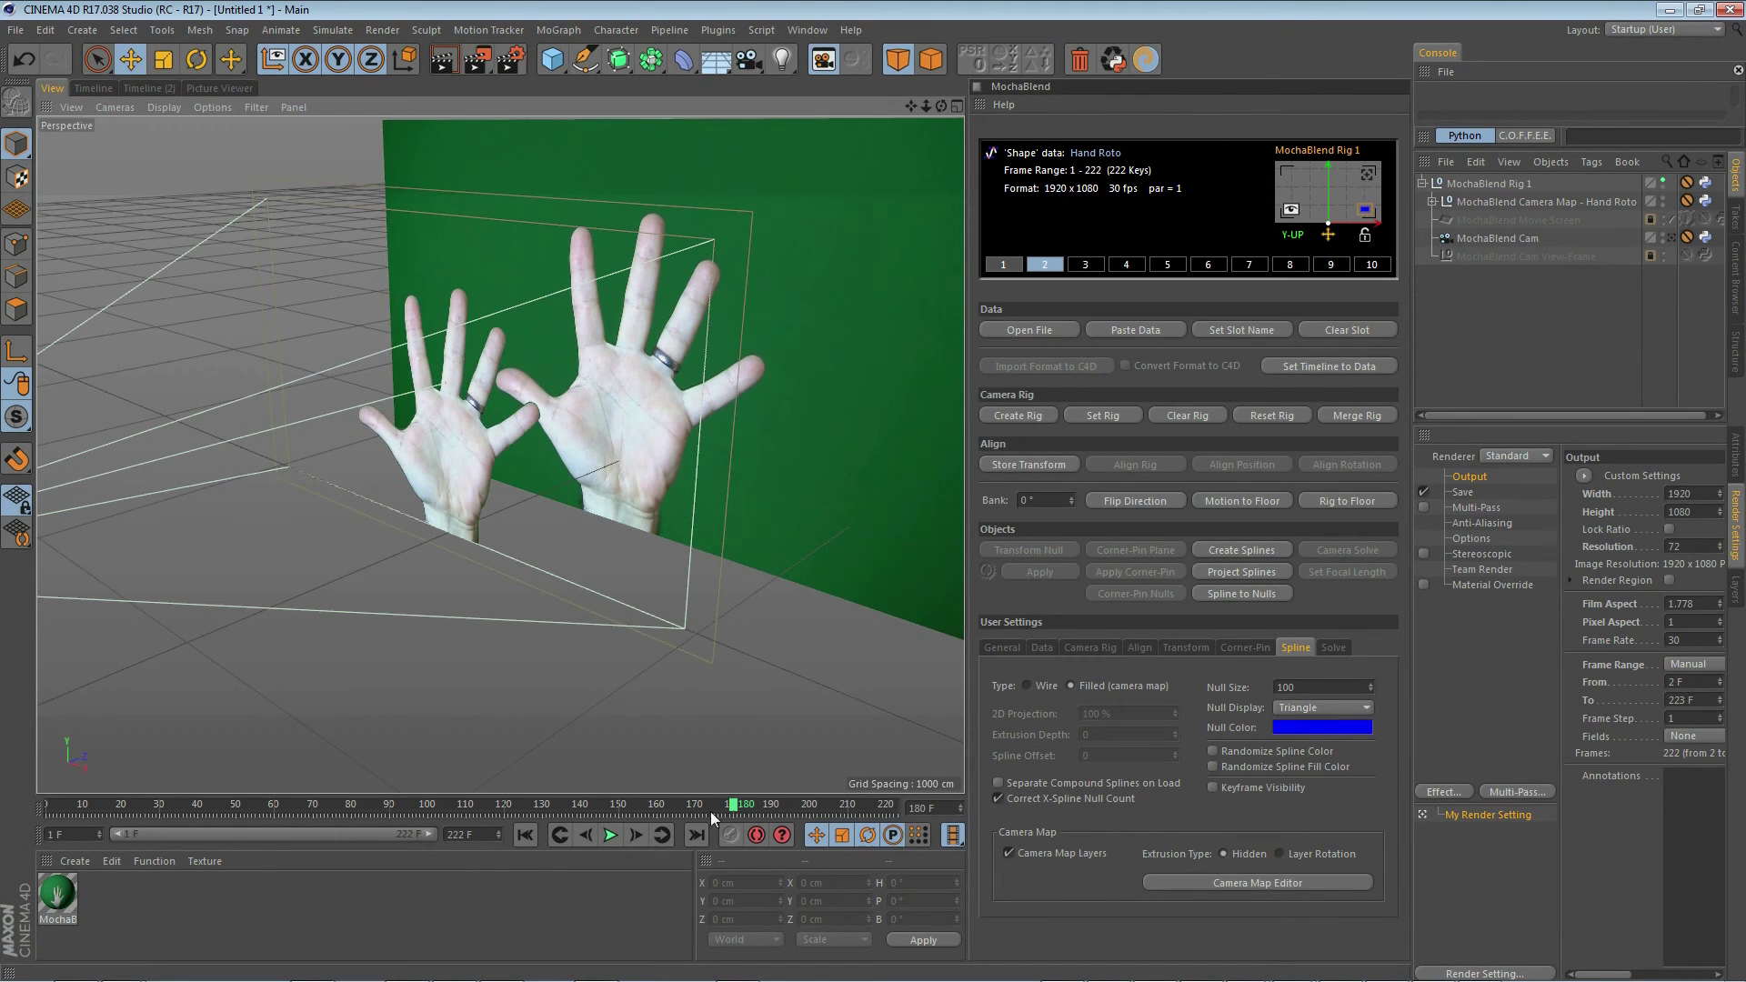
pyautogui.moveTo(734, 806); pyautogui.dragTo(445, 800)
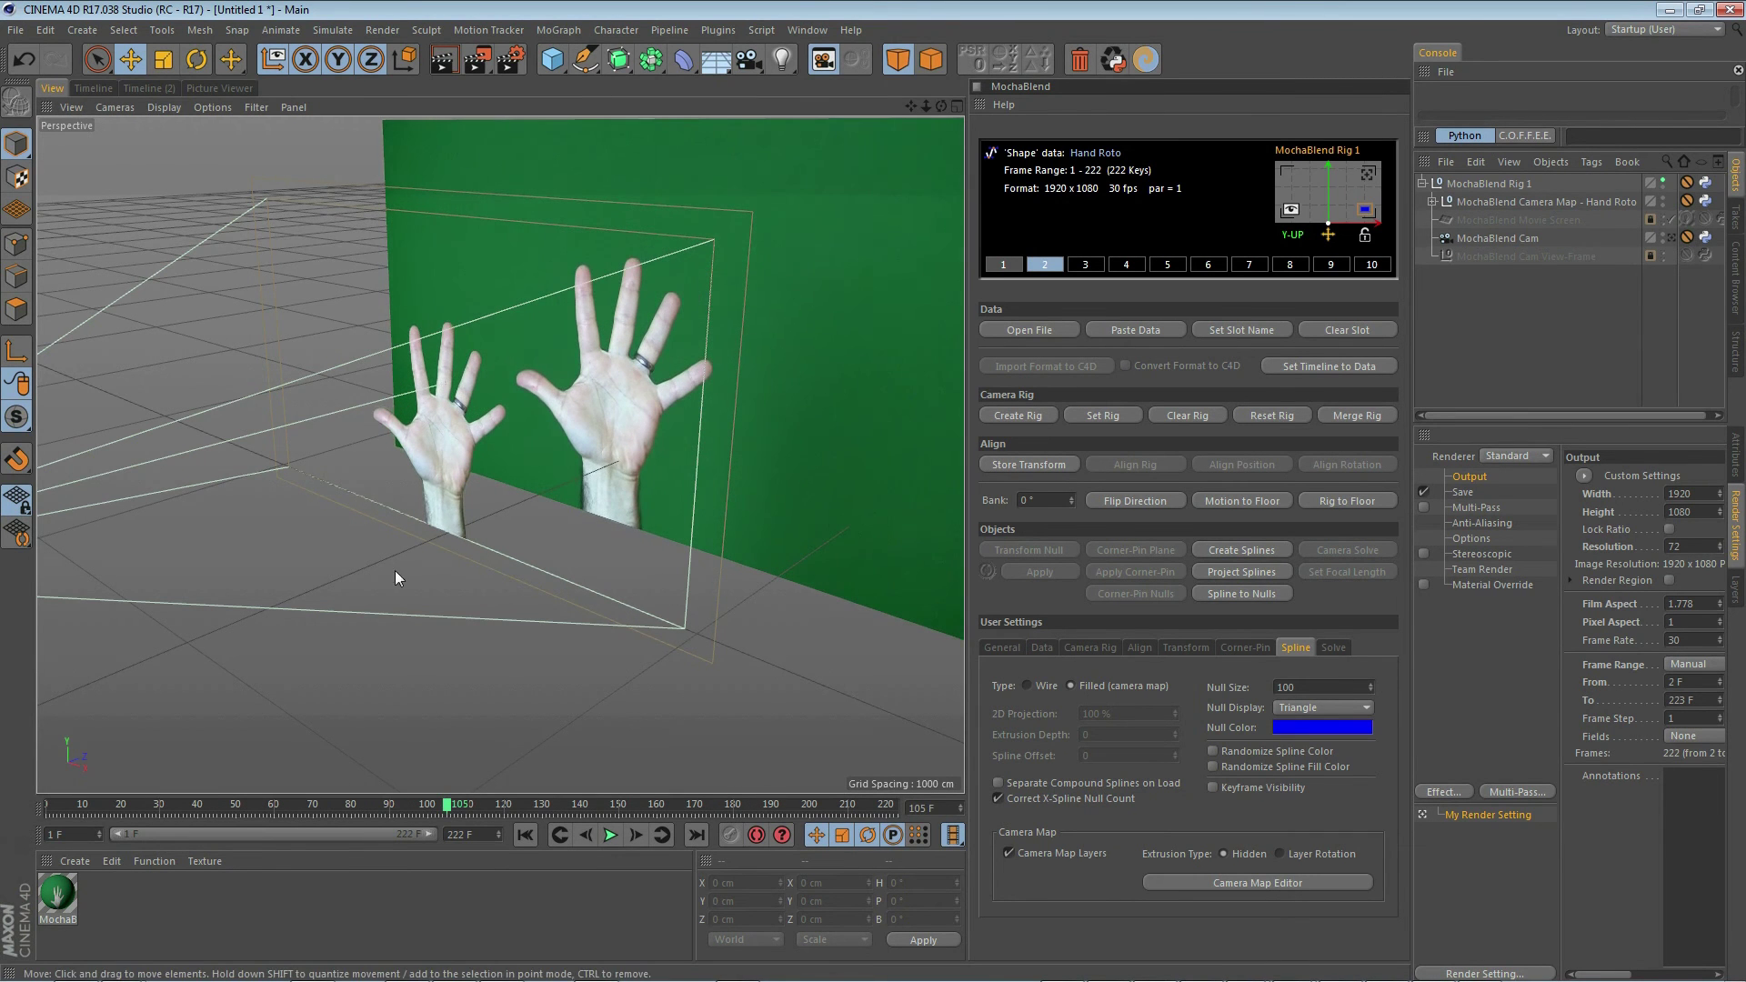
pyautogui.scroll(5, 402, 501)
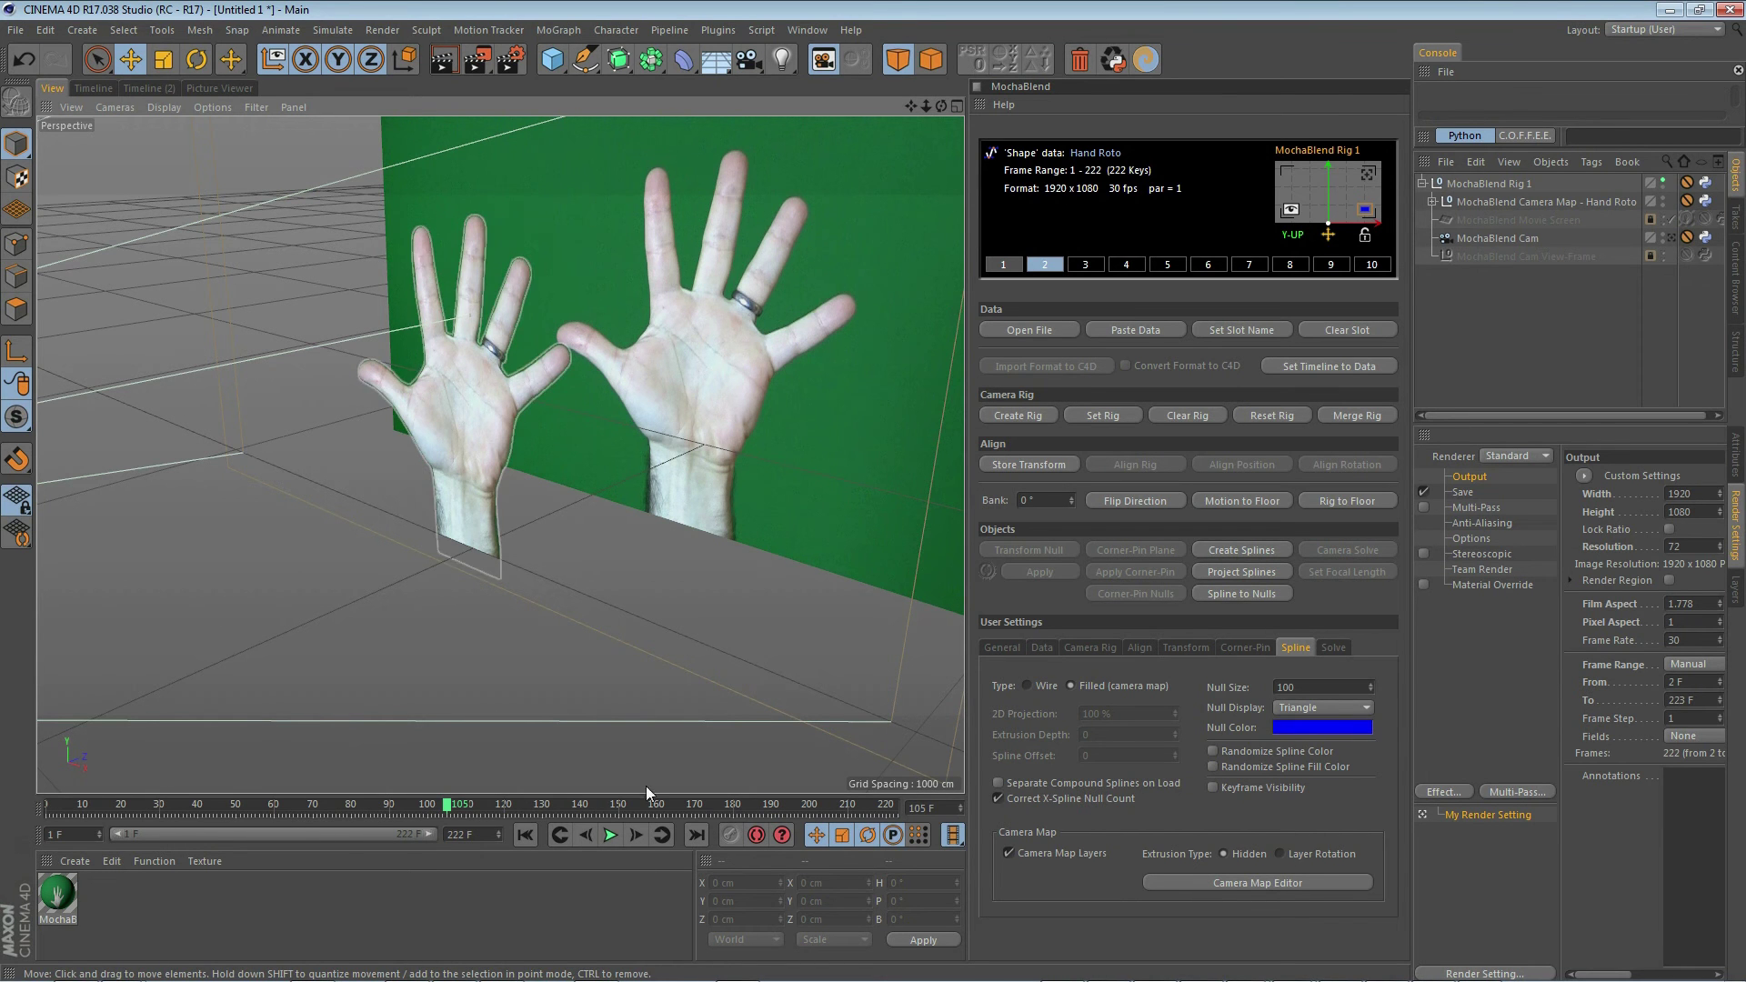
pyautogui.moveTo(454, 809); pyautogui.dragTo(424, 842)
pyautogui.press('F8')
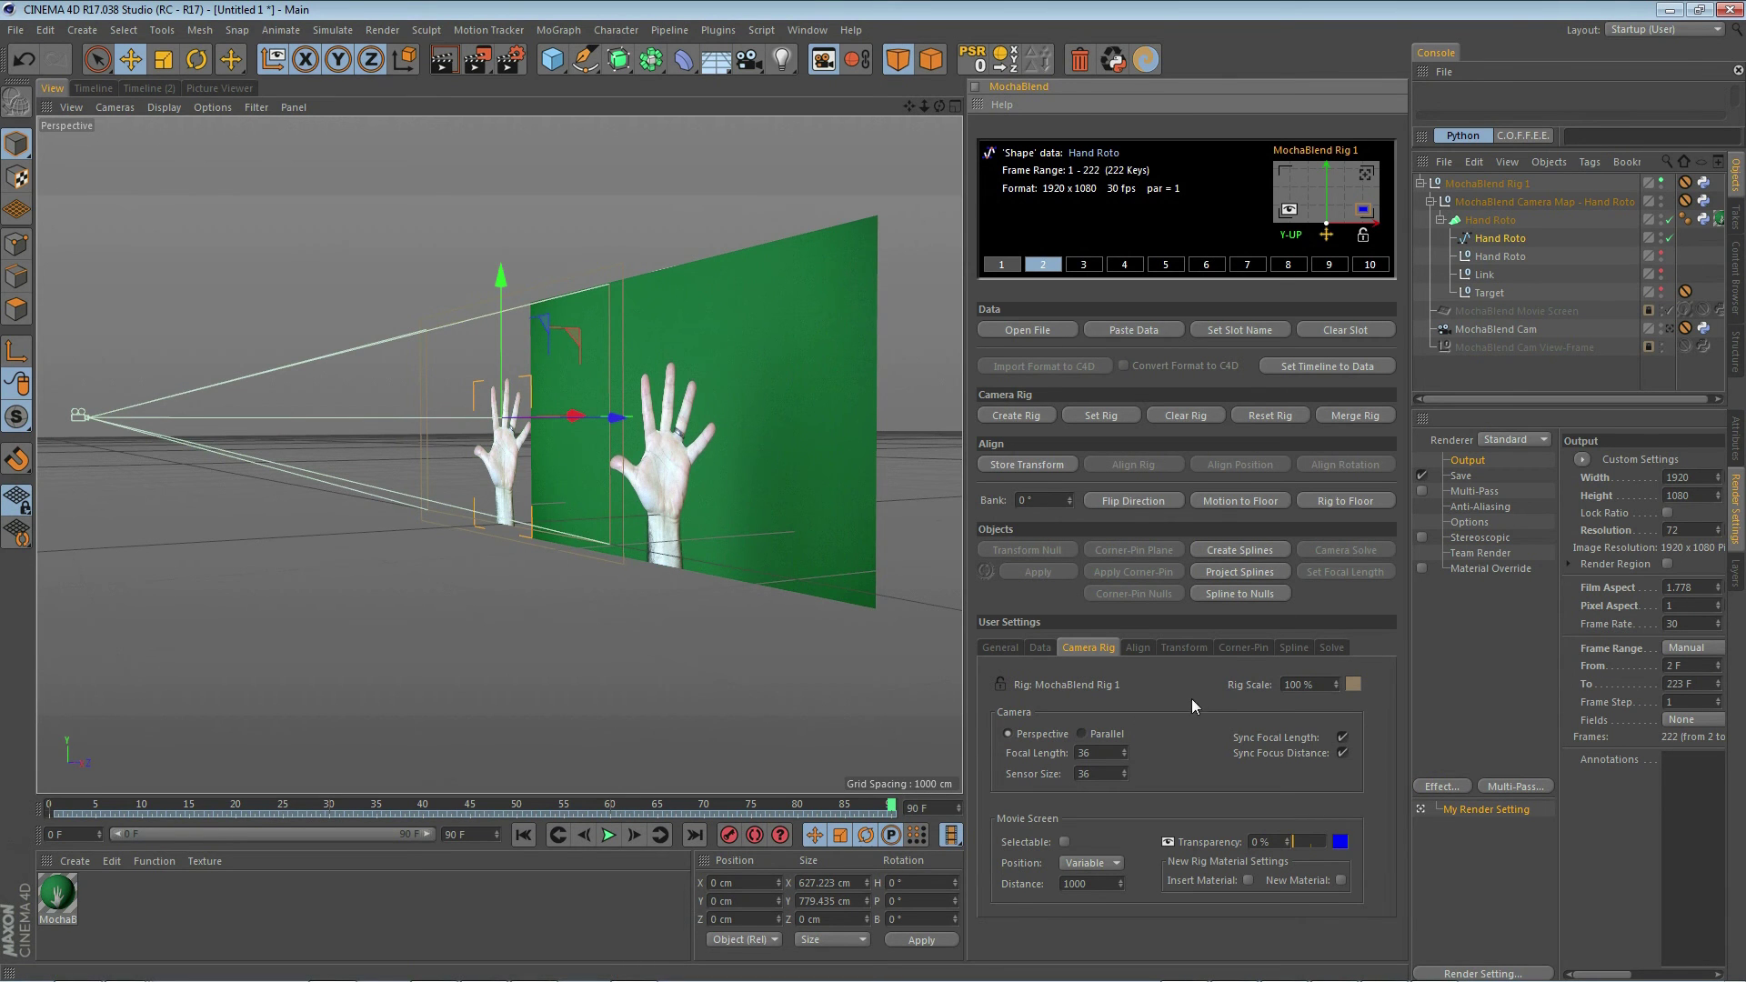
# Step: Add a null under MochaBlend Rig 1 and move it in front of the hand layer, at about Y -83.5 cm and Z -443.7 cm
pyautogui.click(1296, 647)
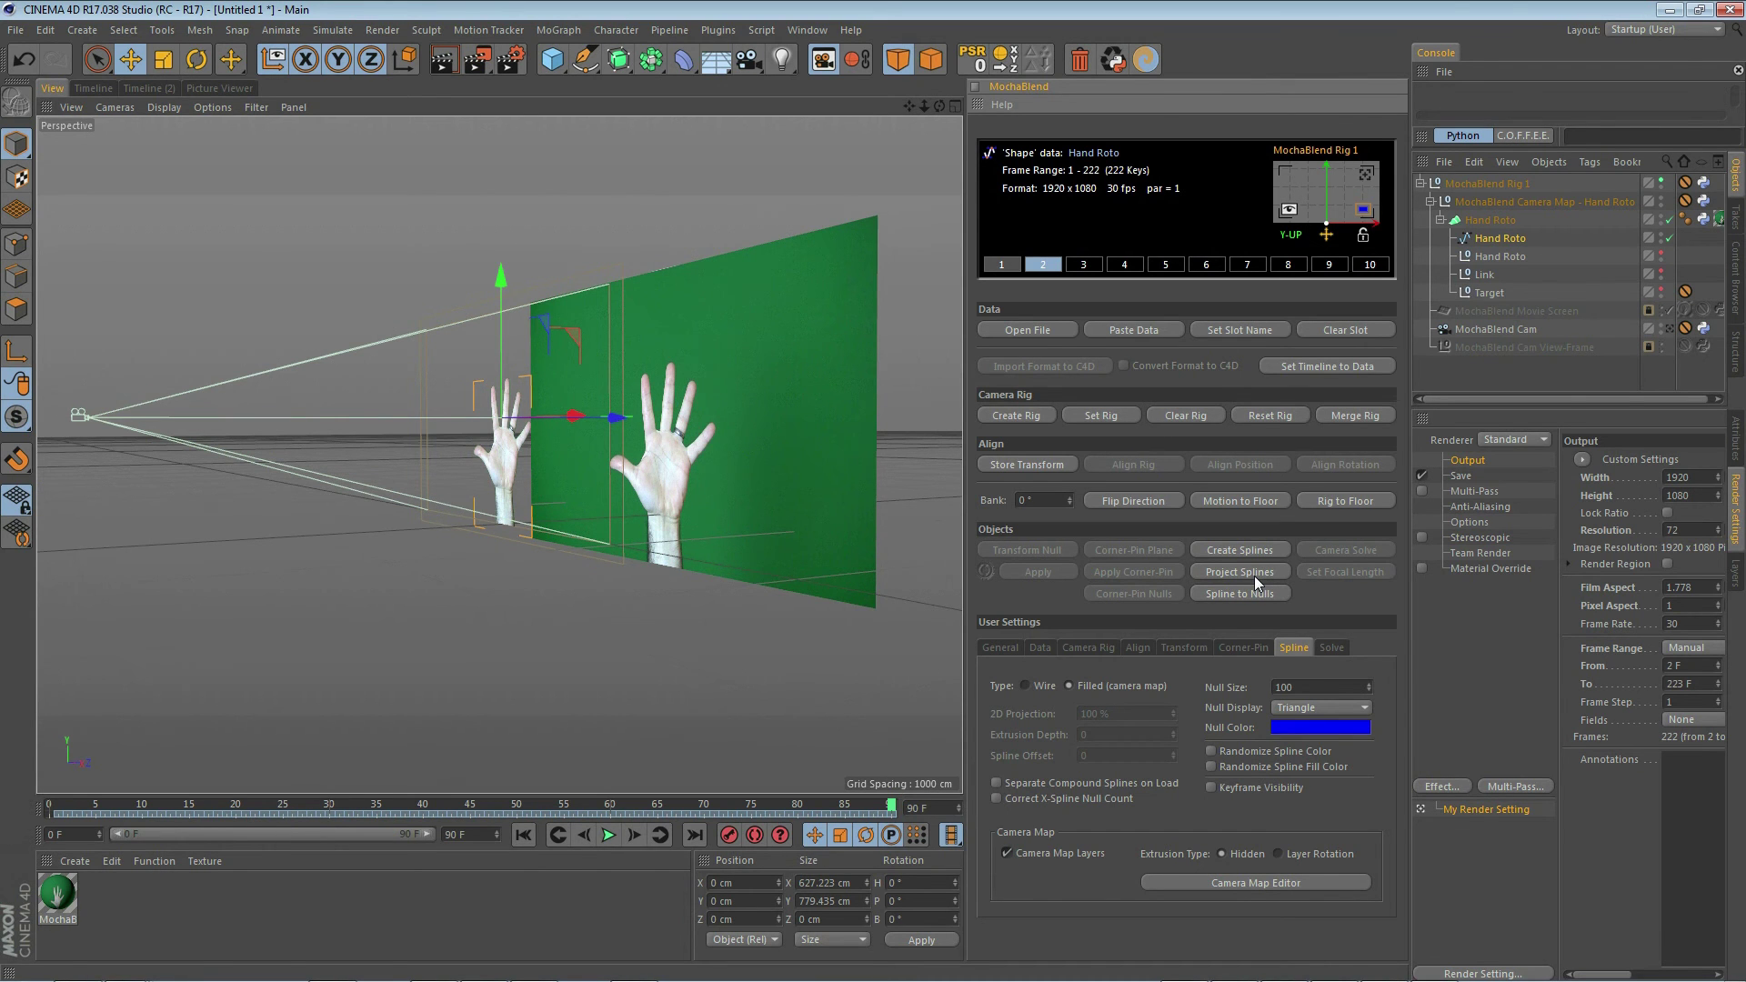
pyautogui.click(552, 59)
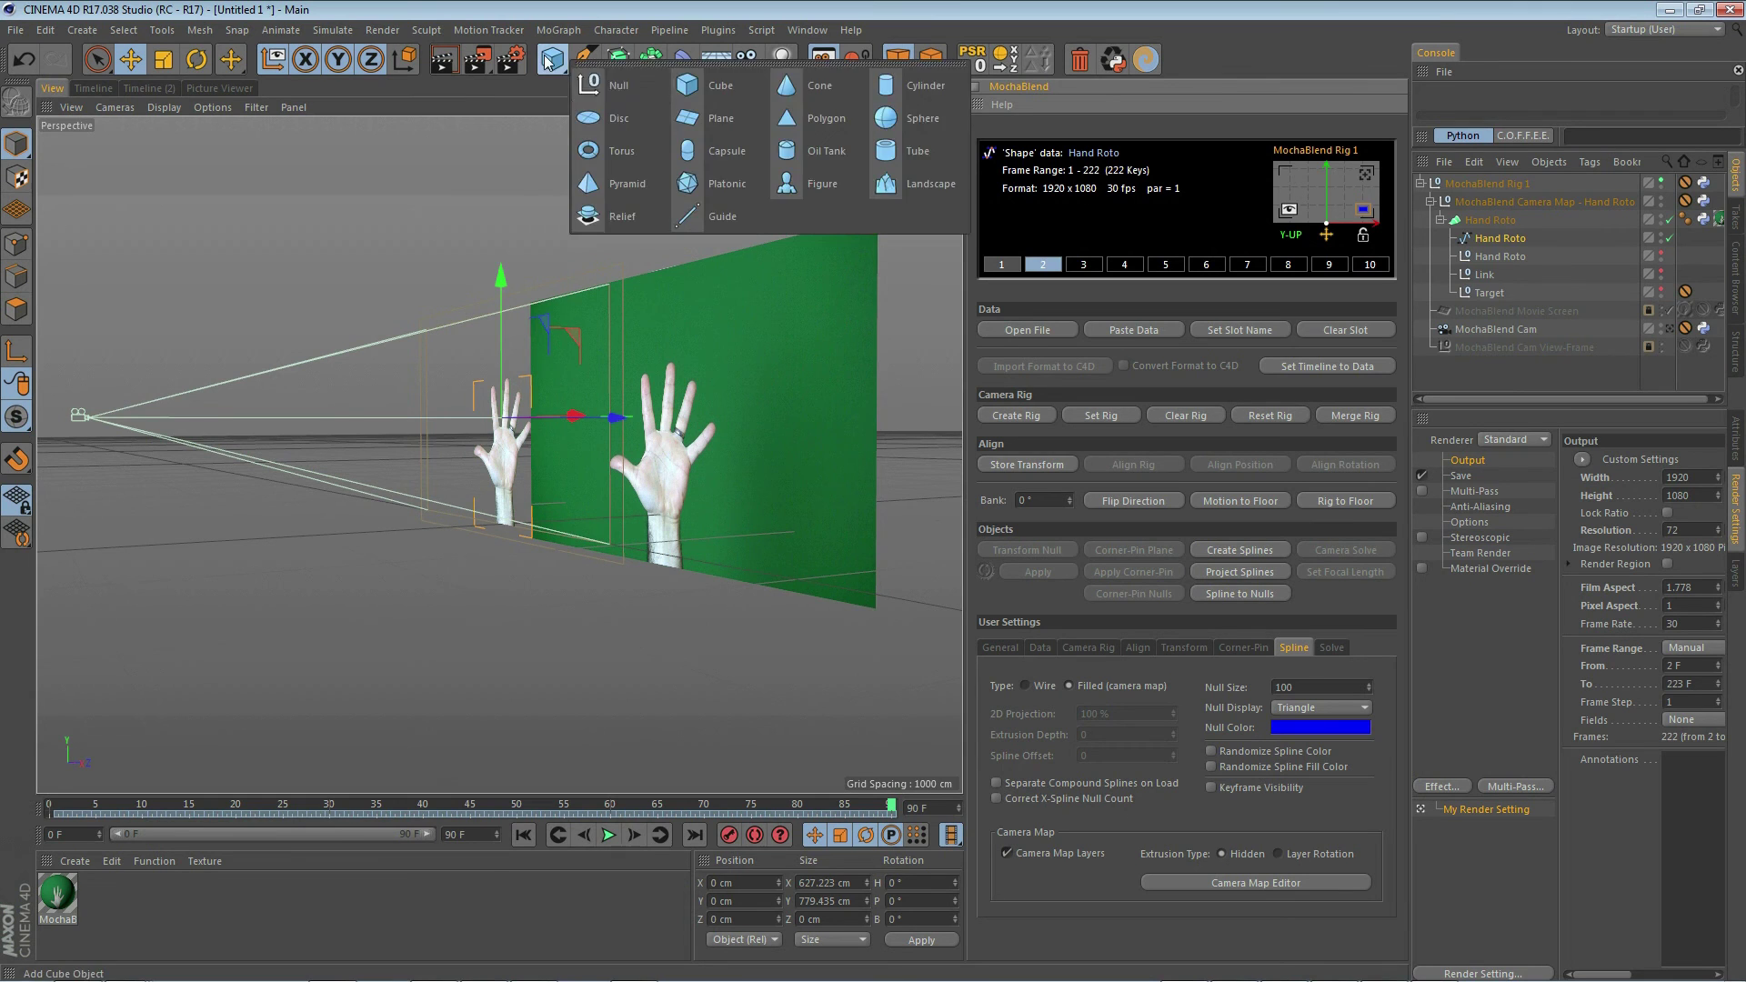
pyautogui.click(619, 91)
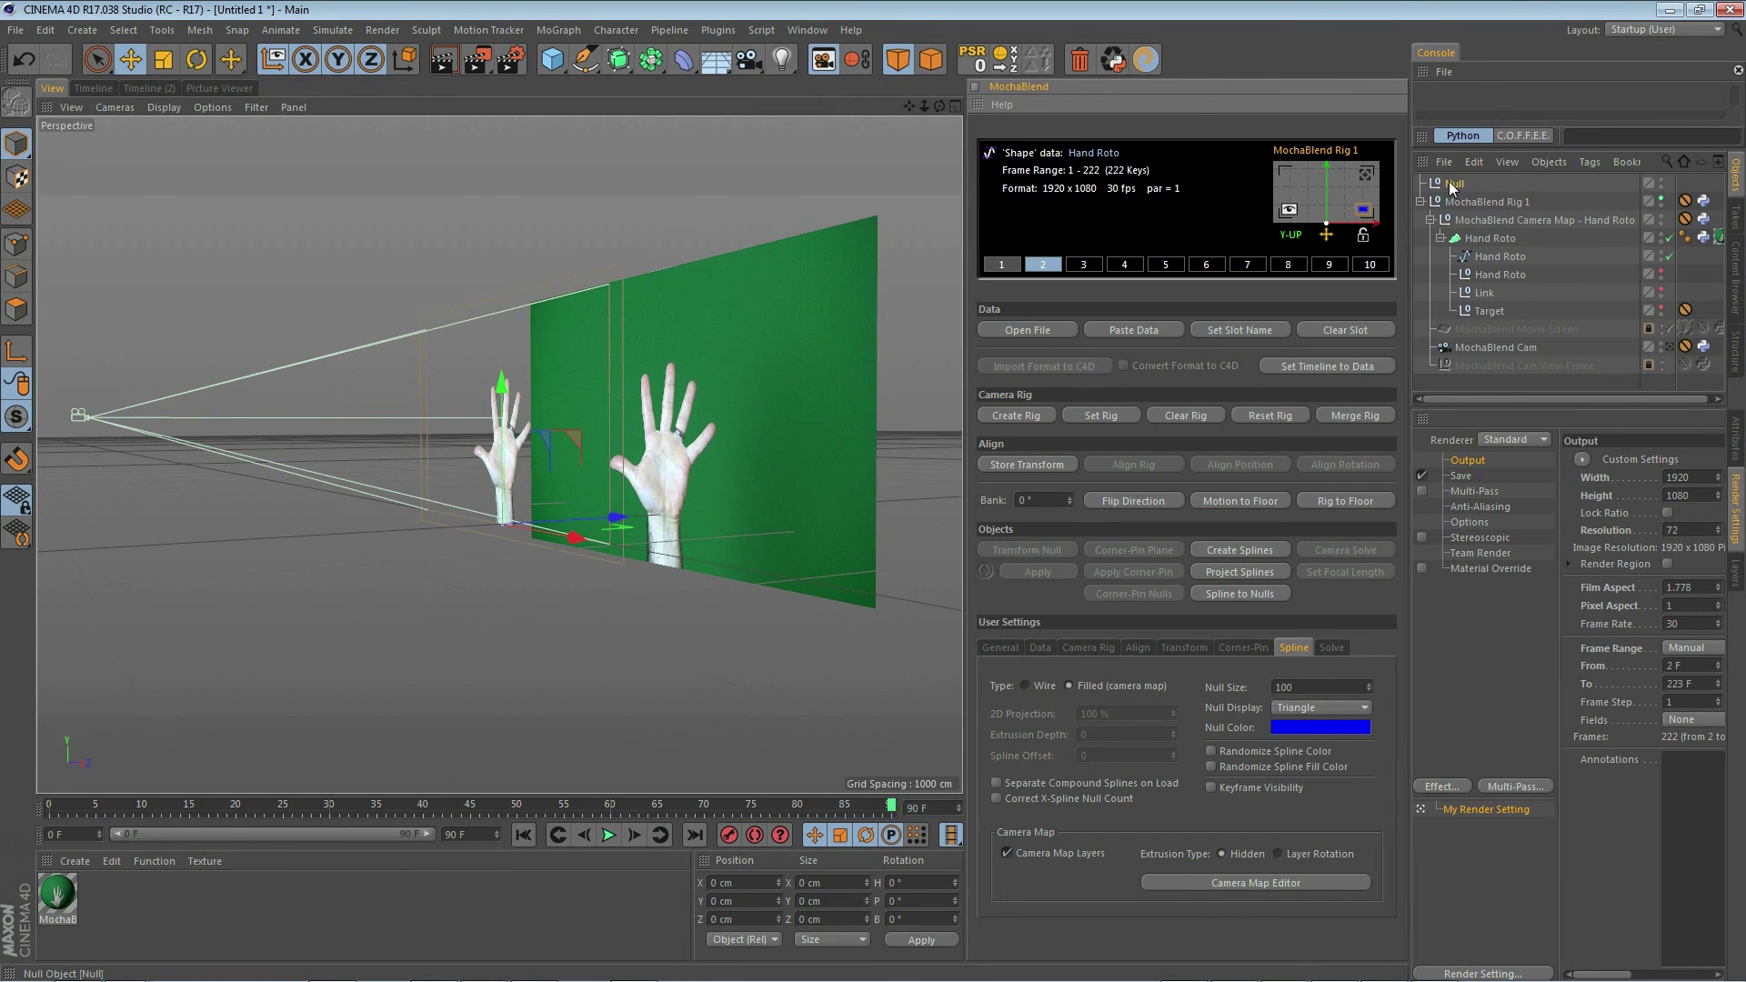
pyautogui.moveTo(1452, 187); pyautogui.dragTo(1474, 206)
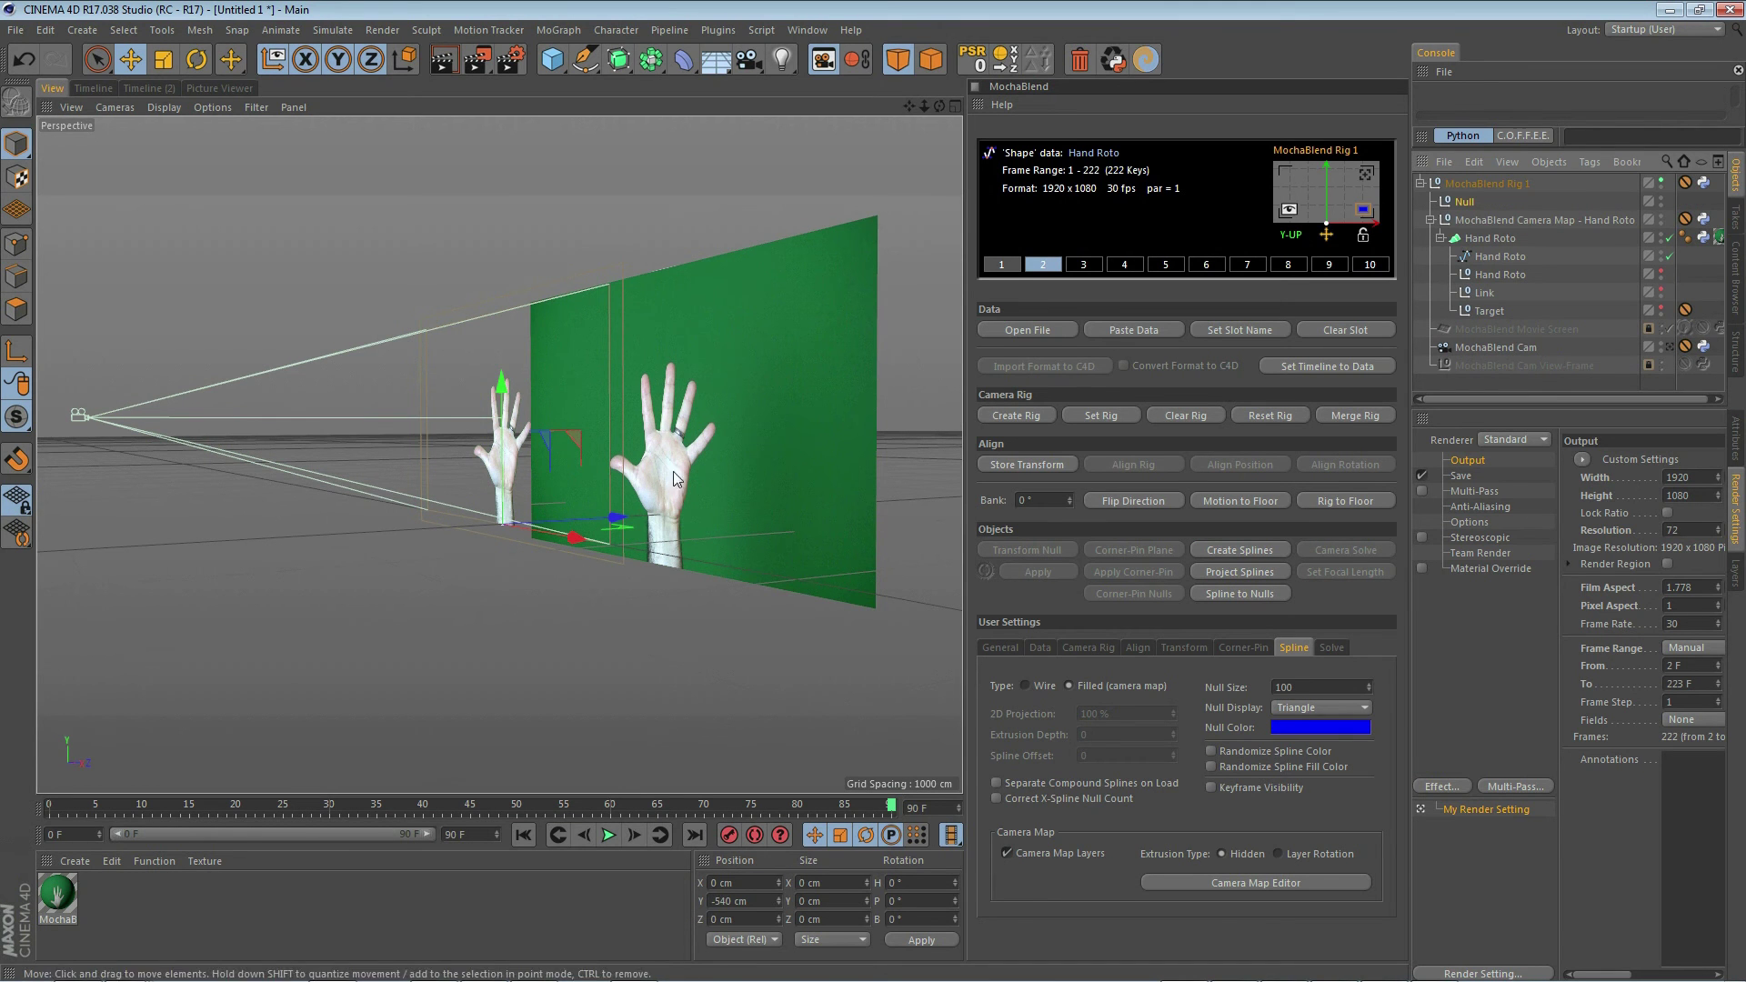
pyautogui.moveTo(501, 390); pyautogui.dragTo(482, 300)
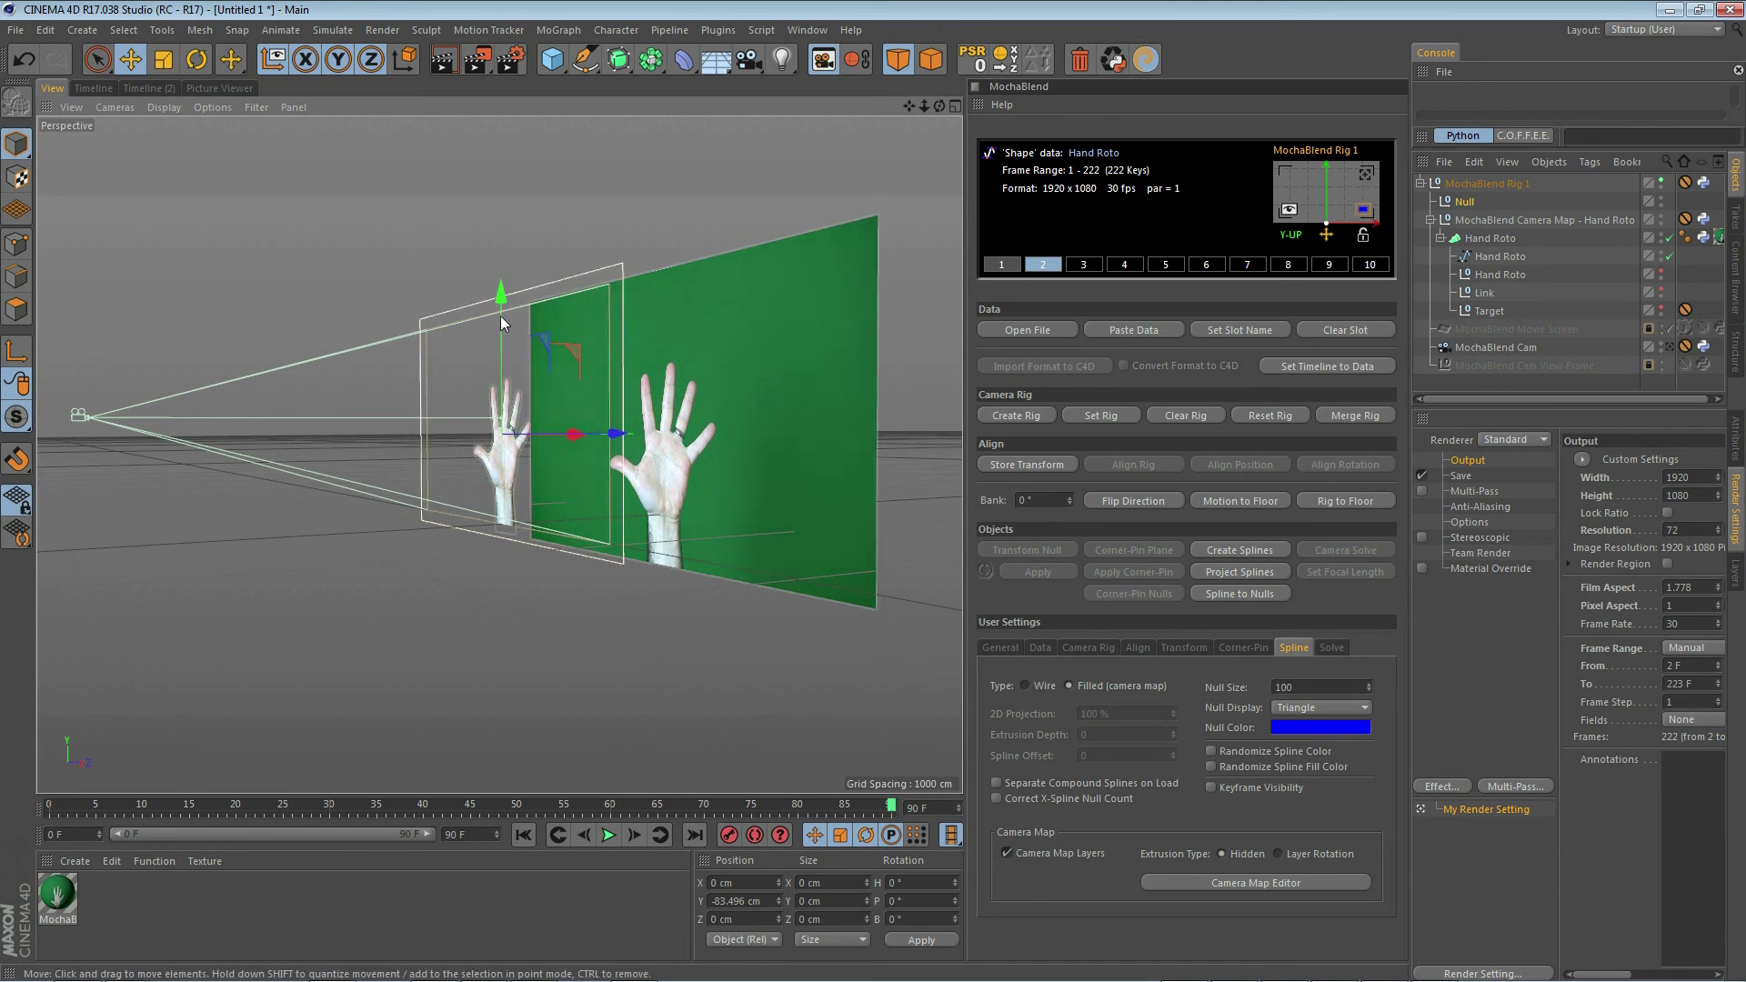
pyautogui.moveTo(618, 431); pyautogui.dragTo(503, 641)
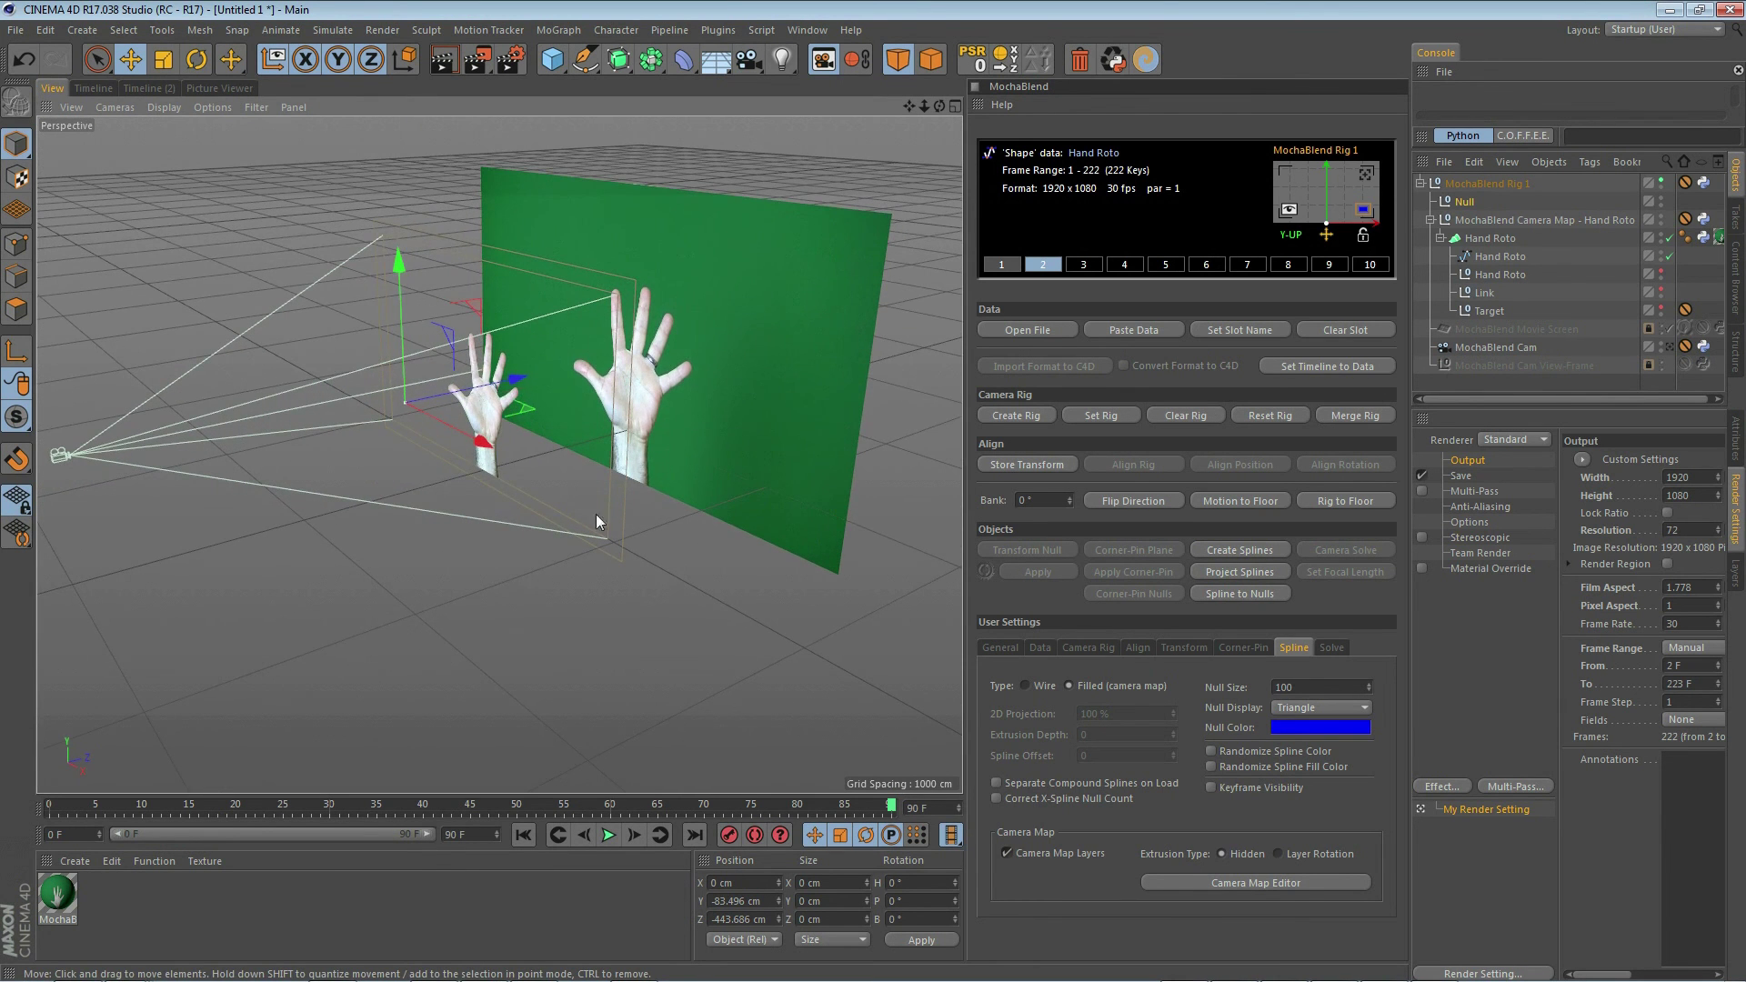
# Step: Project the Hand Roto splines onto the null's plane, inspect the extra hand layer, and delete its camera map group
pyautogui.click(1242, 571)
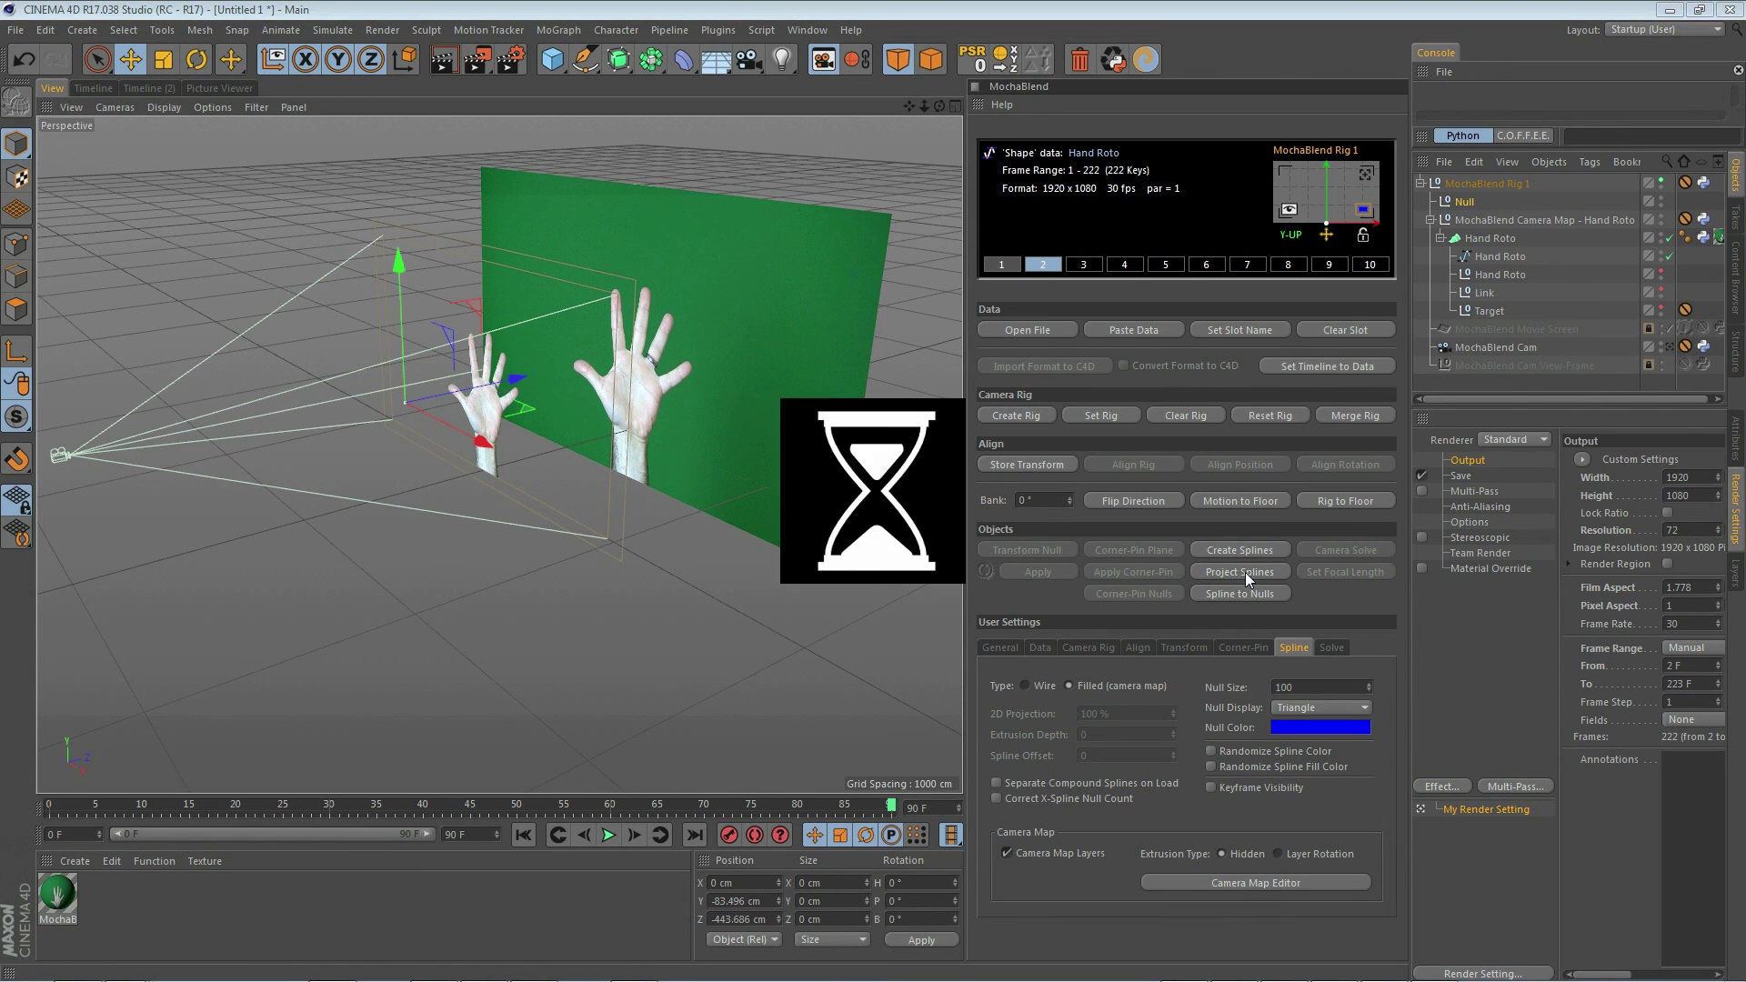
pyautogui.scroll(5, 391, 430)
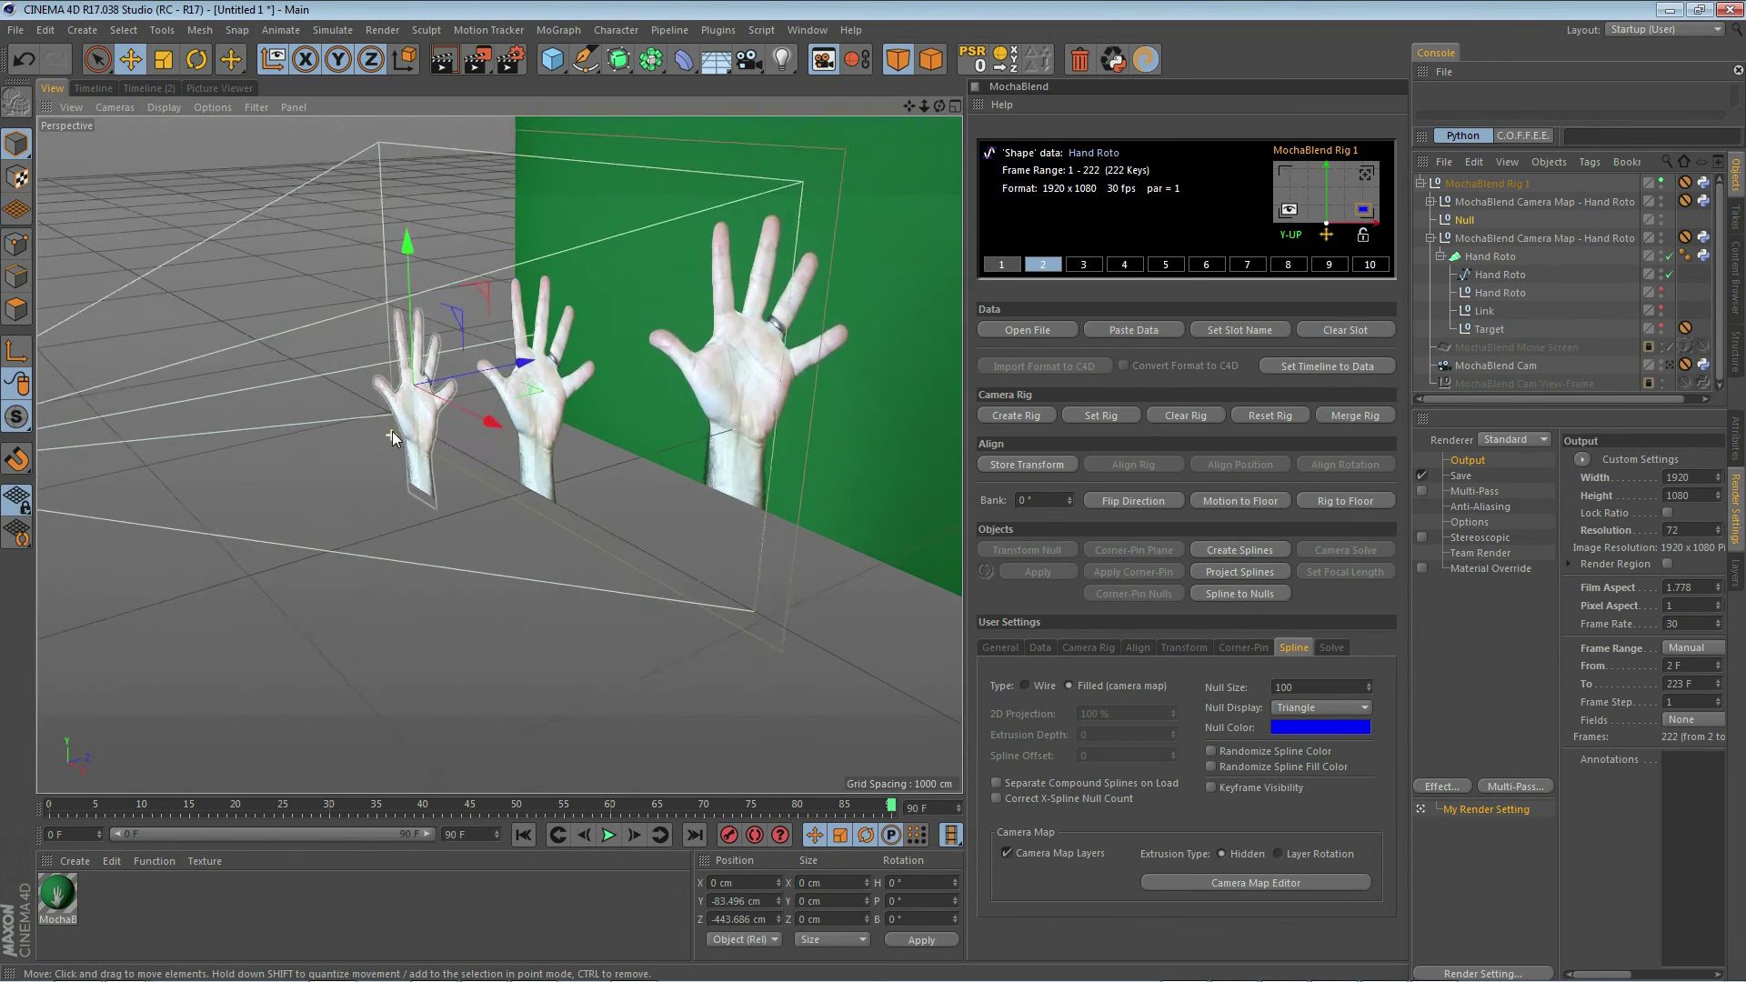
pyautogui.moveTo(549, 596)
pyautogui.keyDown('alt'); pyautogui.mouseDown()
pyautogui.moveTo(435, 578)
pyautogui.moveTo(571, 587)
pyautogui.moveTo(520, 600)
pyautogui.mouseUp(); pyautogui.keyUp('alt')
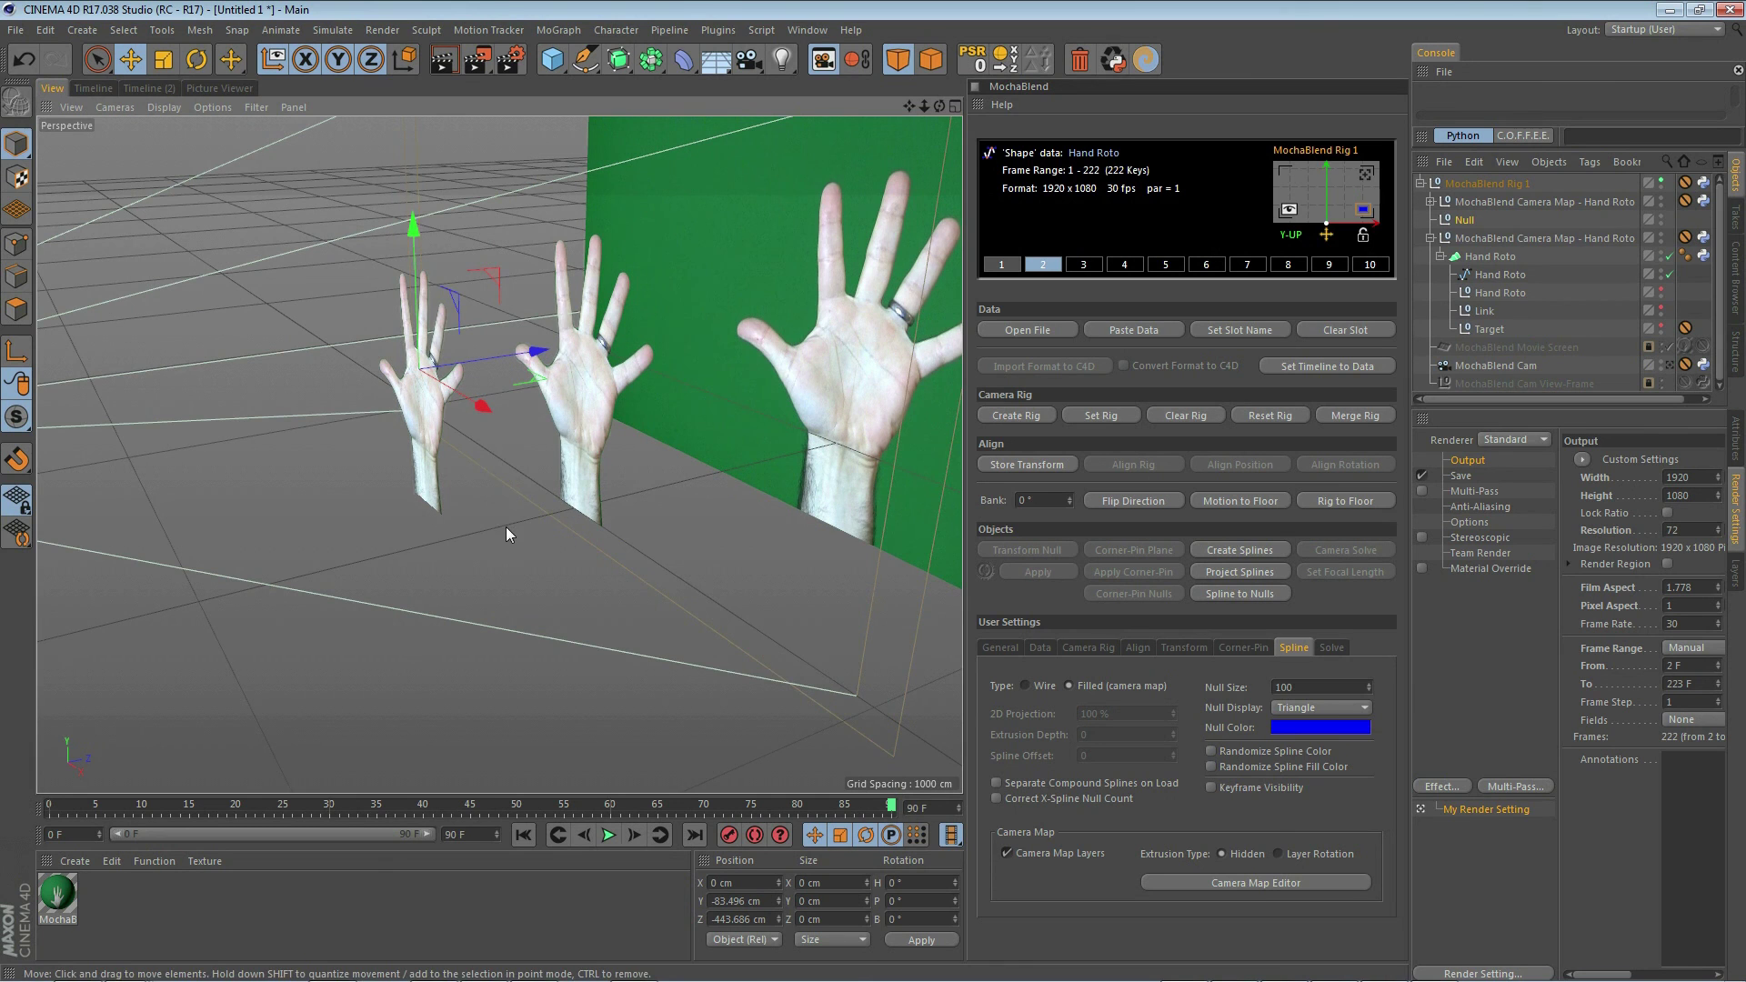
pyautogui.click(1501, 202)
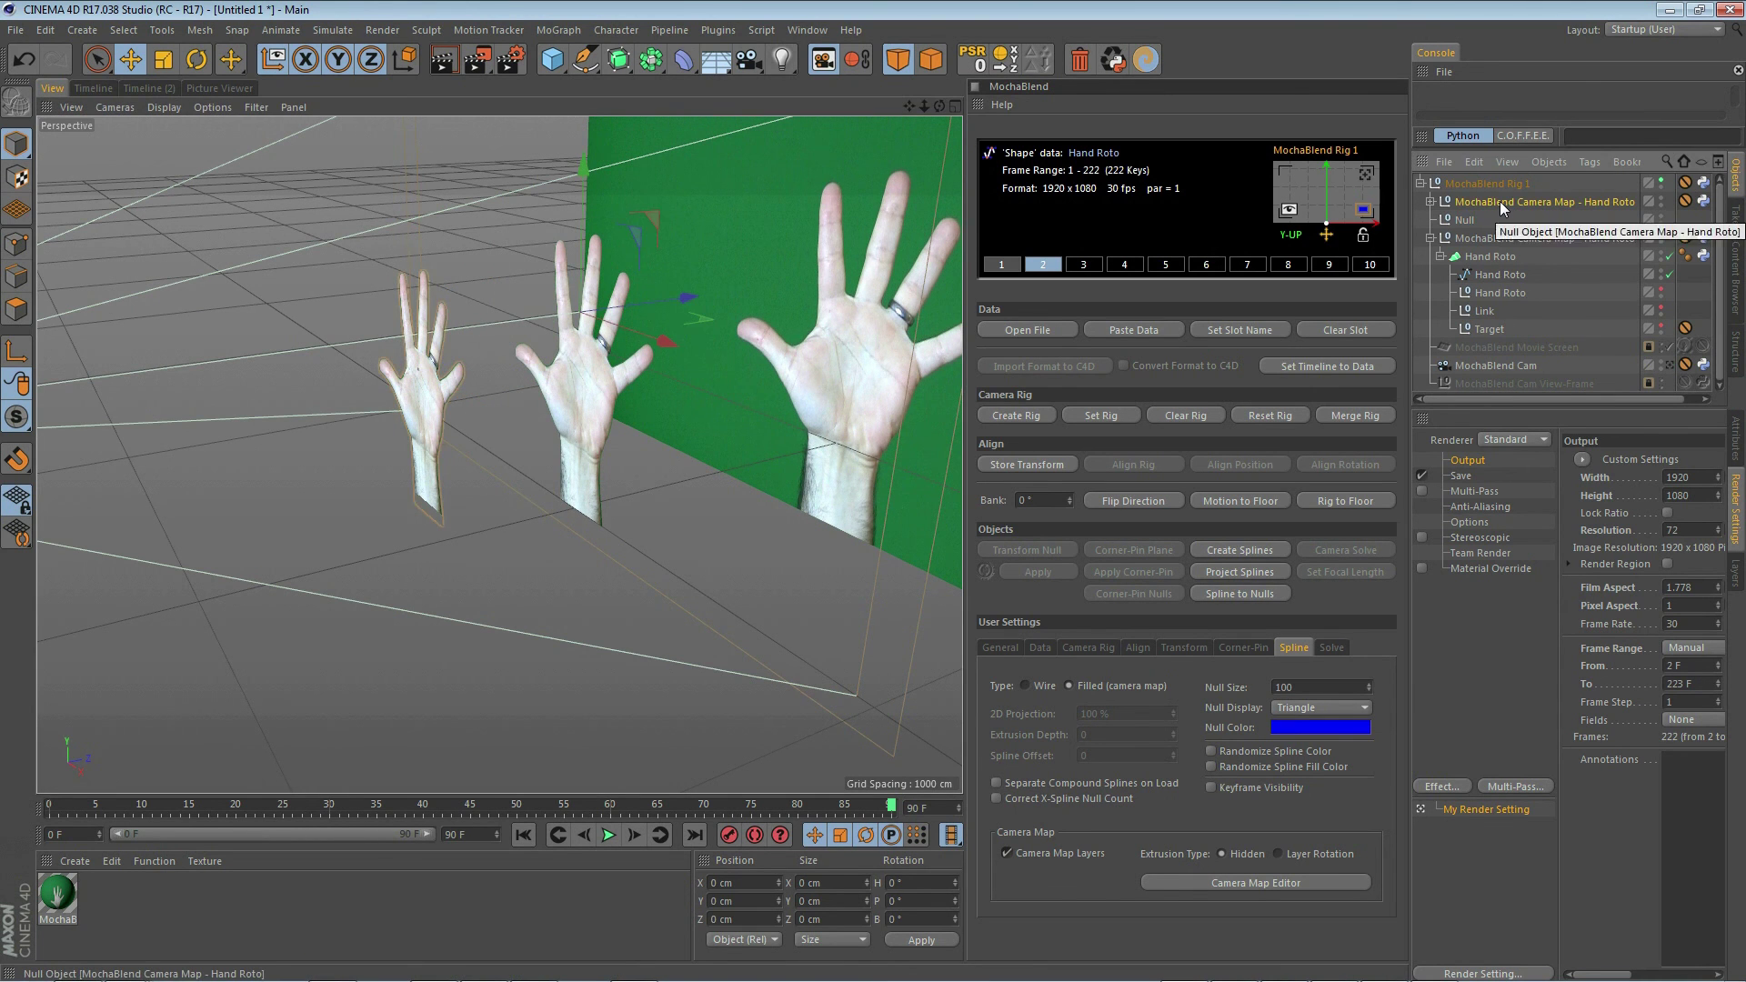
pyautogui.press('Delete')
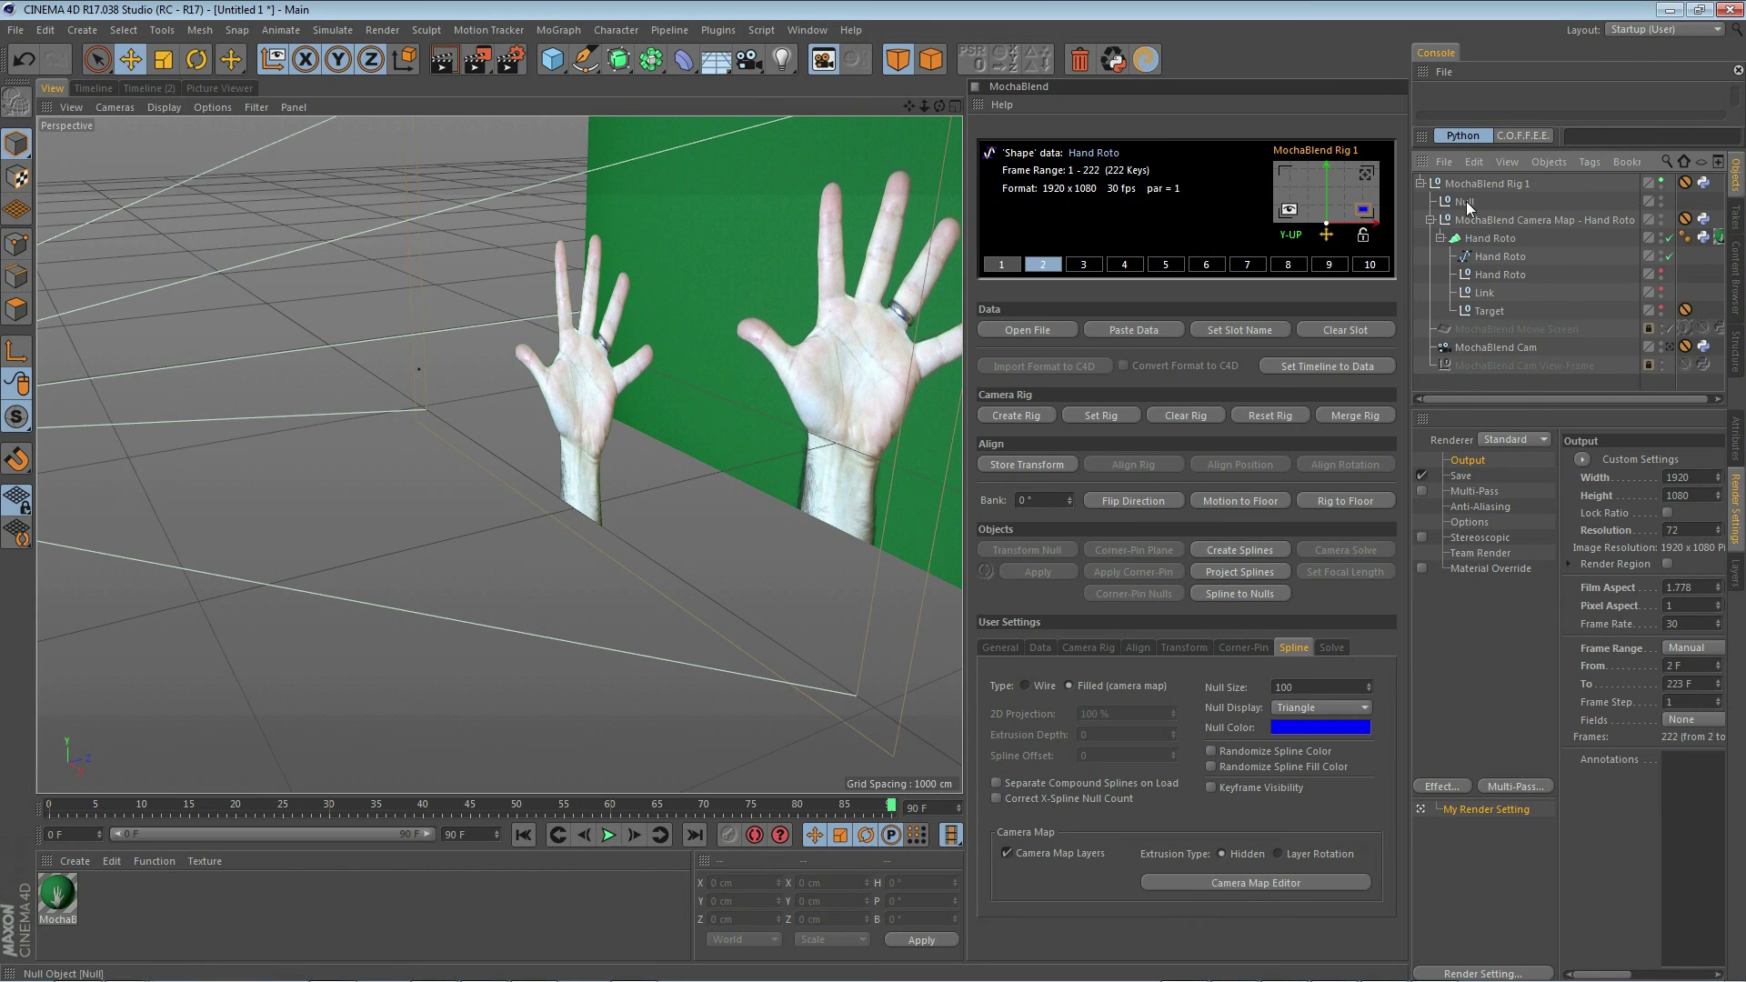
# Step: Tilt the null to a pitch of about -41.4° and project the Hand Roto splines onto its plane
pyautogui.click(1466, 200)
pyautogui.press('r')
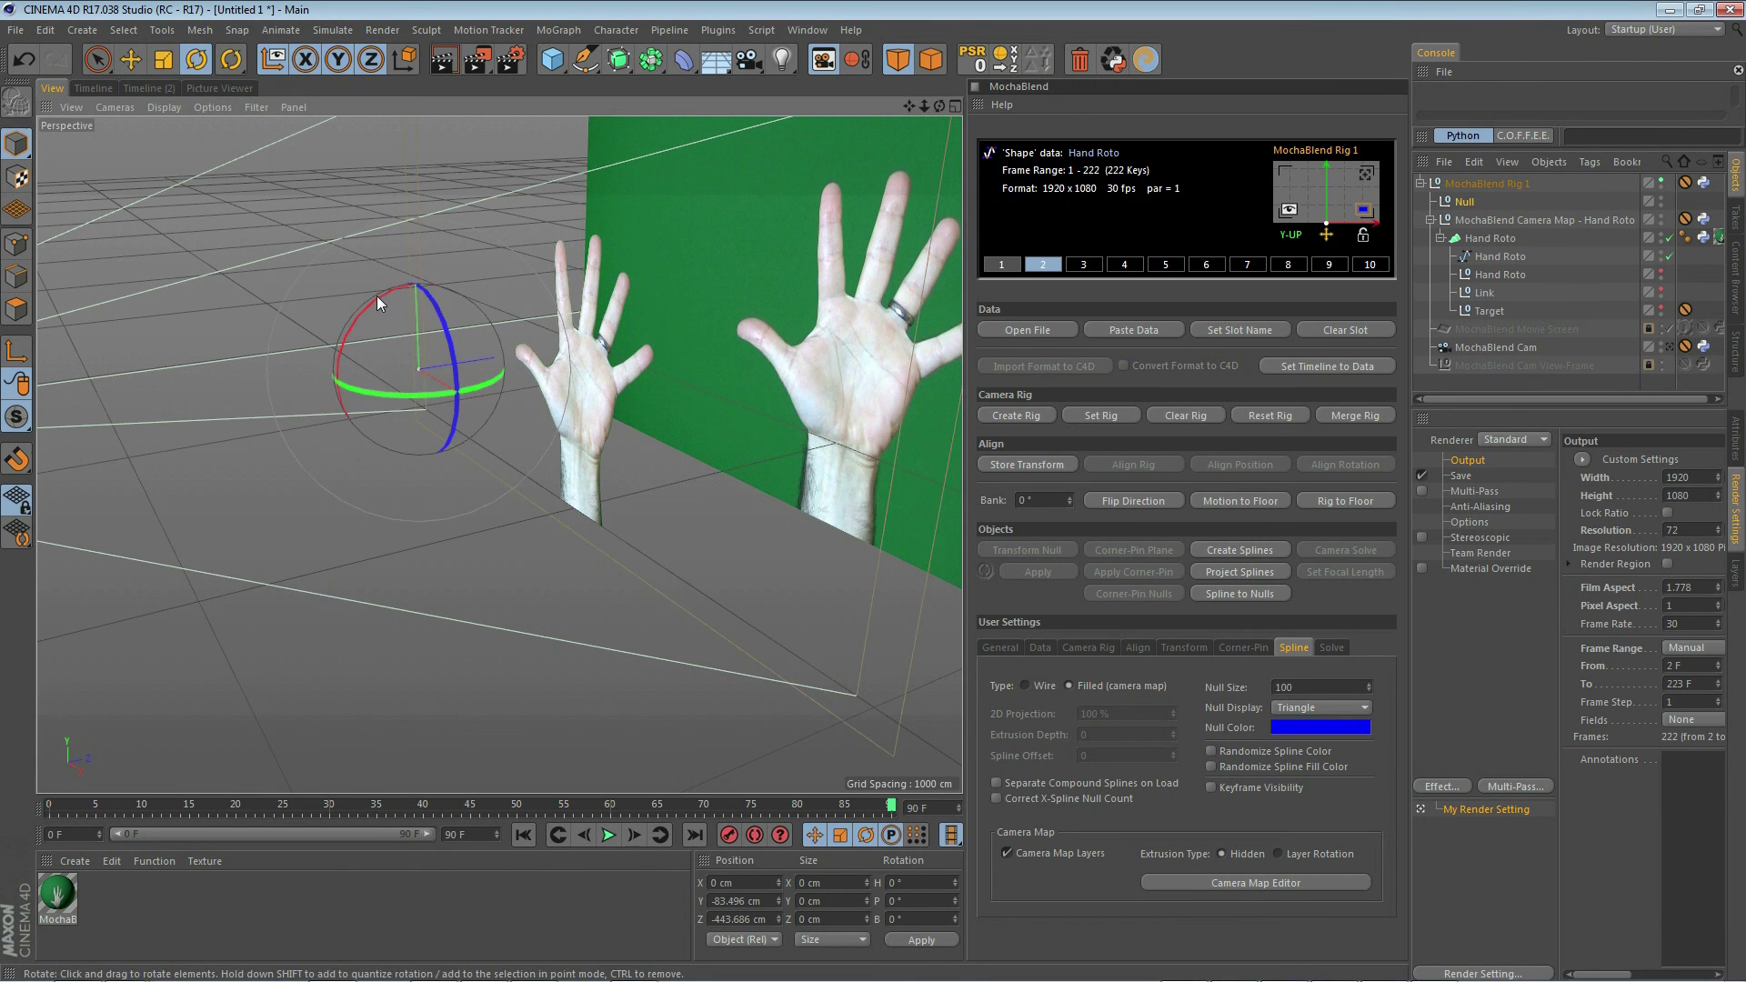
pyautogui.moveTo(369, 298); pyautogui.dragTo(429, 302)
pyautogui.press('e')
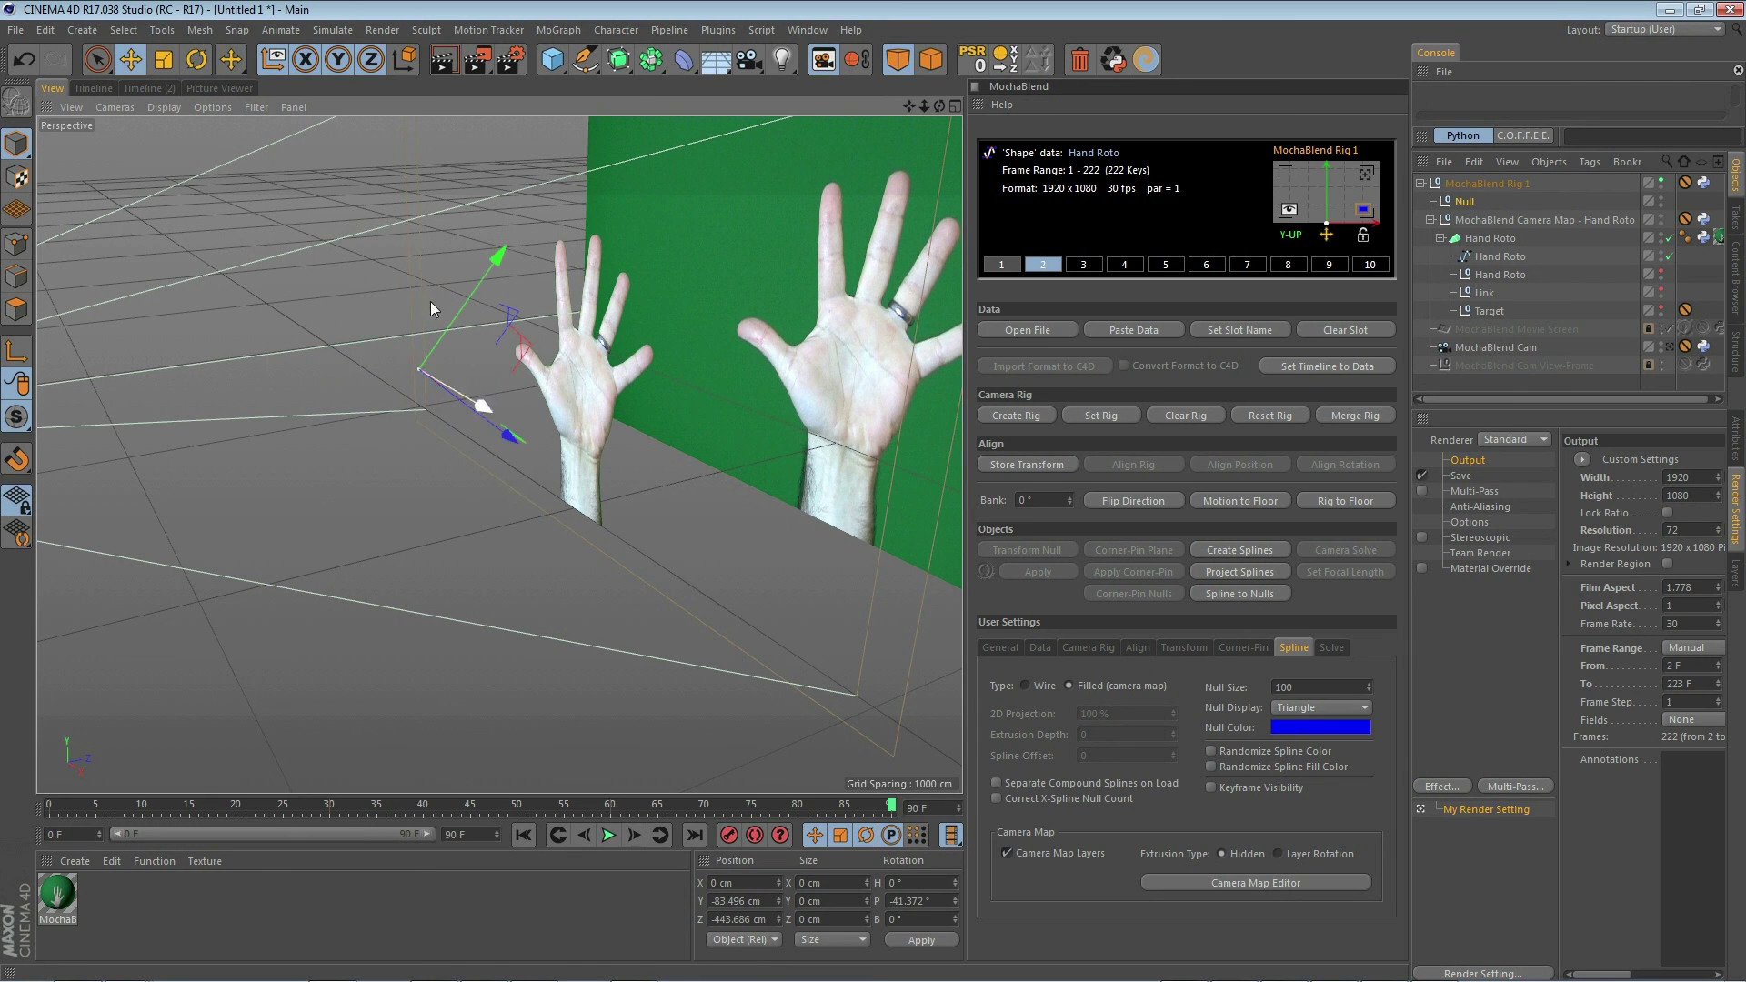
pyautogui.click(1242, 571)
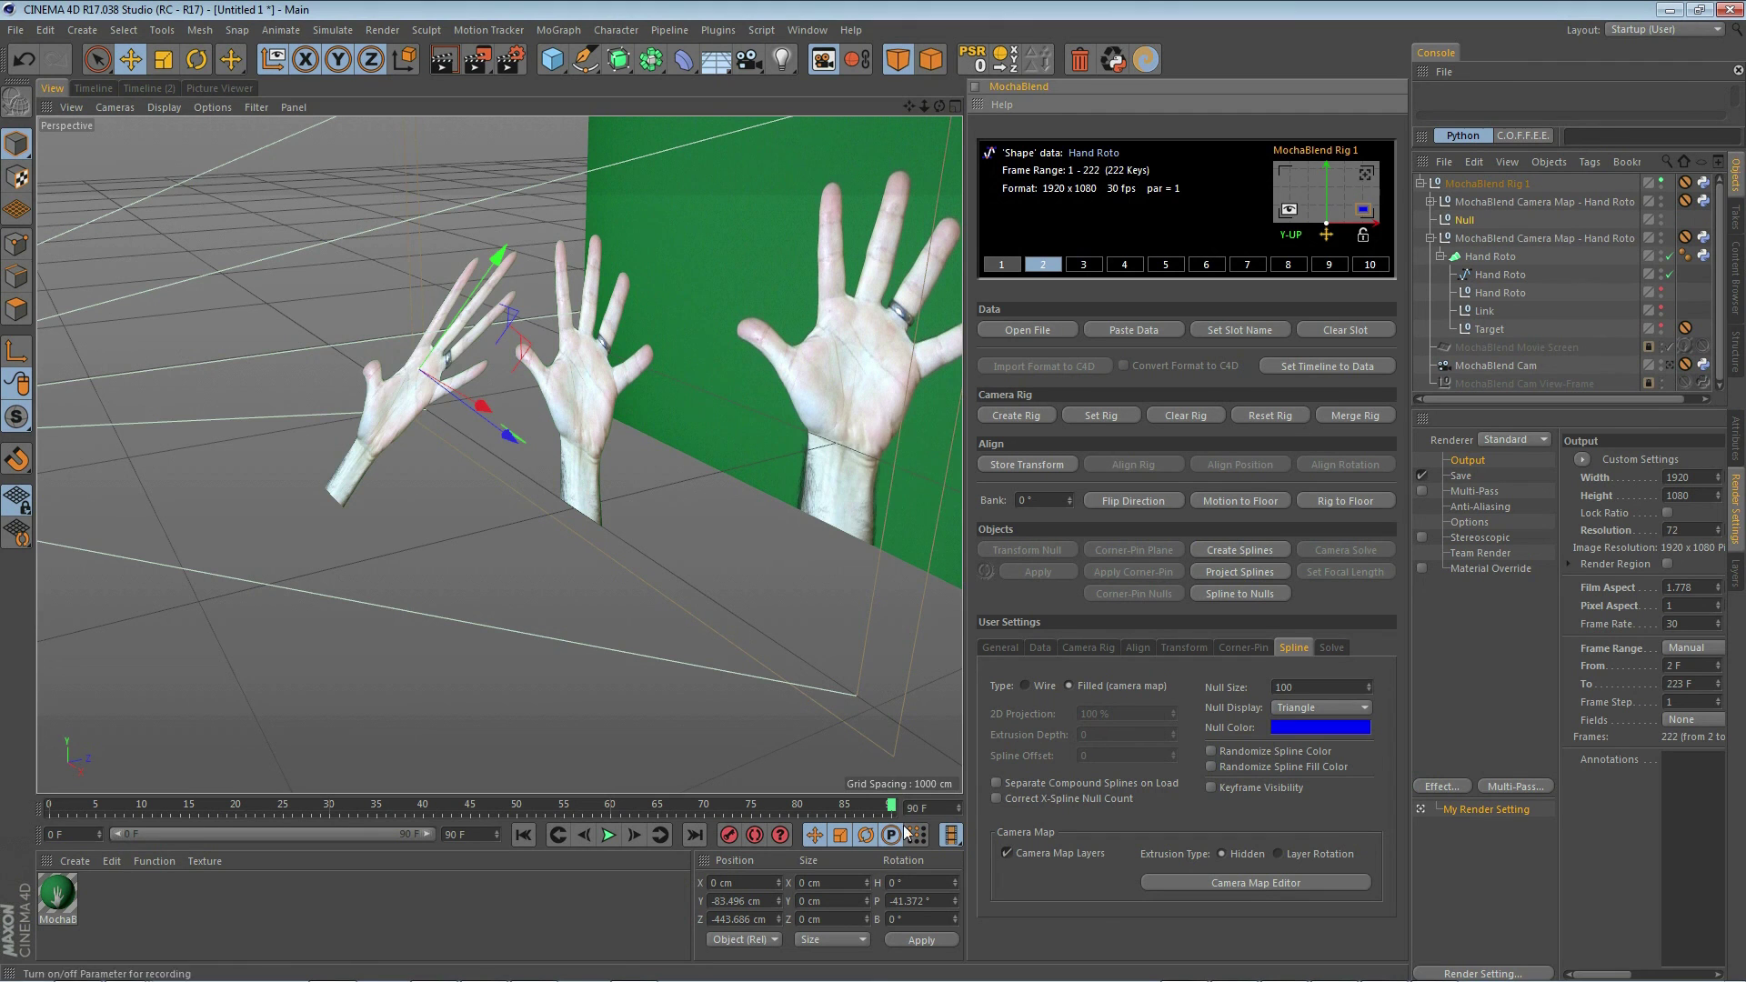
# Step: Scrub to frame 70 and compare the tilted hand layer with the footage in perspective and through the rig camera
pyautogui.click(880, 806)
pyautogui.moveTo(880, 806); pyautogui.dragTo(701, 836)
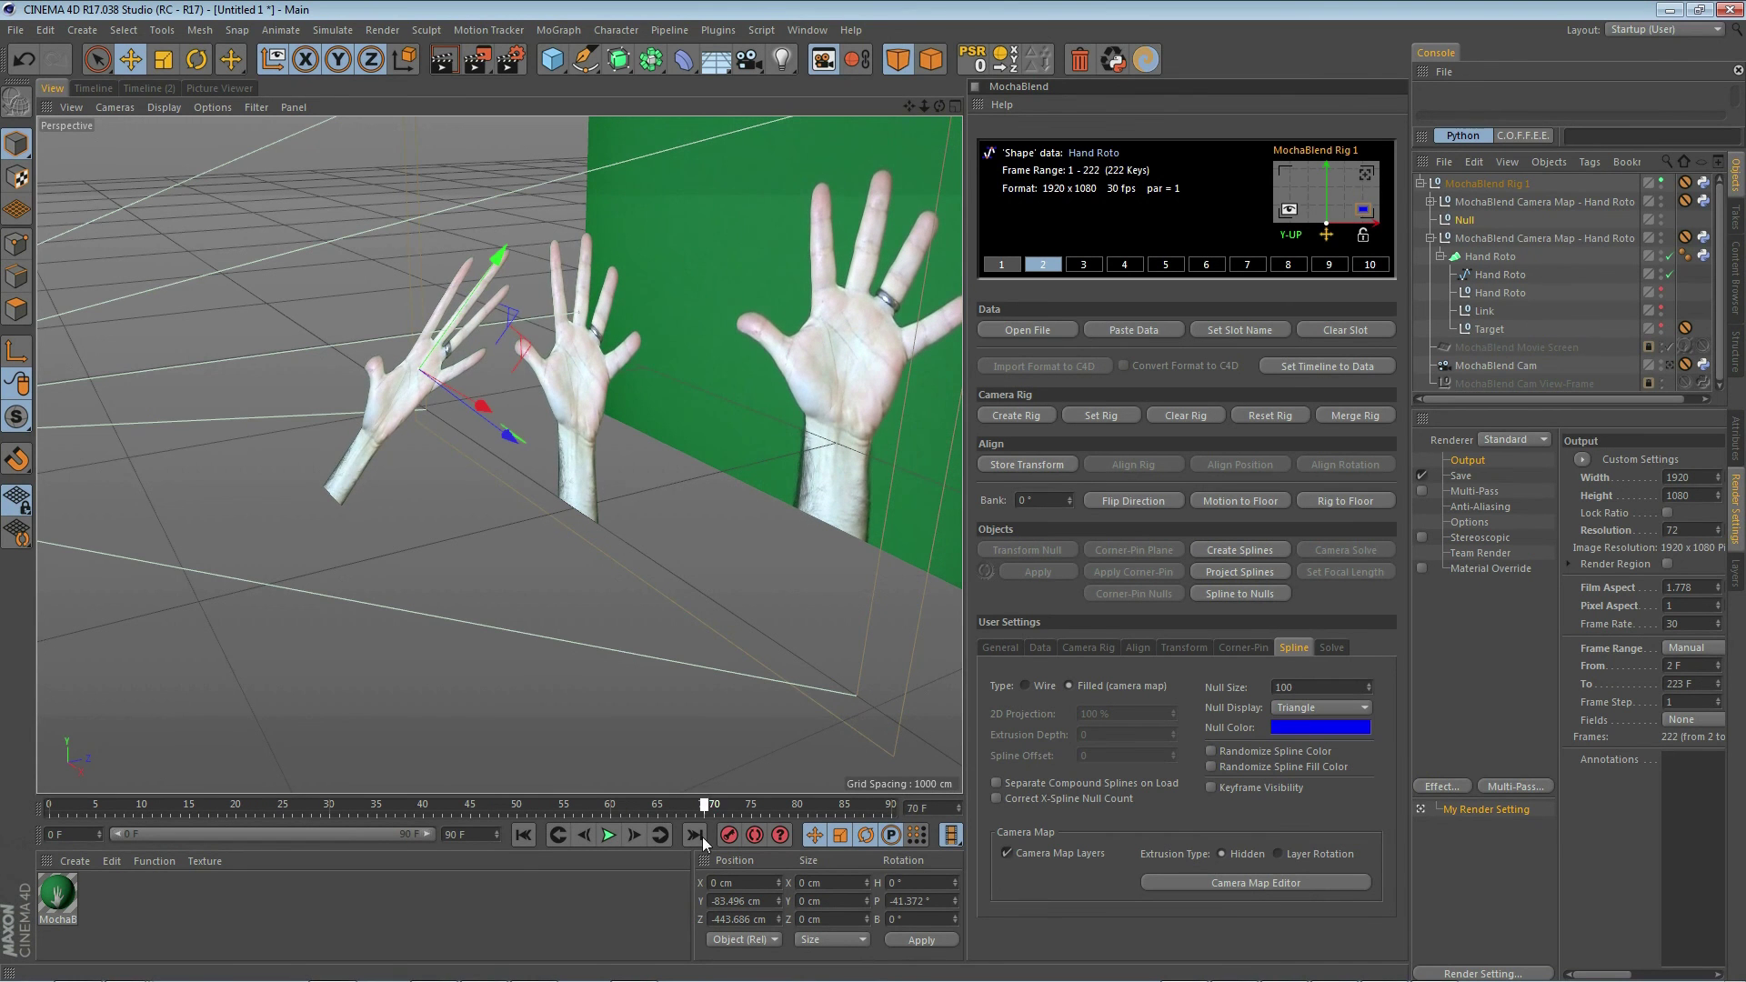
pyautogui.click(1363, 176)
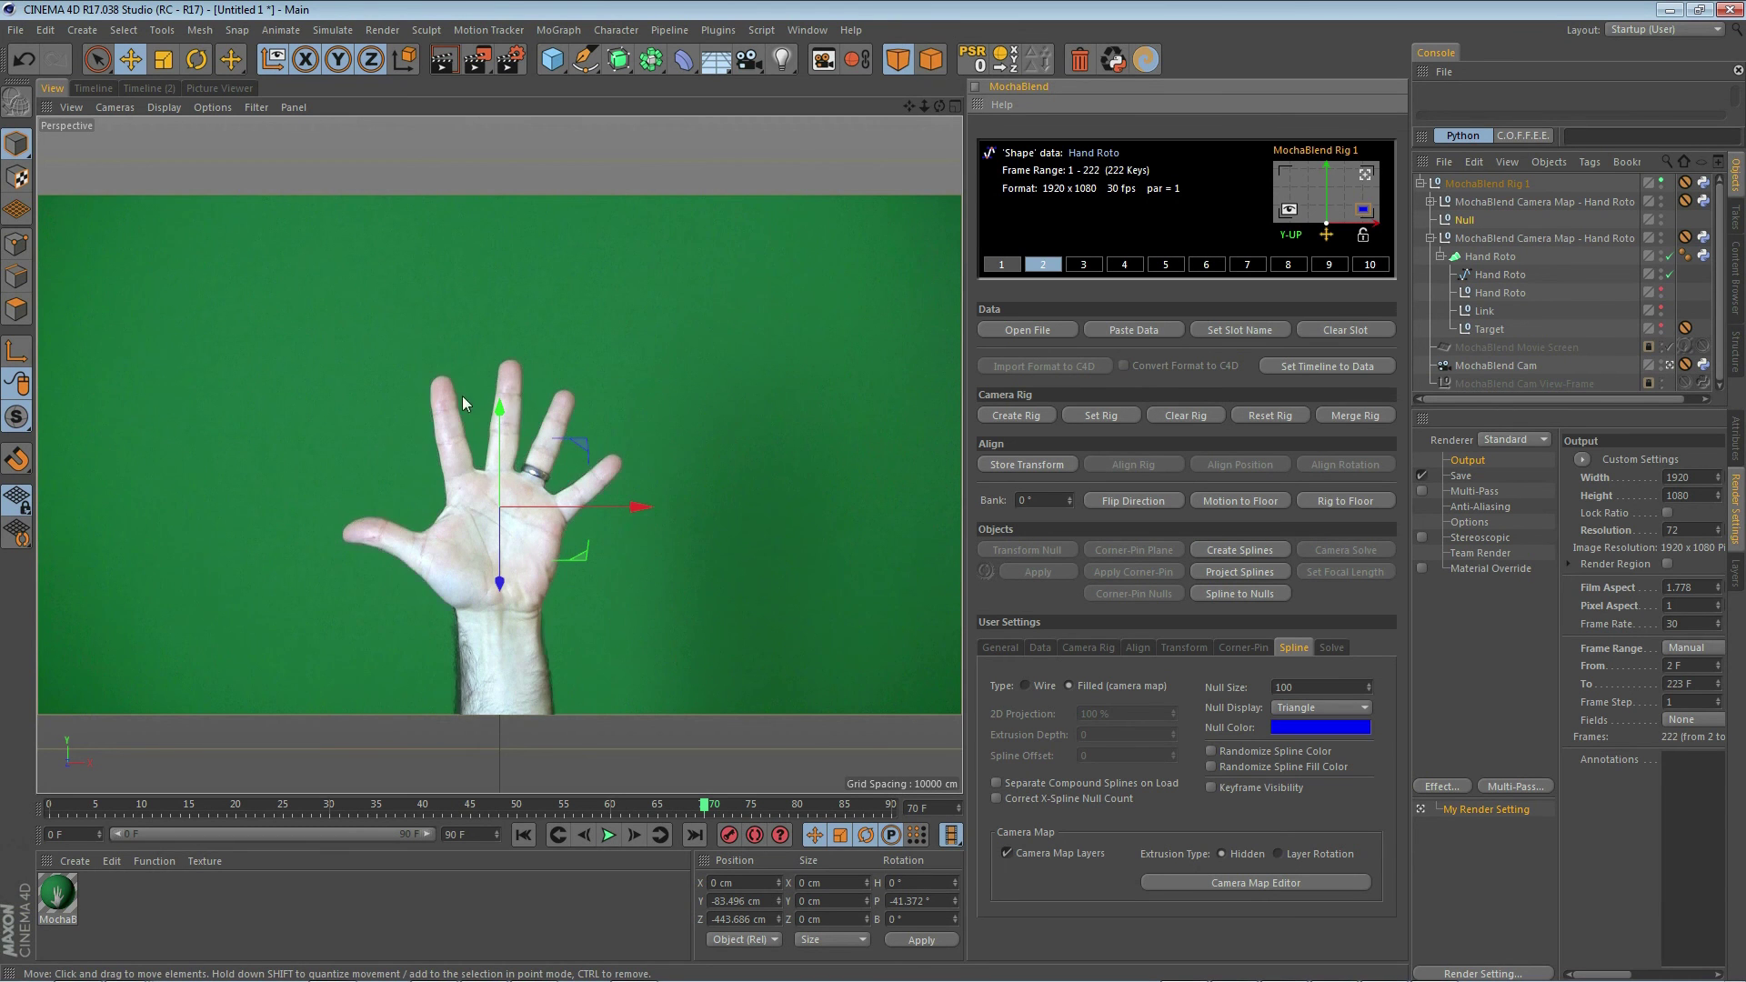
pyautogui.click(1363, 175)
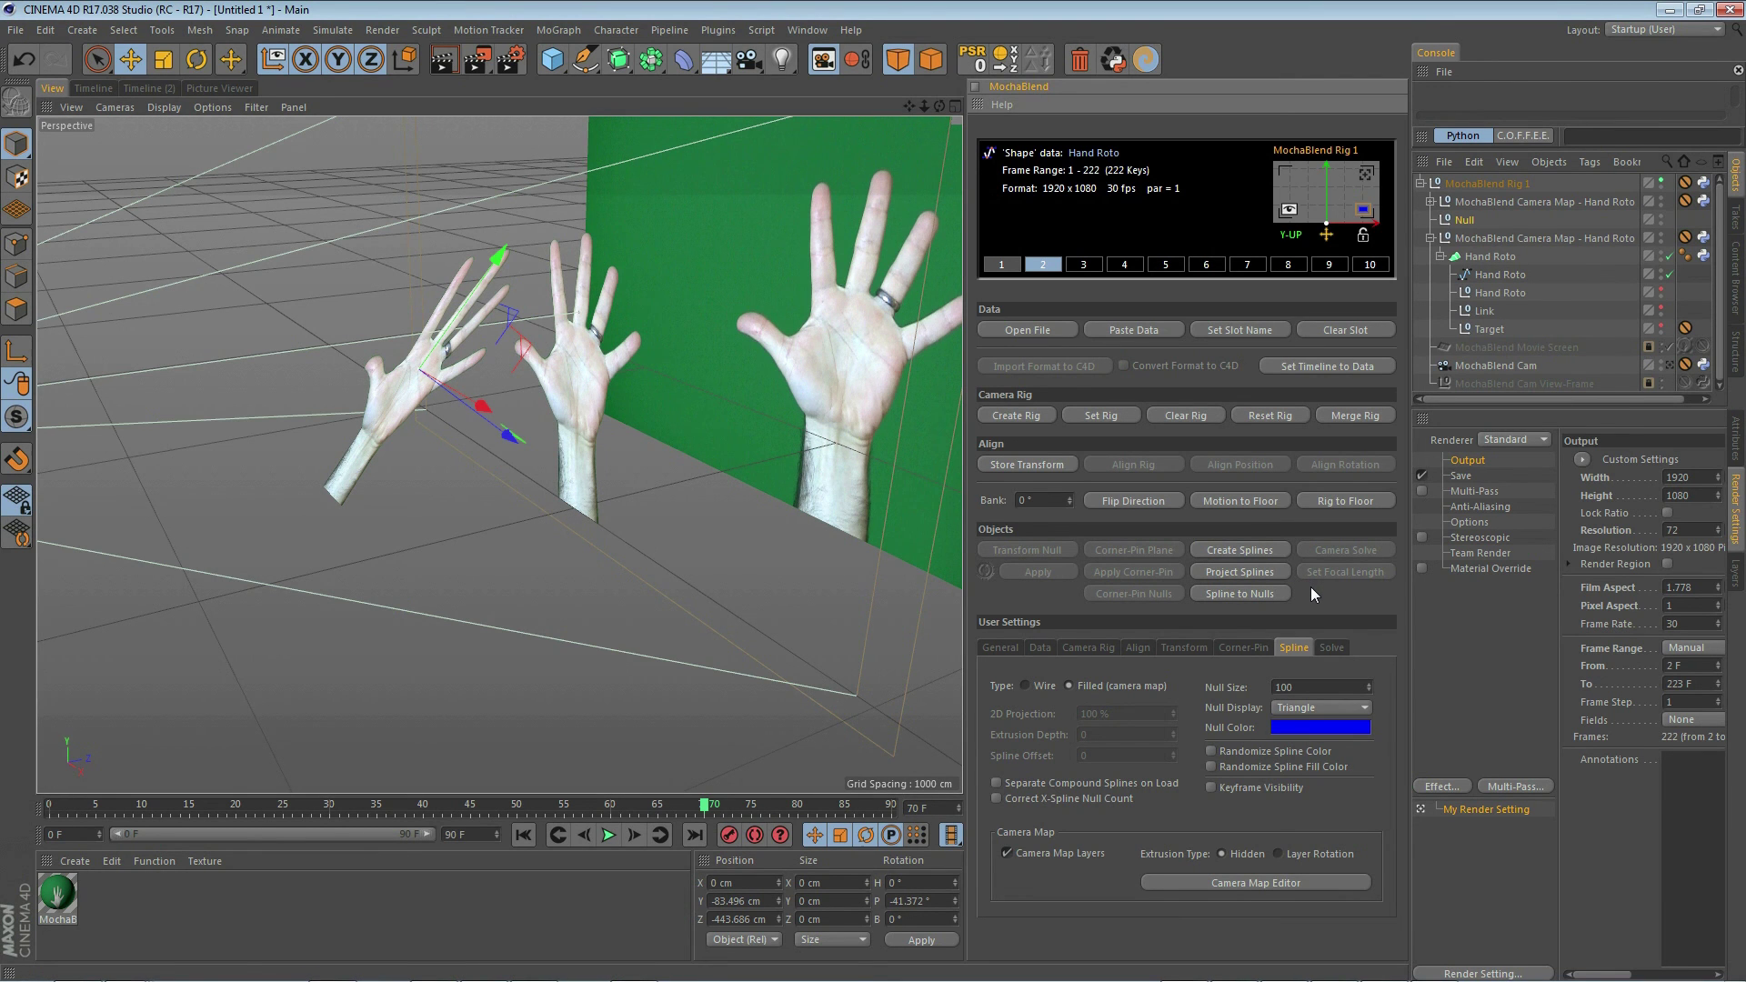
# Step: Delete the tilted hand's camera map group and set the null's pitch back to 0°
pyautogui.click(1488, 202)
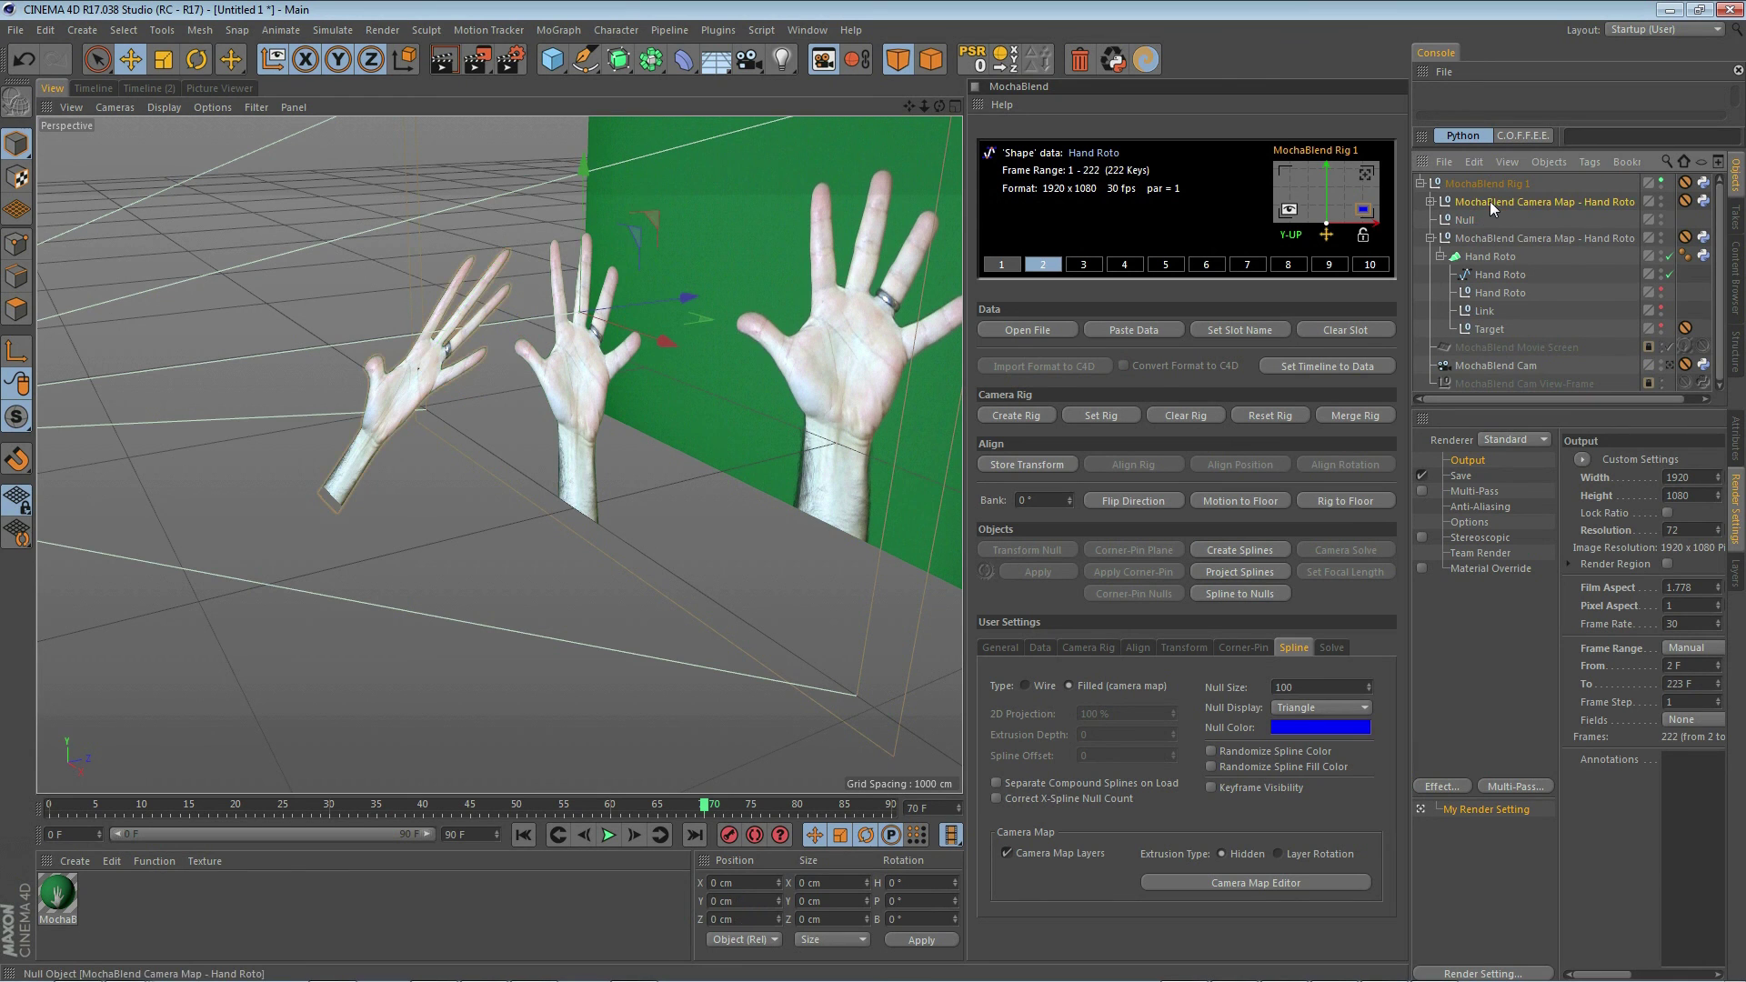
pyautogui.press('Delete')
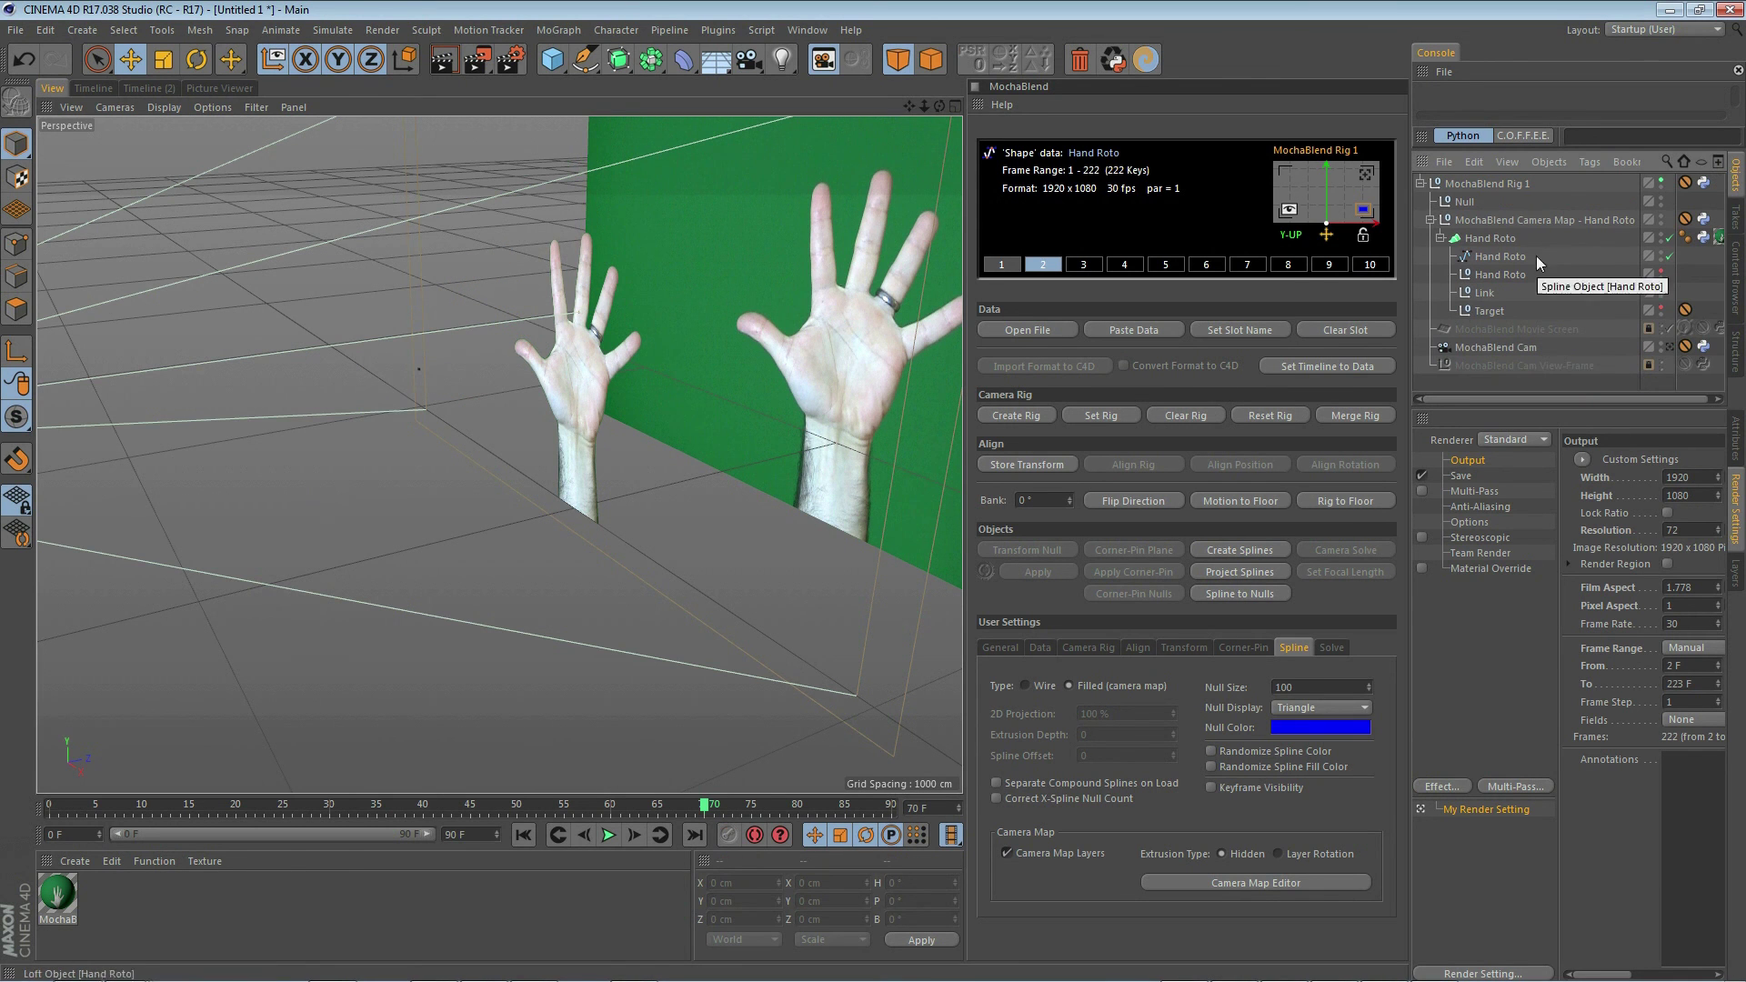
pyautogui.click(1463, 201)
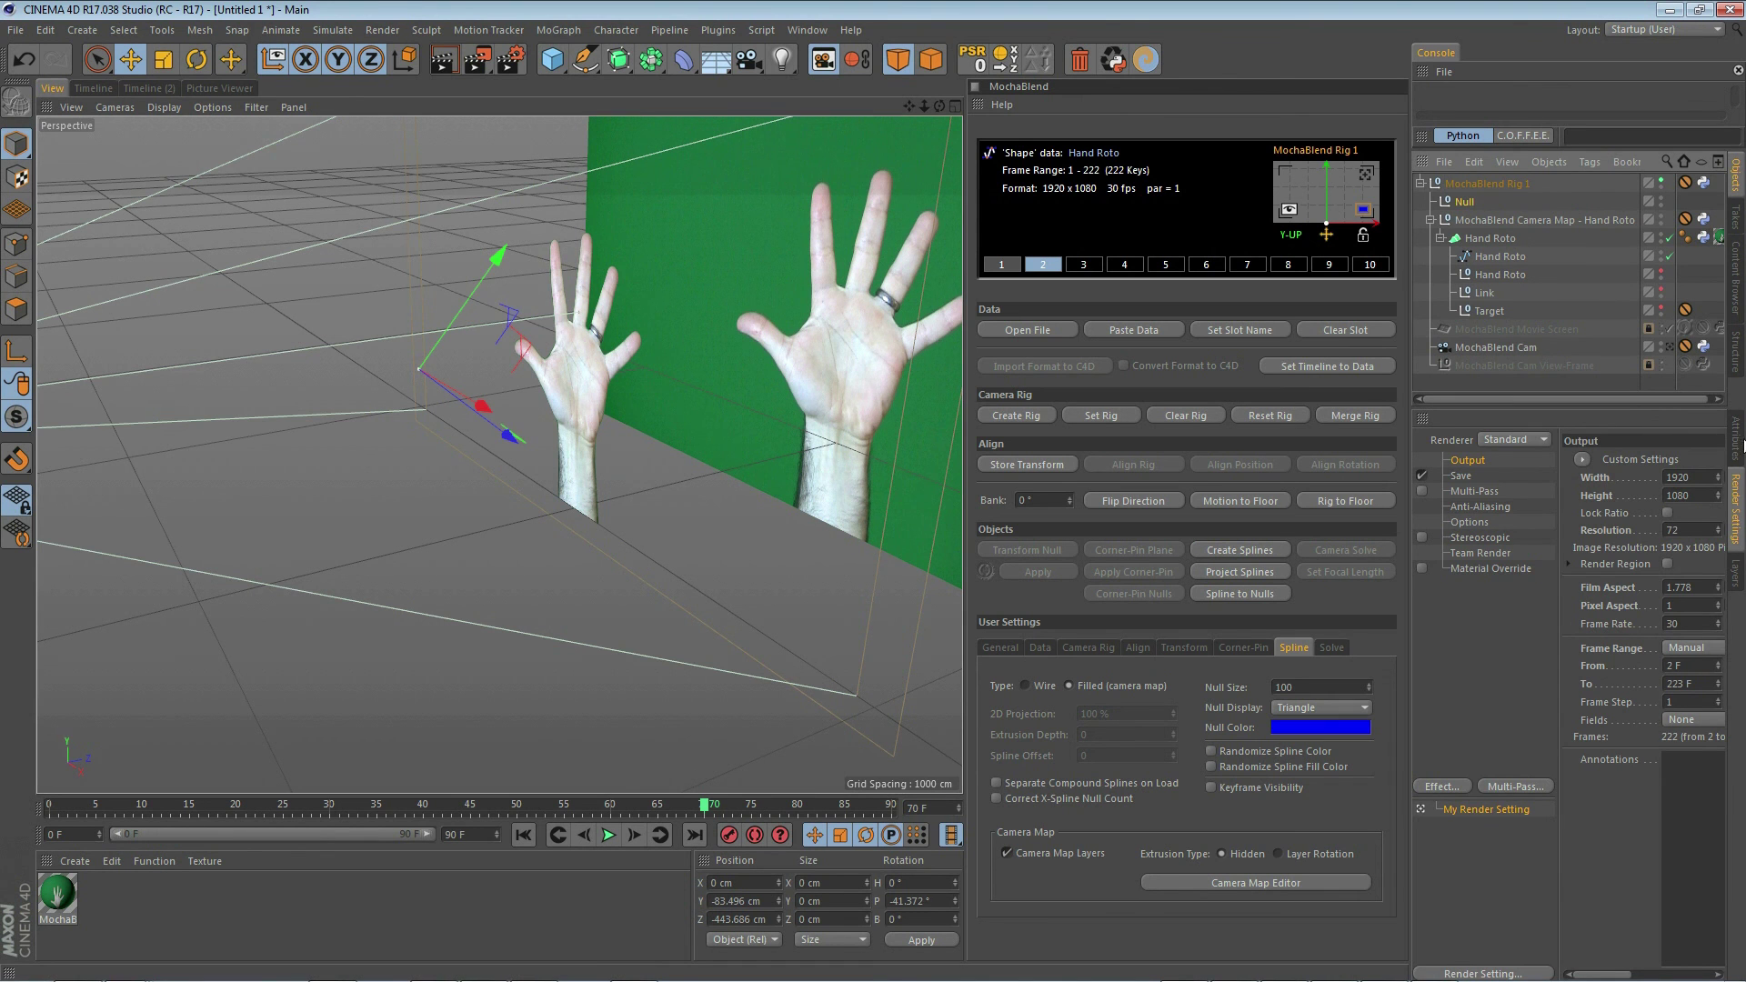
pyautogui.click(1737, 445)
pyautogui.click(1677, 519)
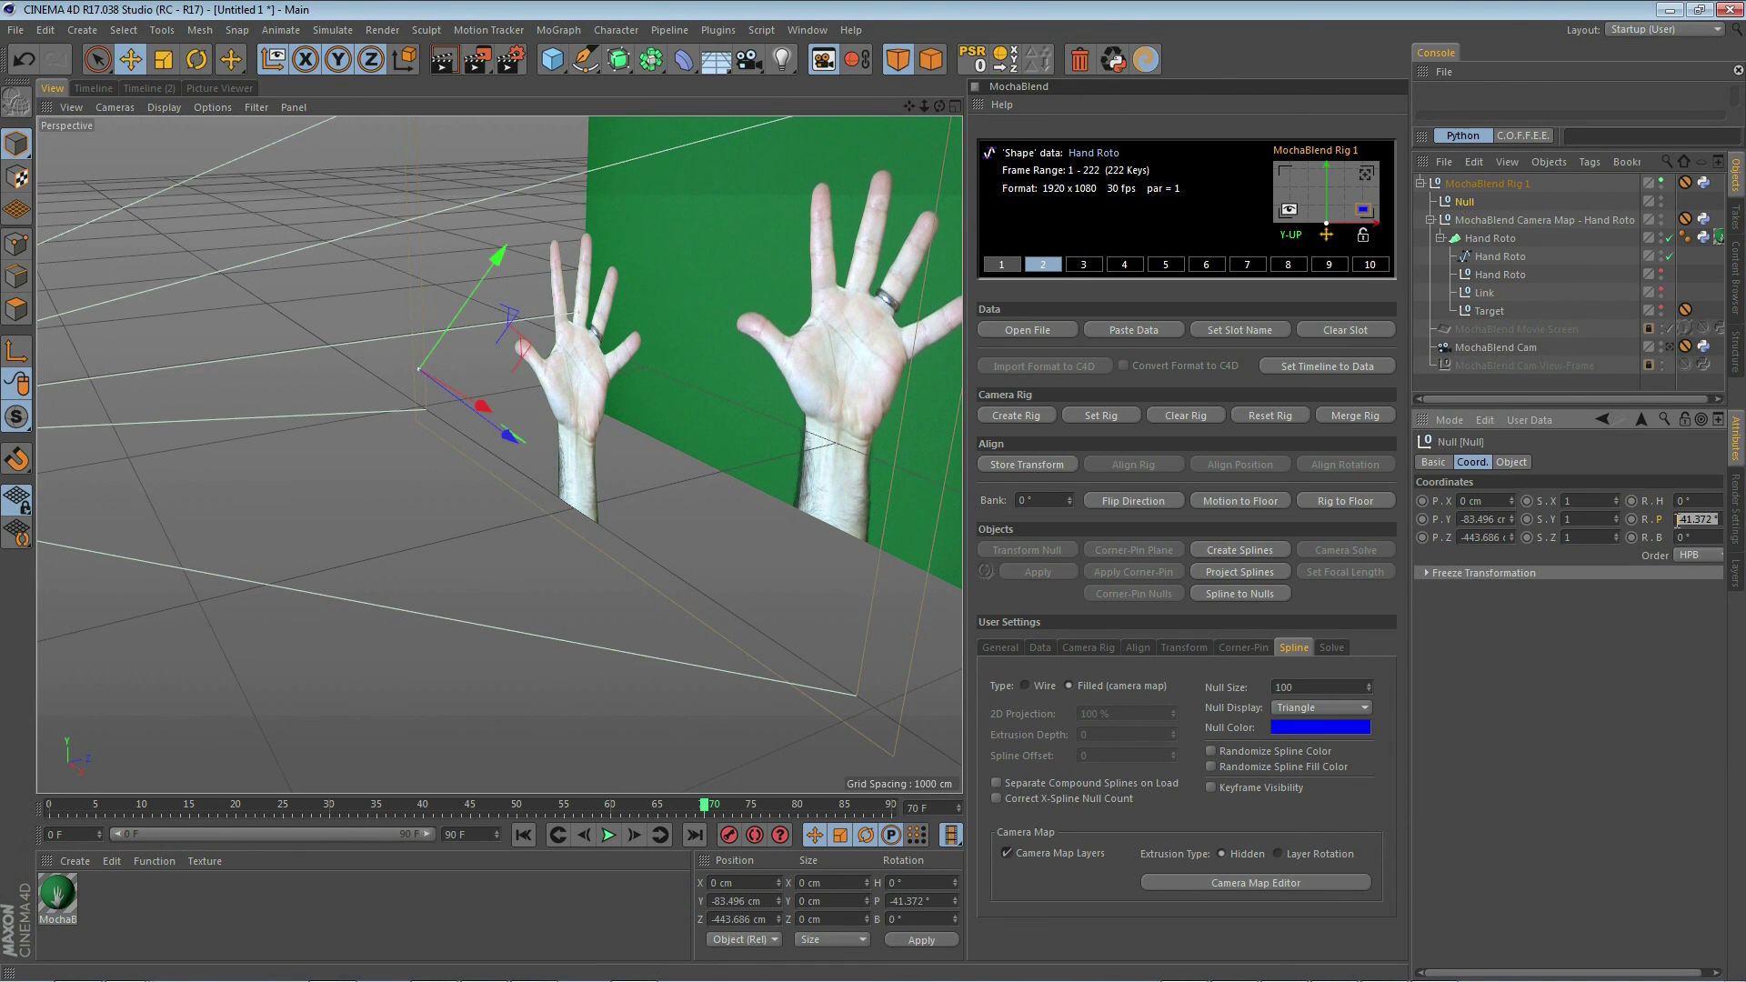
pyautogui.write('0')
pyautogui.press('Return')
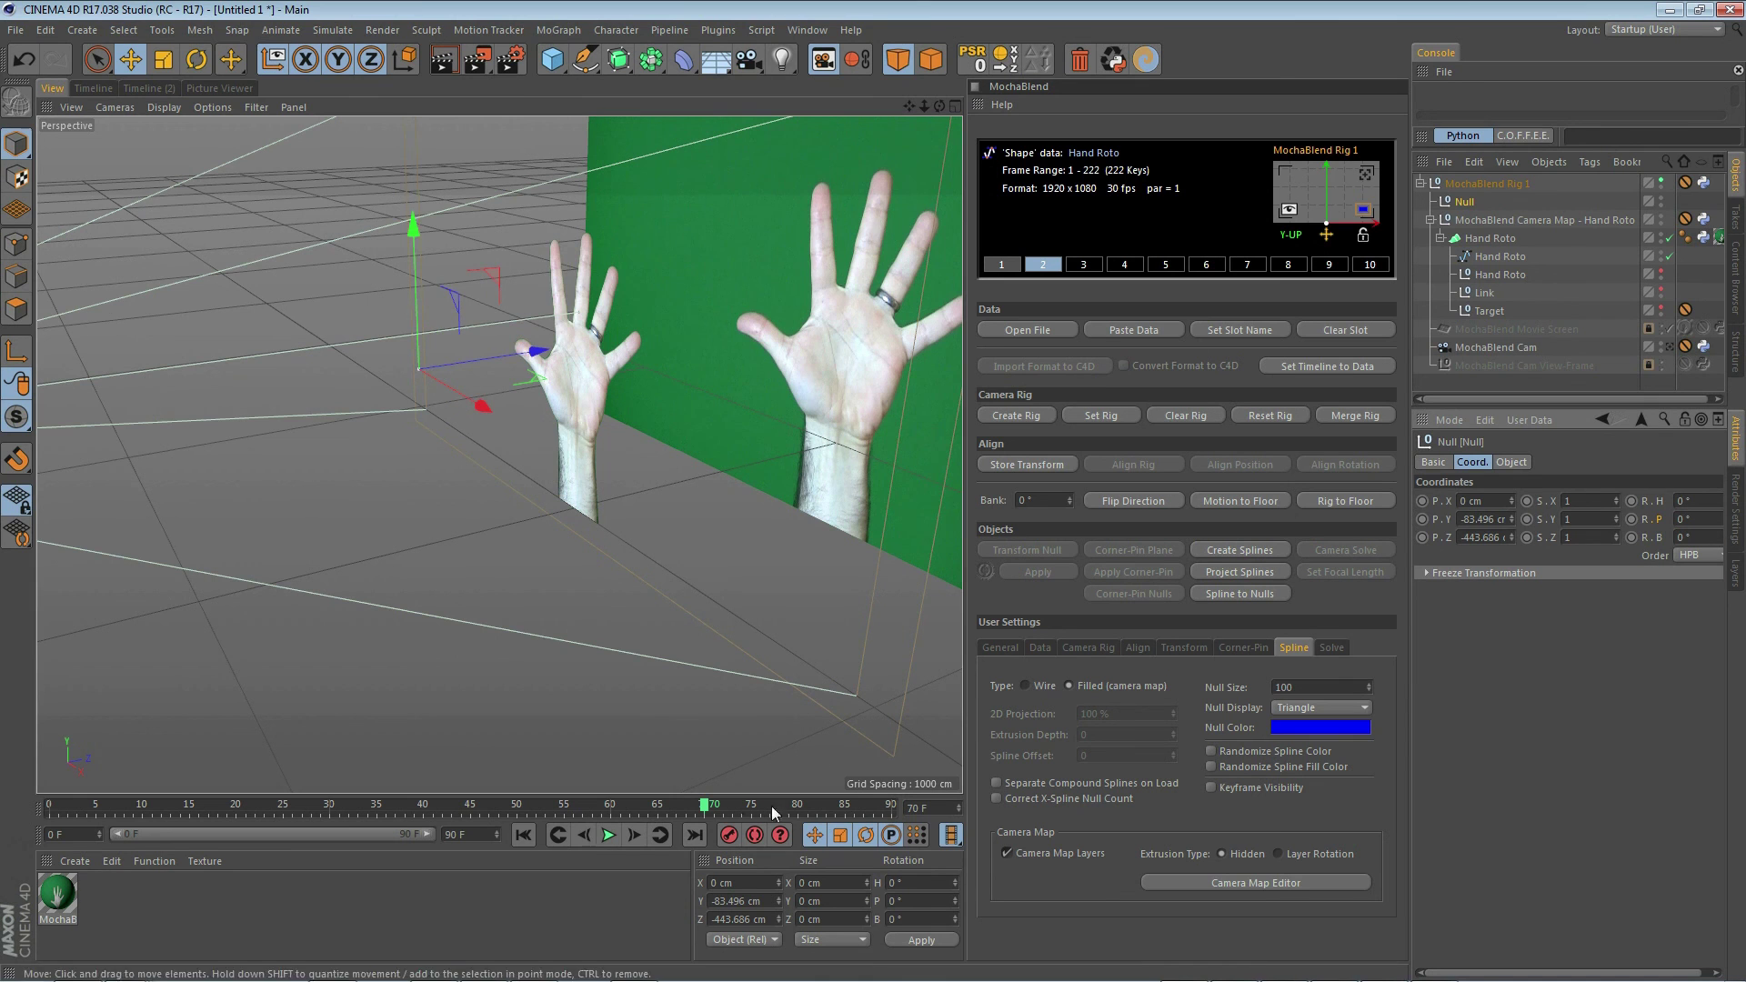
# Step: Keyframe the null's pitch at 0° on frame 0 and at about -41.4° on frame 60
pyautogui.click(523, 834)
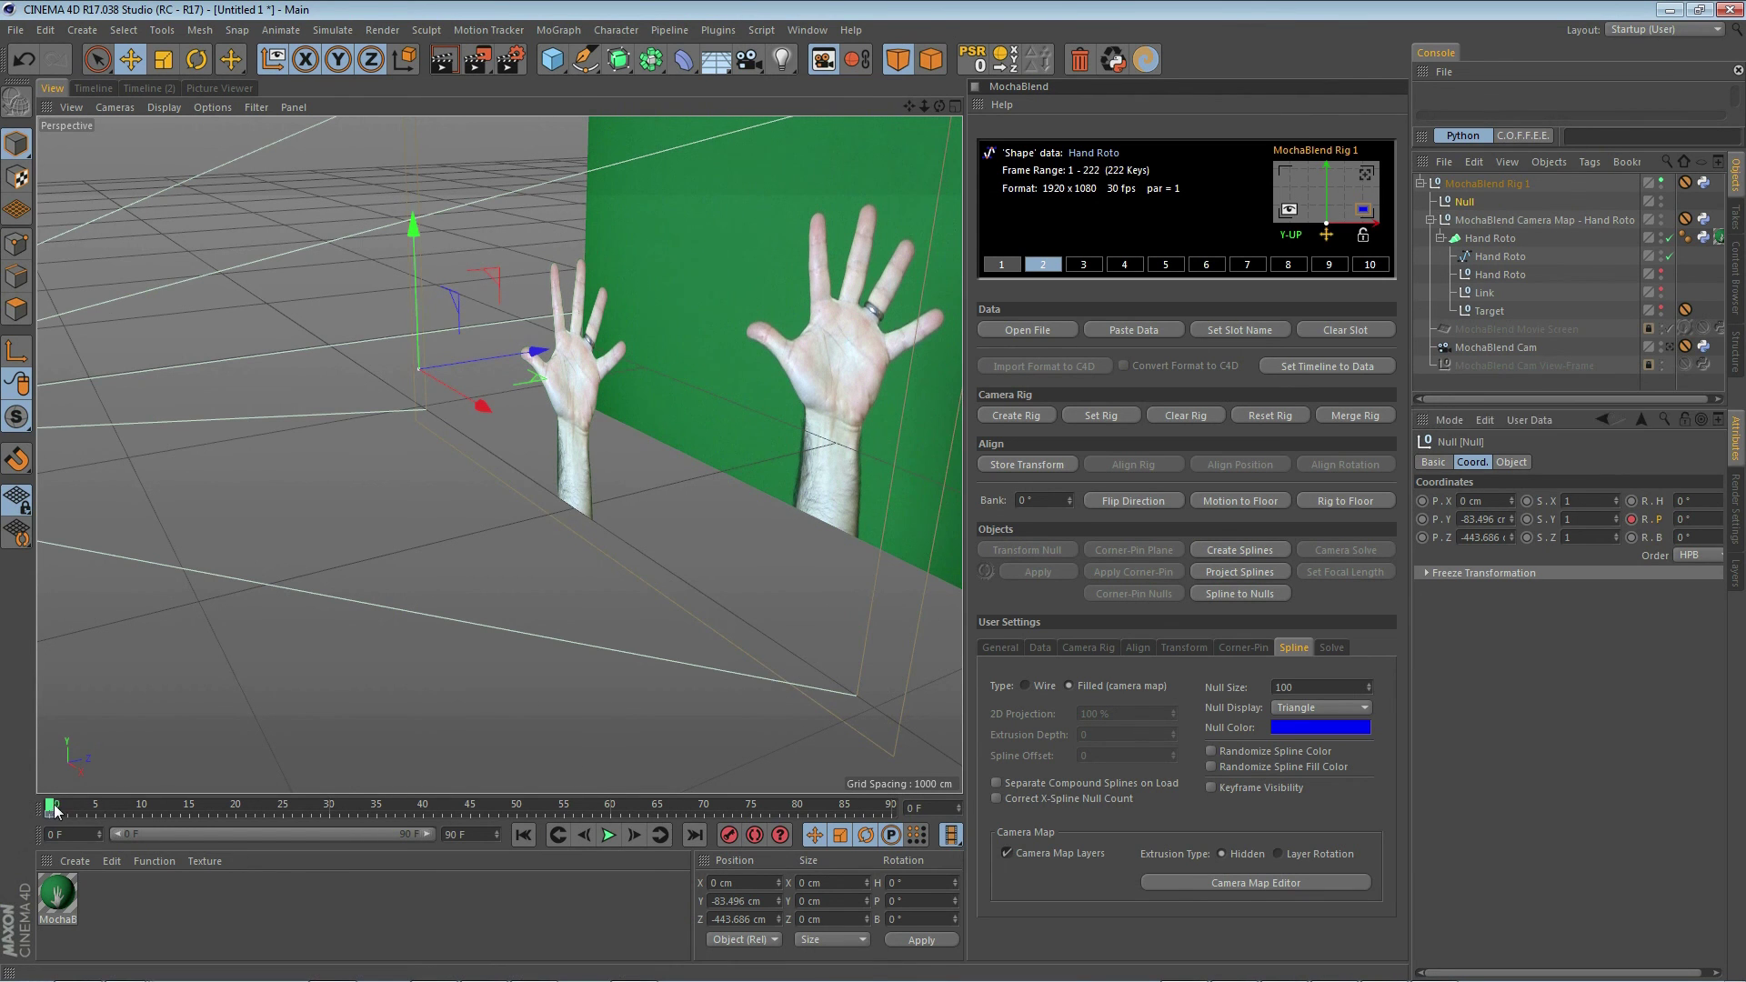
pyautogui.moveTo(53, 806); pyautogui.dragTo(611, 811)
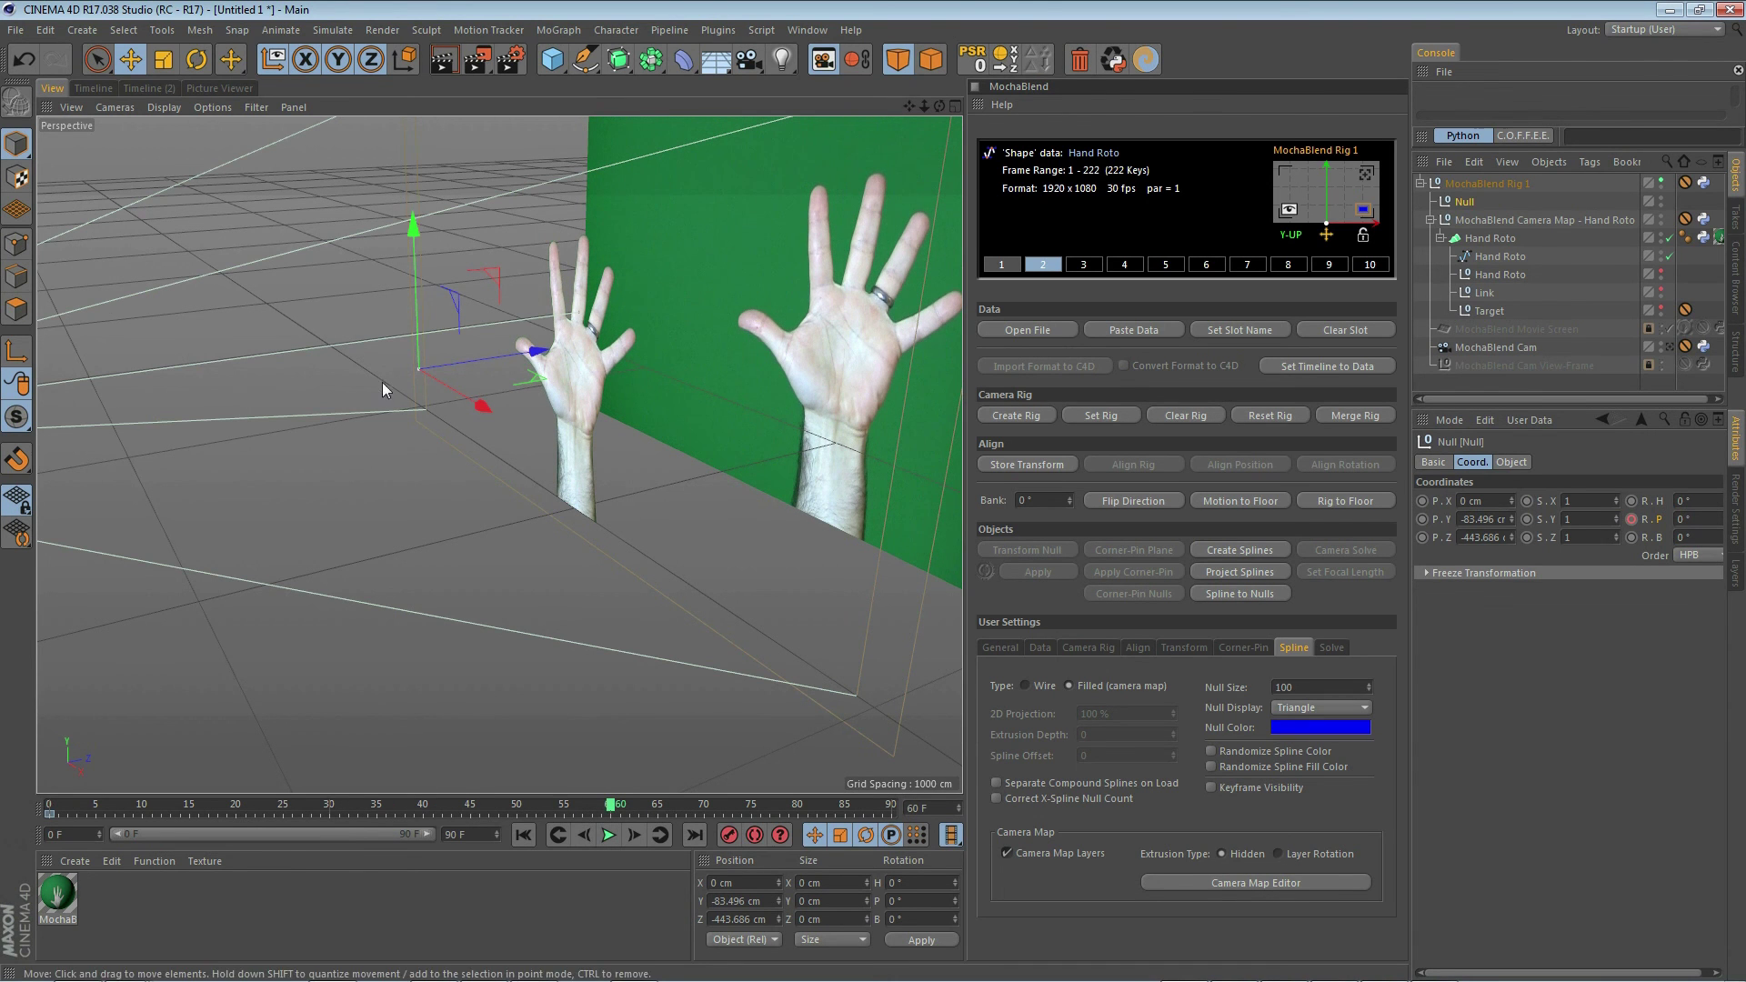
pyautogui.press('r')
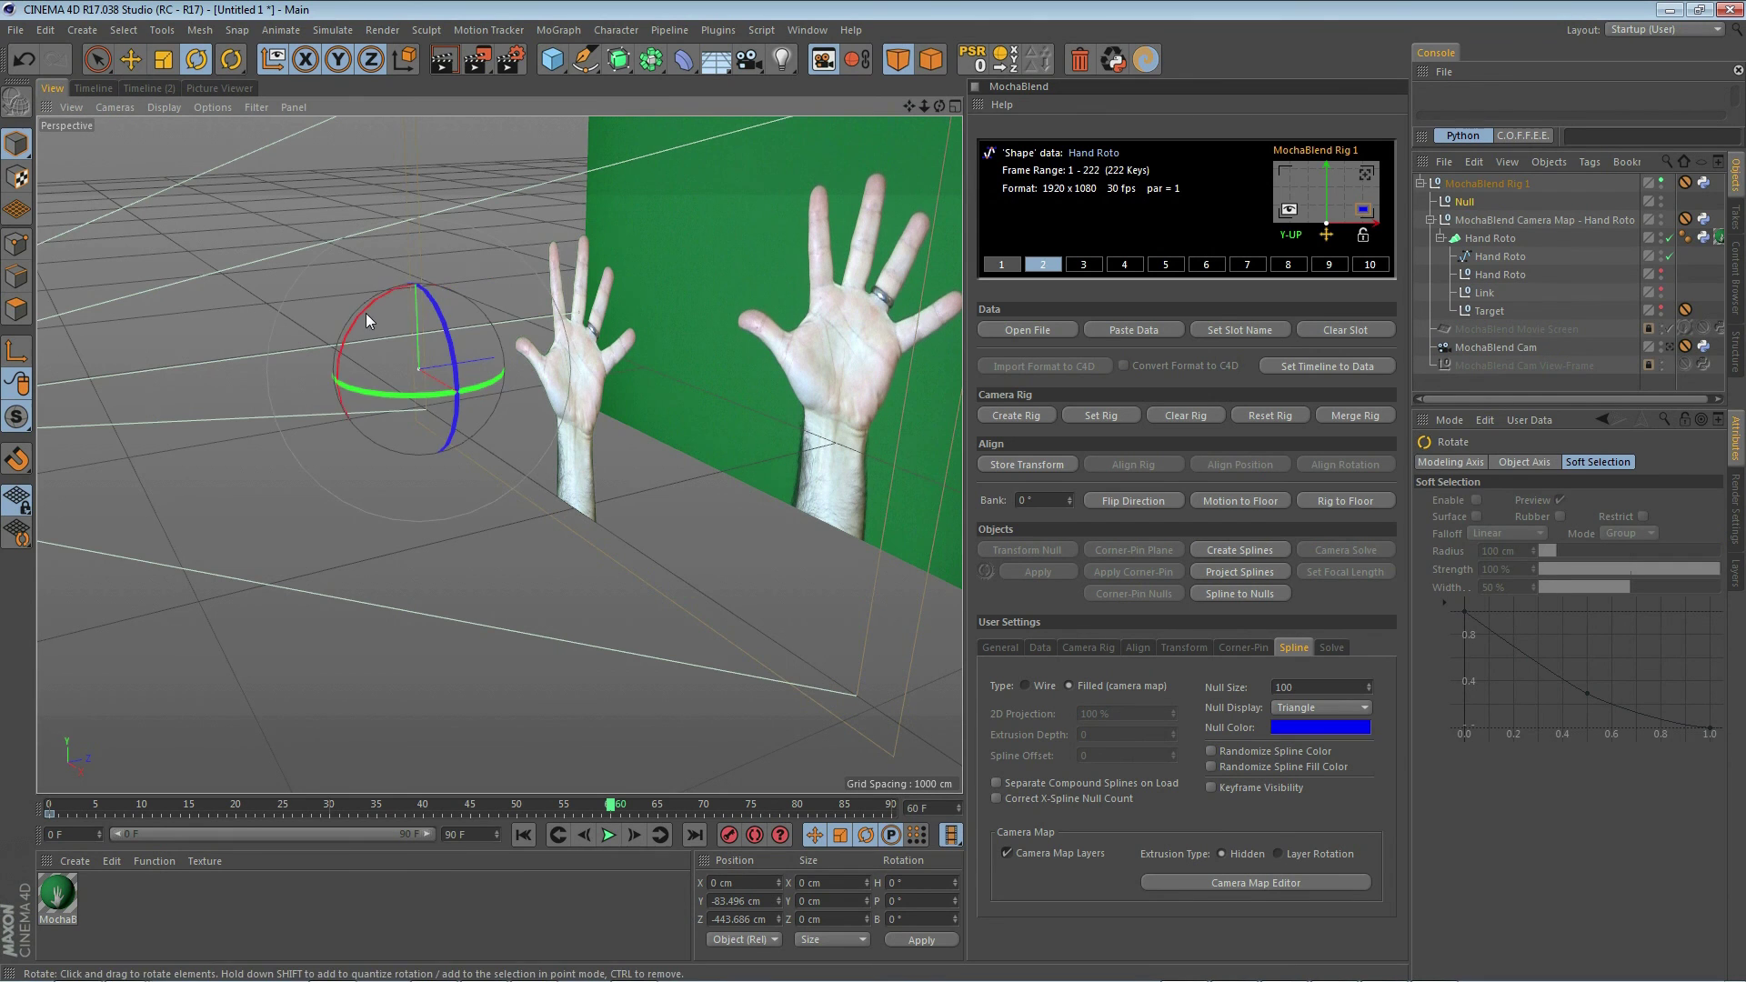
pyautogui.moveTo(361, 313); pyautogui.dragTo(415, 281)
pyautogui.press('e')
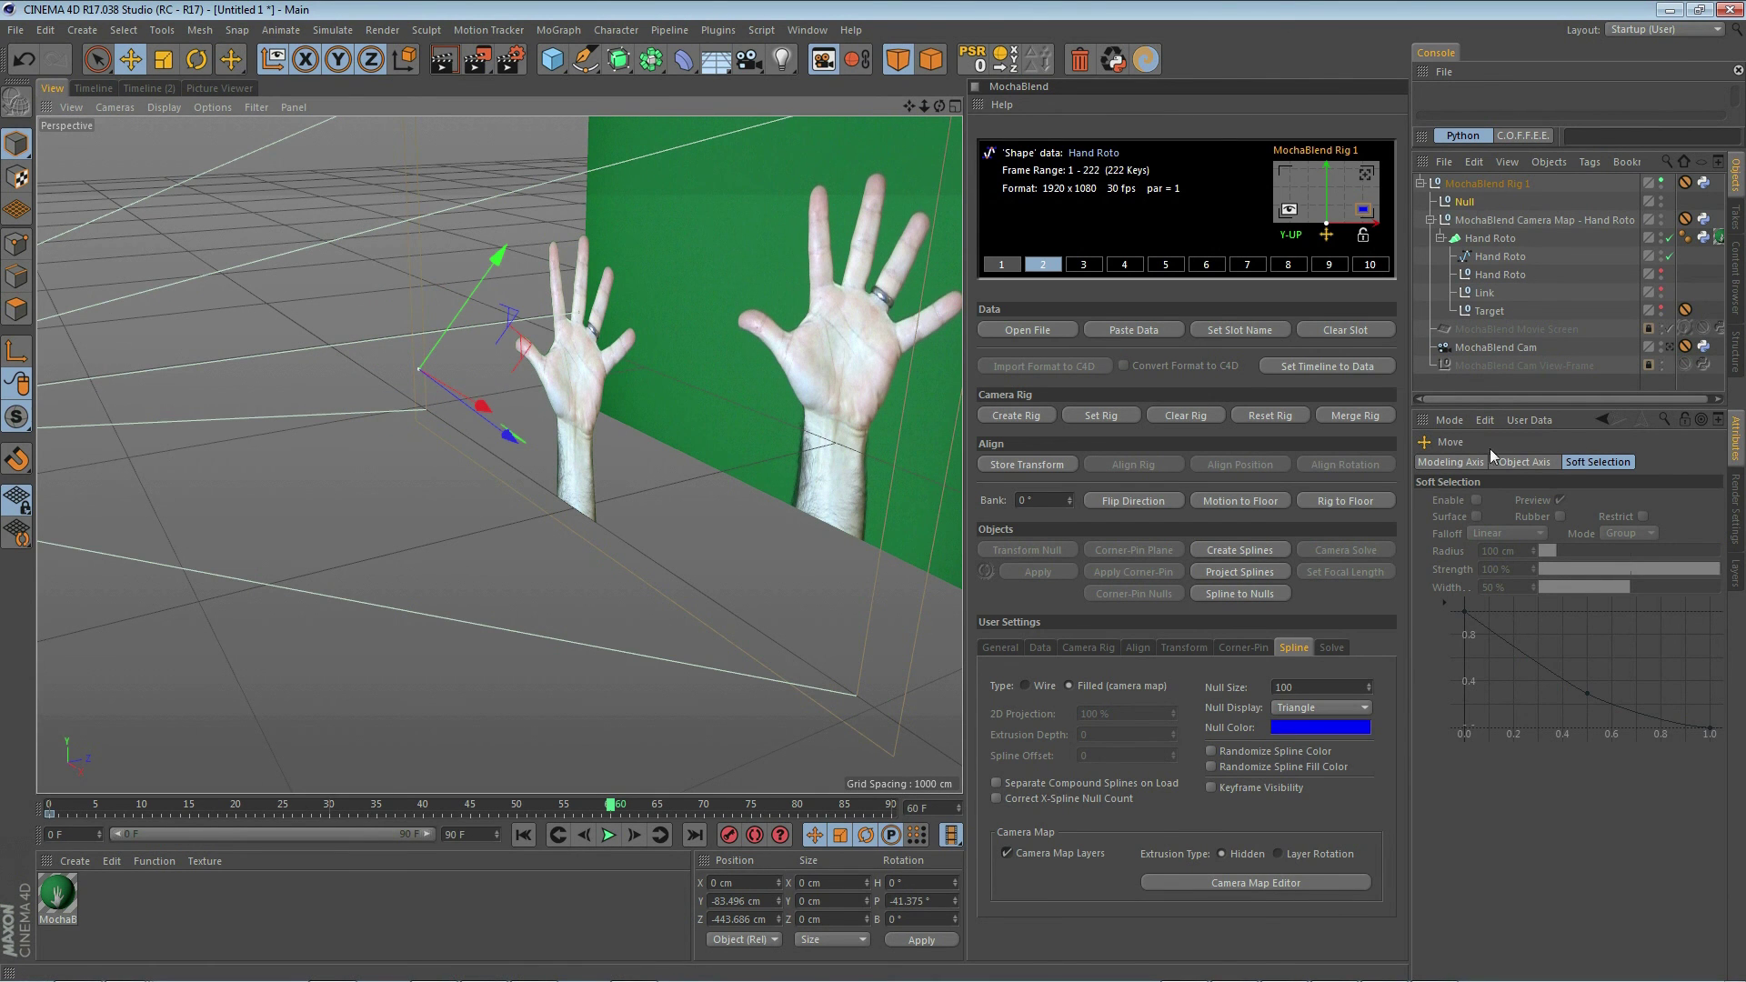
pyautogui.click(1449, 420)
pyautogui.click(1480, 518)
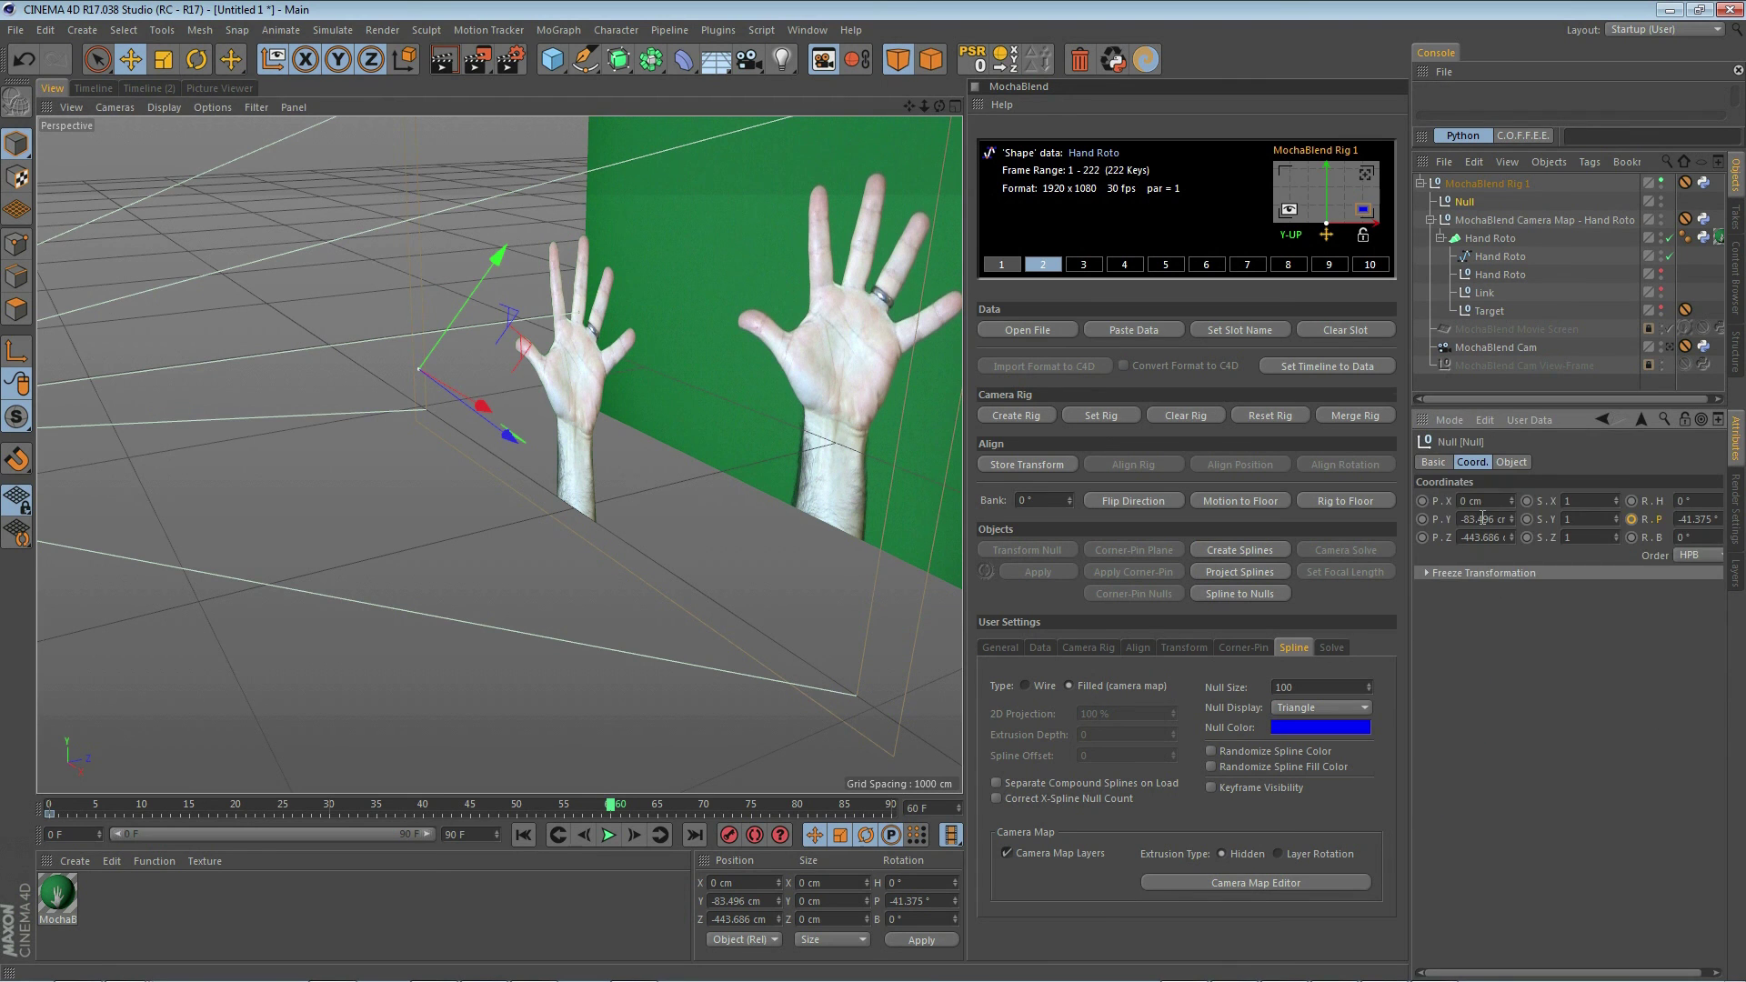
pyautogui.click(1630, 519)
# Step: Project the Hand Roto splines onto the animated null's plane starting at frame 0, and scrub to frame 44 to check the tilt
pyautogui.moveTo(609, 807); pyautogui.dragTo(47, 815)
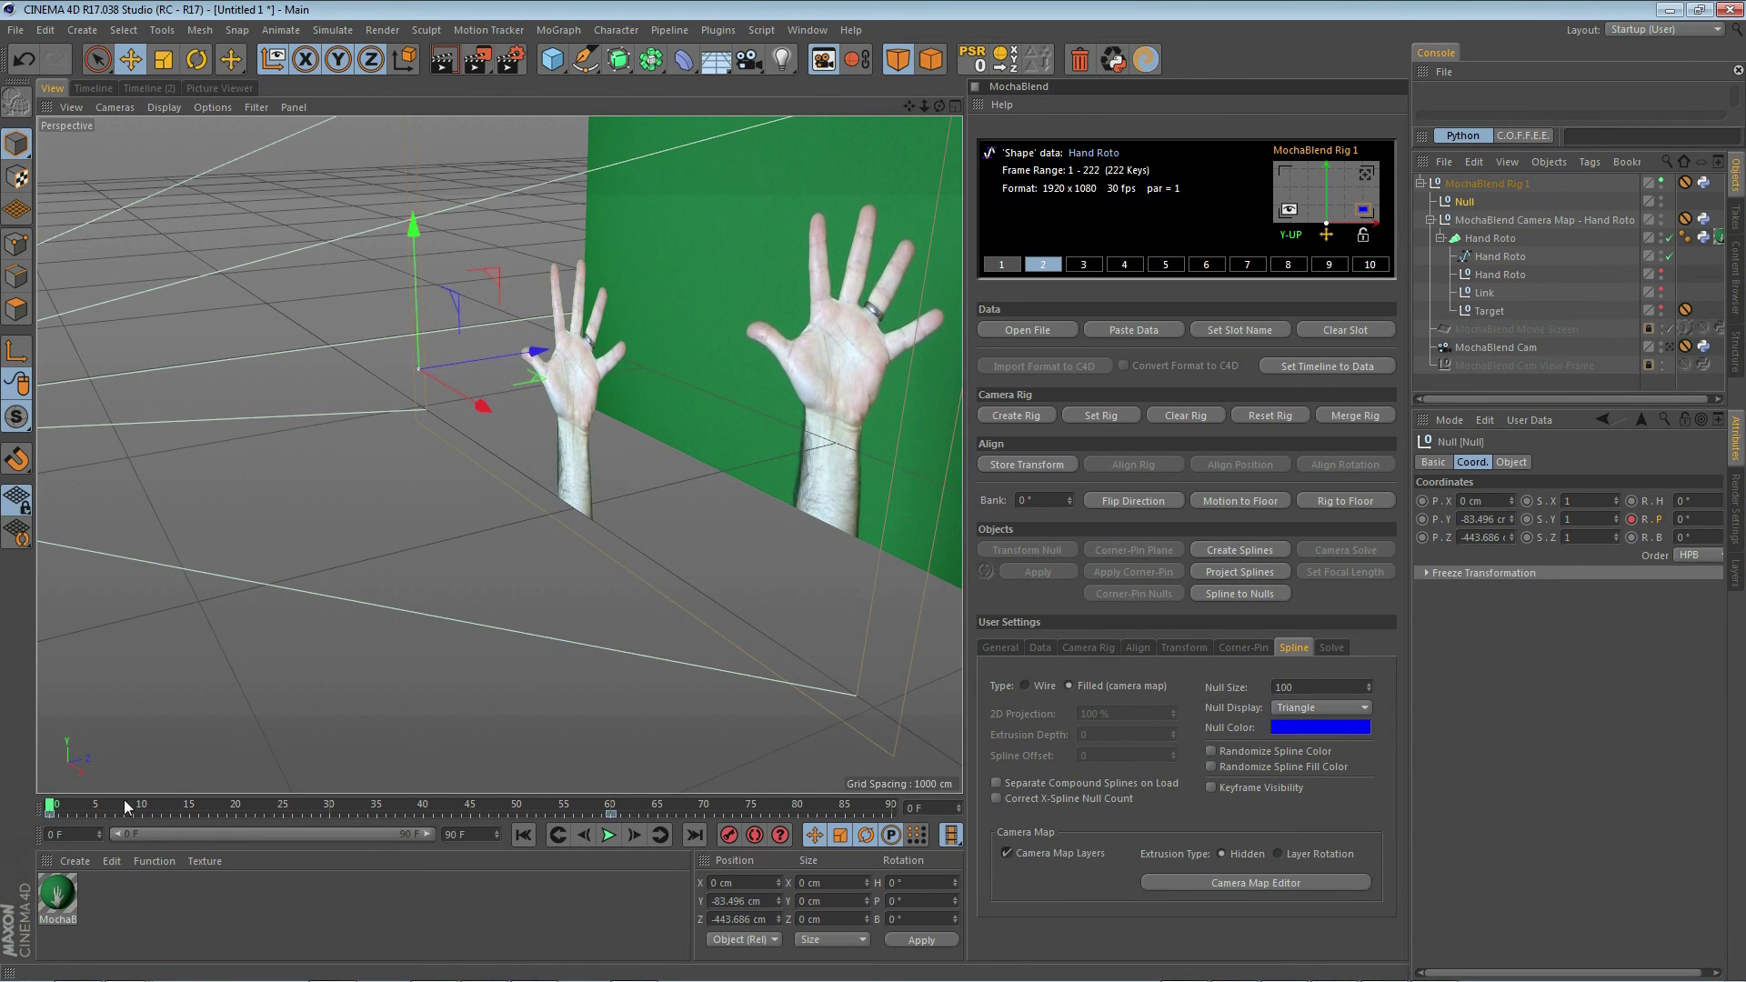
pyautogui.click(1248, 571)
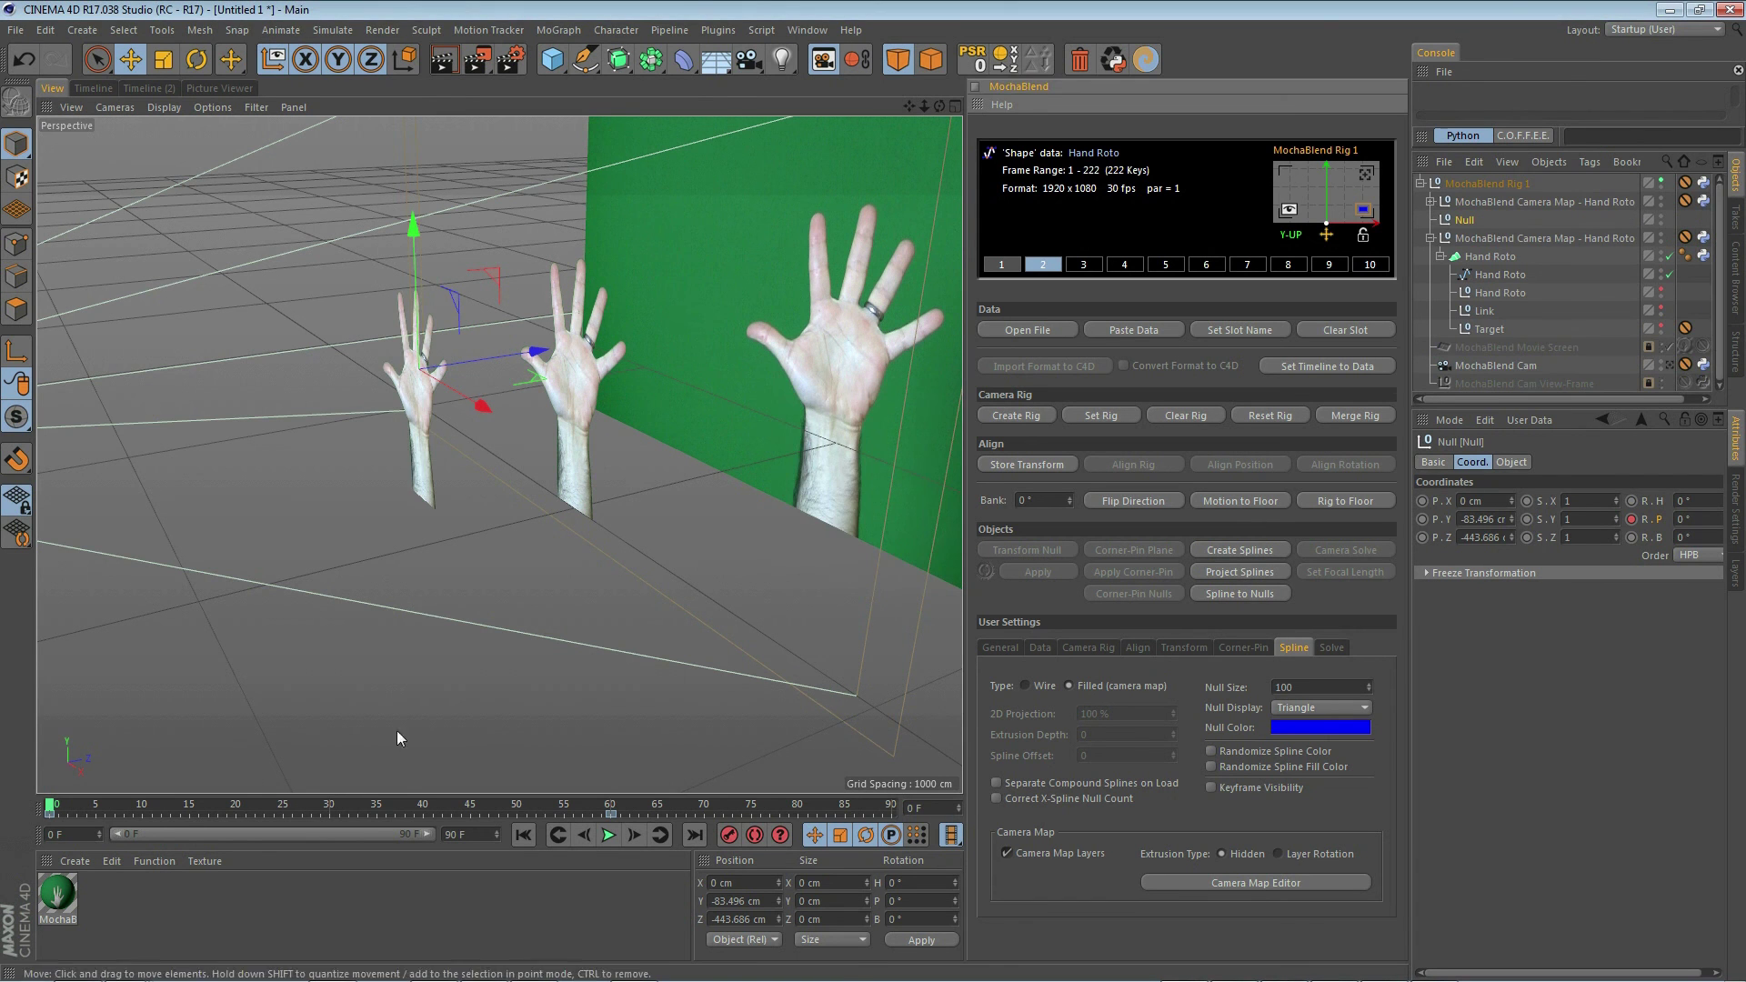
pyautogui.moveTo(54, 807); pyautogui.dragTo(464, 809)
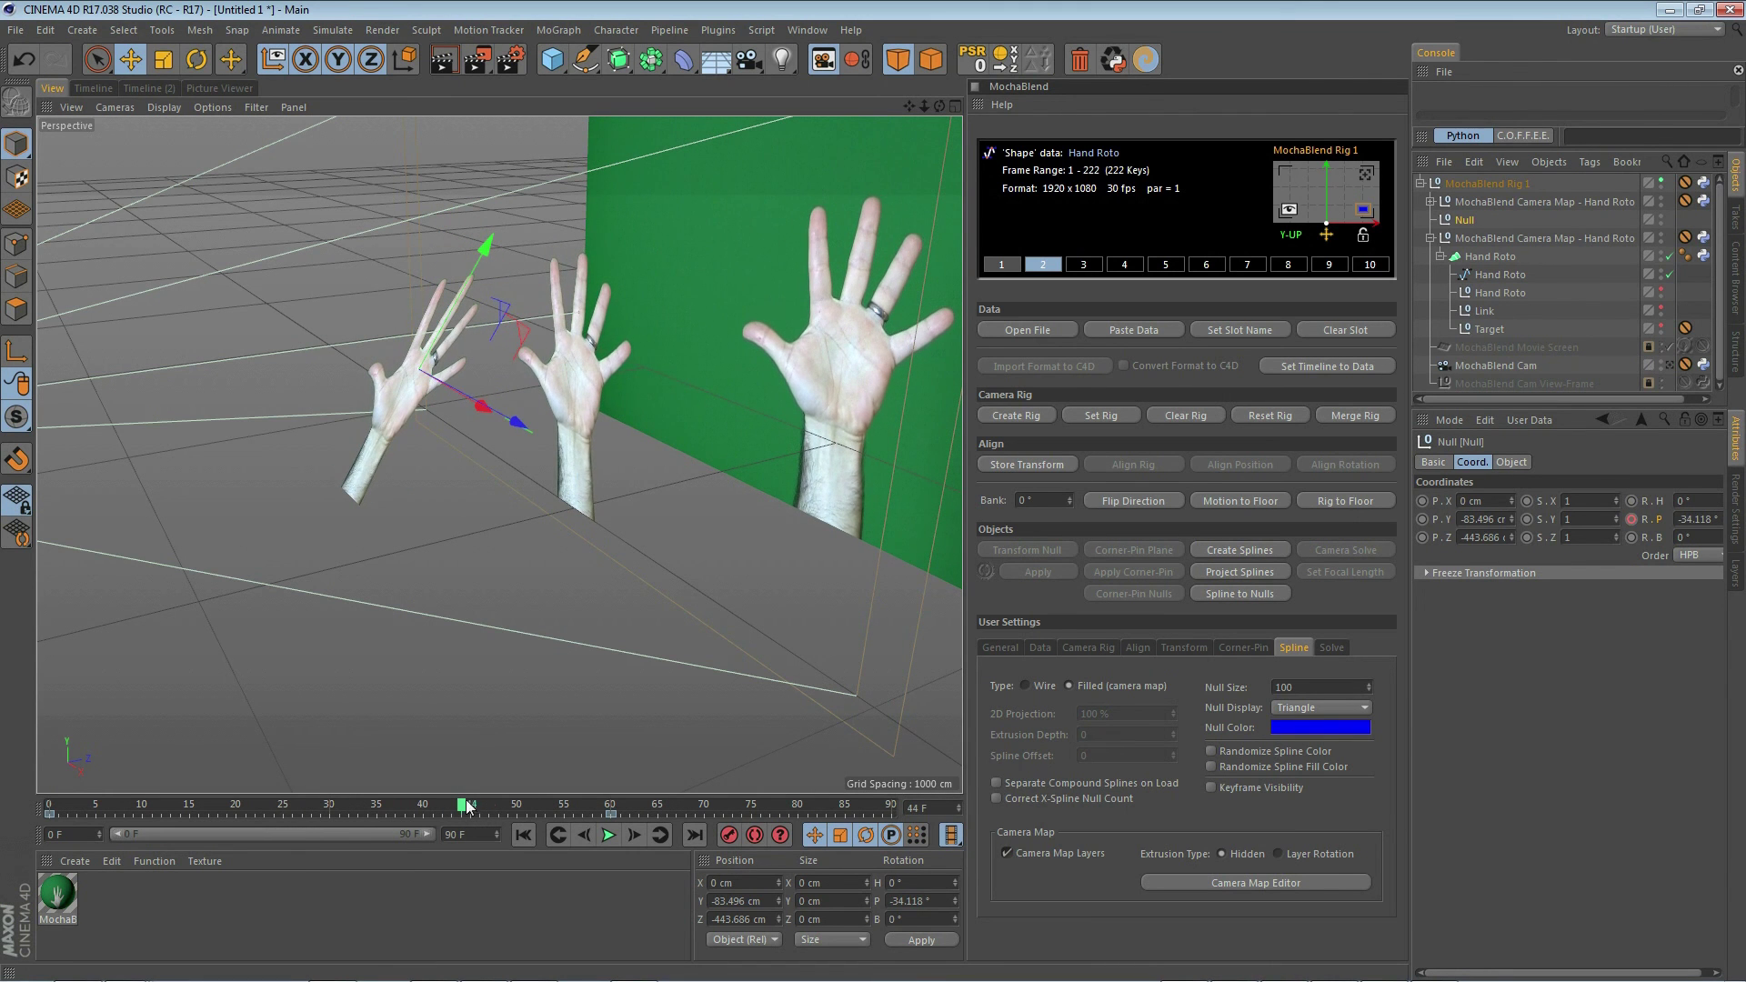
# Step: Check the projected hand through the rig camera up to frame 55, hide the footage screen, and return to the perspective view
pyautogui.click(1365, 173)
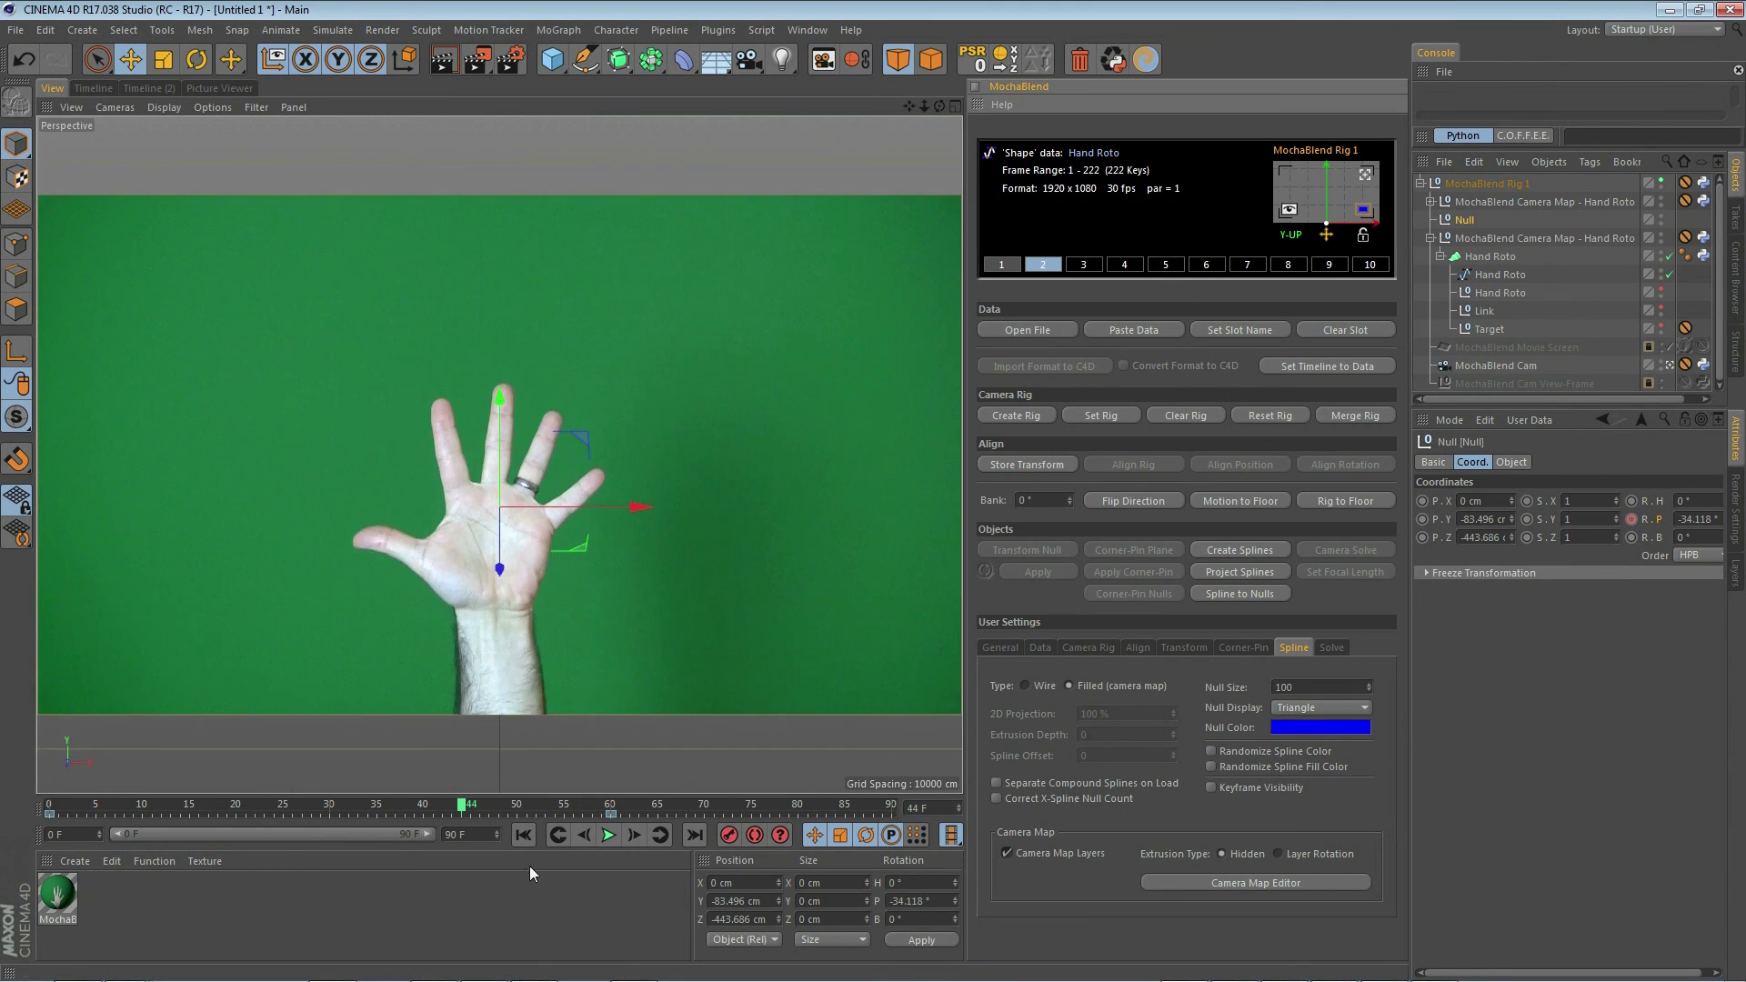
pyautogui.moveTo(467, 810); pyautogui.dragTo(564, 823)
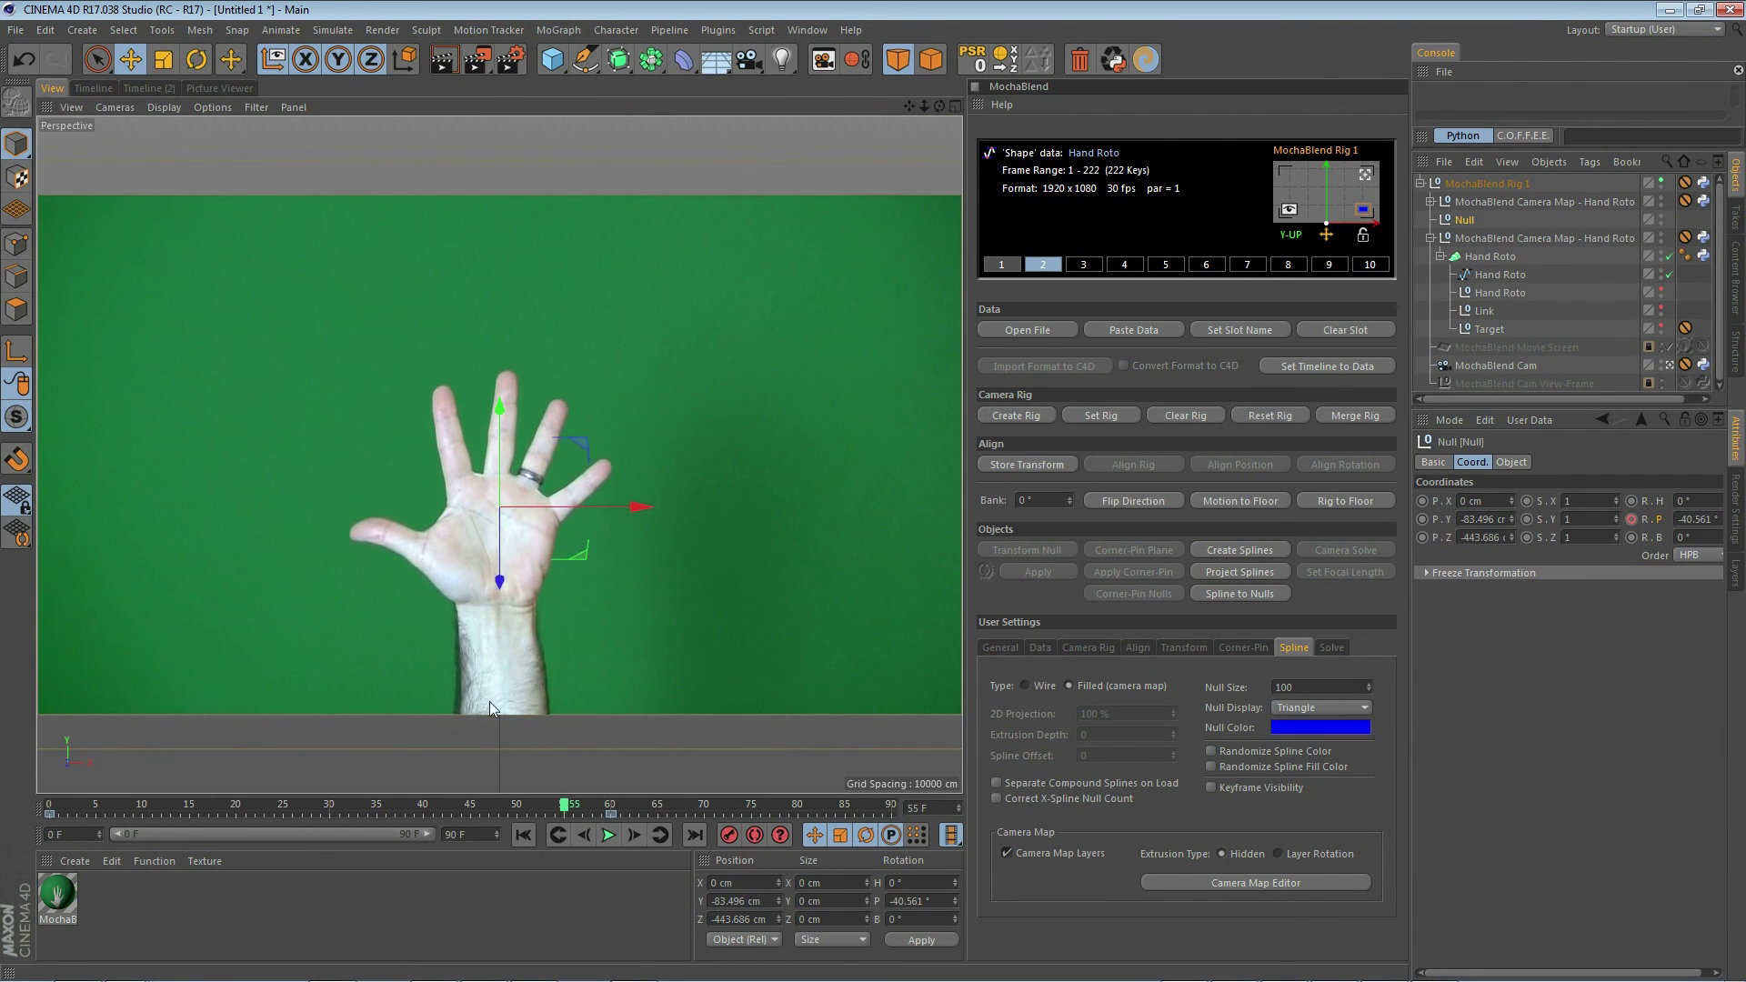
pyautogui.click(1294, 210)
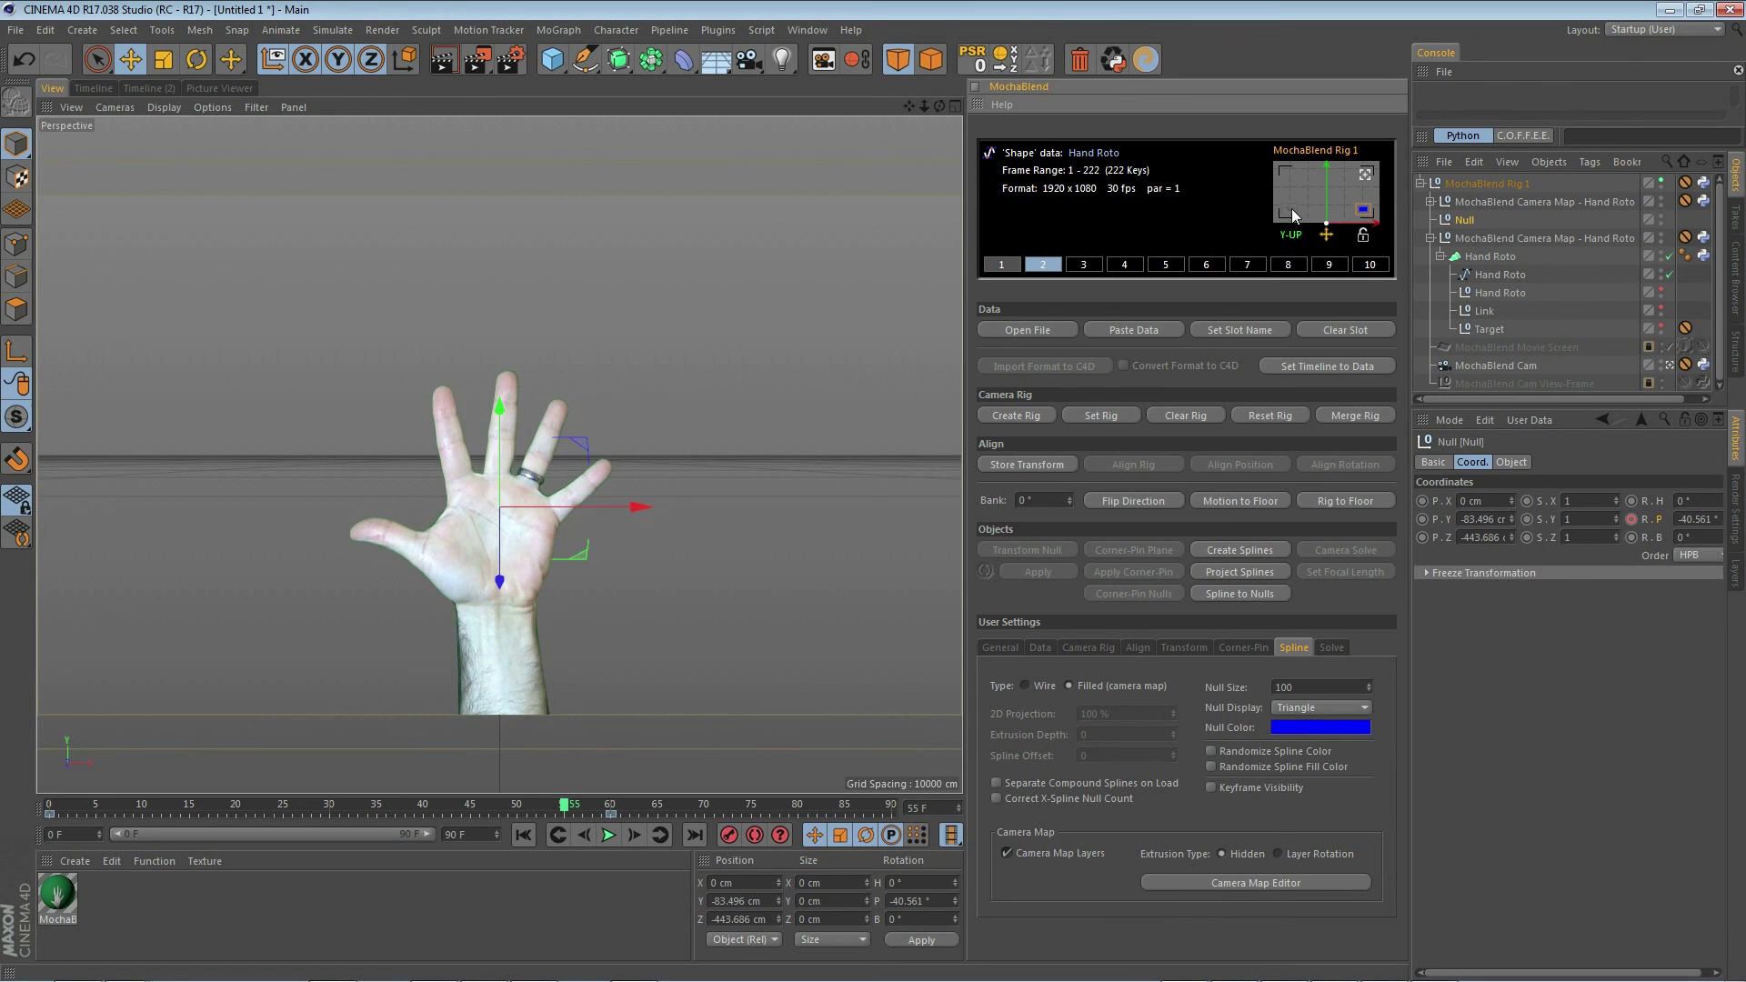
pyautogui.click(1363, 176)
# Step: Delete the original upright Hand Roto loft and check the remaining hand through the rig camera, scrubbing back to frame 8
pyautogui.click(595, 396)
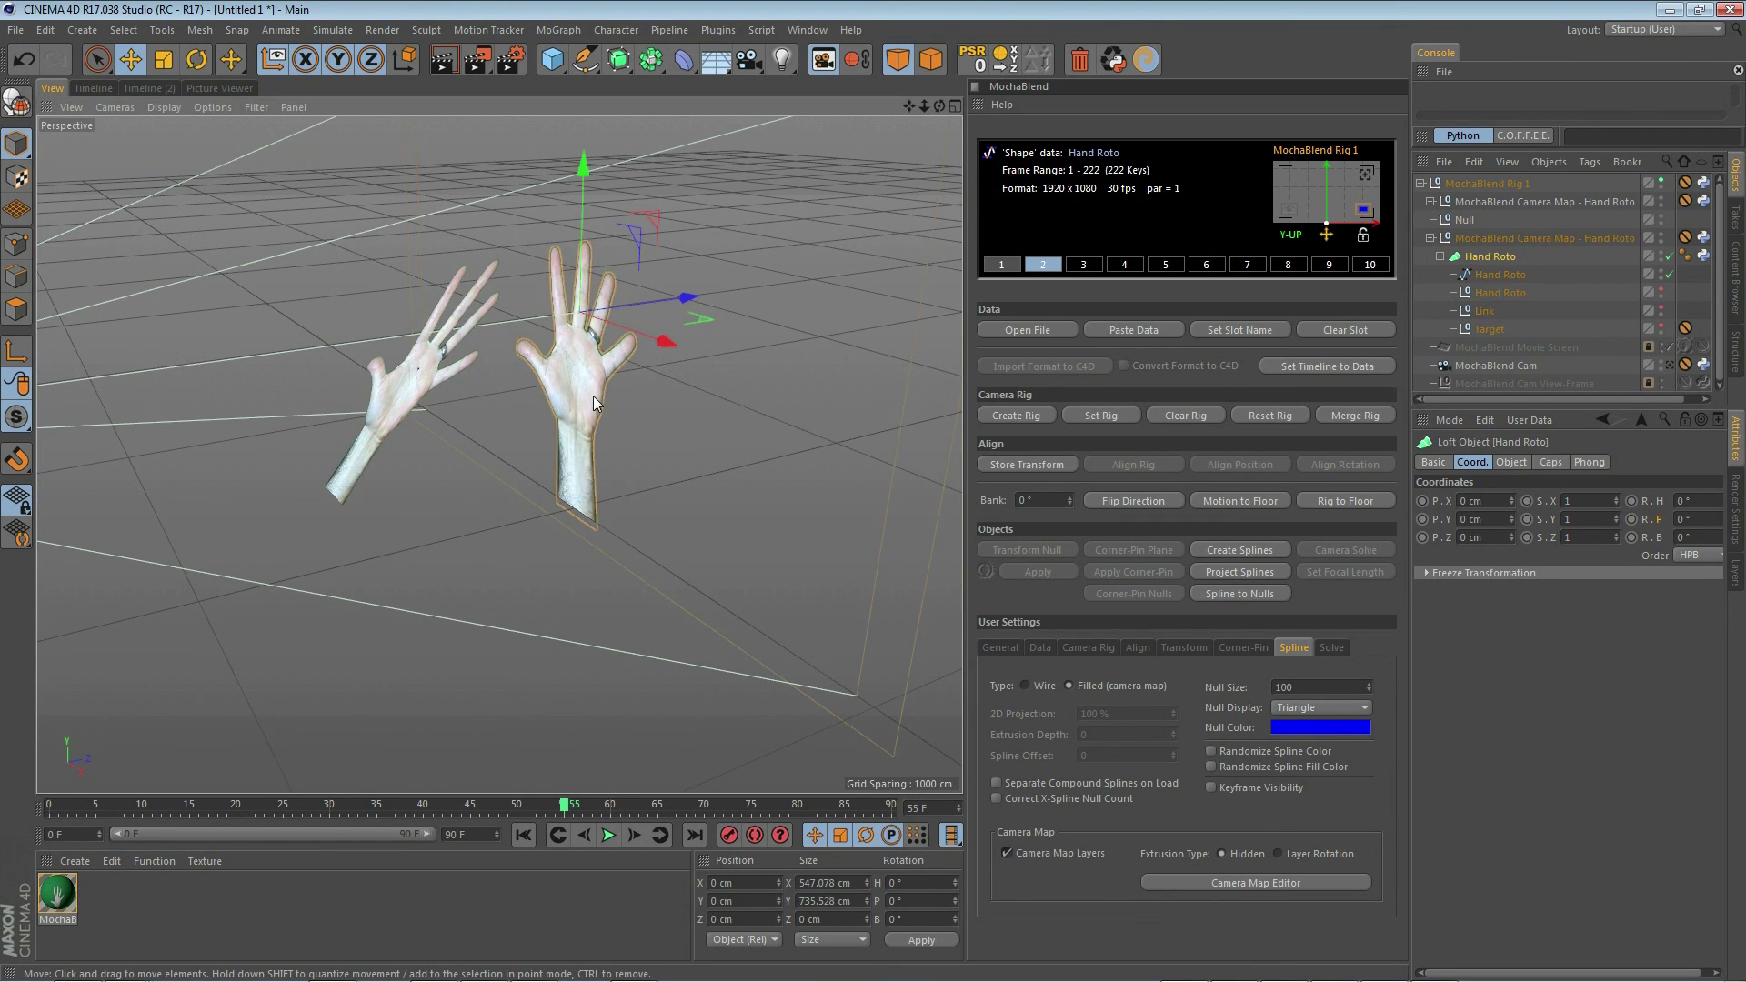
pyautogui.press('Delete')
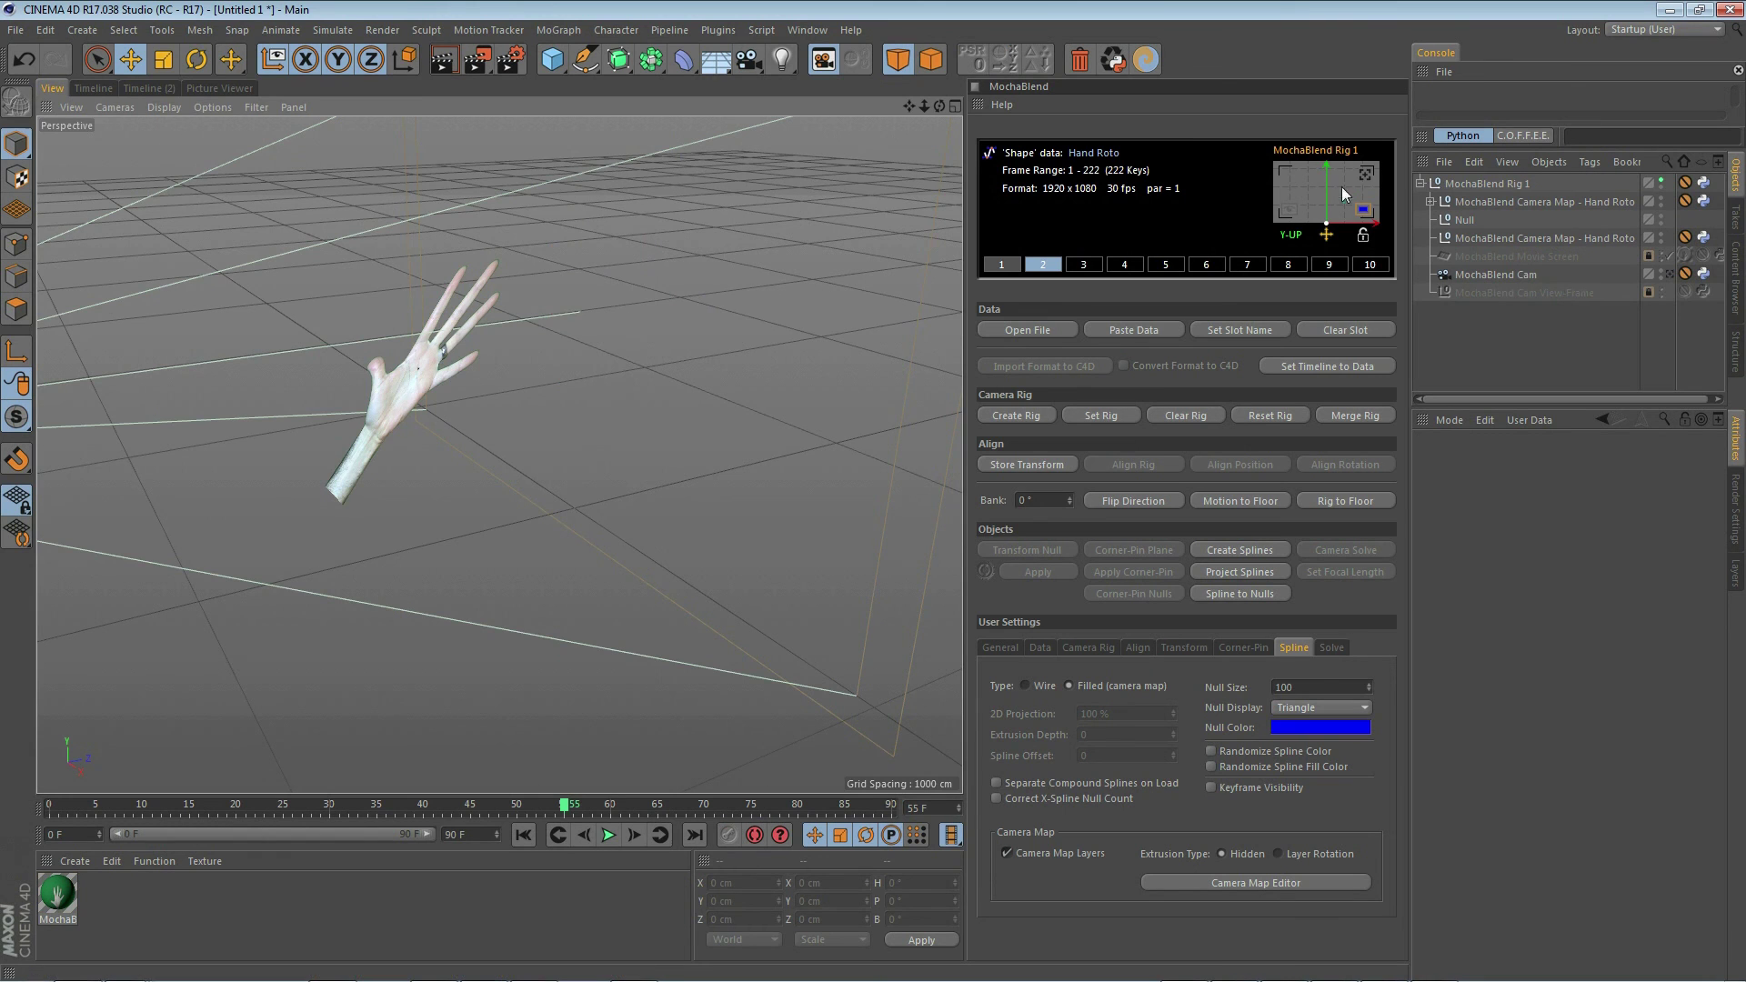
pyautogui.click(1365, 174)
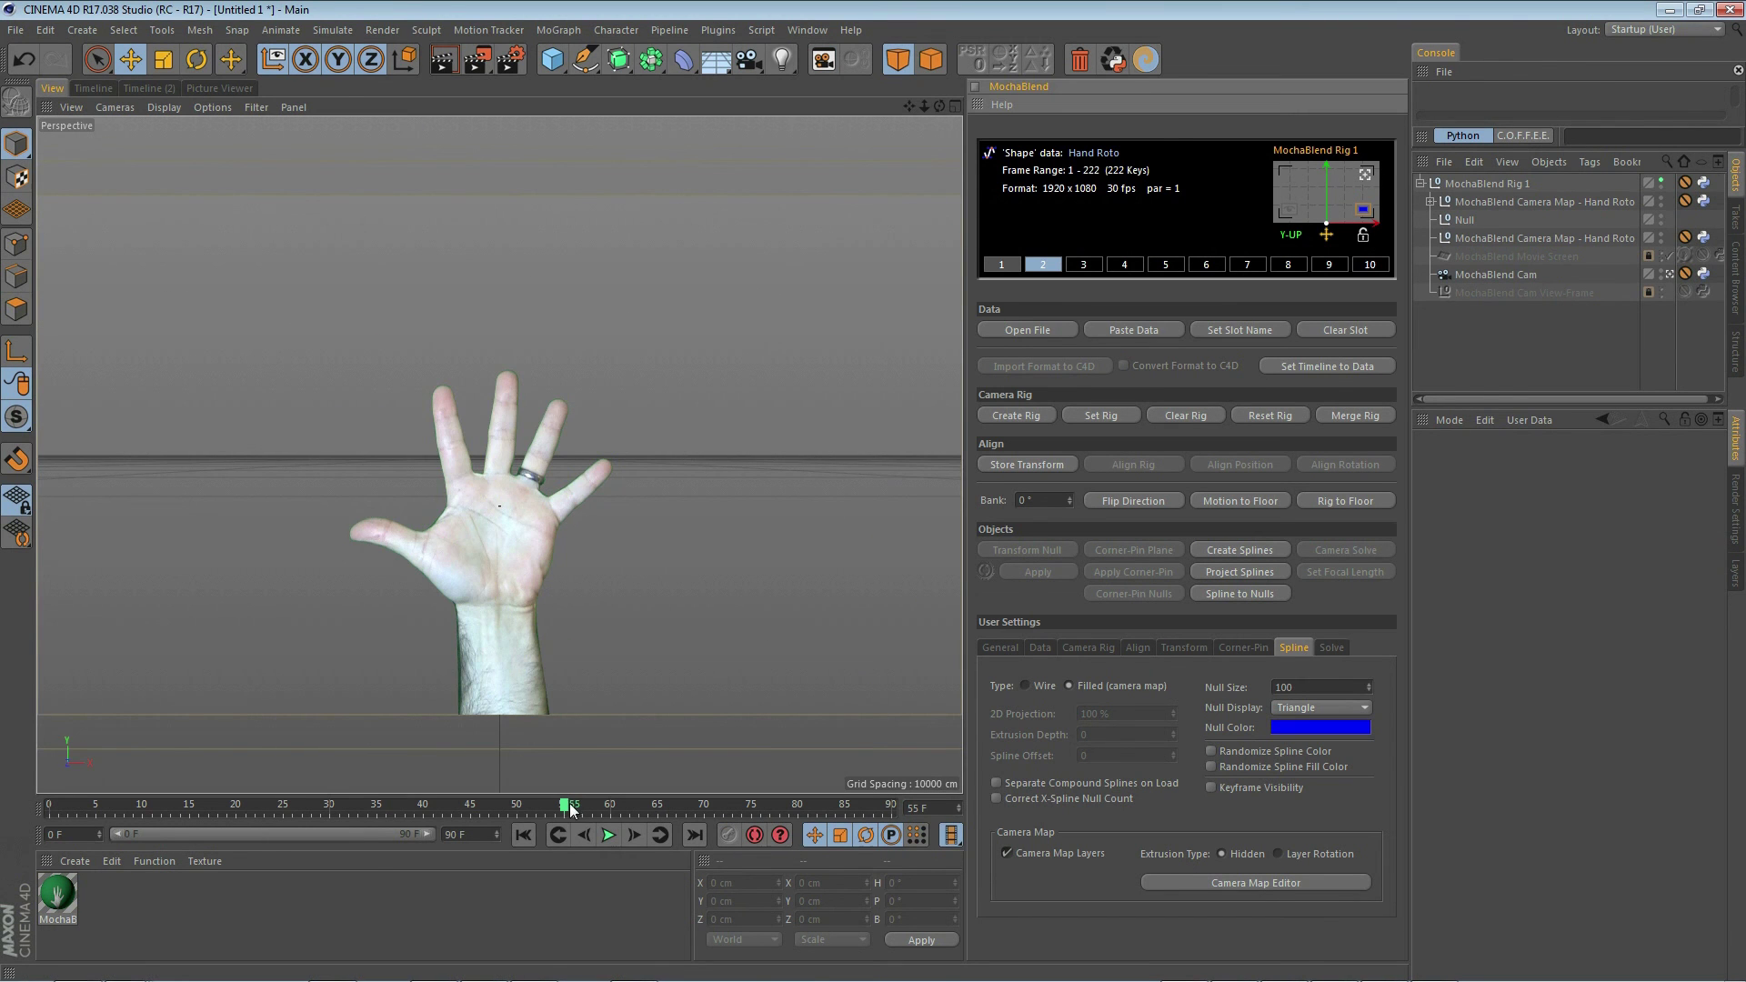
pyautogui.moveTo(563, 809); pyautogui.dragTo(127, 830)
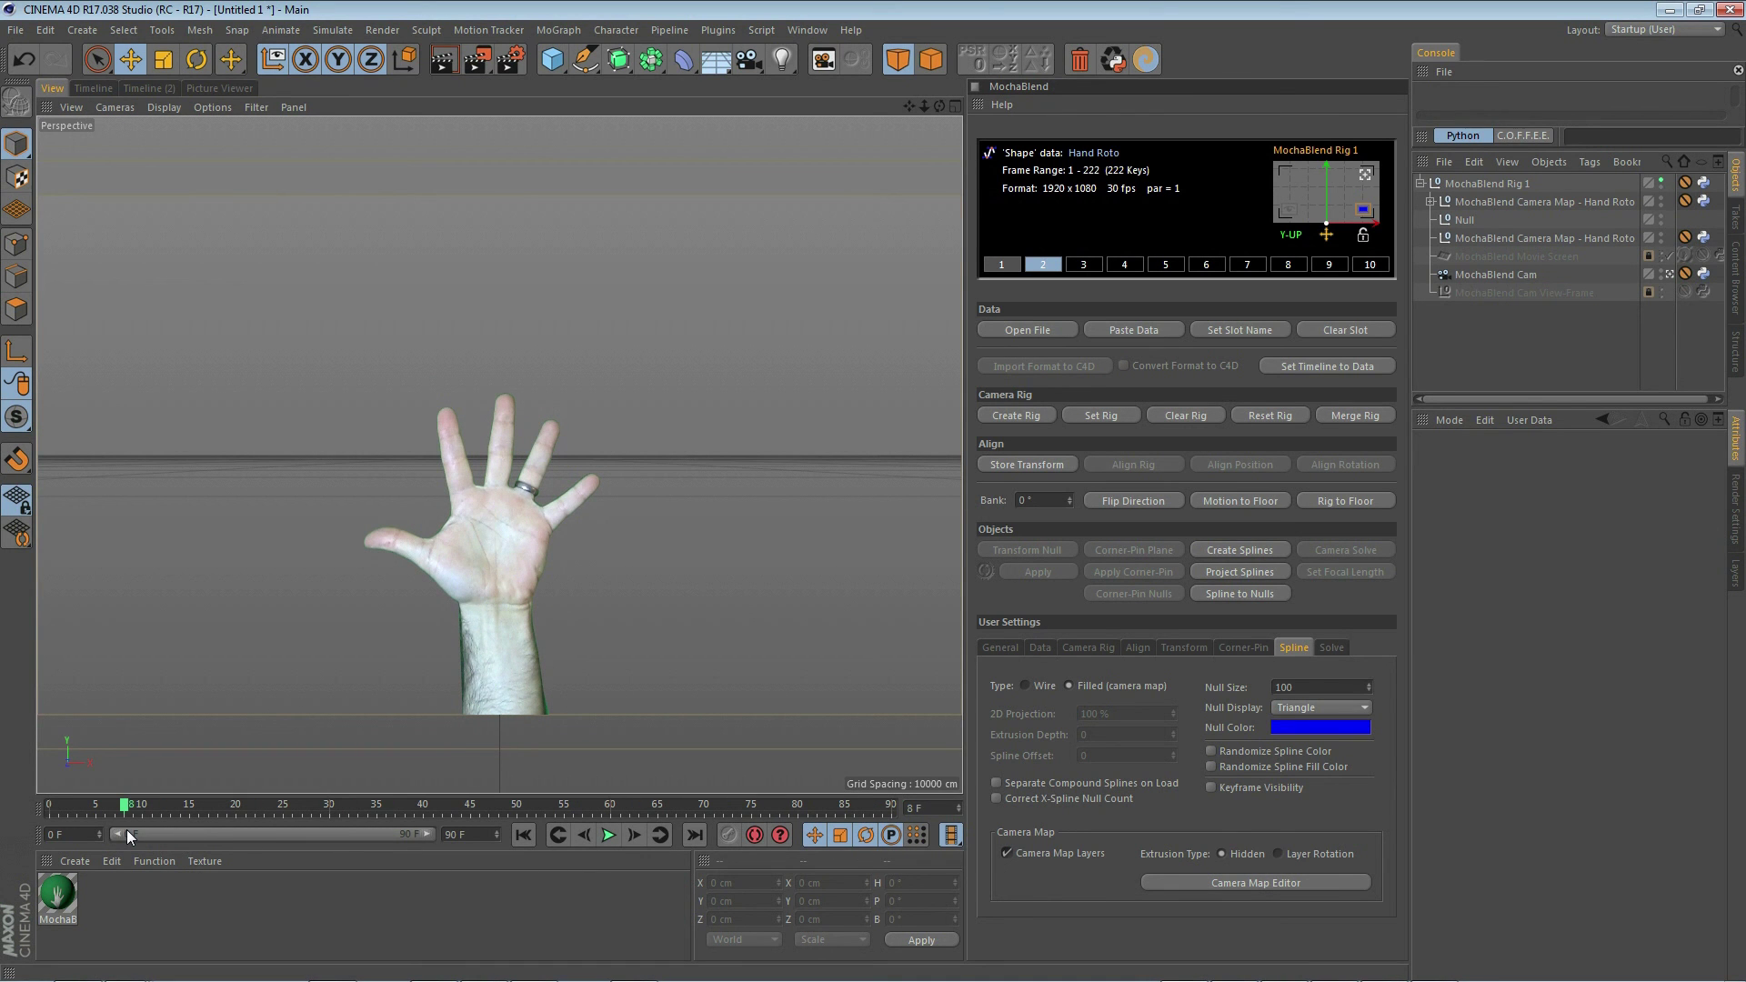